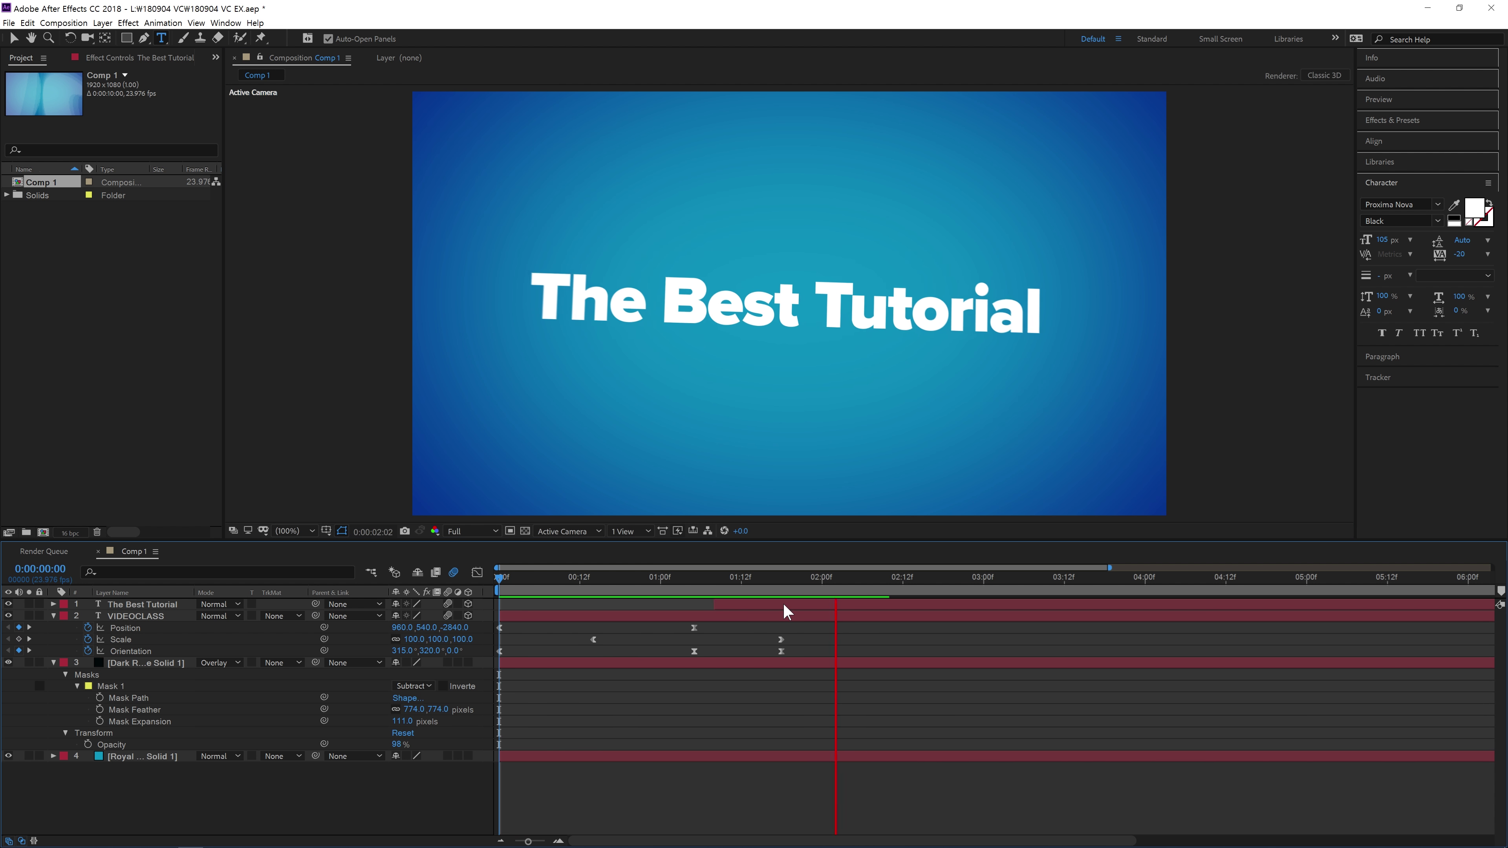
Duplicate the "The Best Tutorial" title layer, move the copy's start to about 2:15 on the timeline and show its animated properties.
click(878, 605)
key(ctrl+d)
drag(854, 606, 1000, 626)
click(989, 707)
key(u)
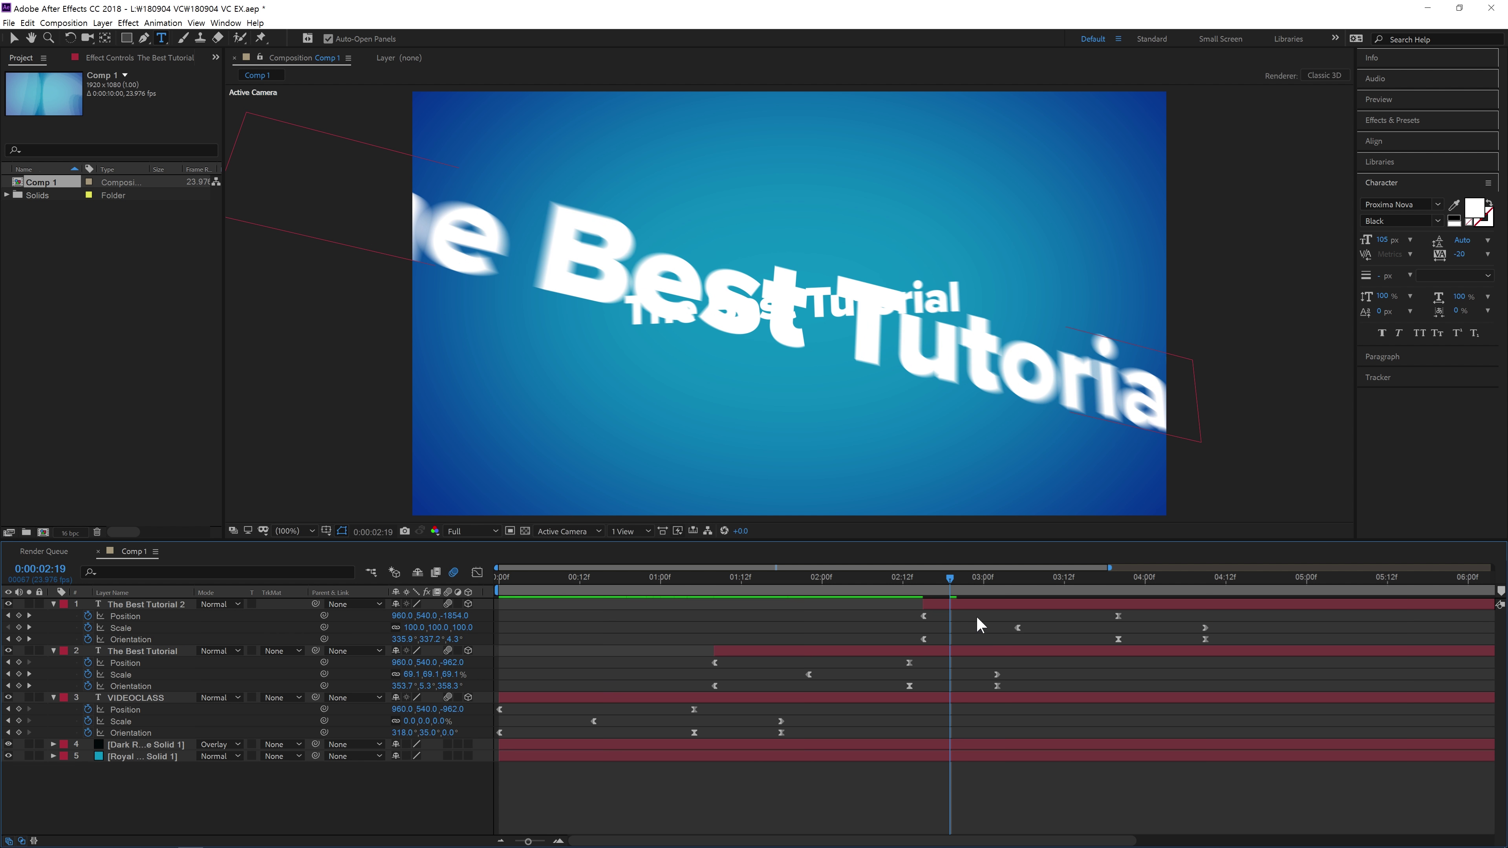
Replace the duplicated title's text with "Coming Soon" and preview the text animation from the start.
click(983, 604)
click(1057, 580)
double_click(1033, 599)
text(Comming Soon)
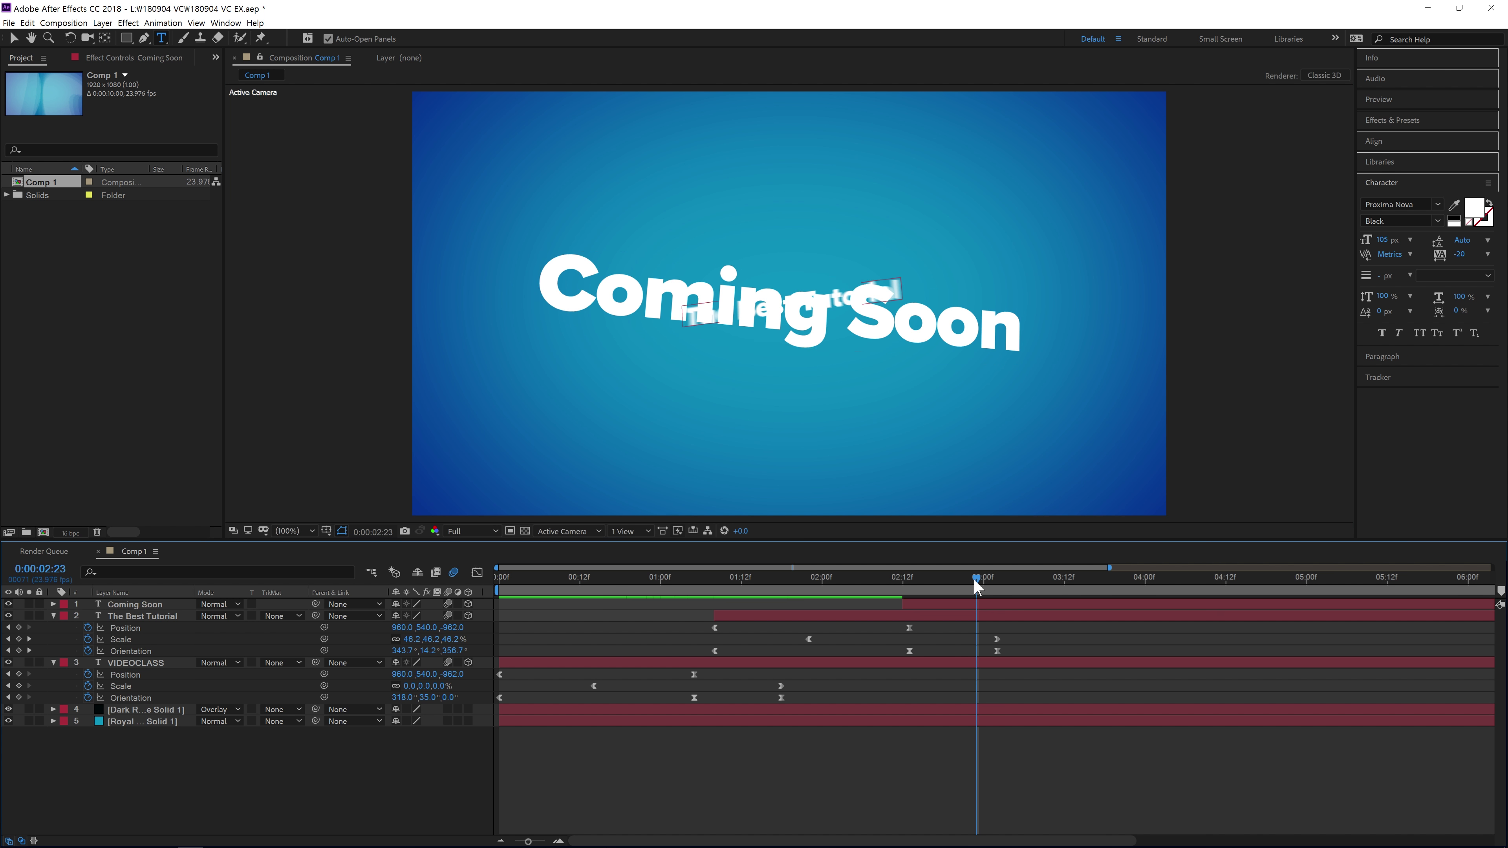
key(space)
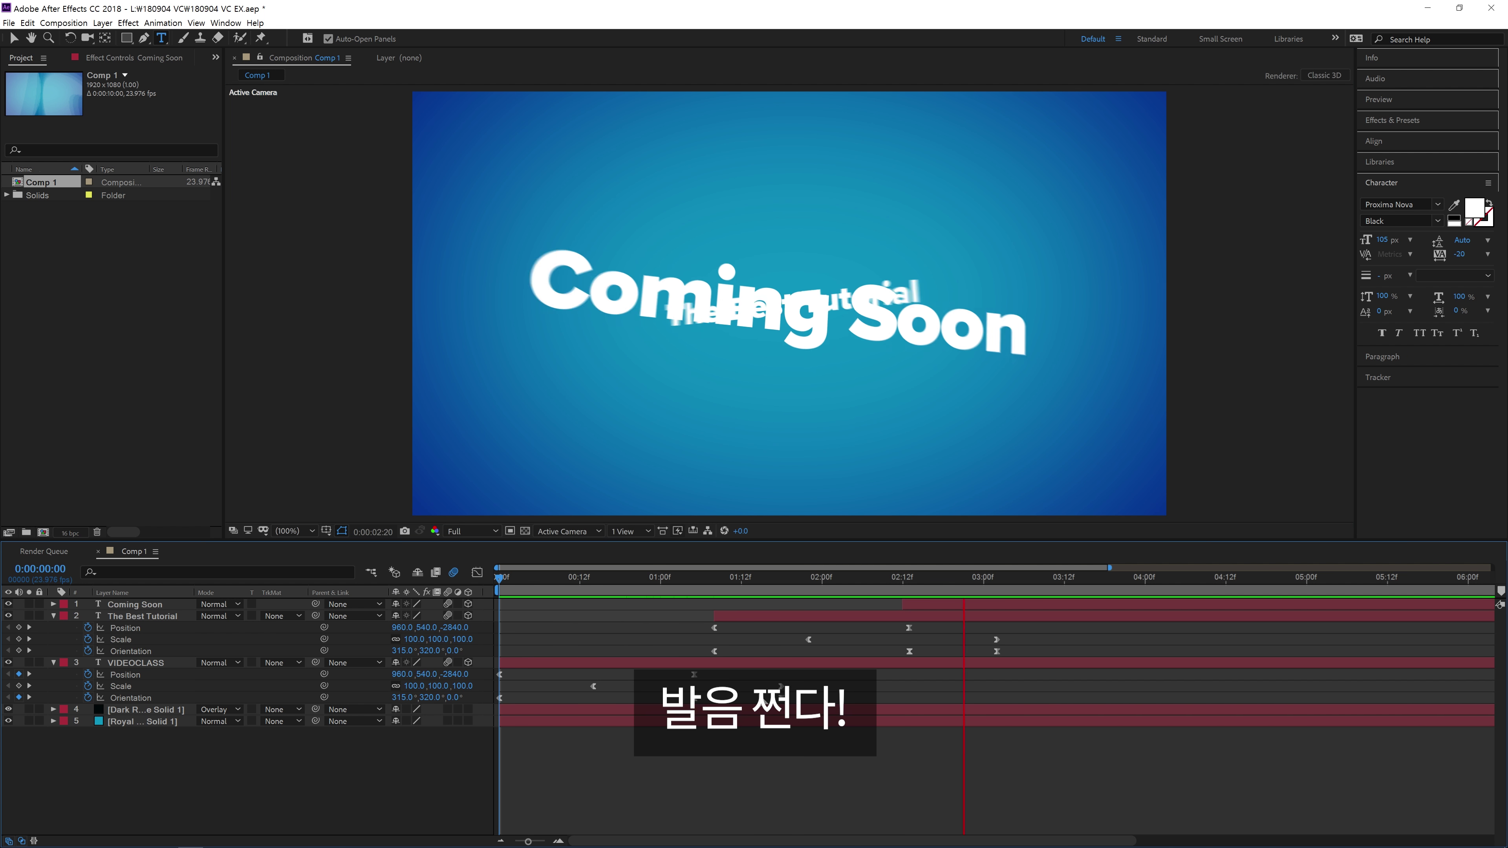
drag(890, 582, 7, 512)
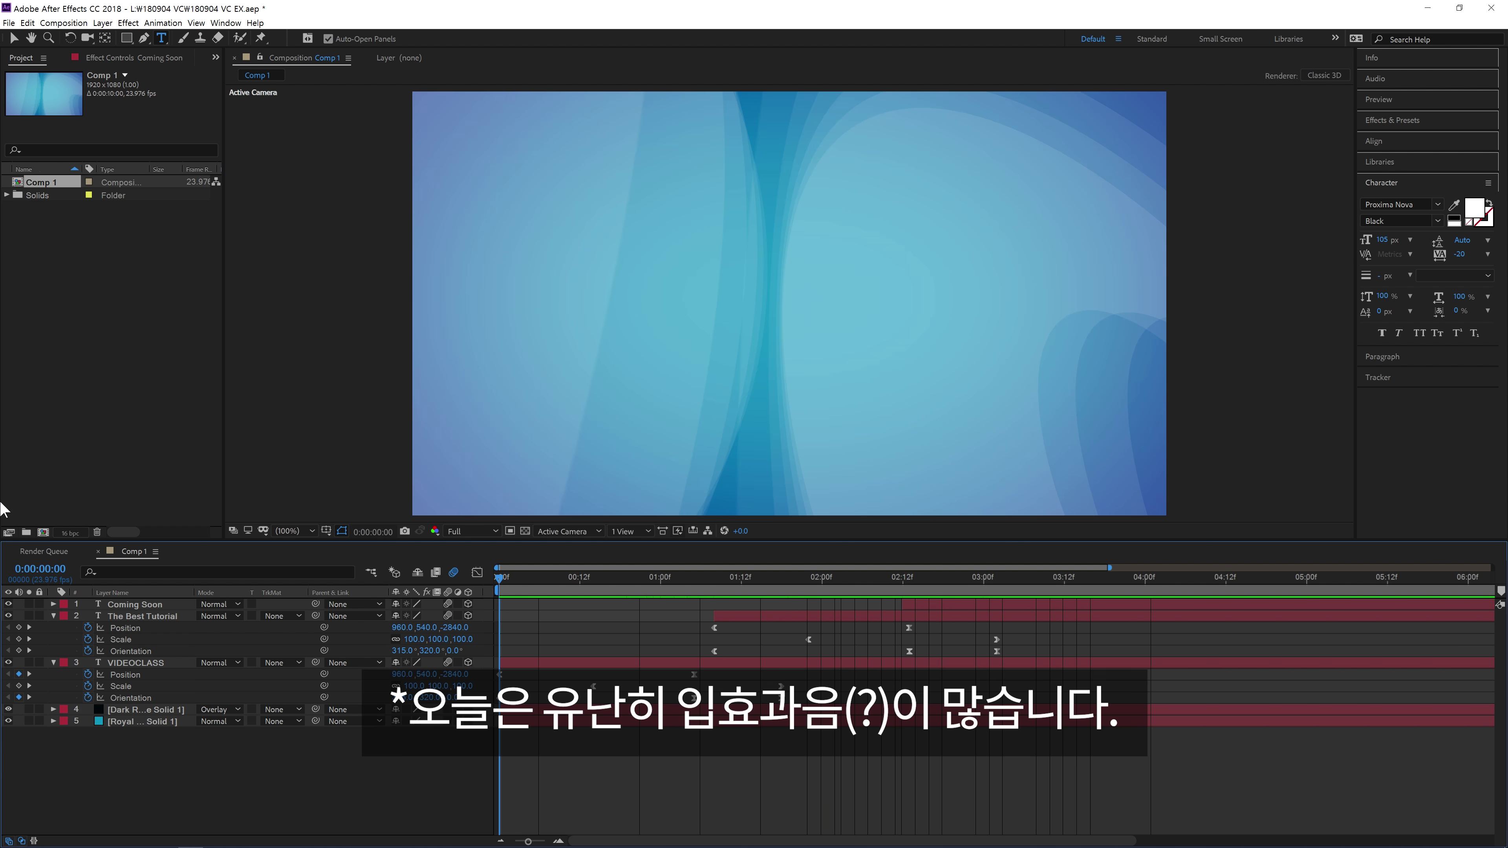
Close the current project, saving its changes.
click(8, 22)
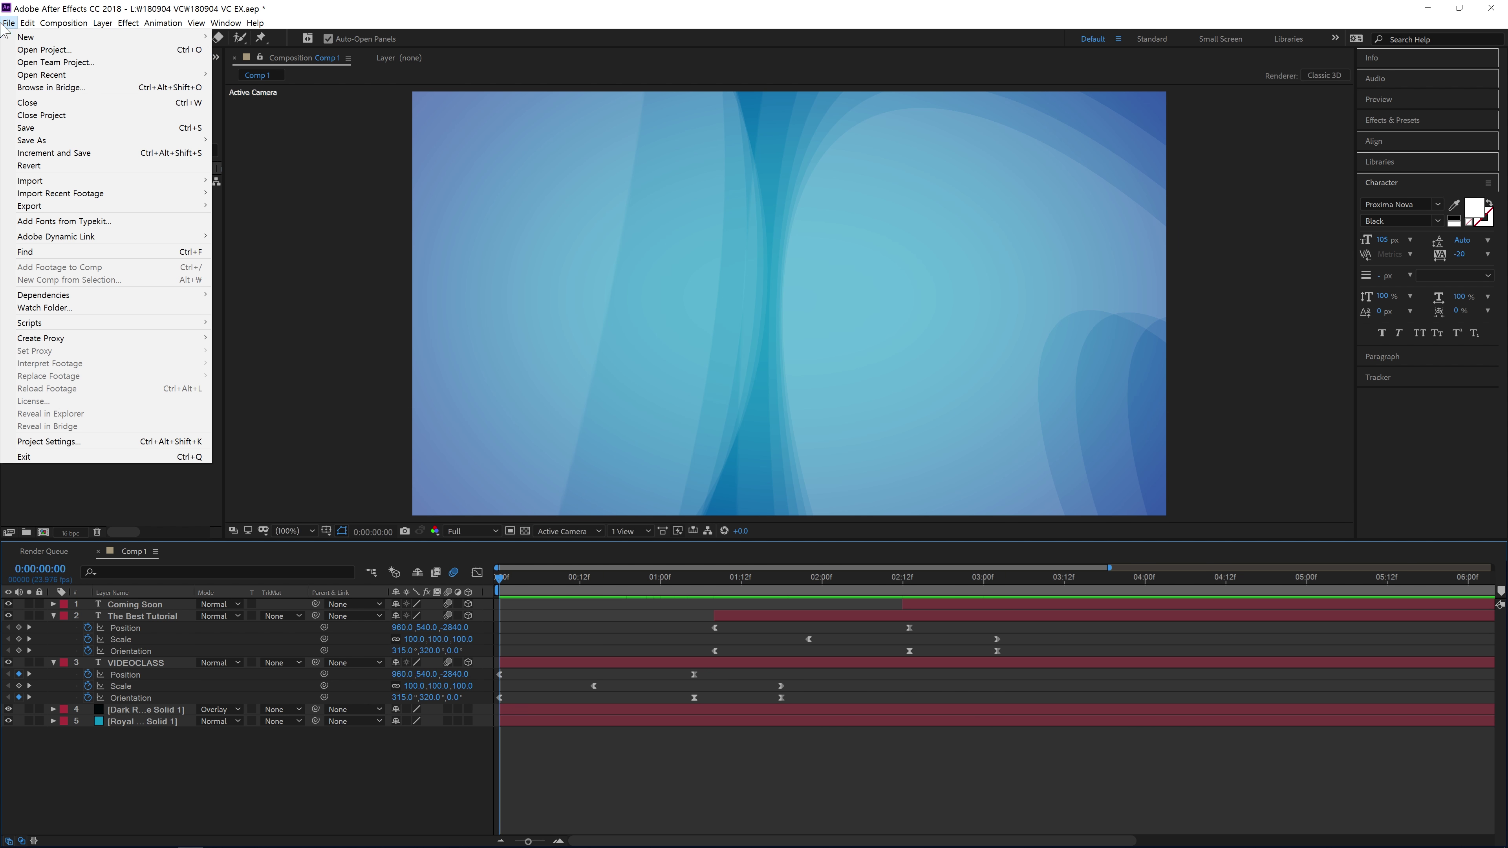
click(46, 115)
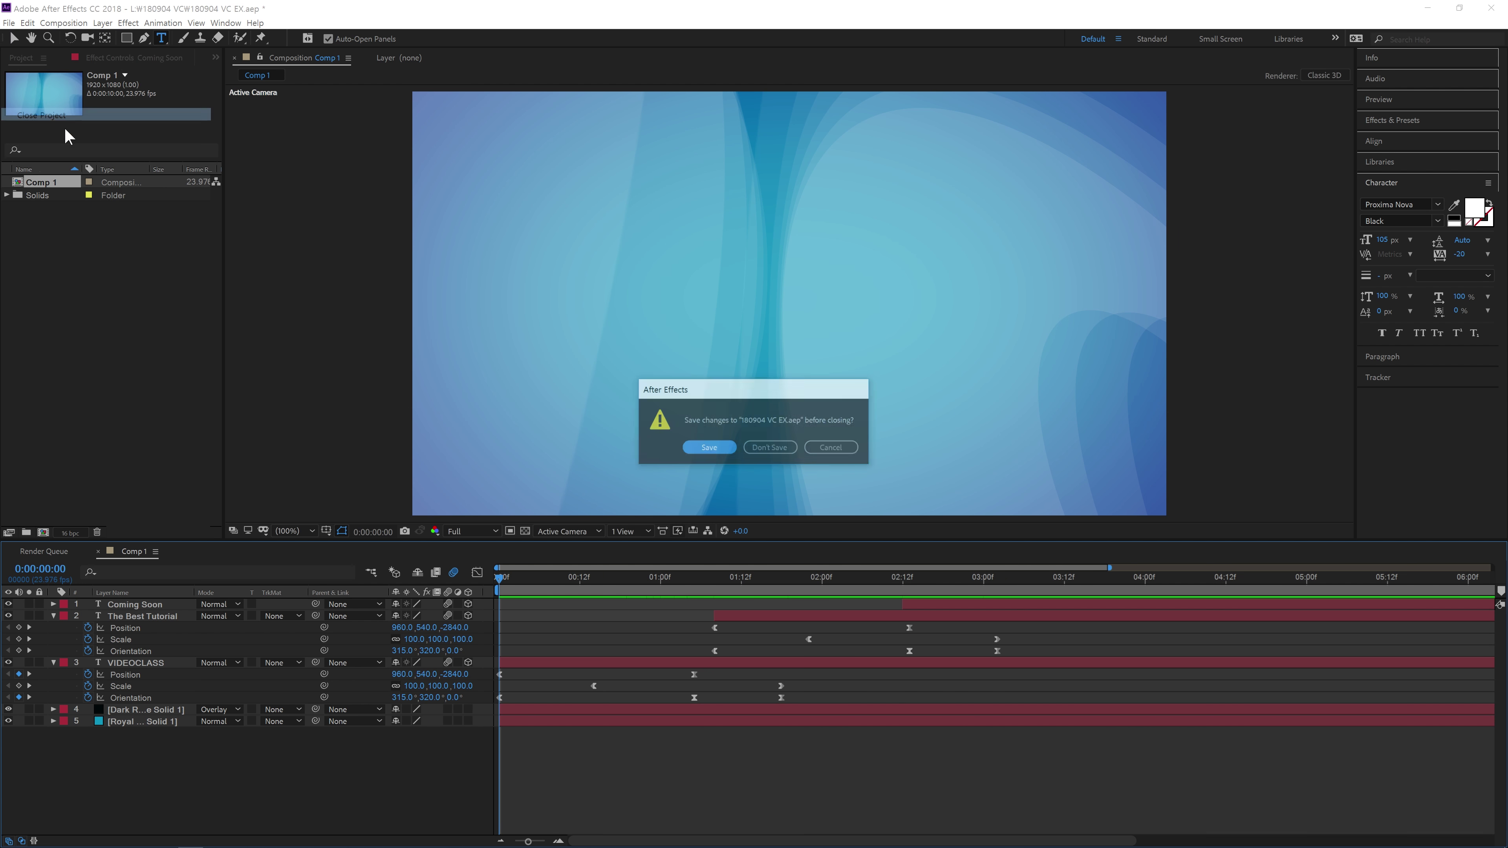
click(709, 446)
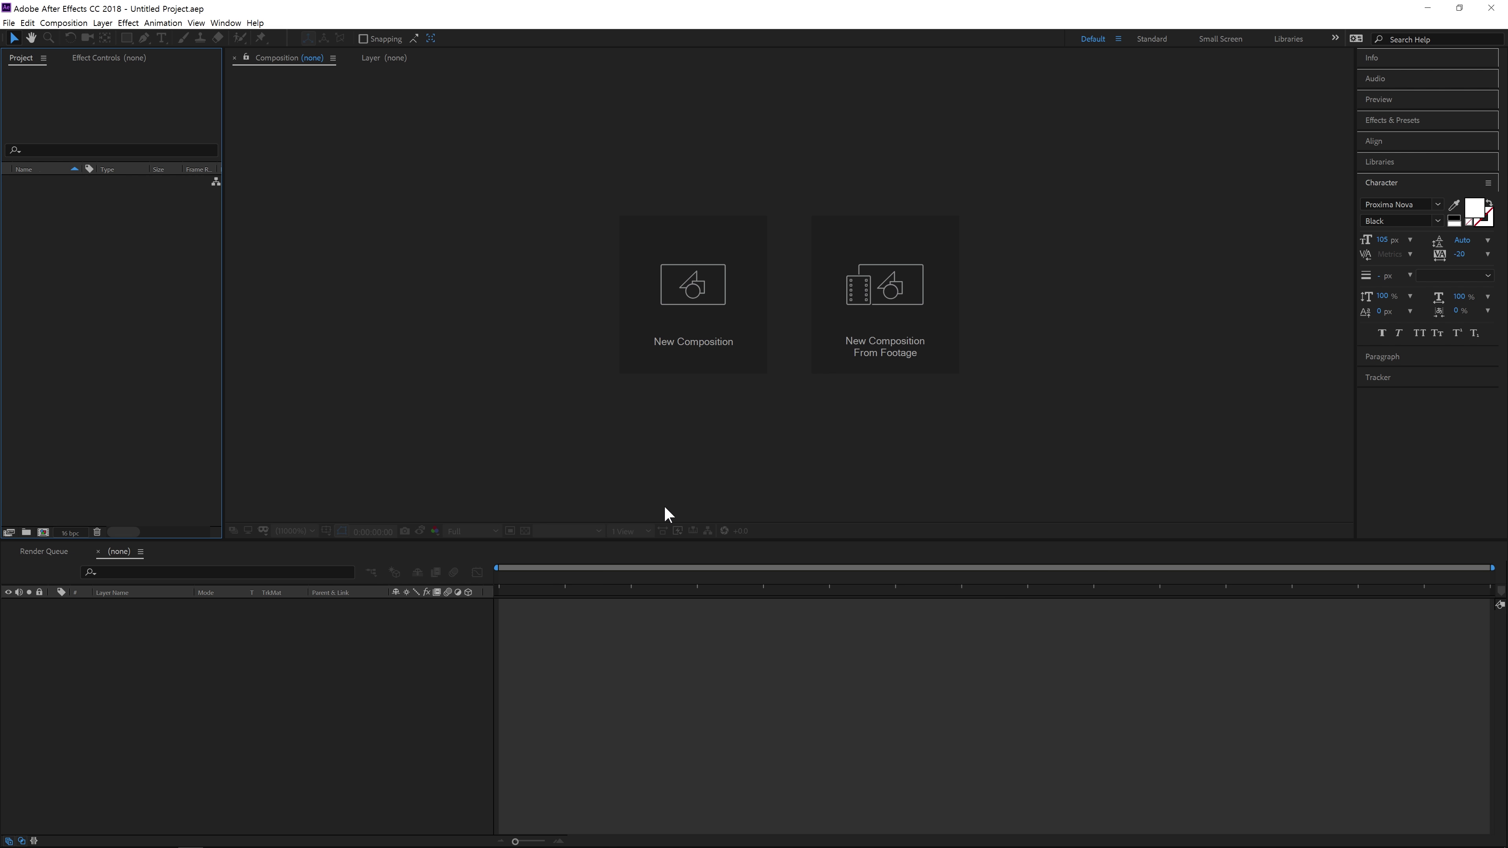
Create a 1920 × 1080 composition at 29.97 fps with Drop Frame timecode and a 10-second duration.
click(642, 318)
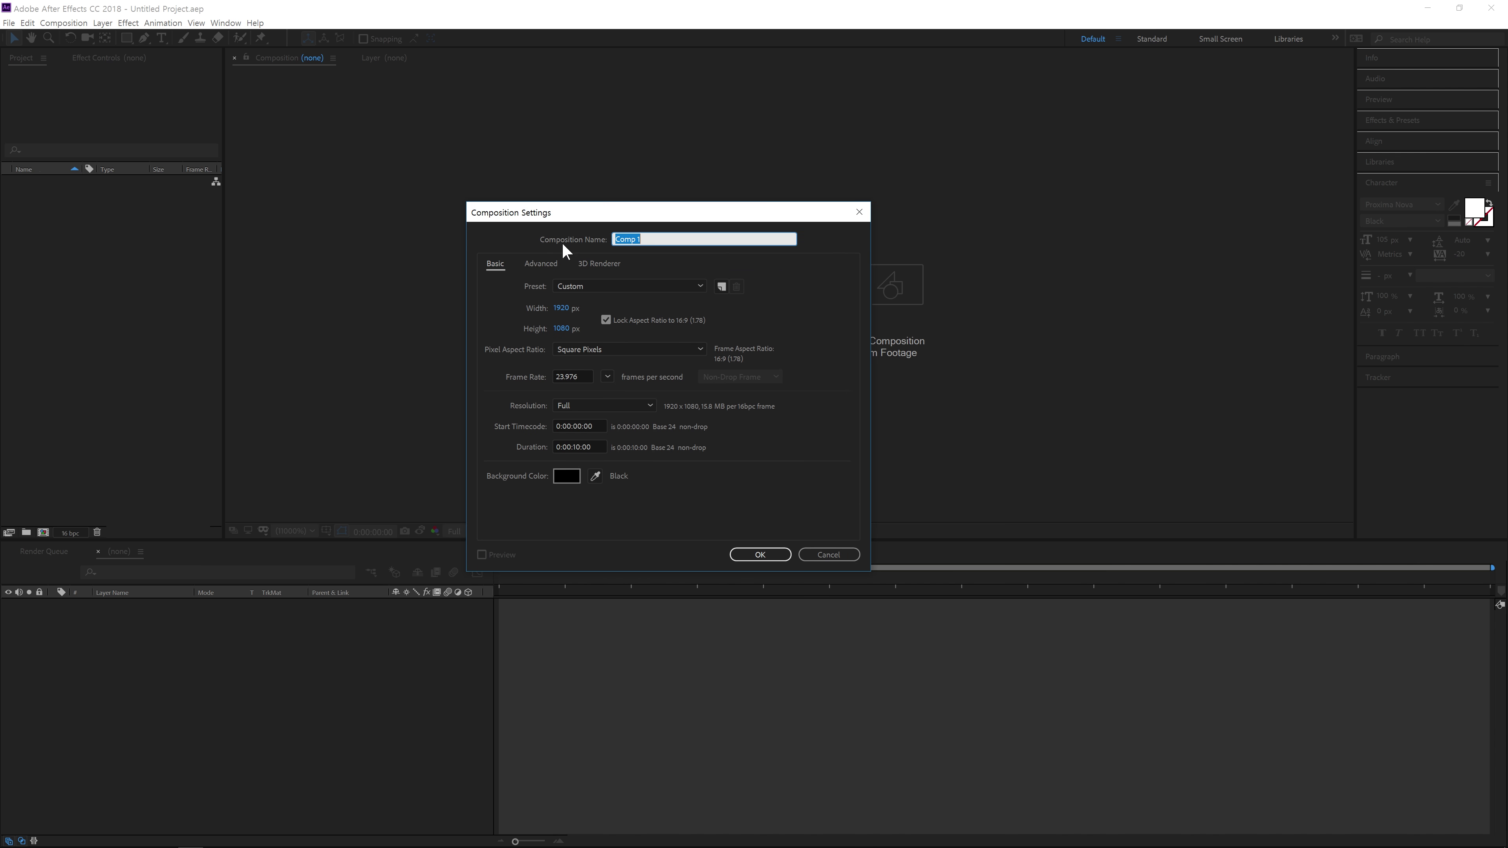
click(607, 377)
click(637, 496)
click(576, 446)
text(1)
text(0:00)
click(739, 377)
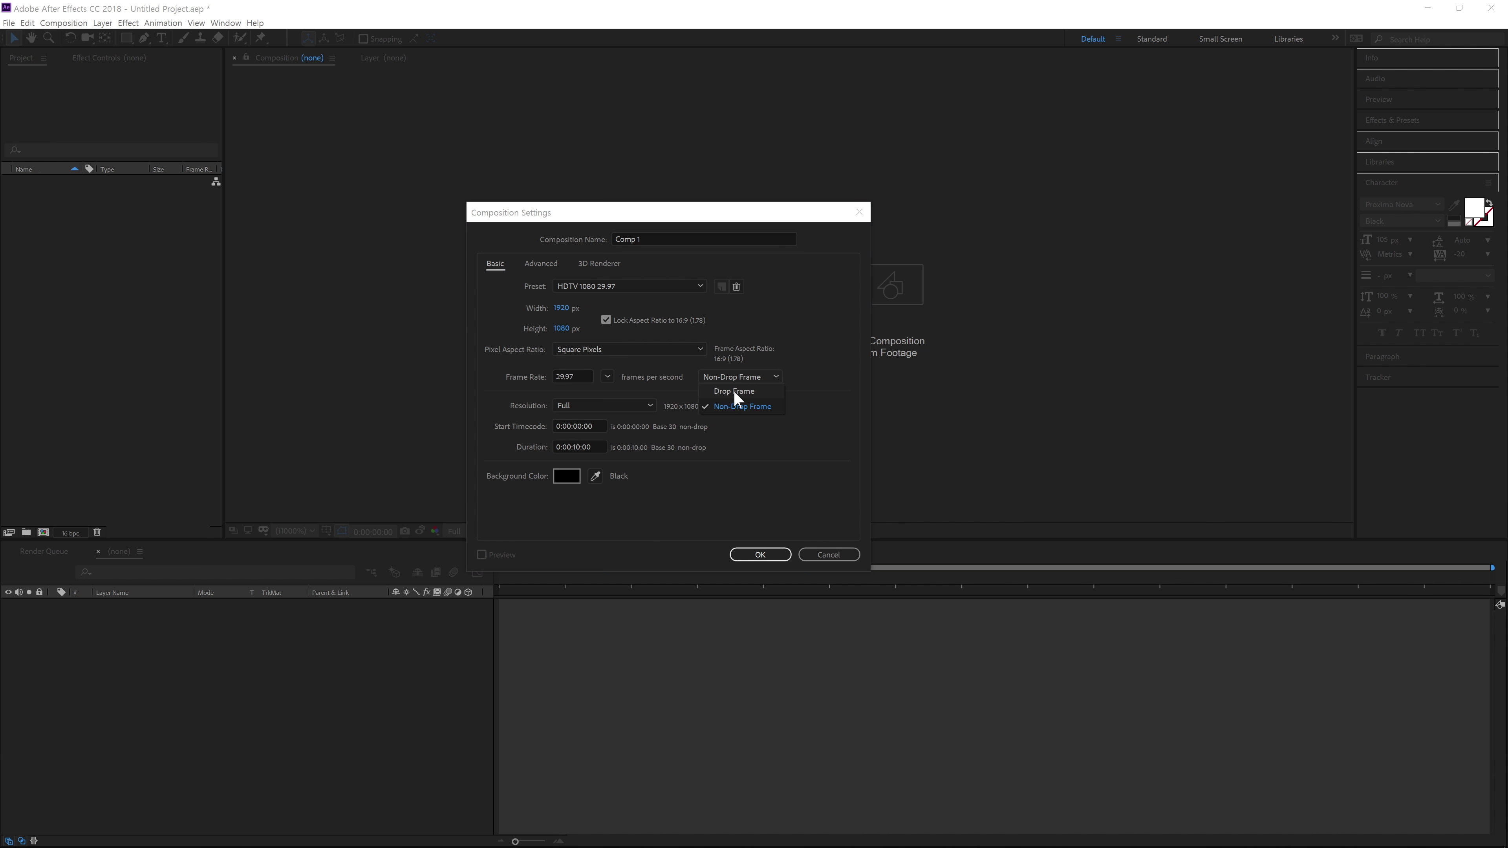
click(737, 392)
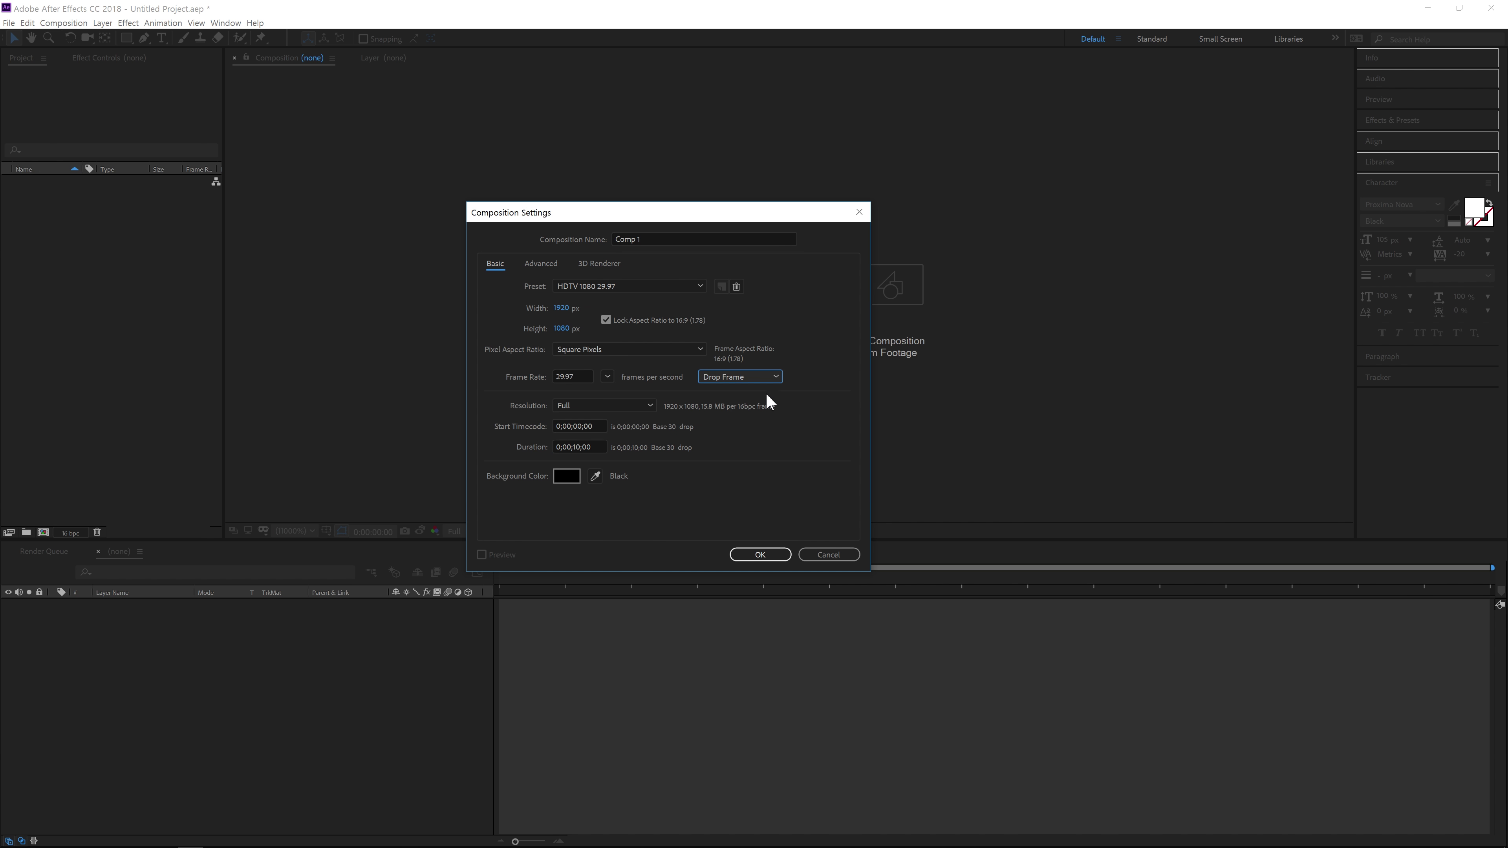
click(767, 546)
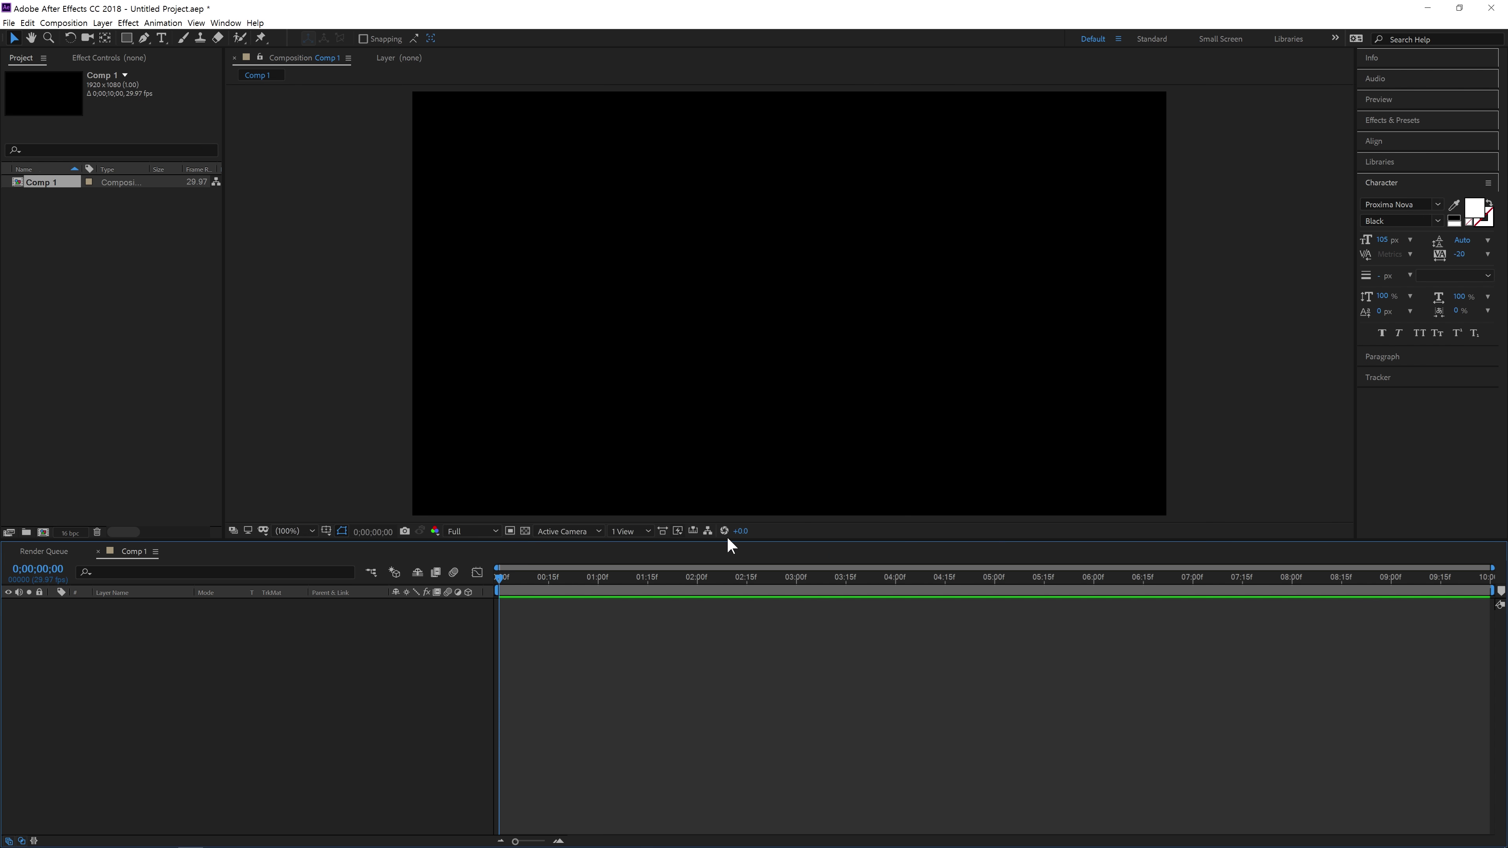
Add a full-frame orange solid with the color FF9600.
key(ctrl+y)
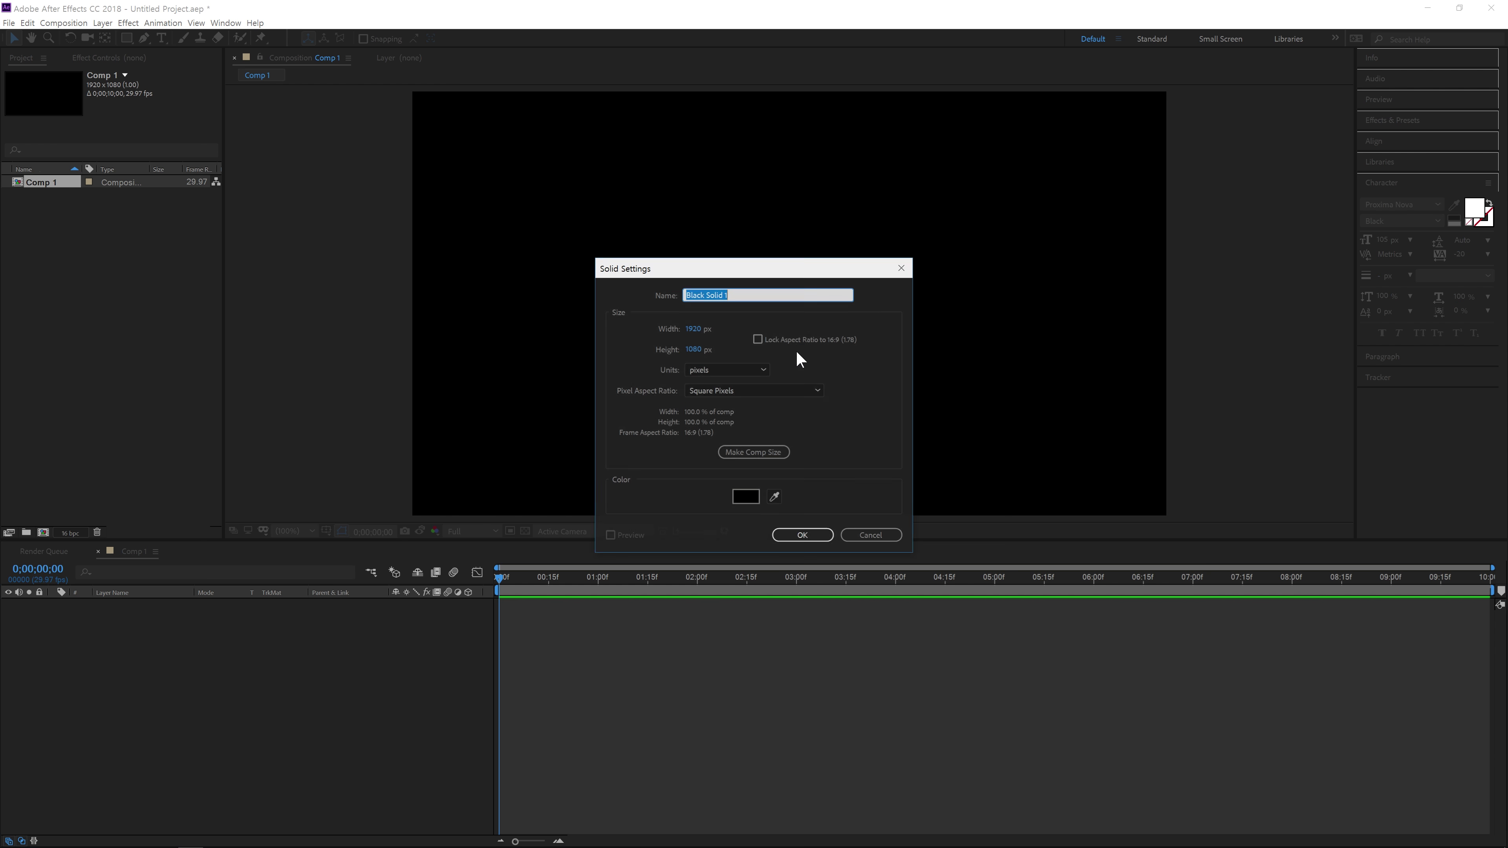
drag(781, 270, 763, 227)
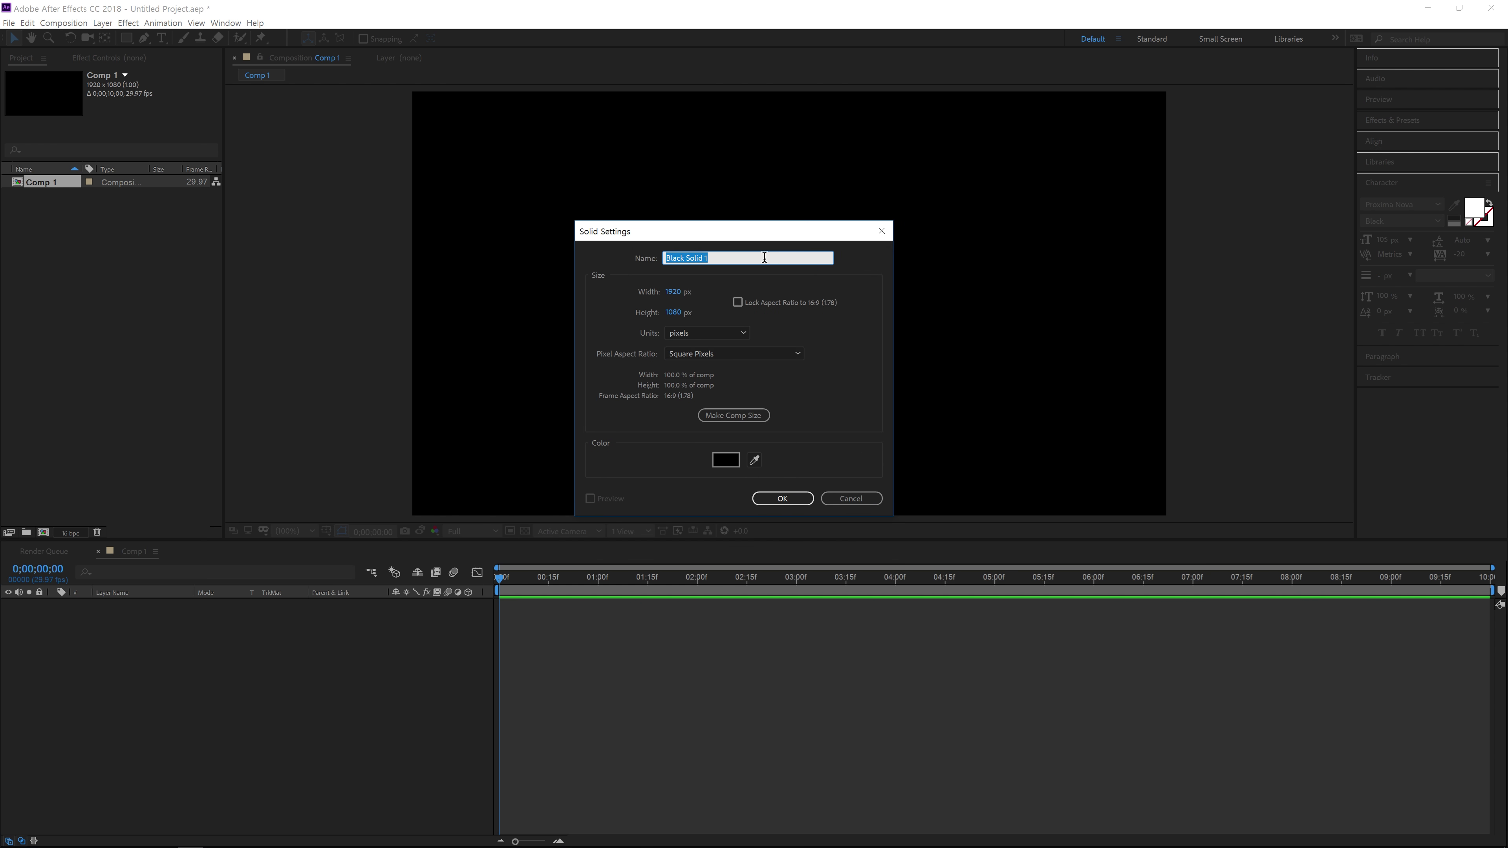
click(739, 466)
mouse_move(1196, 707)
mouse_down()
mouse_move(1215, 529)
mouse_move(1220, 694)
mouse_up()
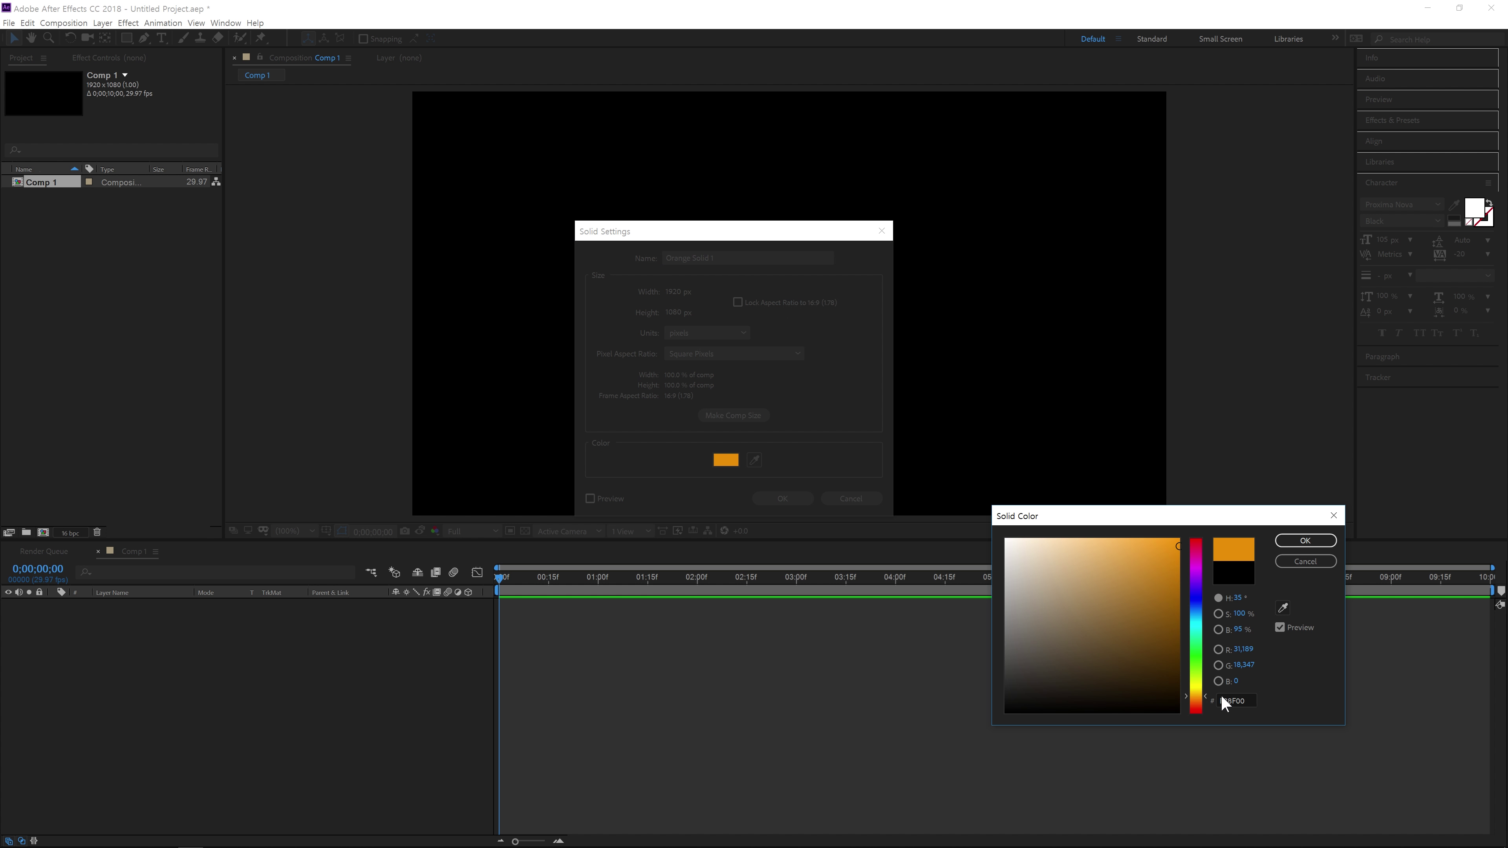
drag(1060, 509, 413, 194)
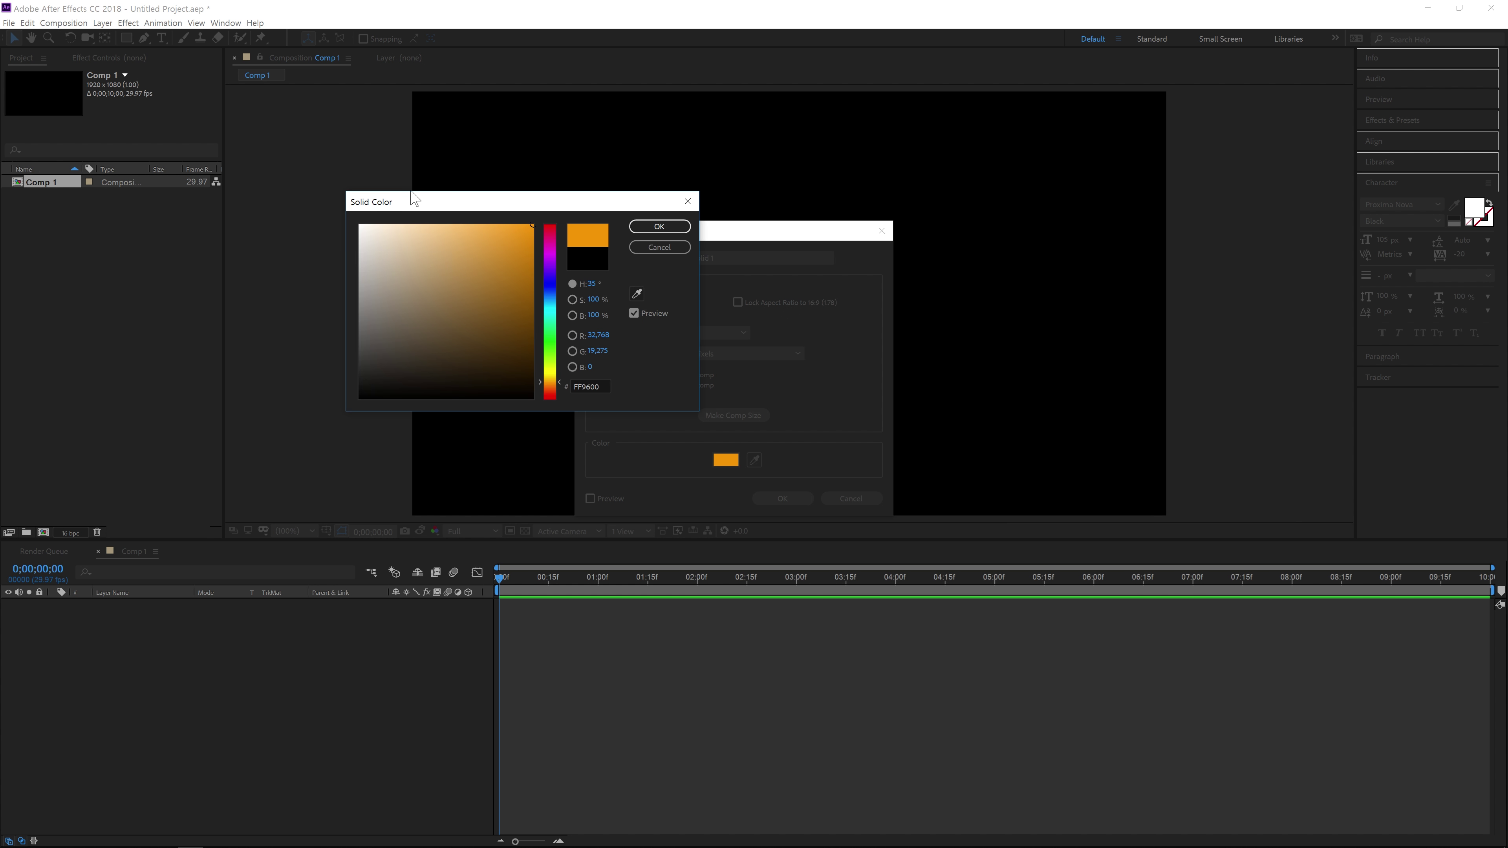
click(650, 229)
click(782, 498)
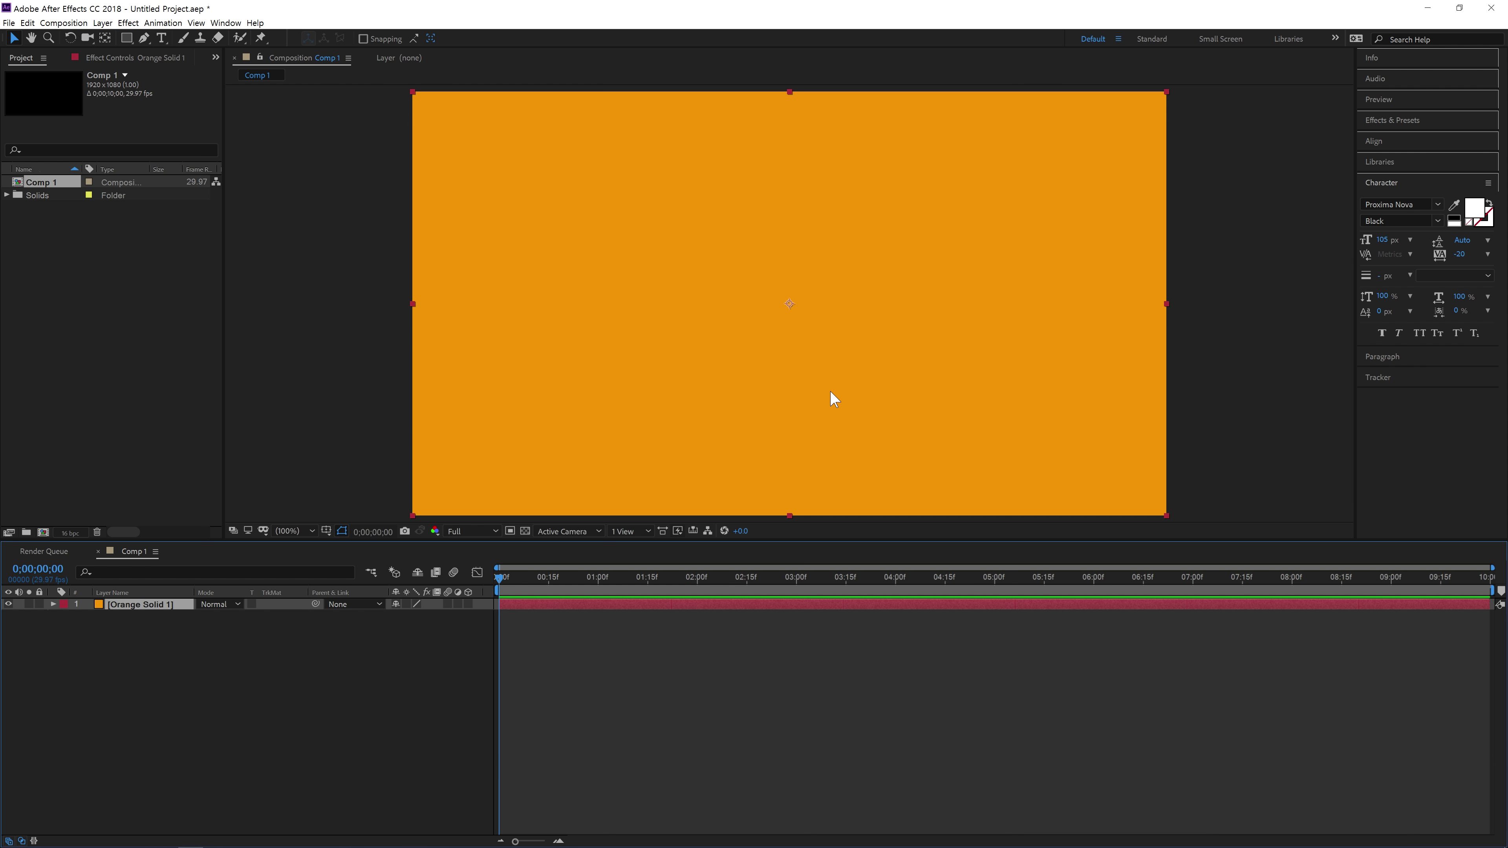
Add a second full-frame solid above the orange one in deep red, CC3100.
key(ctrl+y)
click(725, 460)
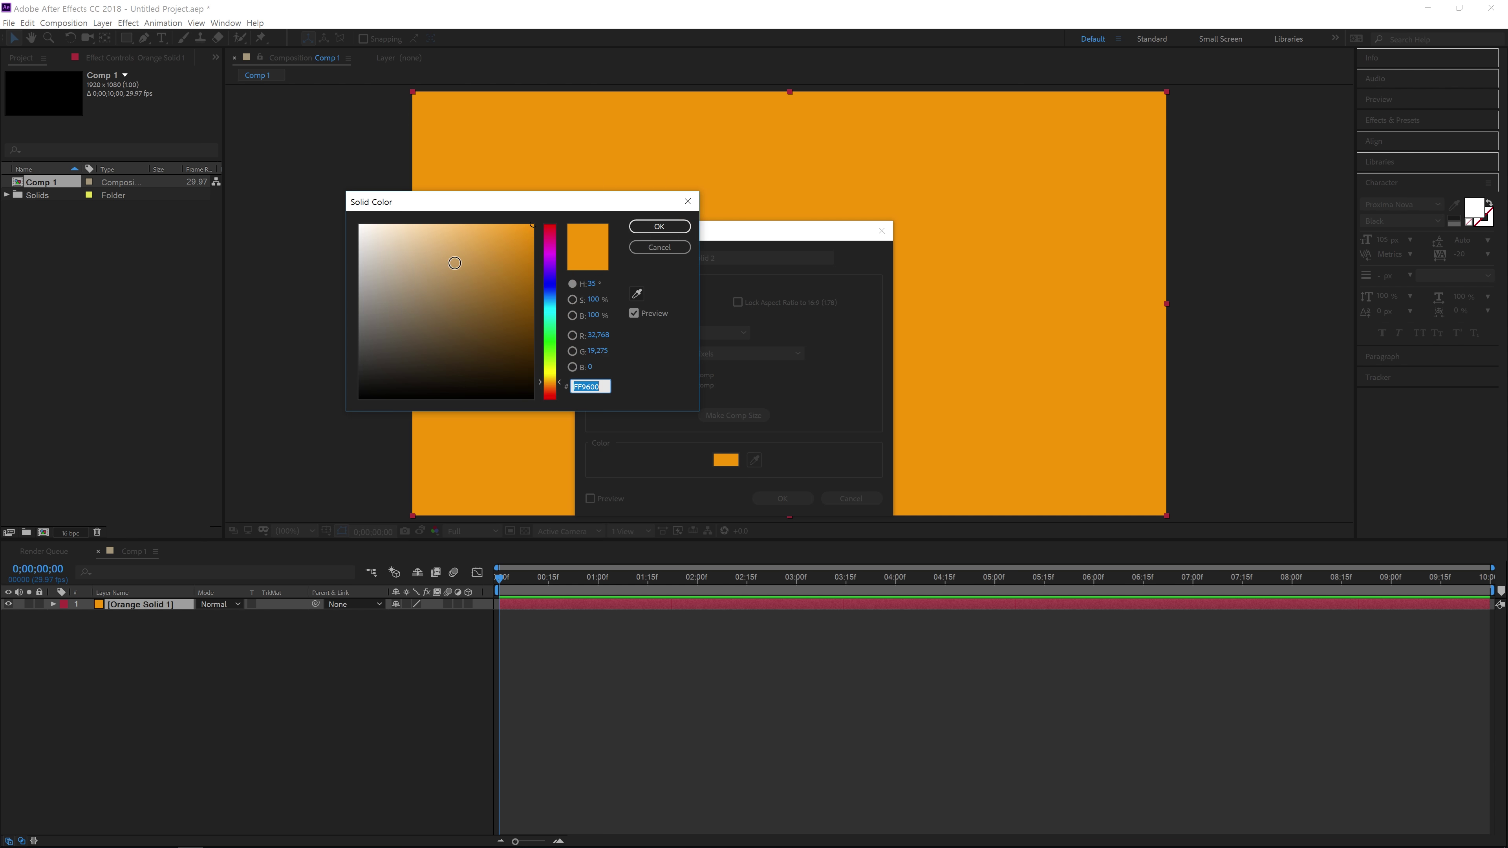
click(549, 390)
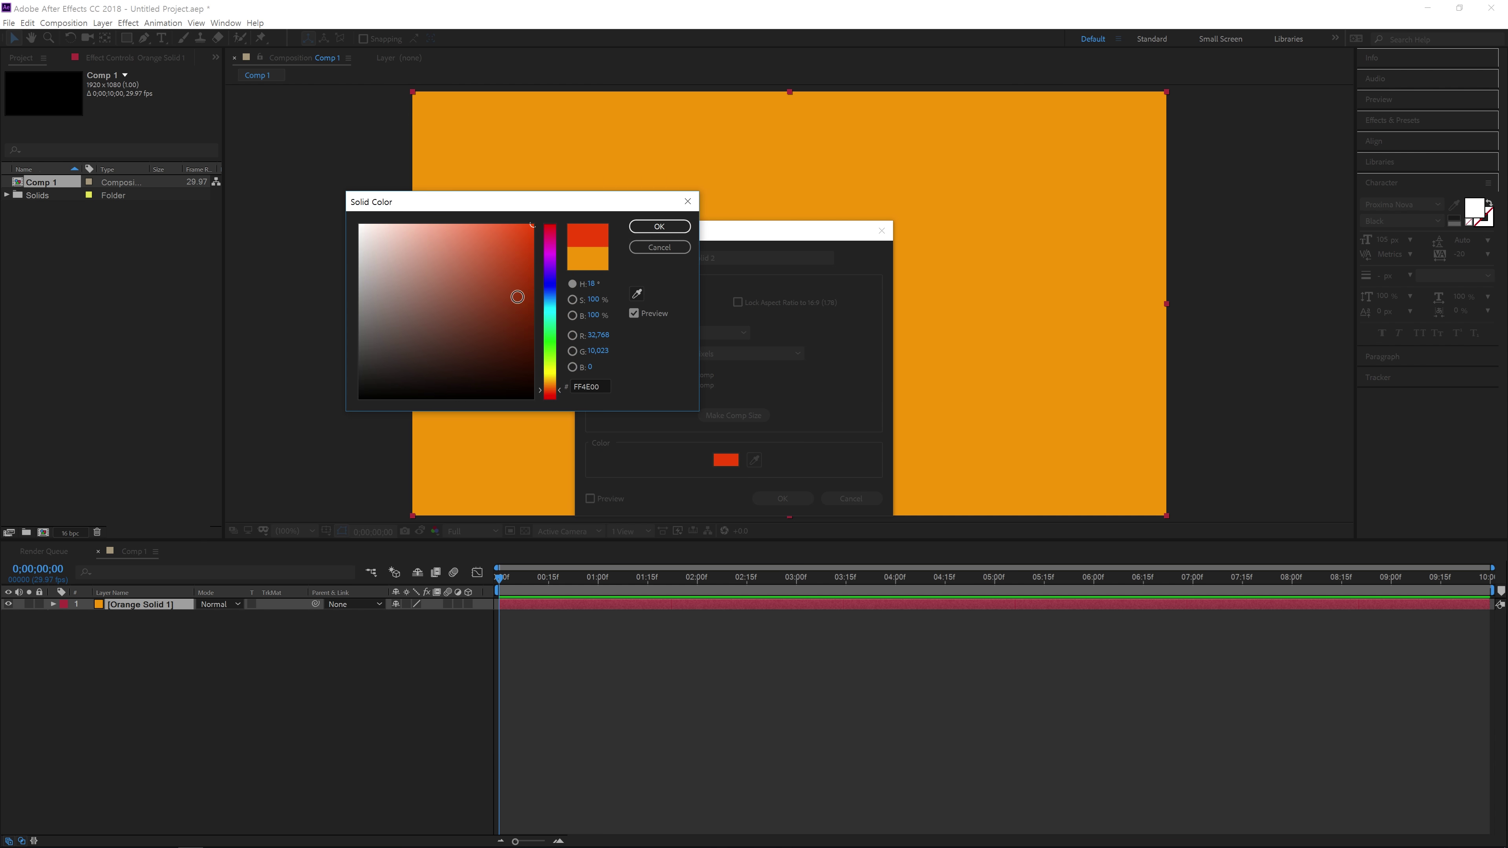
click(532, 258)
click(550, 392)
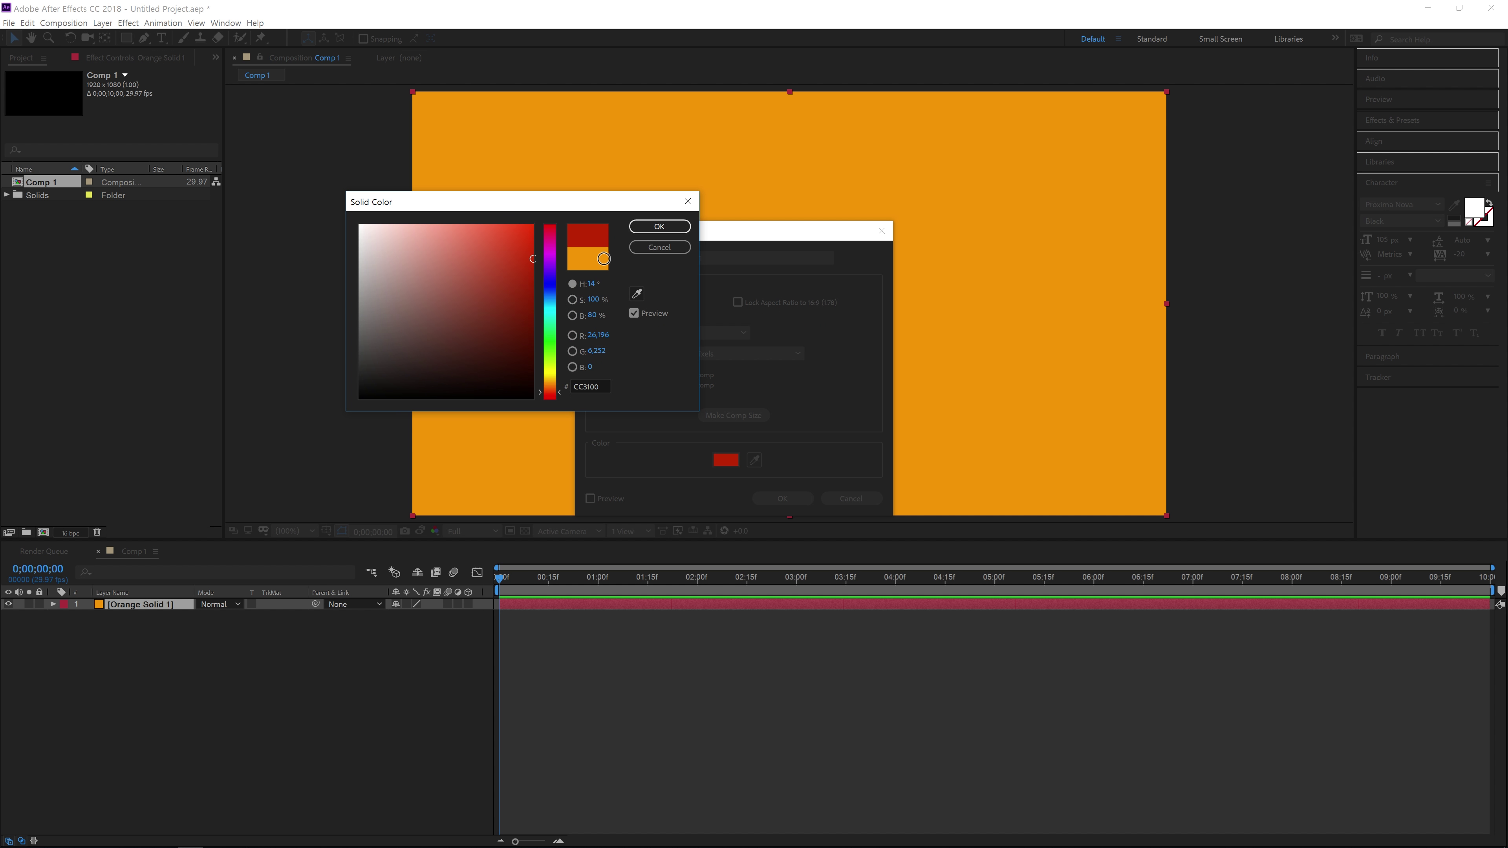
click(651, 230)
click(782, 498)
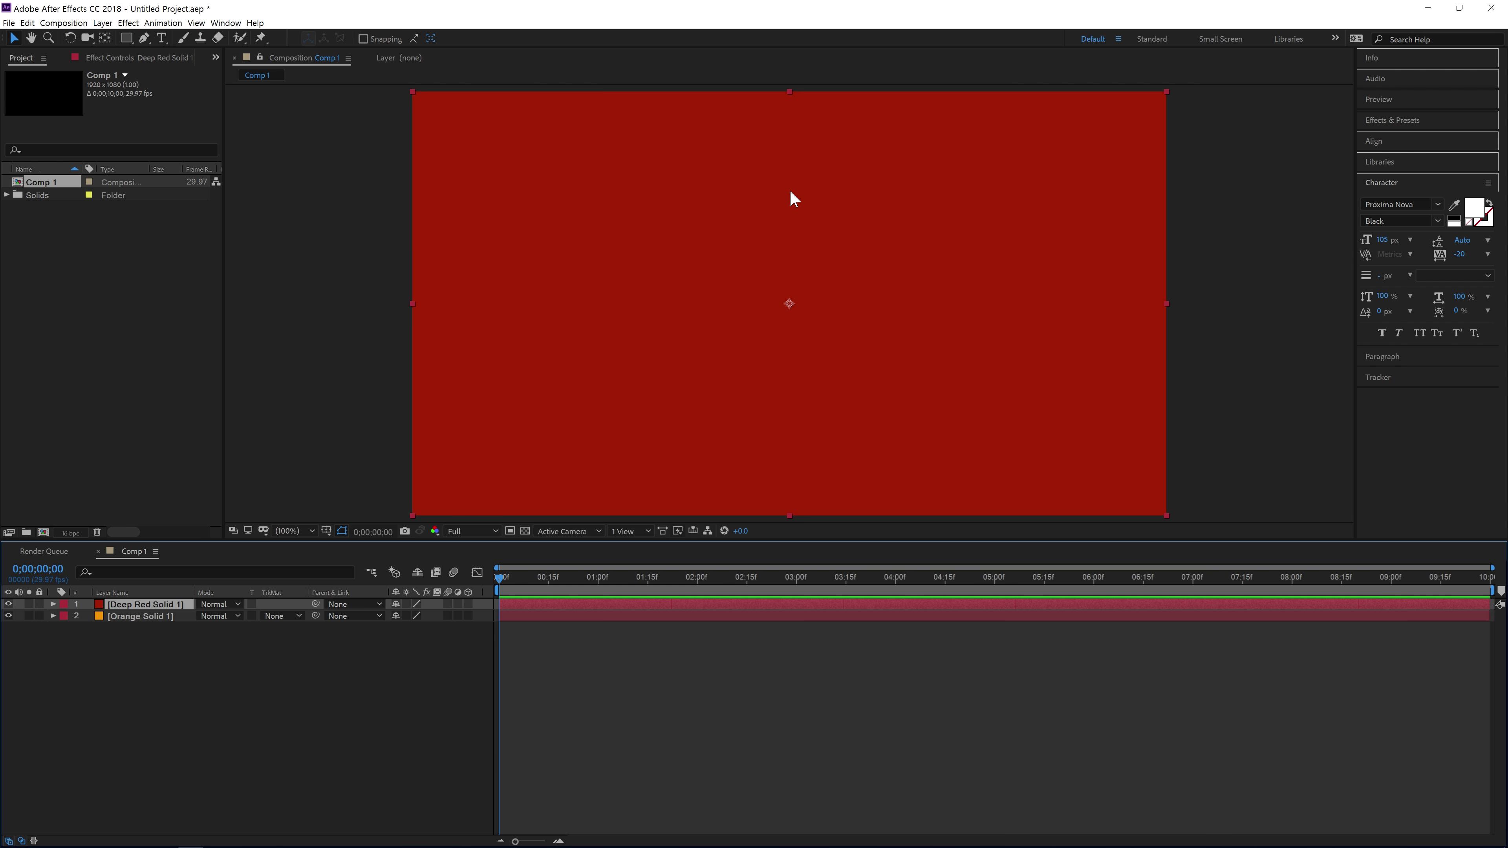
Change the deep red solid's color to the darker 701B00.
key(ctrl+shift+y)
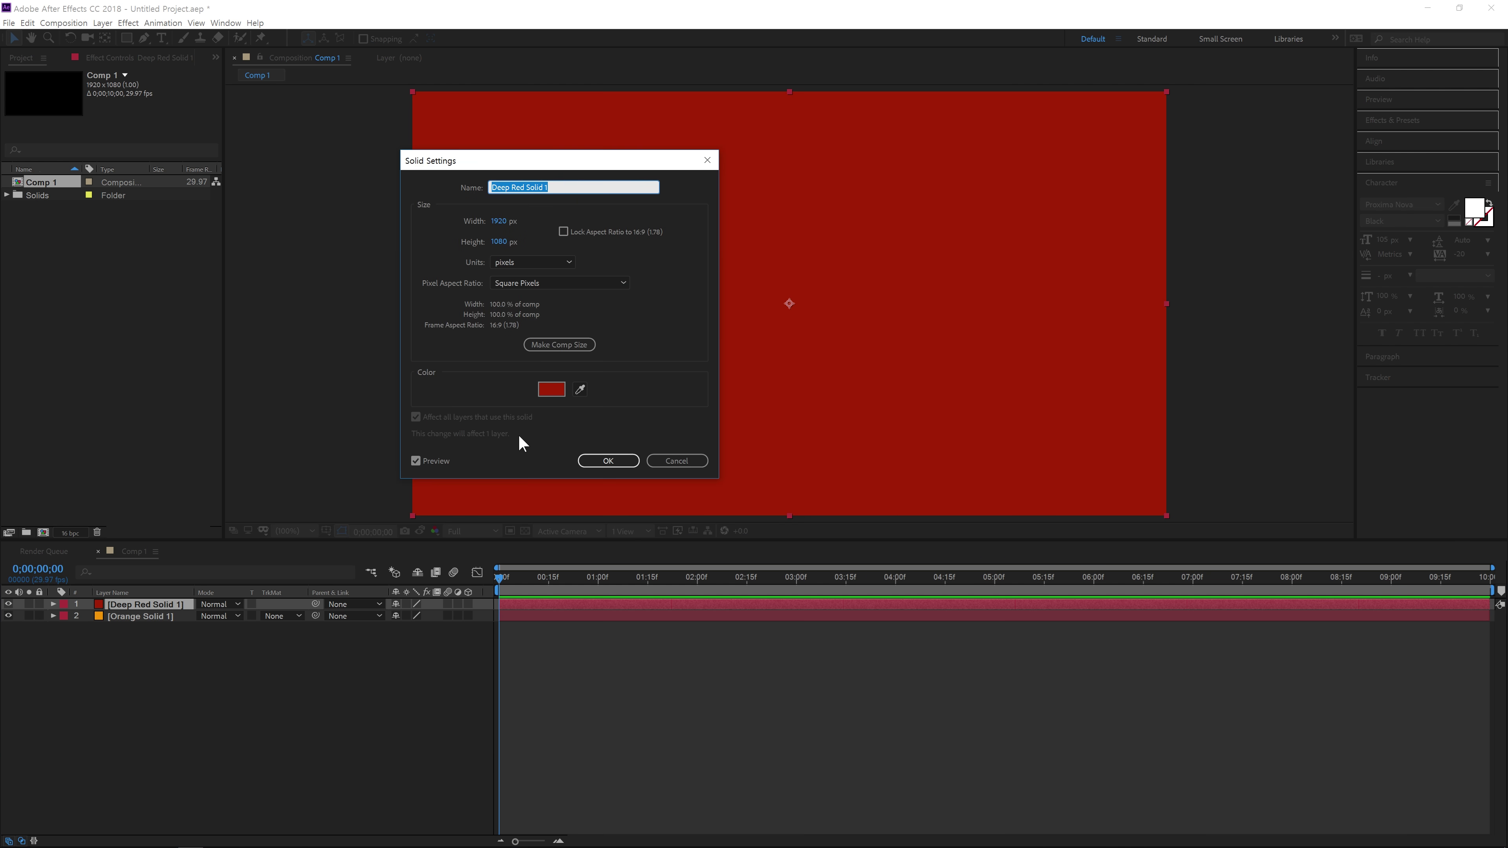
click(551, 390)
text(701B00)
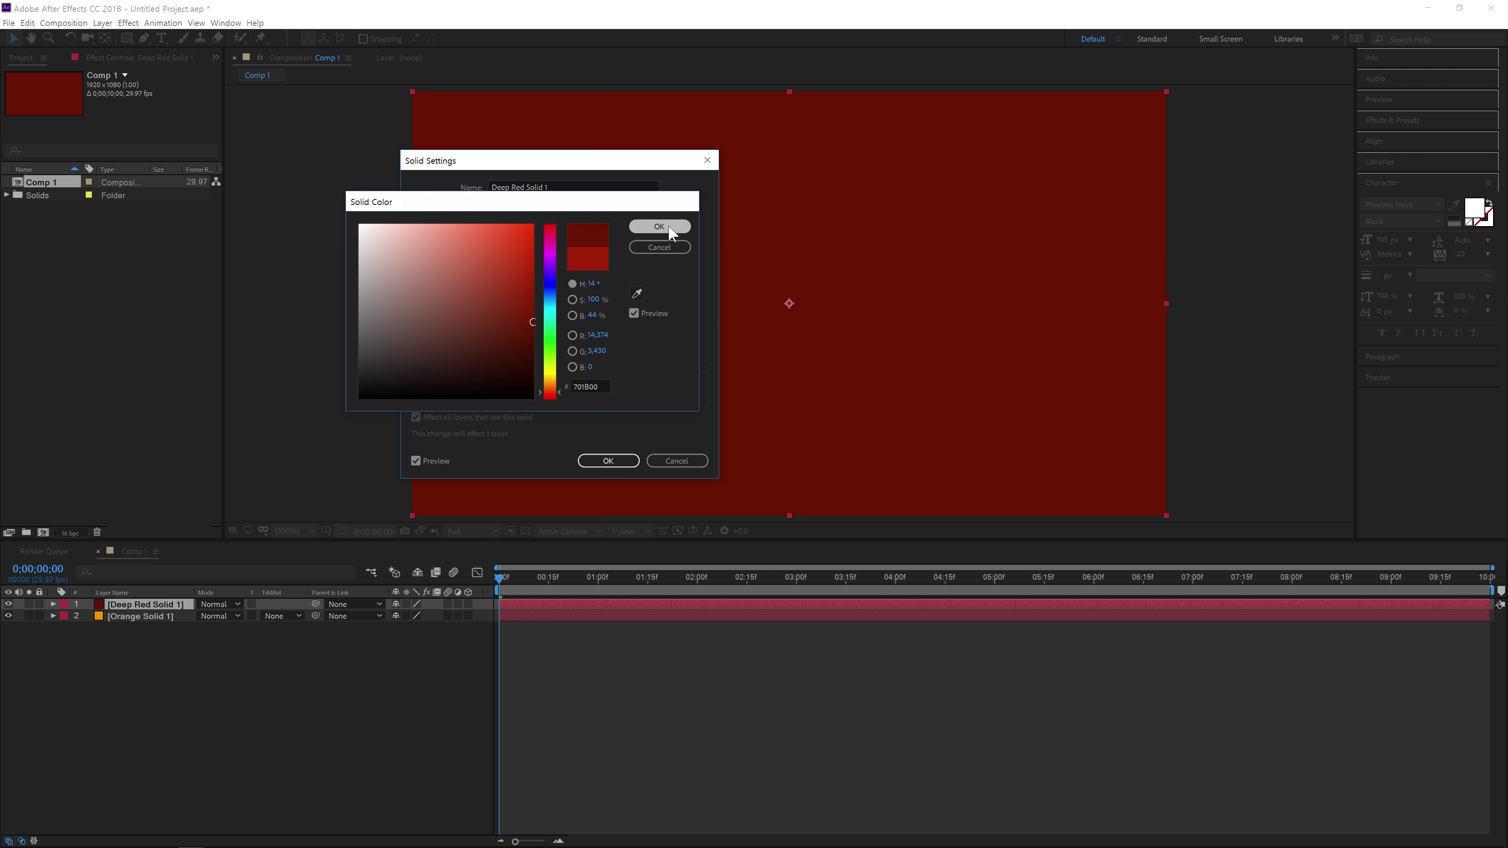
click(659, 227)
click(611, 461)
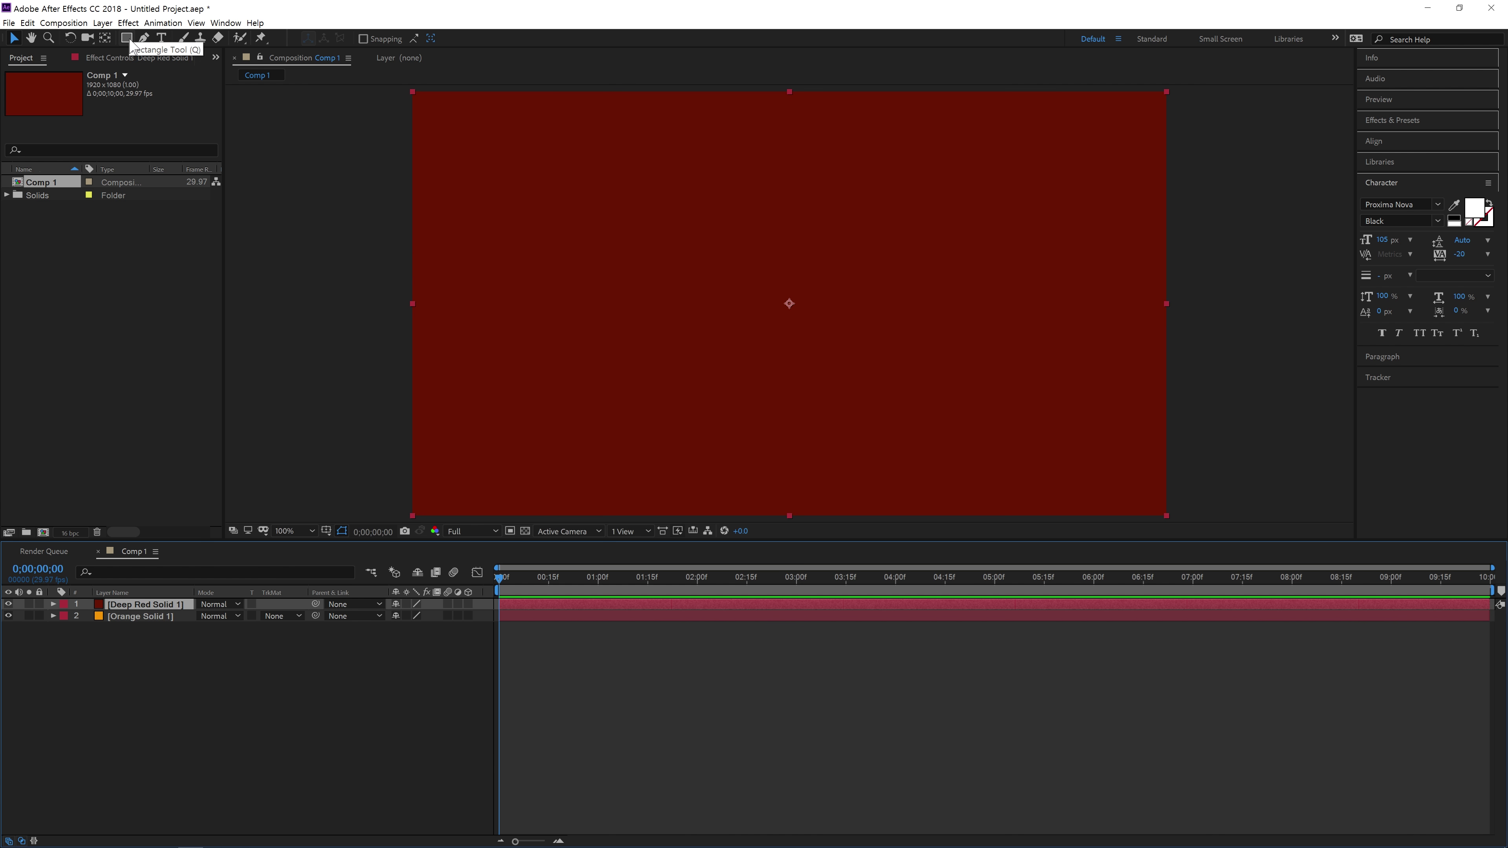
Switch to the Ellipse tool and reduce the composition view to 50%.
drag(126, 38, 175, 70)
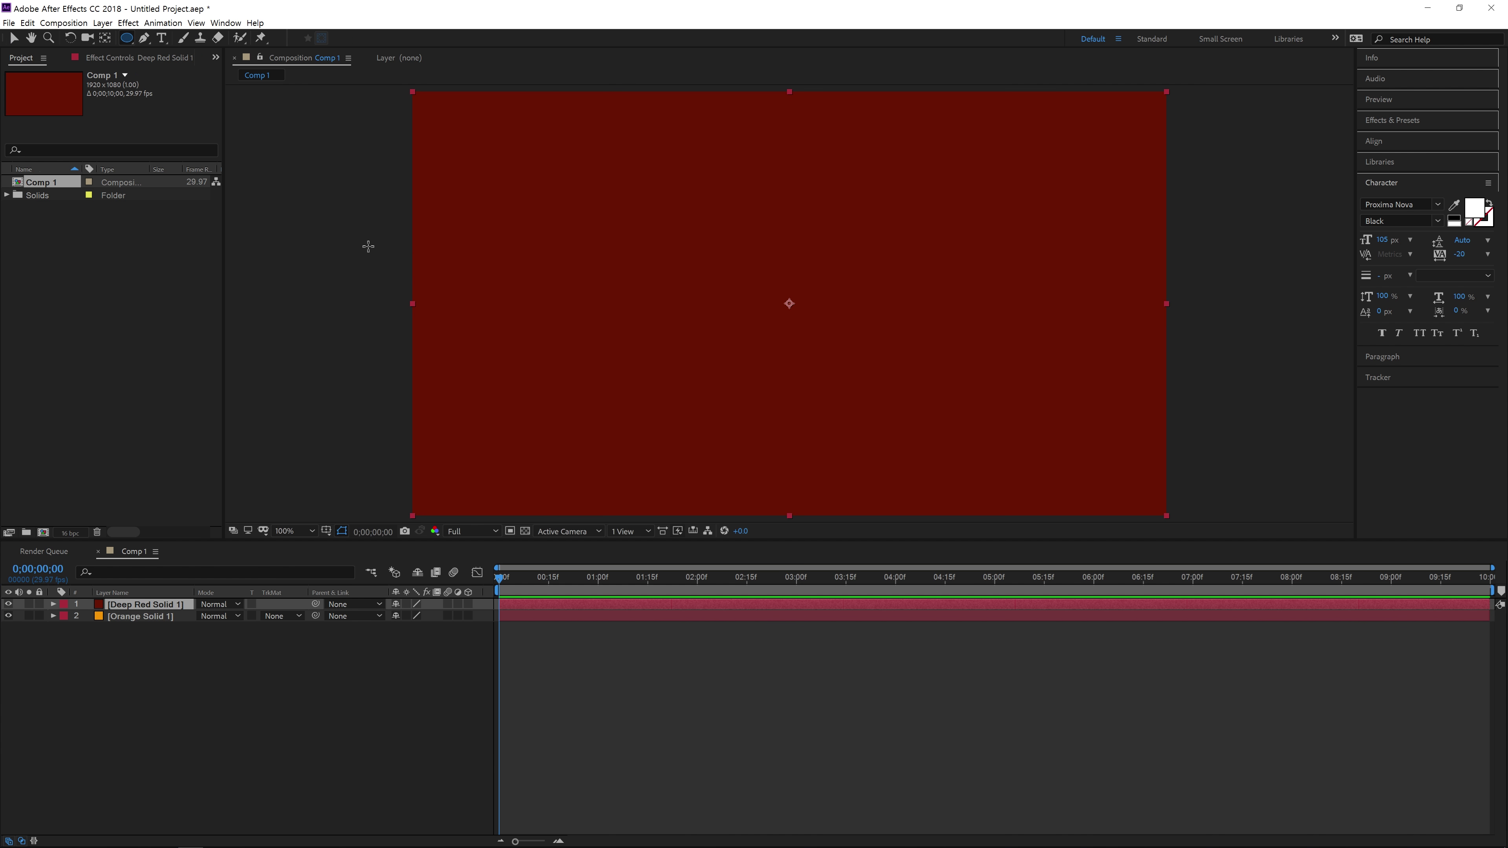
key(comma)
key(period)
mouse_move(607, 158)
mouse_down()
mouse_move(895, 461)
mouse_move(977, 456)
mouse_up()
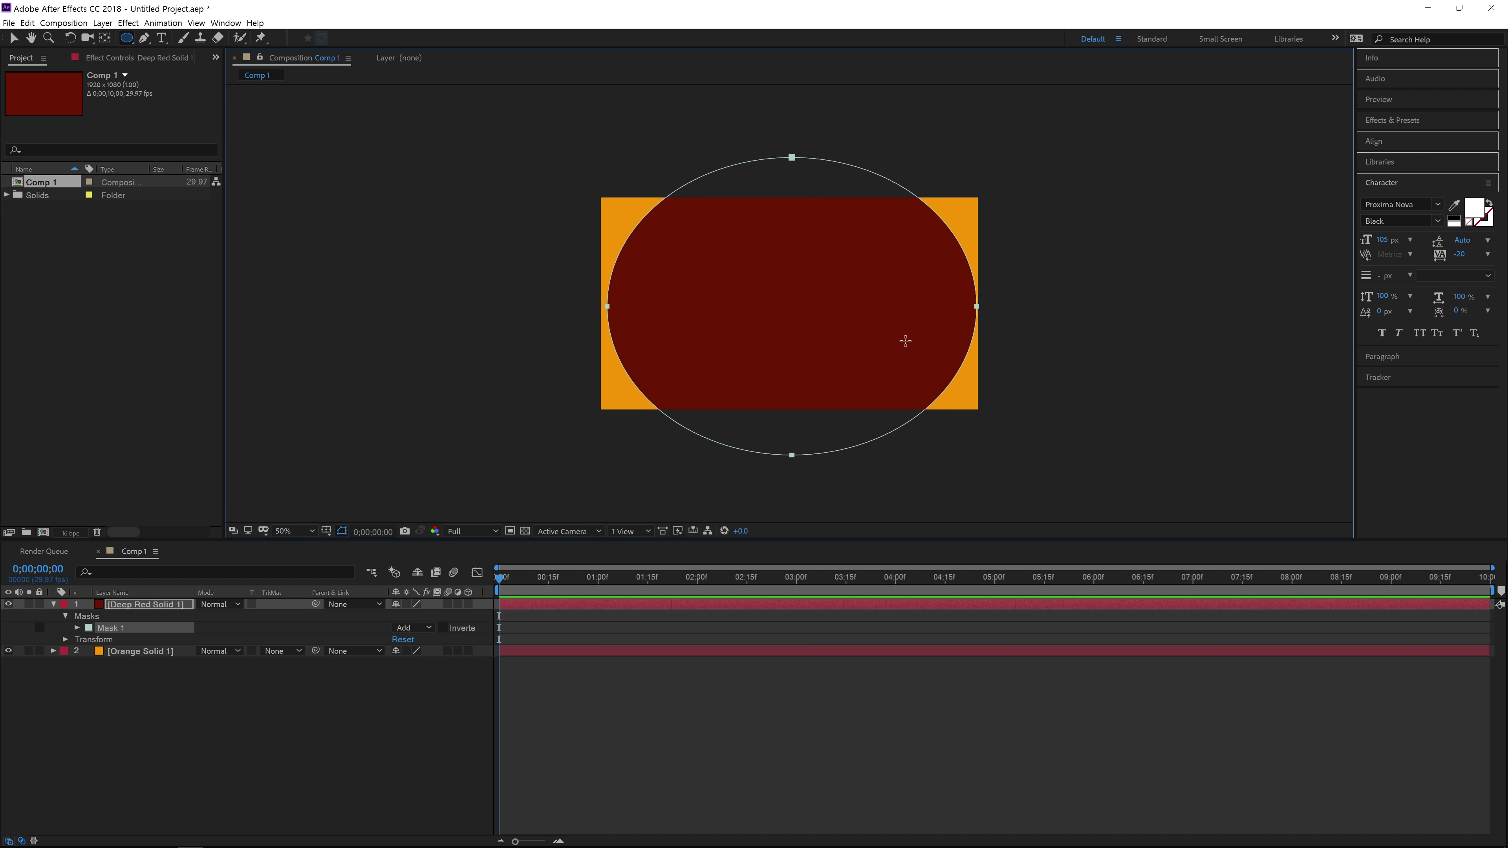
key(ctrl+z)
mouse_move(631, 166)
mouse_down()
mouse_move(903, 444)
mouse_move(979, 439)
mouse_move(619, 191)
mouse_move(899, 438)
mouse_move(985, 432)
mouse_up()
key(ctrl+z)
drag(638, 163, 944, 434)
key(ctrl+z)
Try a circular mask on the deep red solid with a feather of 1190 pixels, and undo both changes.
drag(633, 157, 931, 446)
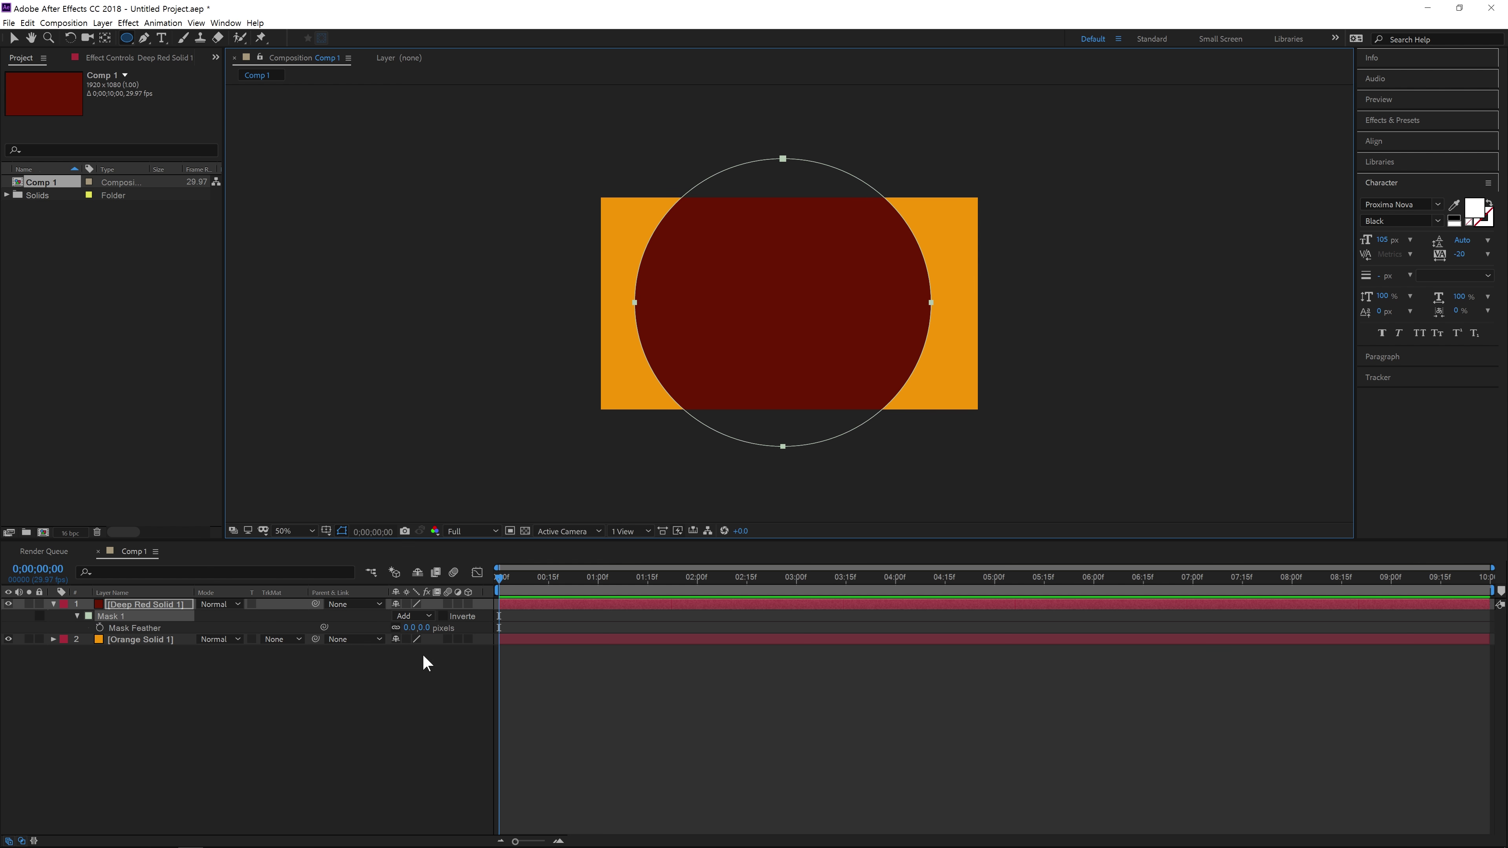
drag(416, 628, 1104, 496)
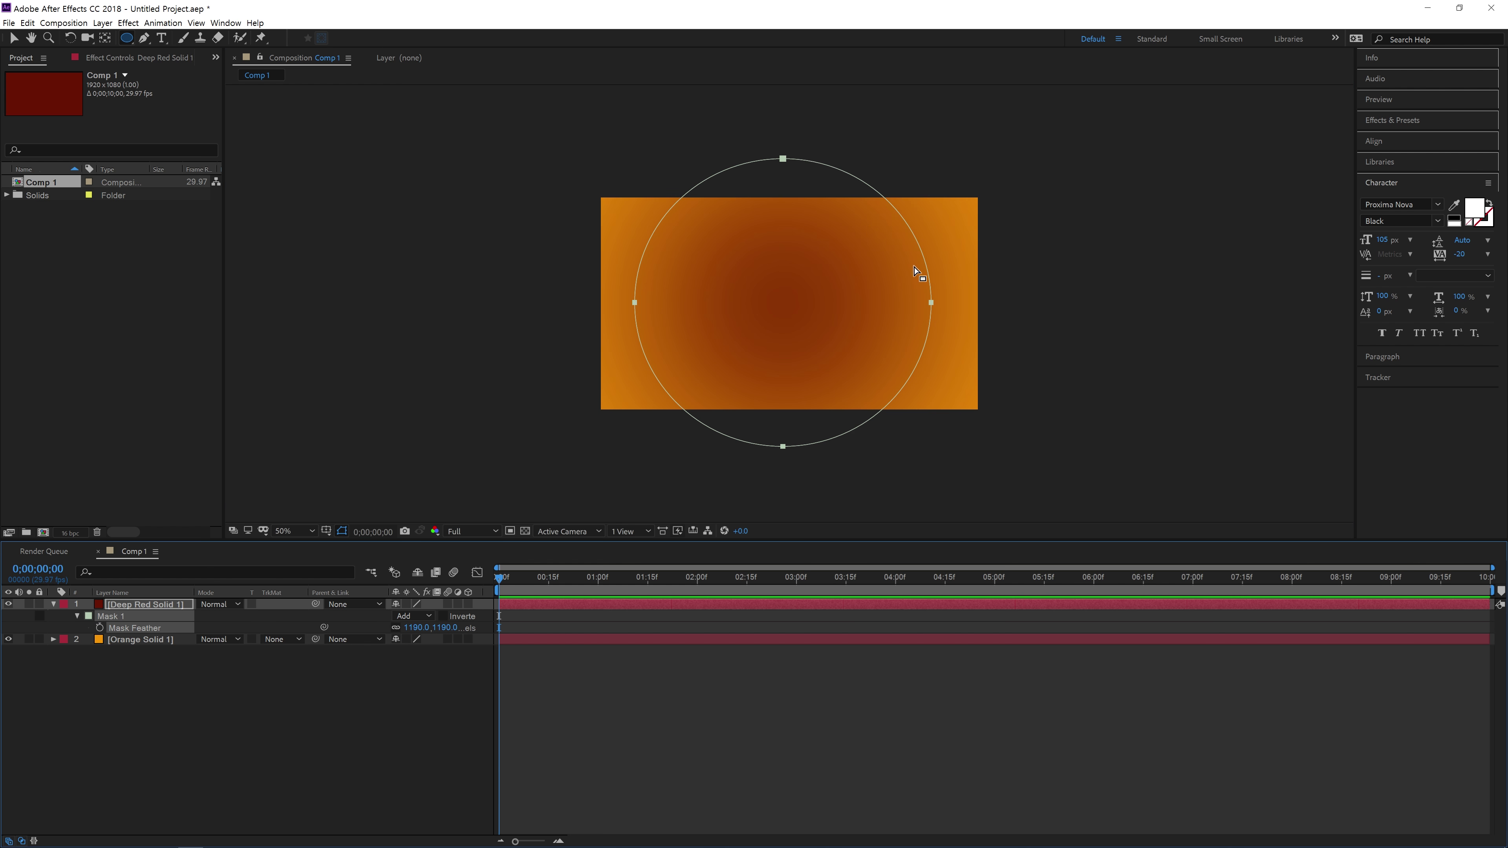
key(ctrl+z)
key(ctrl+z)
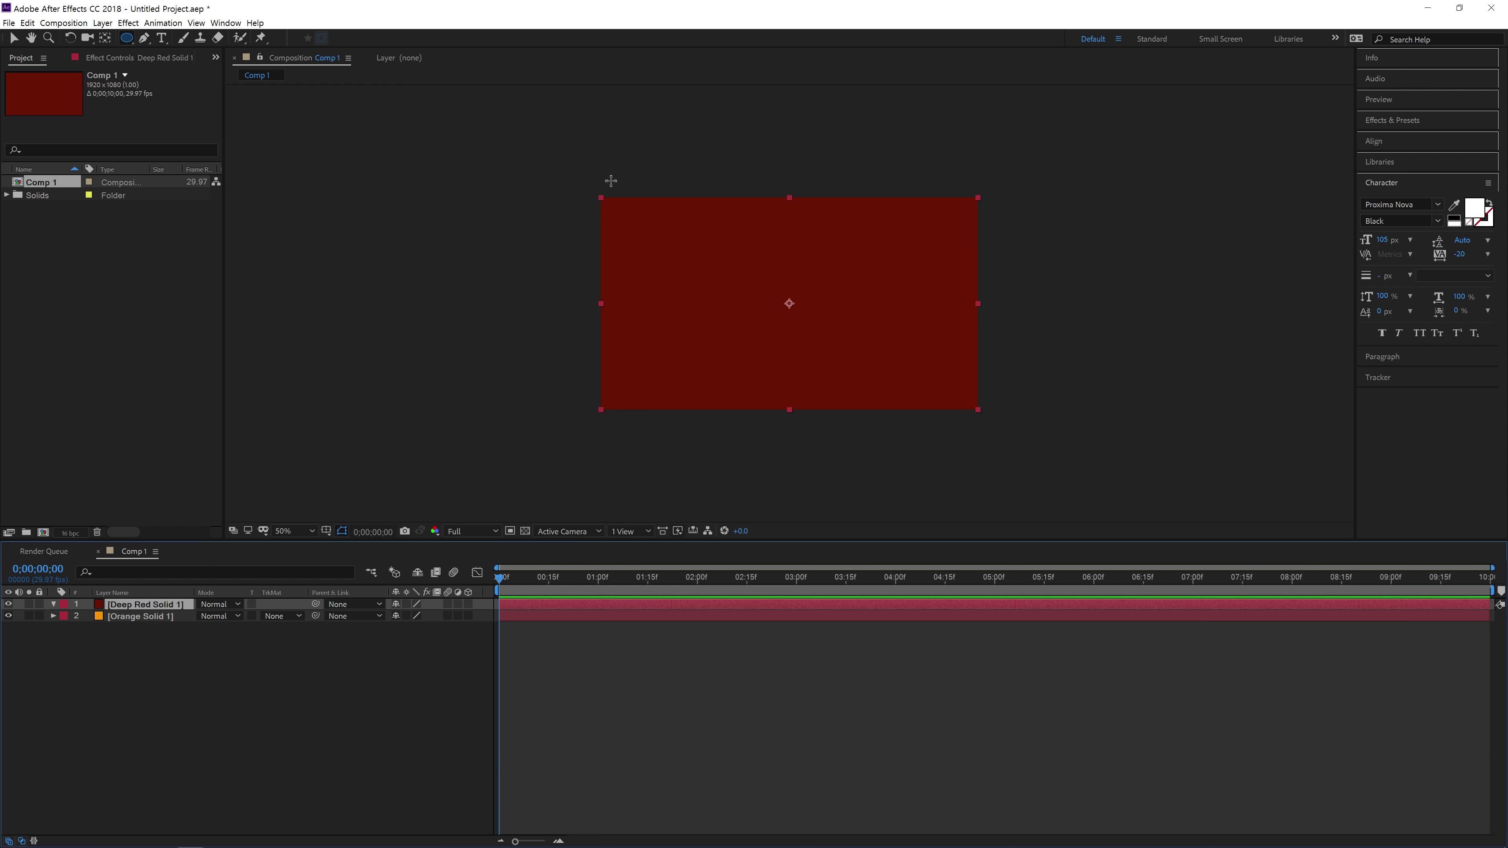
Draw a centered ellipse mask nearly as wide as the frame on the deep red solid and set its mode to Subtract.
drag(611, 180, 956, 433)
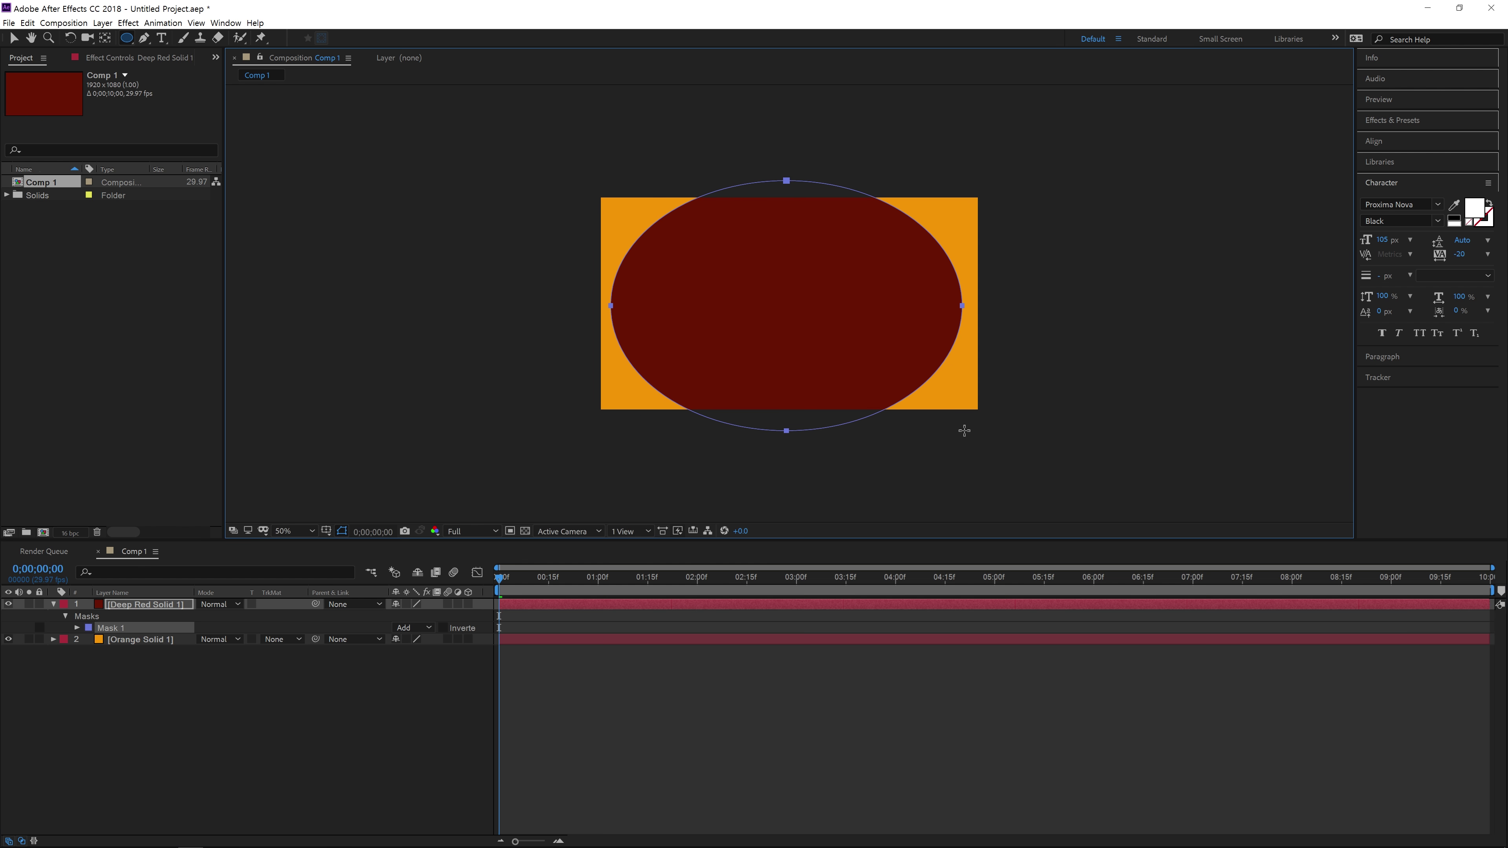
key(ctrl+z)
drag(613, 180, 964, 430)
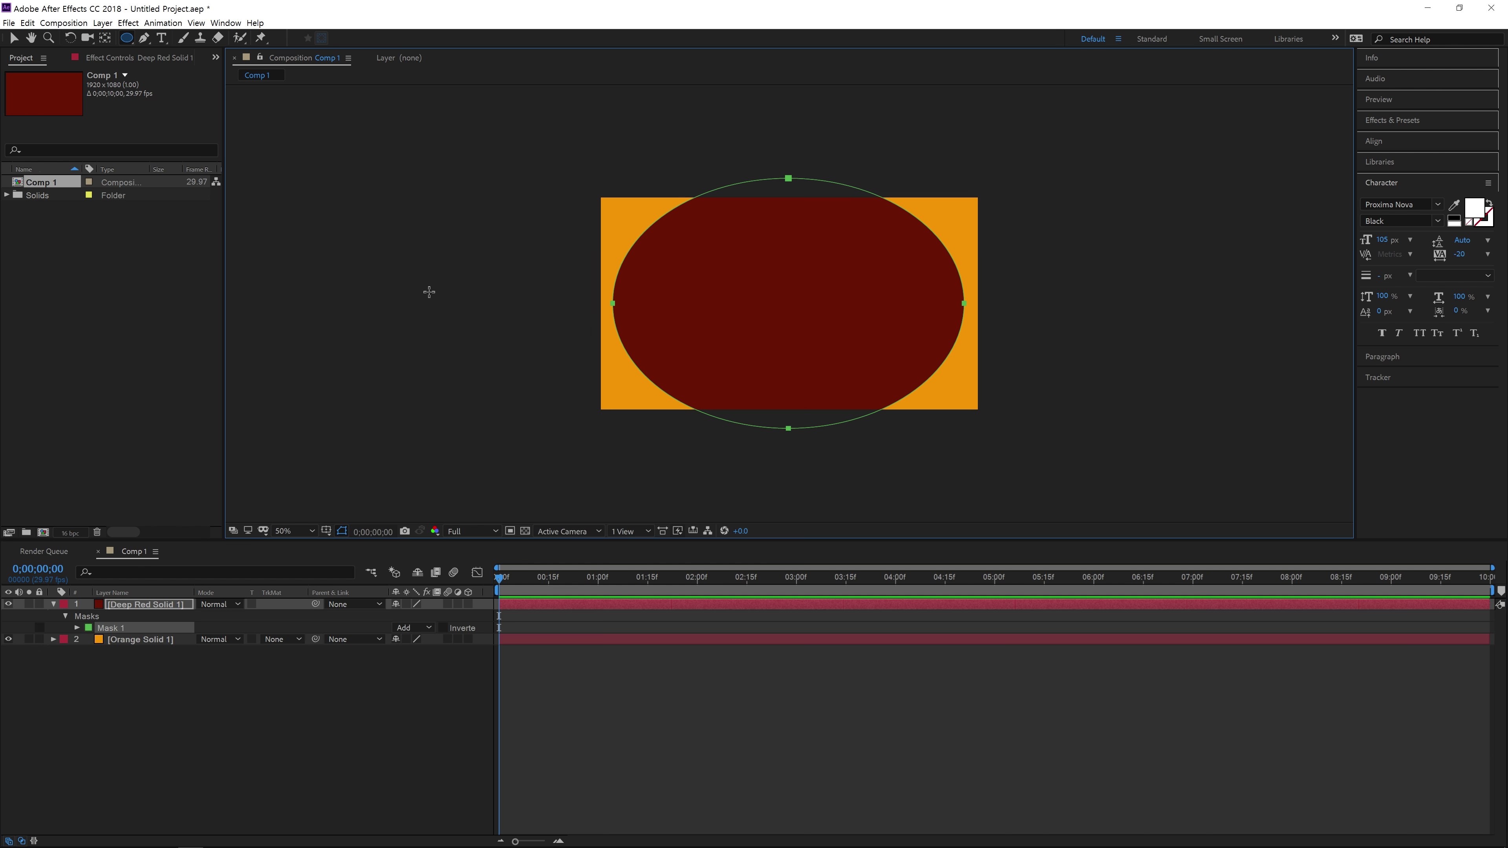
click(422, 628)
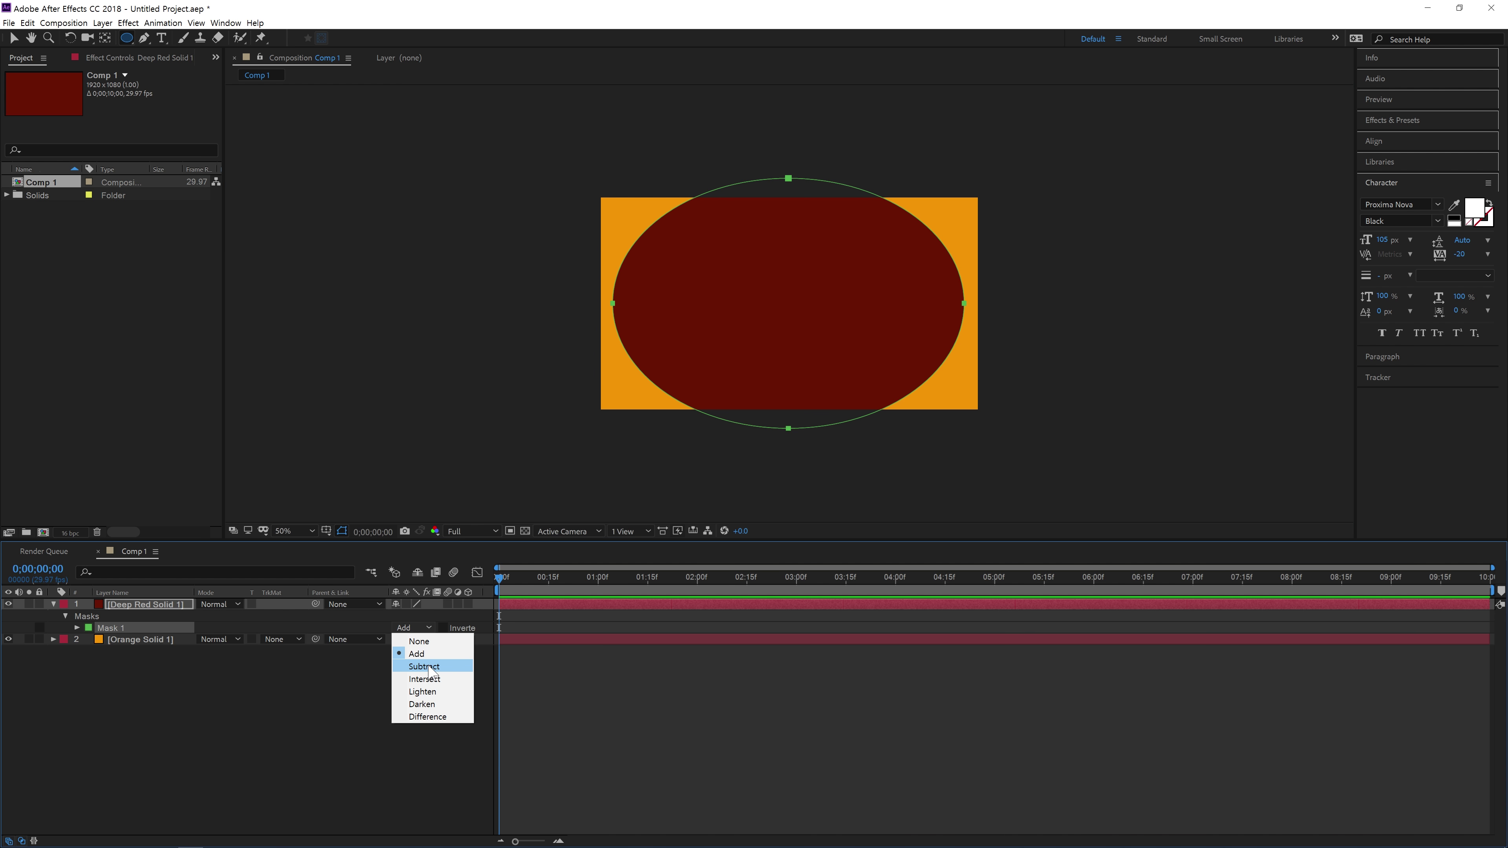
click(435, 667)
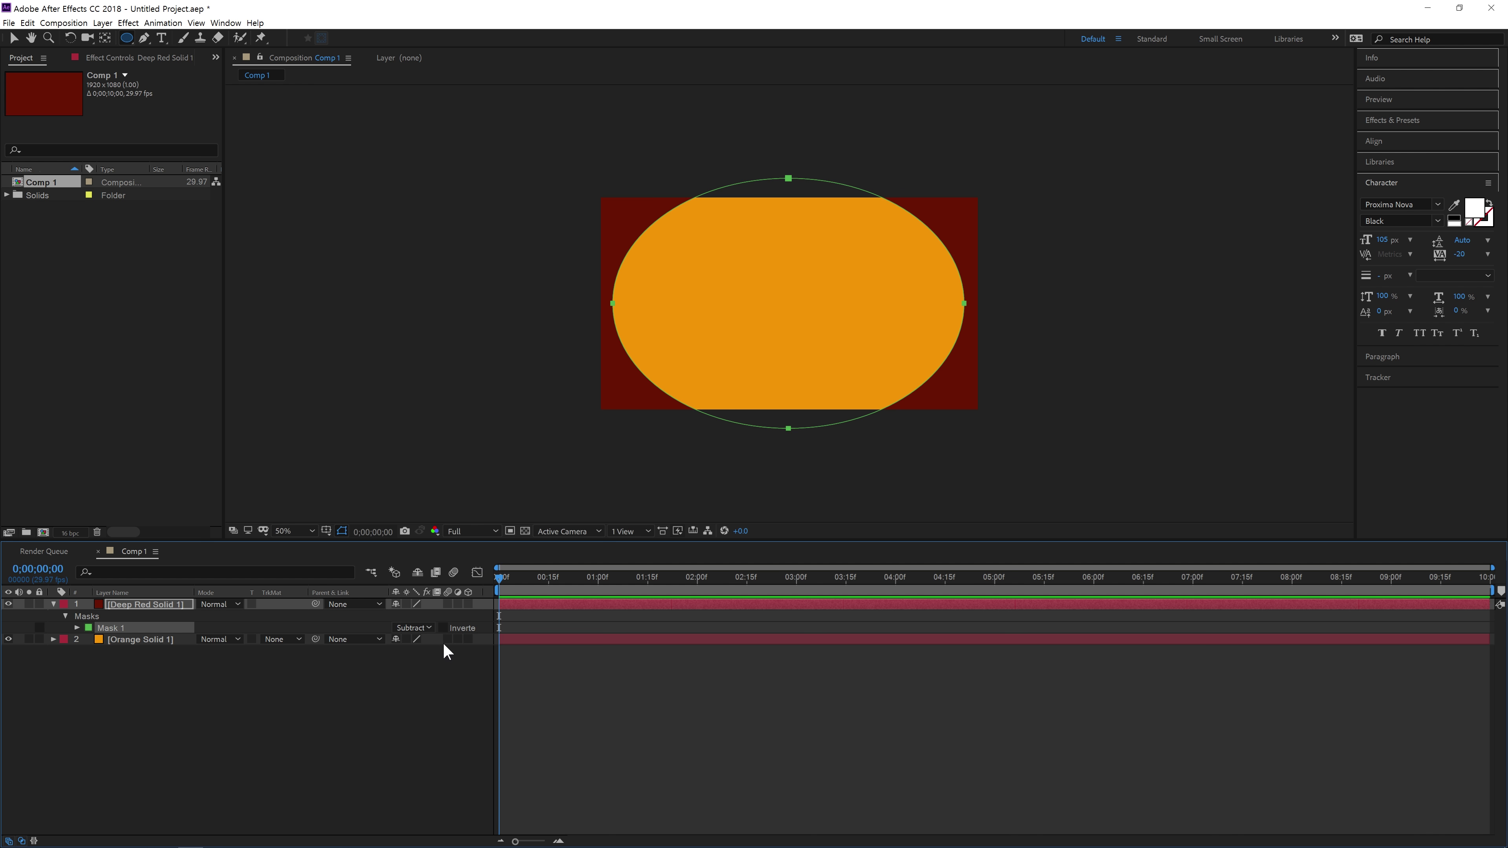
Isolate the ellipse mask's feather property and set it to 627 pixels to soften the vignette.
click(77, 628)
click(129, 651)
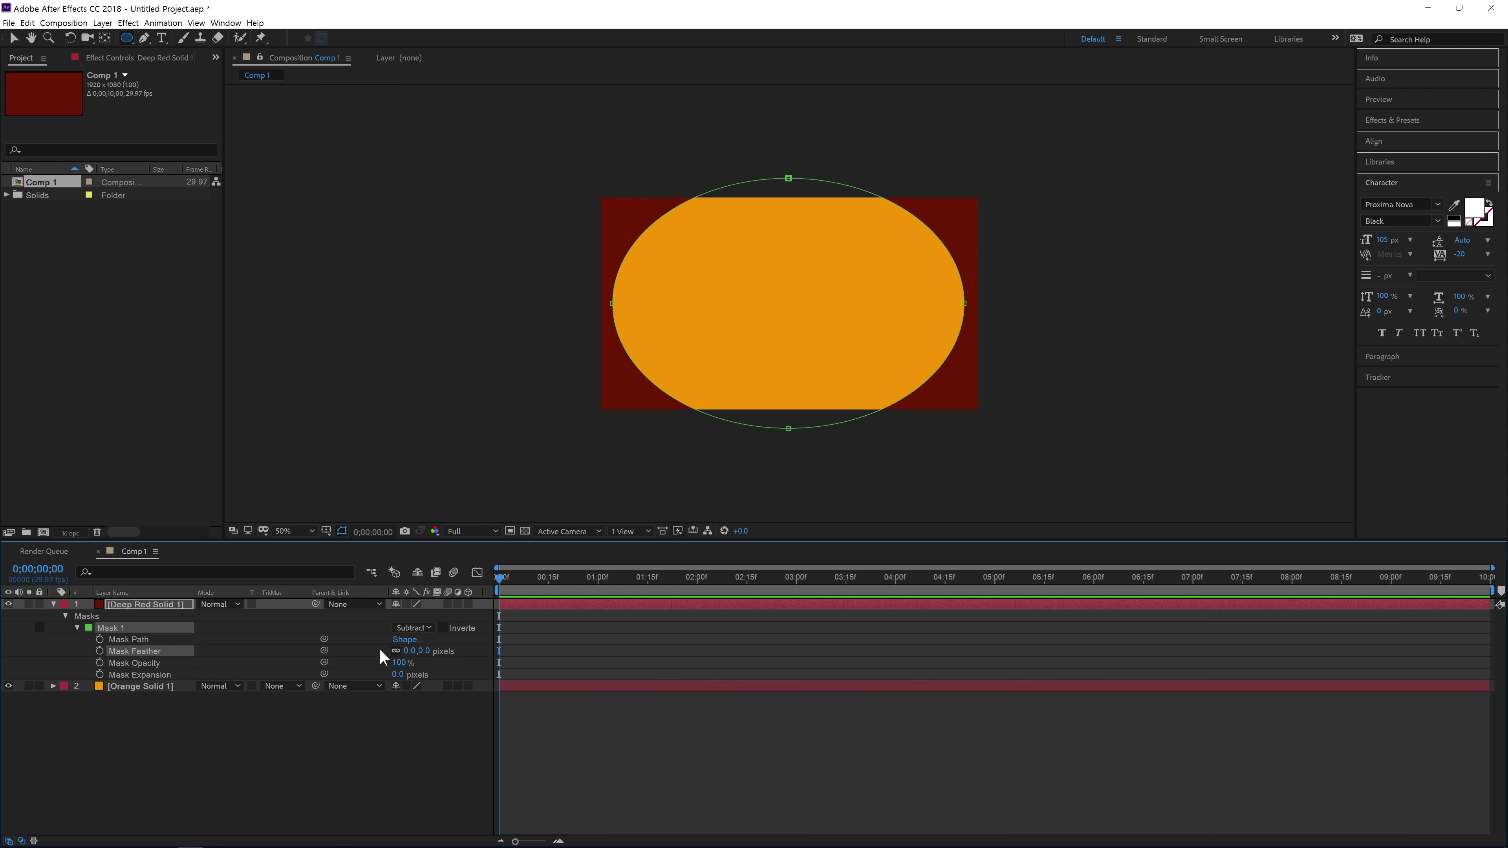
key(s)
key(s)
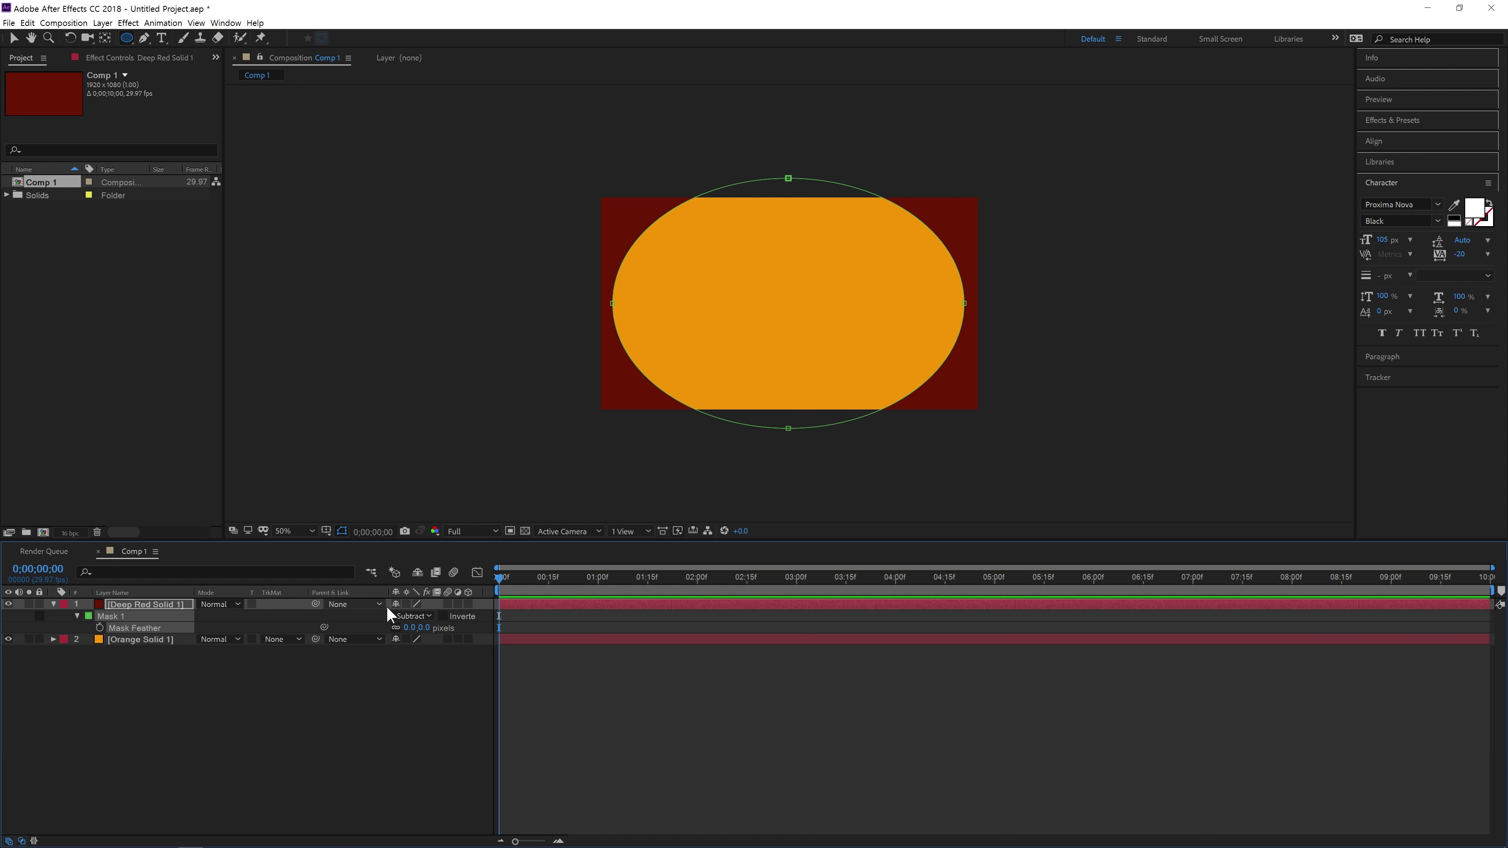
drag(414, 628, 847, 655)
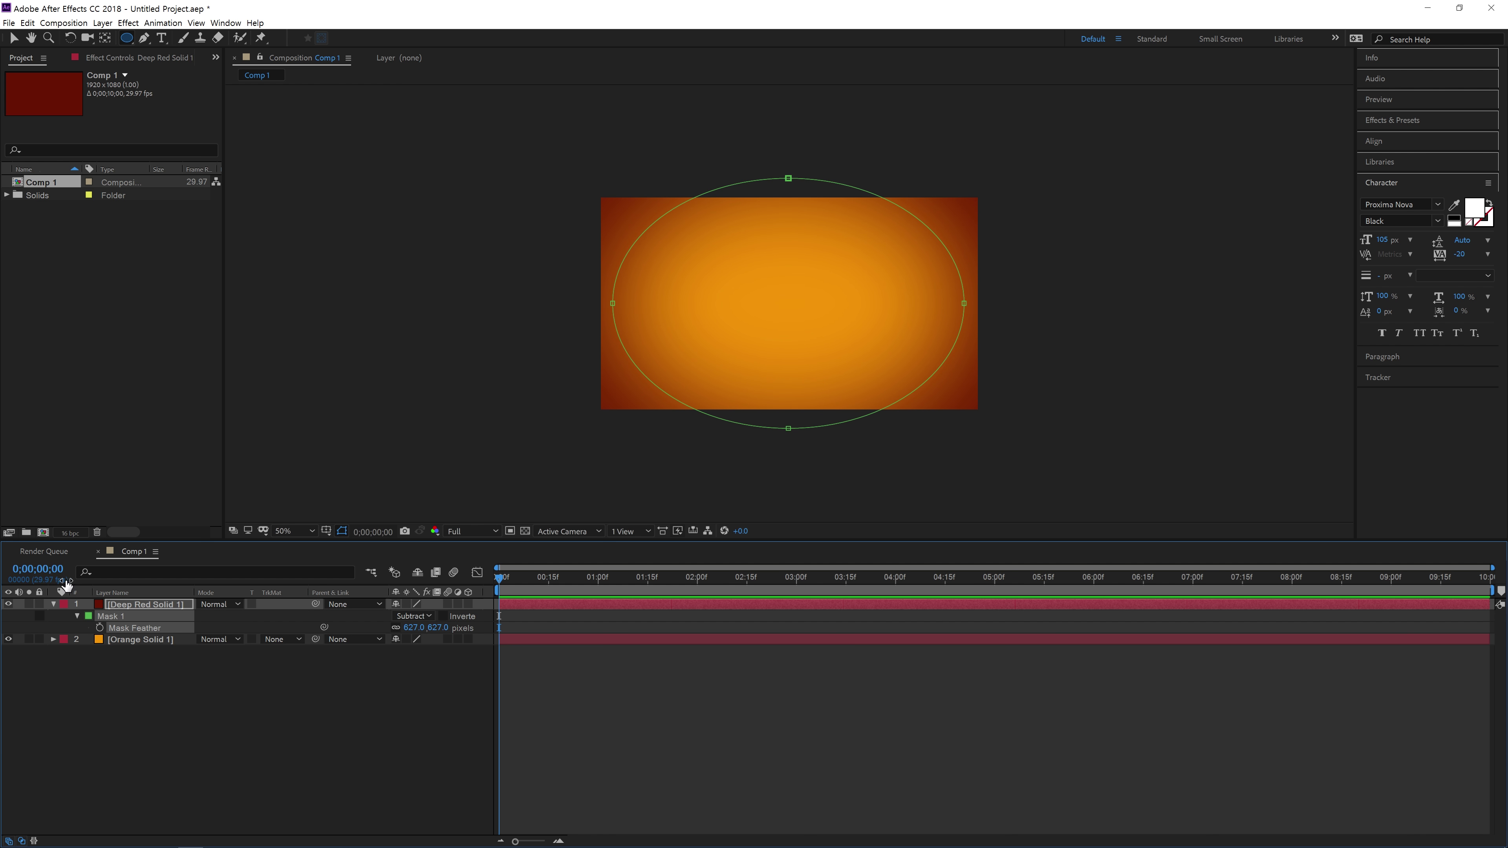
Set the deep red solid's blending mode to Overlay and deselect the layer.
click(215, 605)
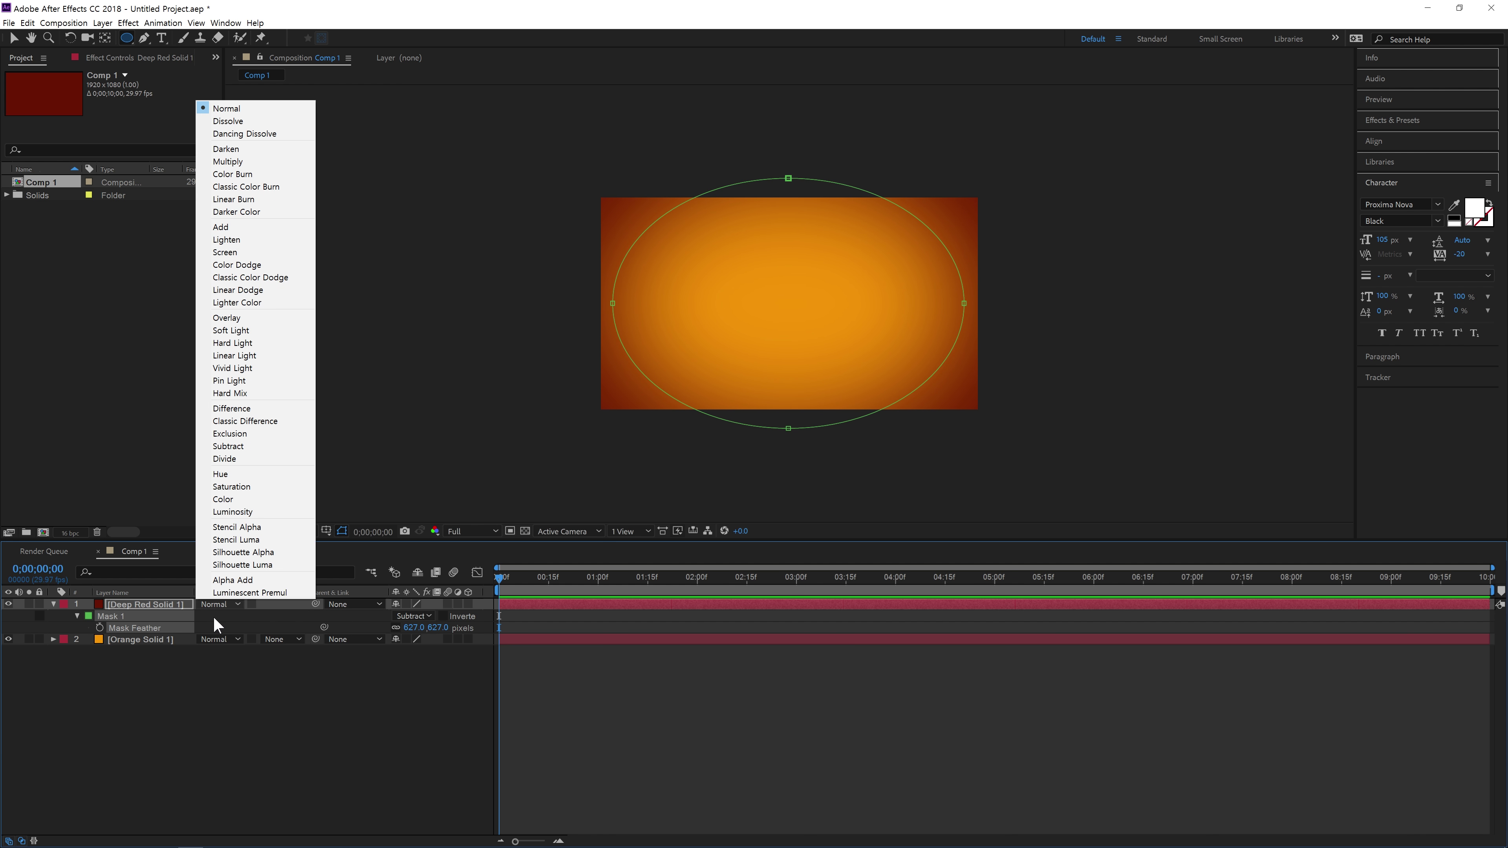
click(253, 319)
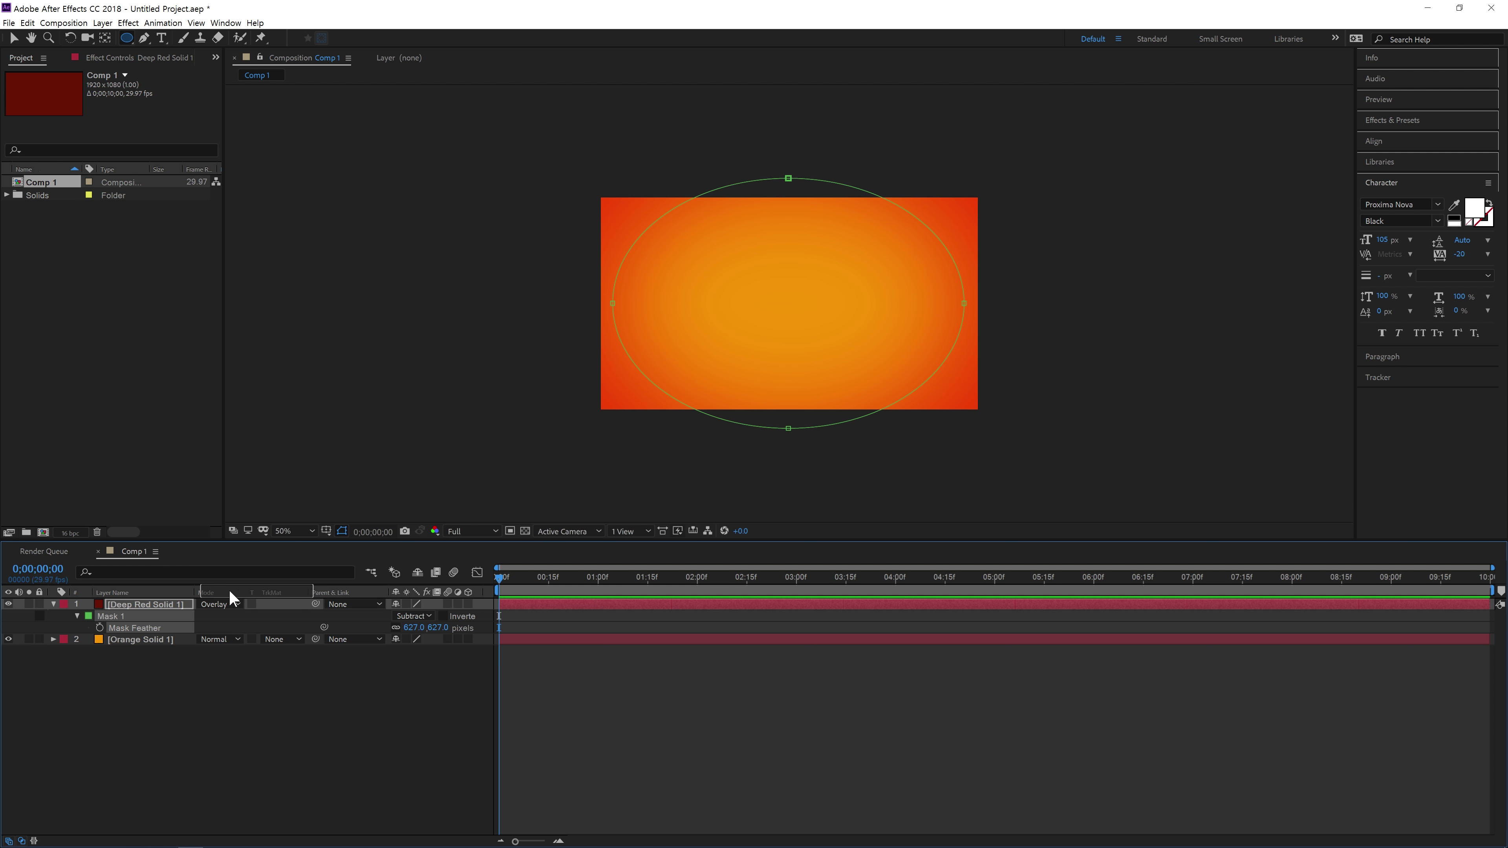
click(224, 605)
click(233, 322)
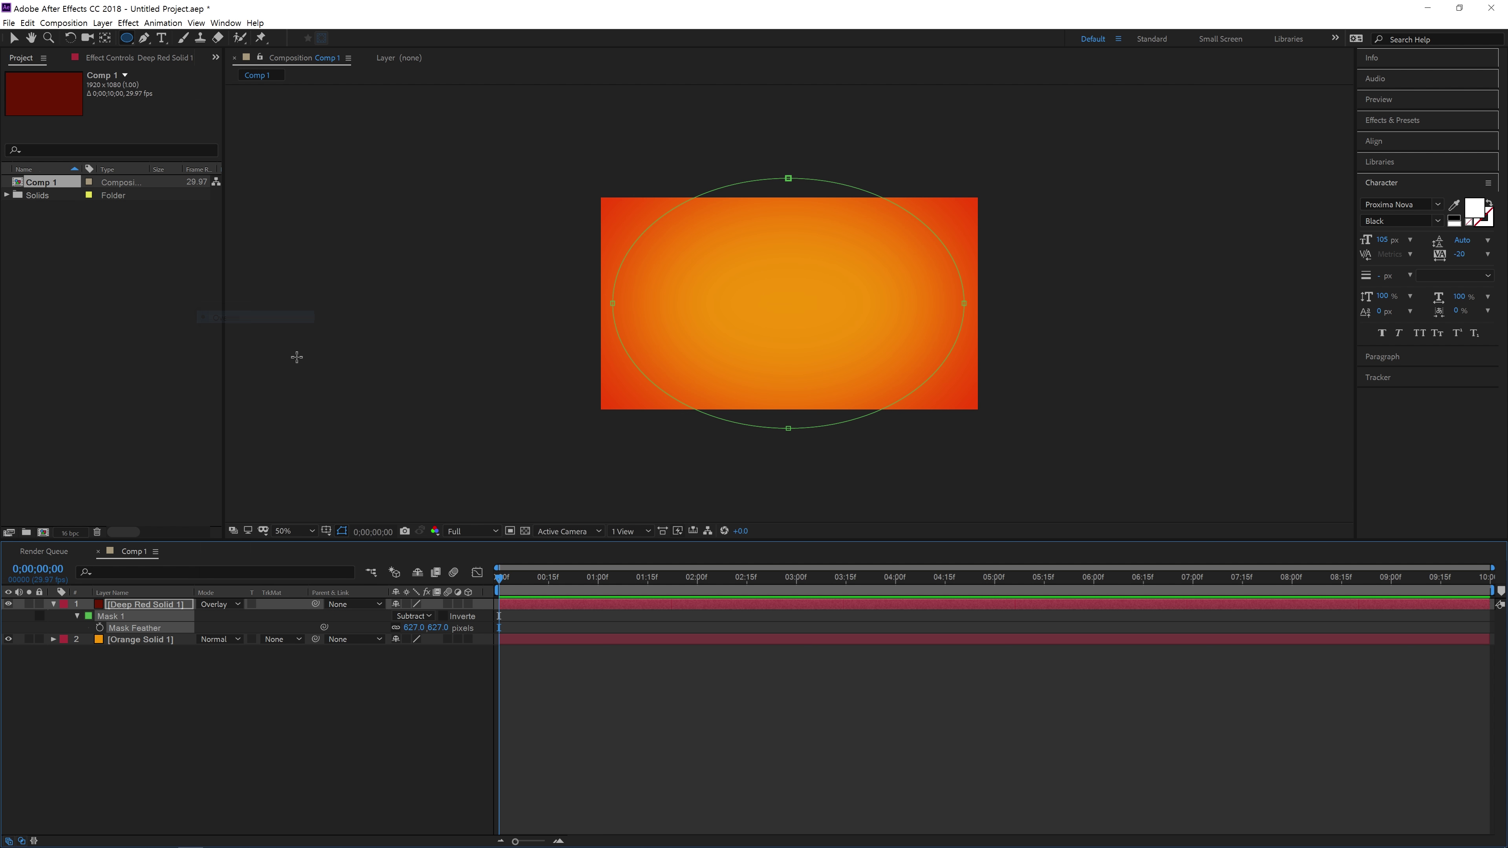
click(567, 642)
click(567, 653)
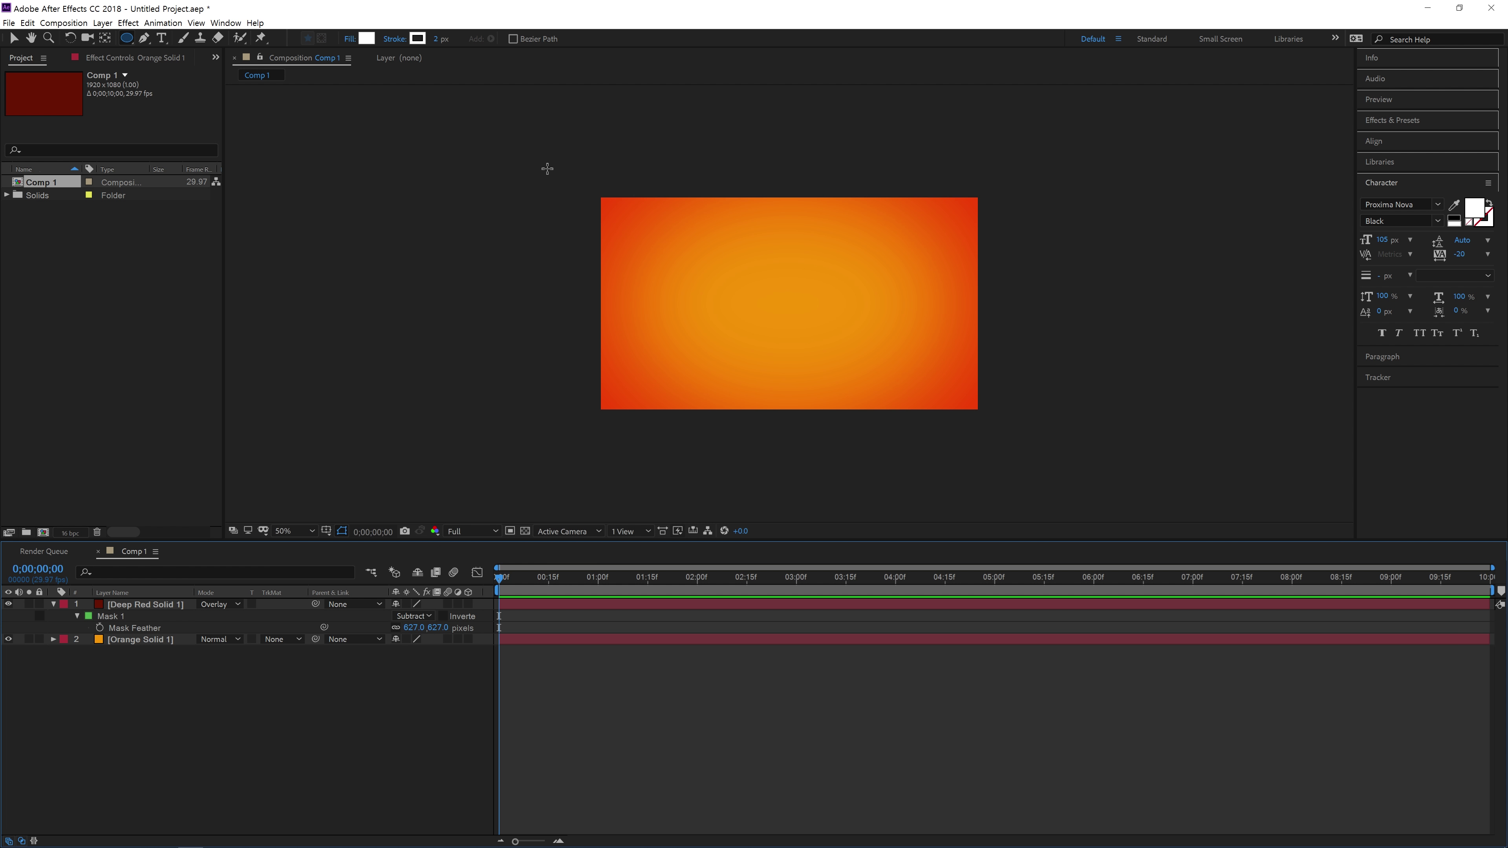
Create a text layer at the center of the composition reading VIDEOCLASS.
click(14, 38)
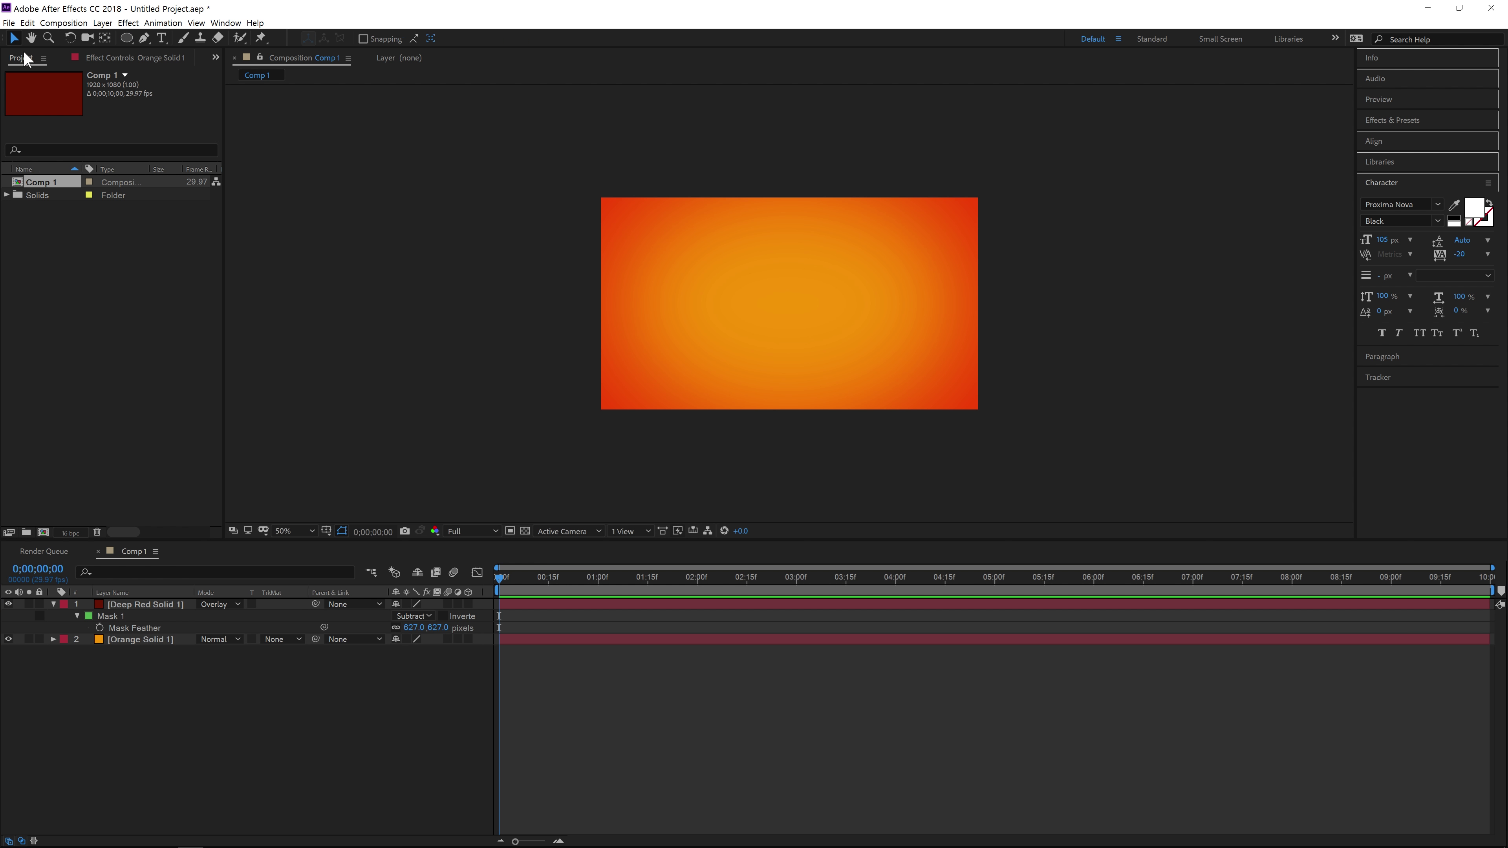
double_click(161, 38)
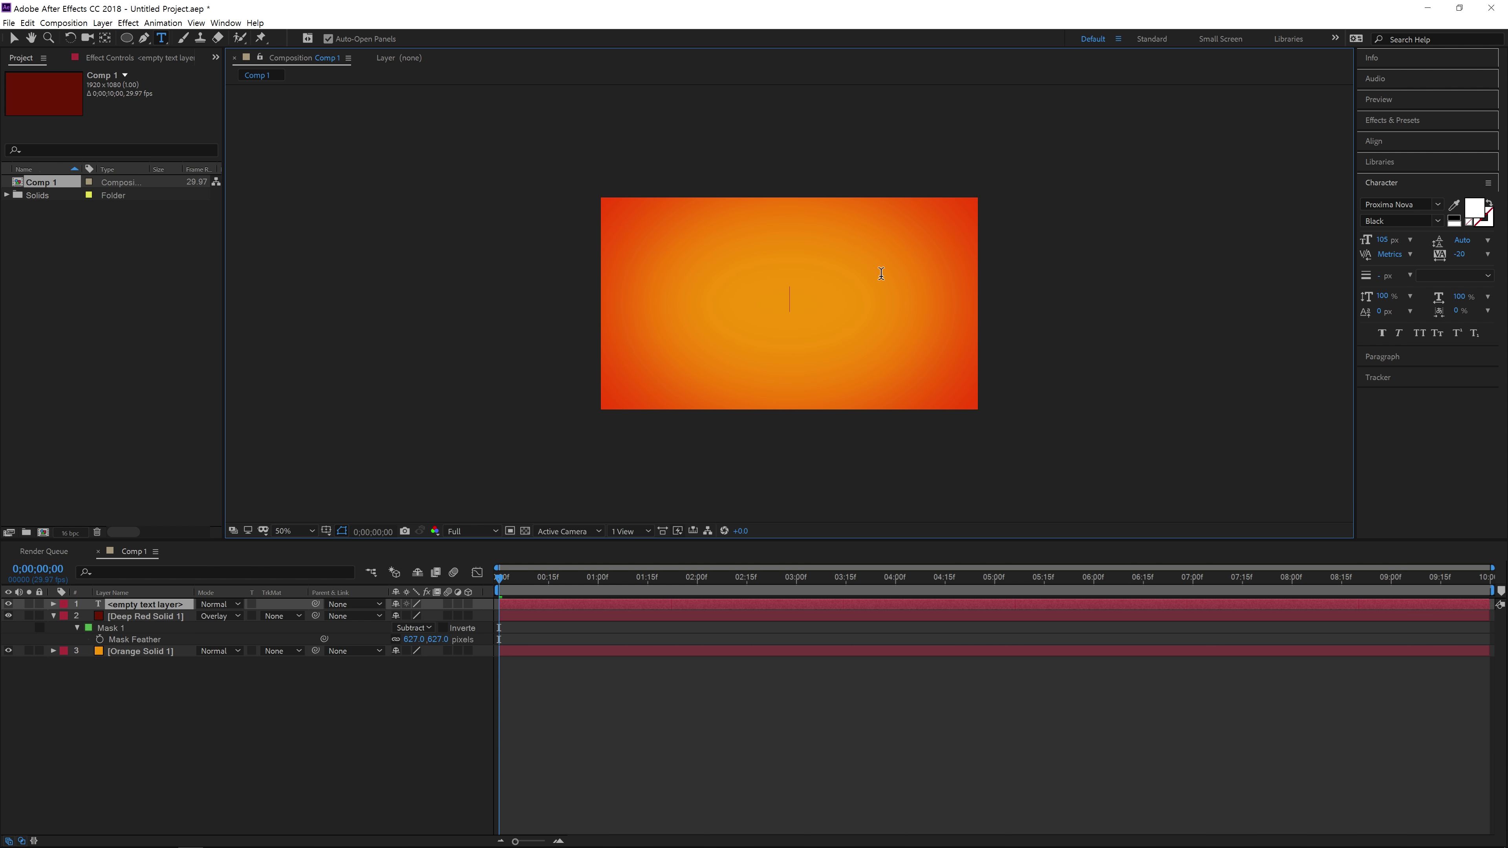
text(VIDEOCLASS)
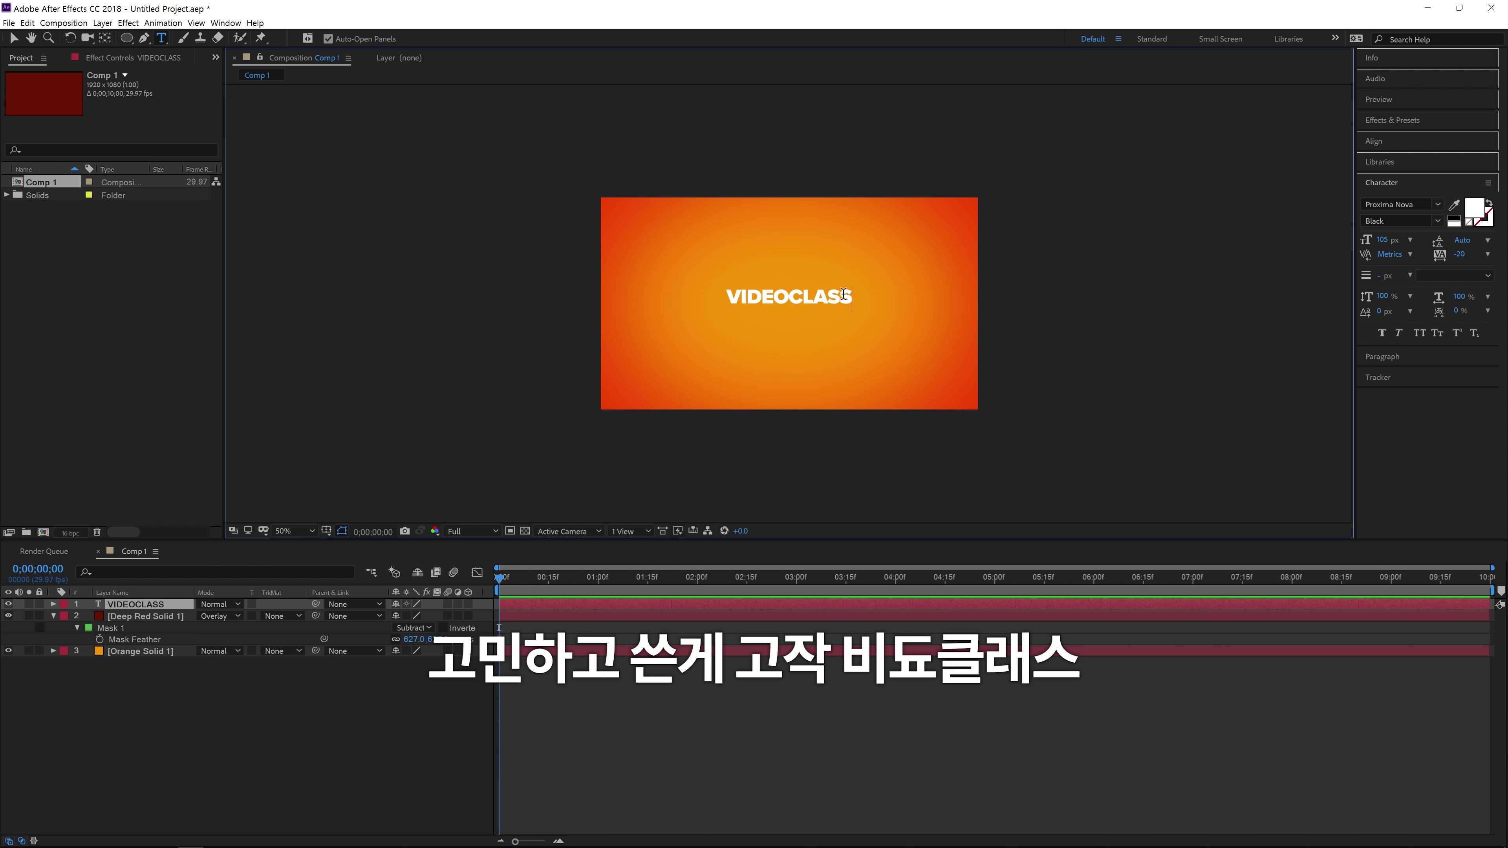
Increase the font size of the whole VIDEOCLASS text to 123 px and deselect the layer.
drag(623, 286, 879, 310)
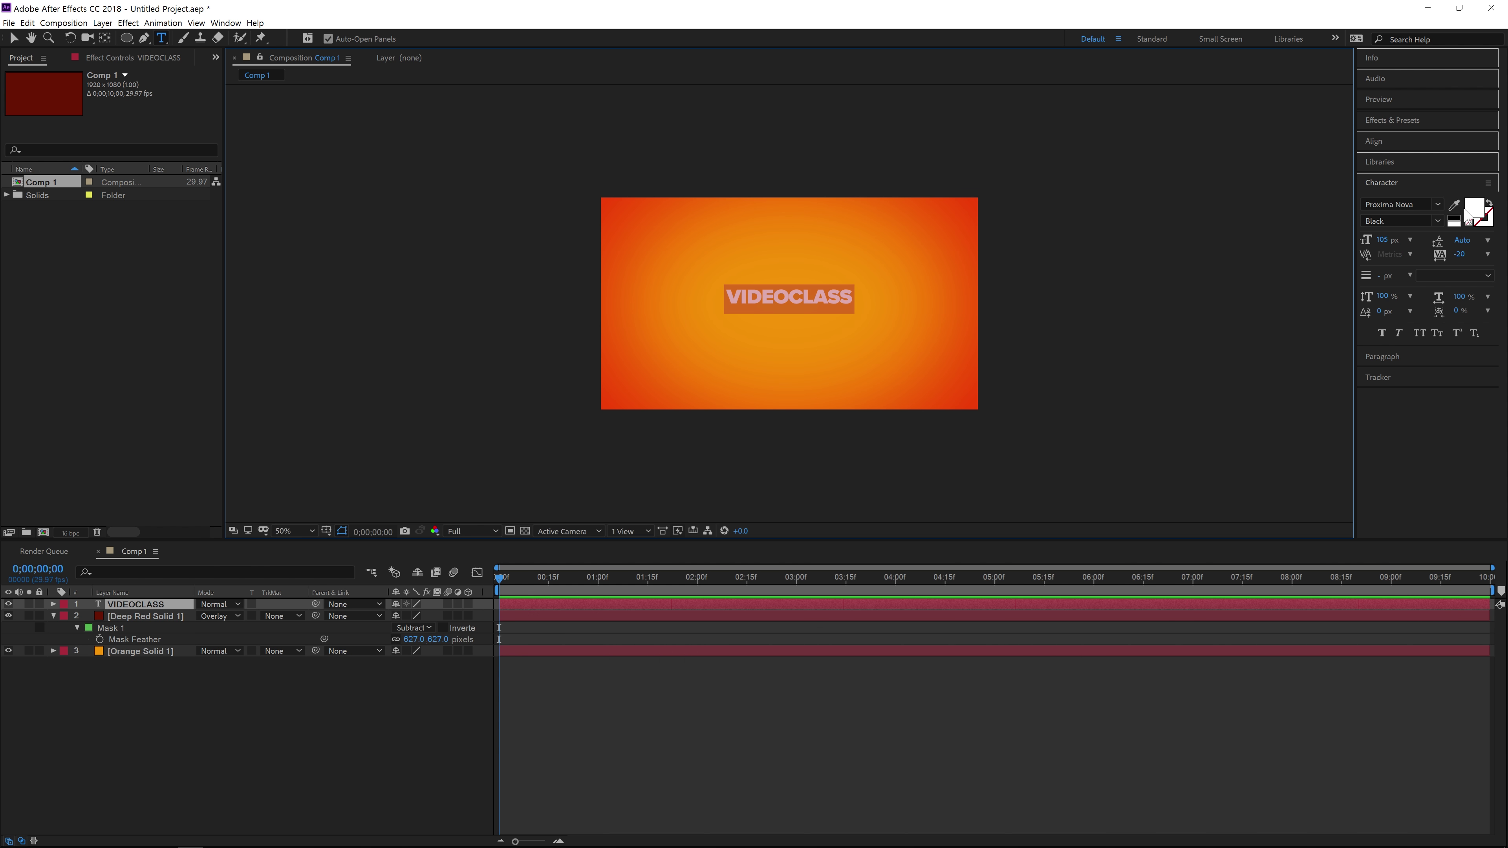
click(1436, 204)
click(1384, 241)
drag(1382, 241, 1371, 203)
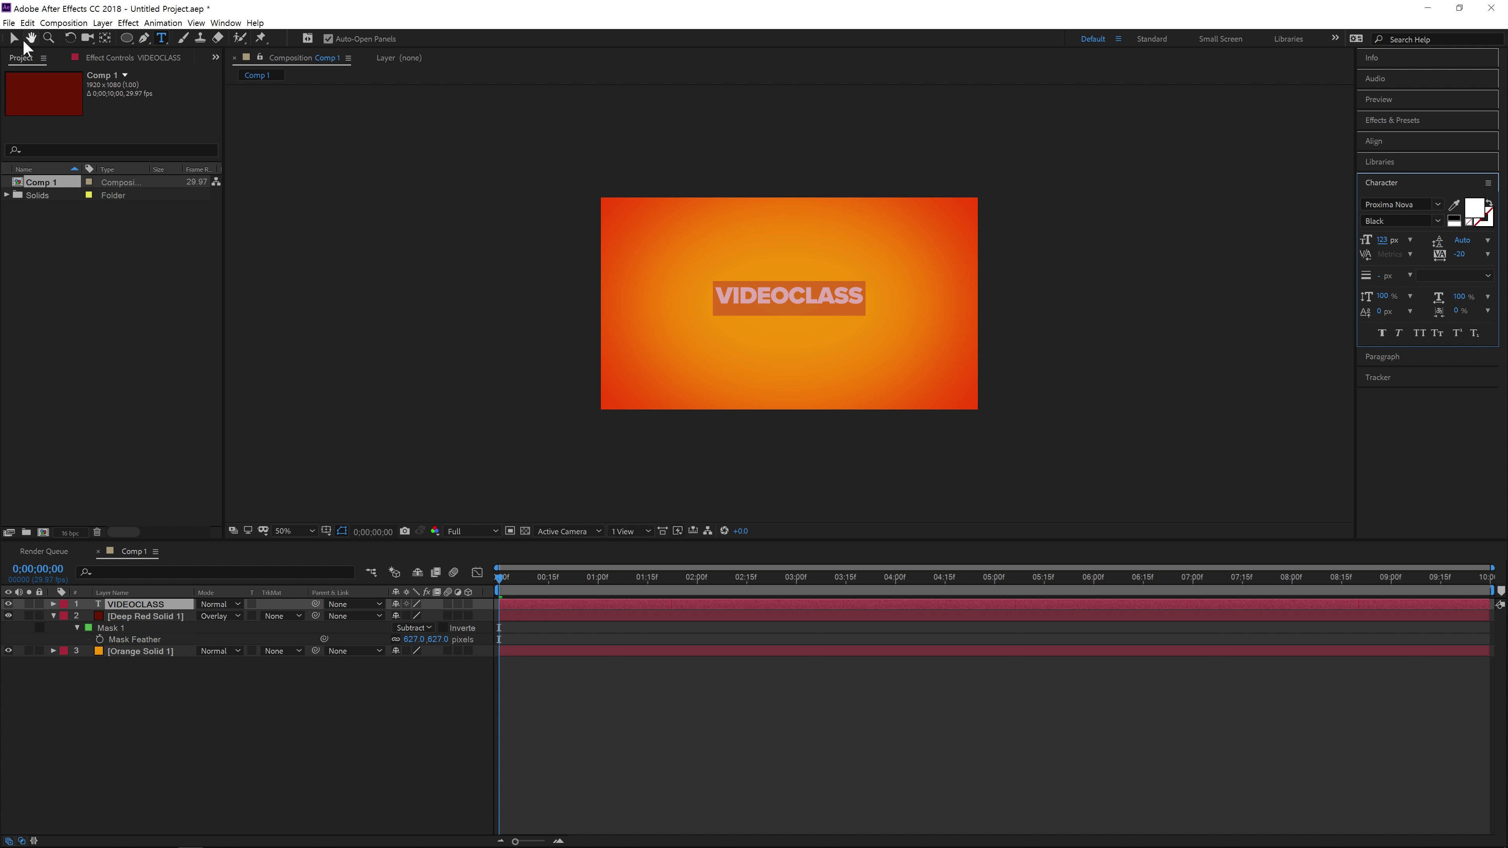
click(14, 38)
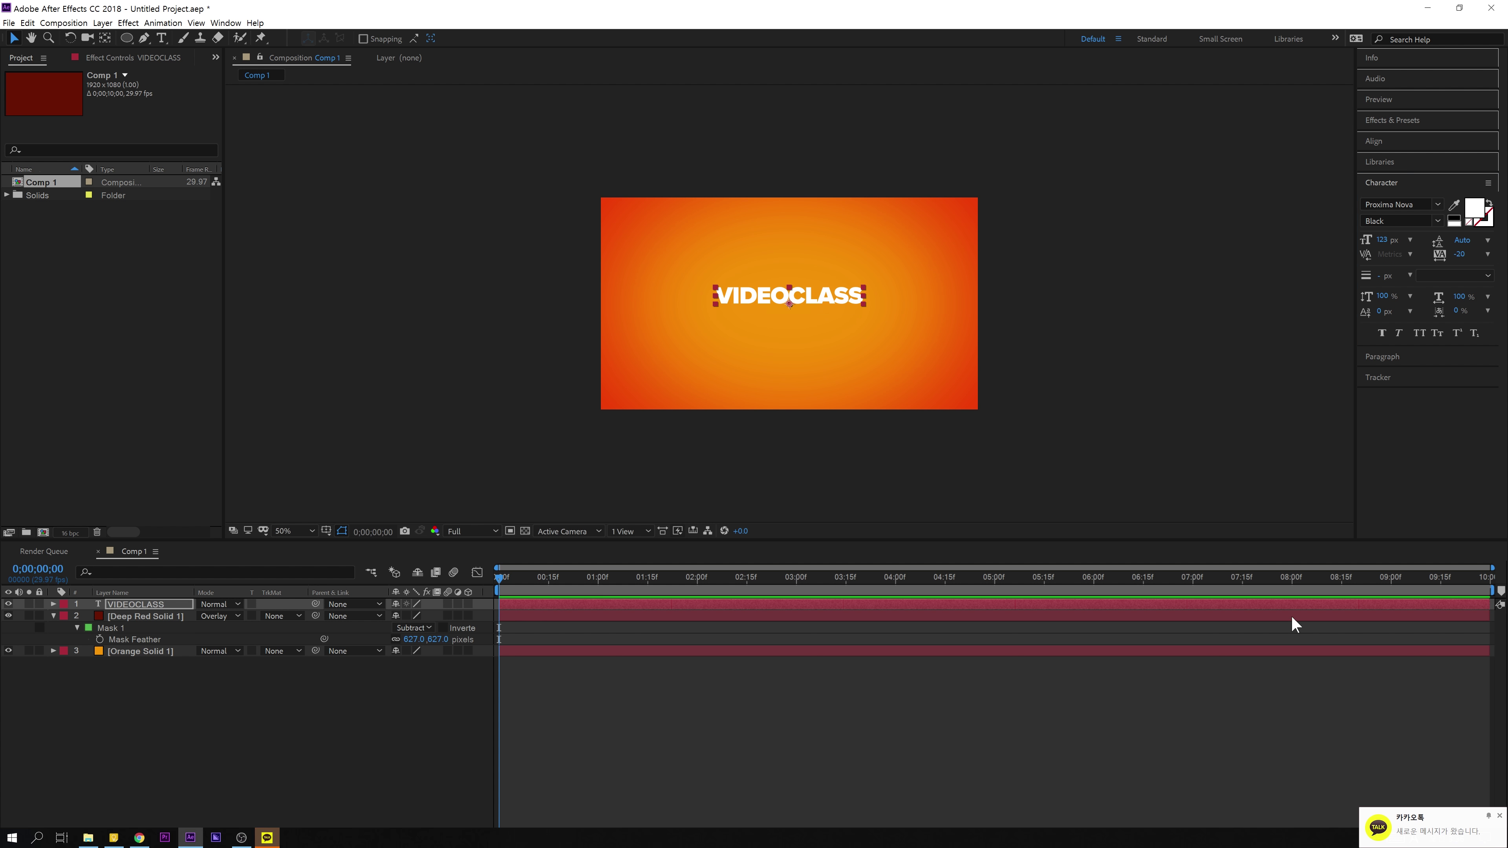
click(1289, 701)
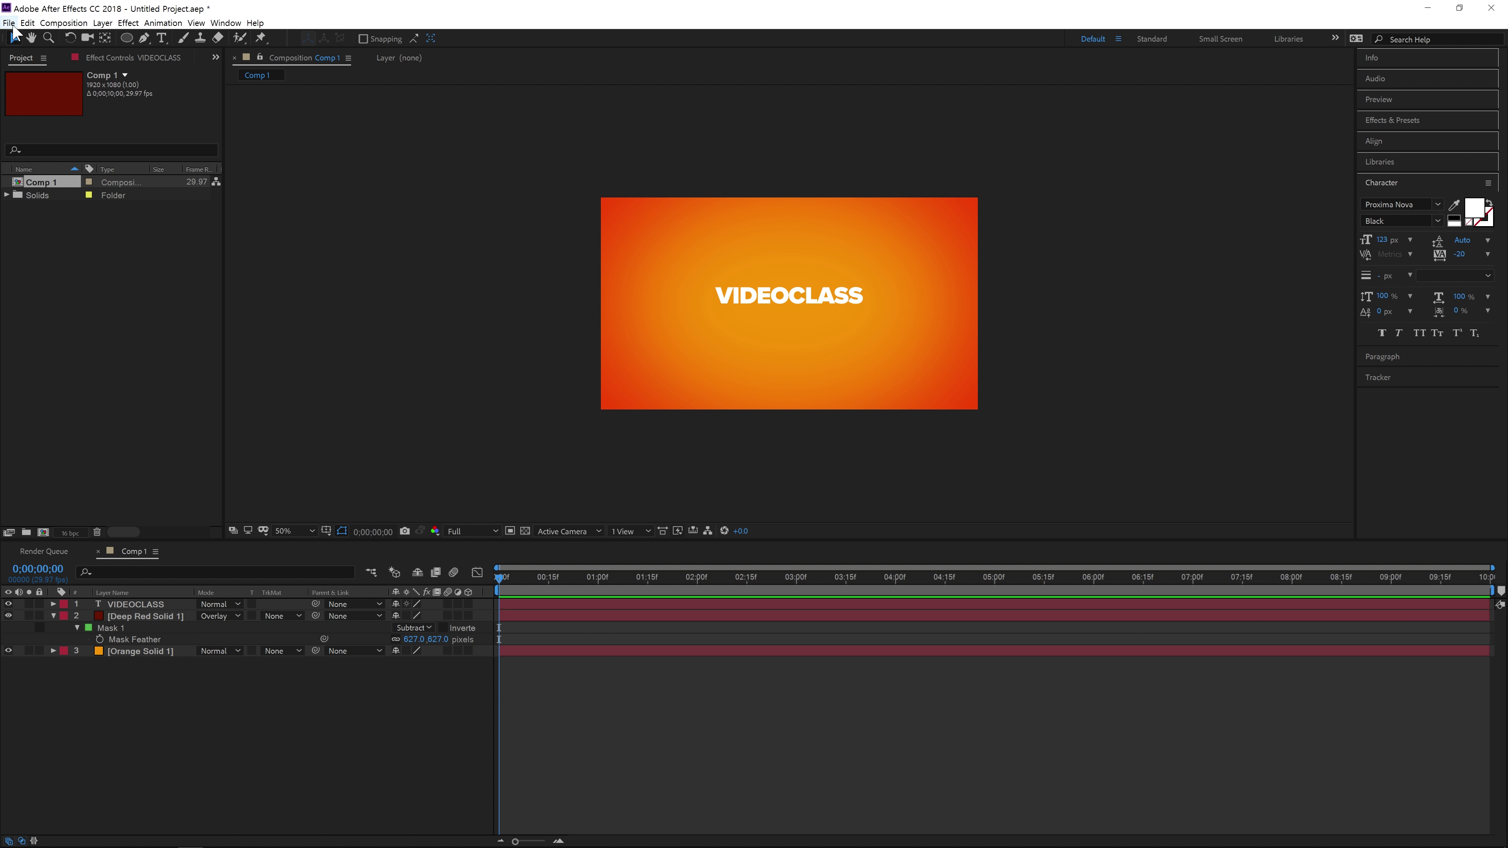
Try left paragraph alignment on the VIDEOCLASS text and return it to centered alignment.
click(831, 294)
scroll(792, 304, up, 8)
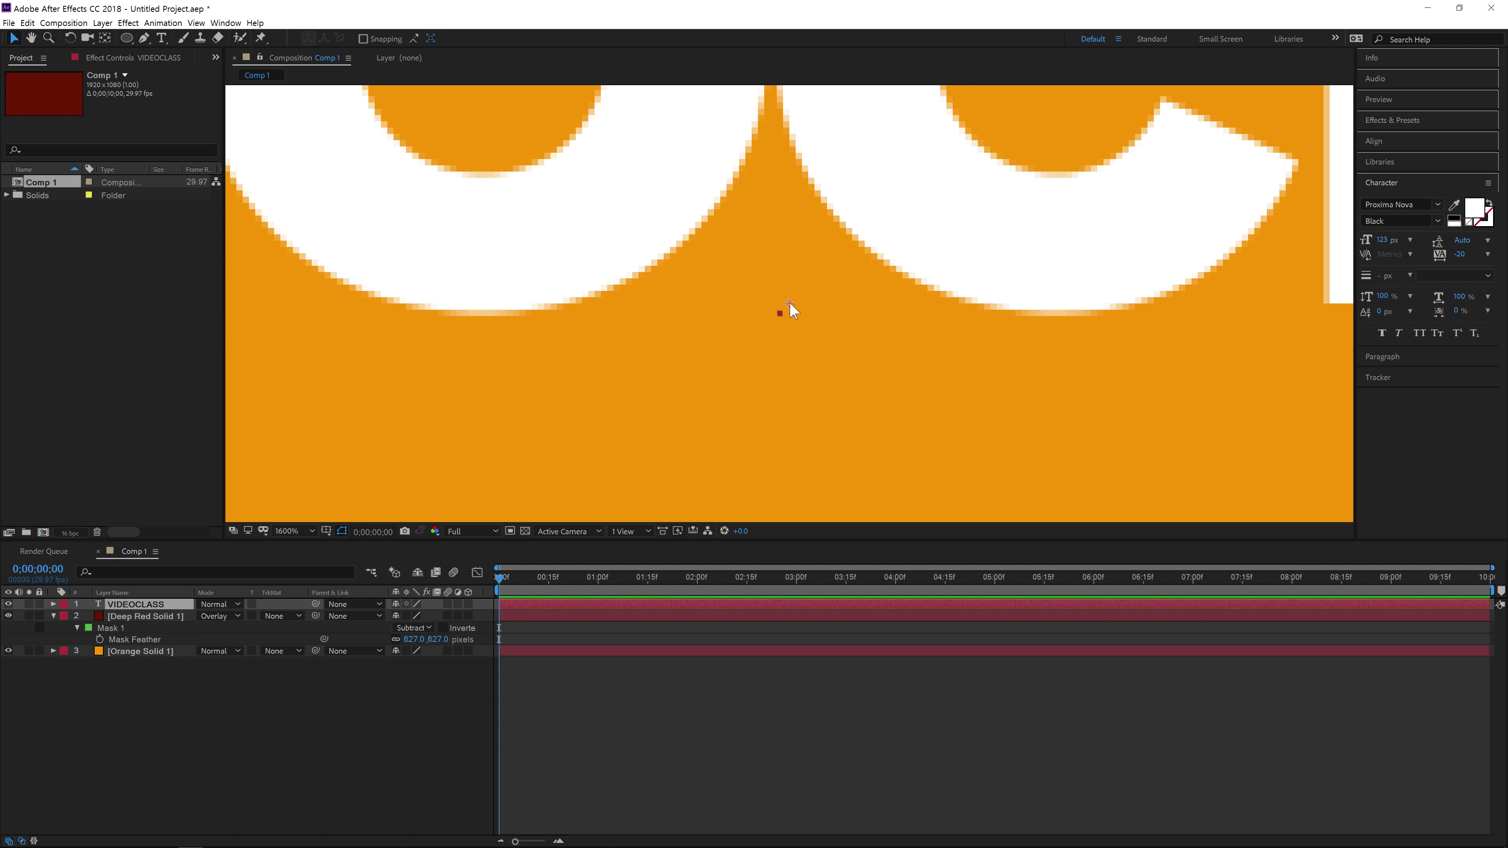
scroll(788, 307, down, 12)
scroll(788, 305, up, 8)
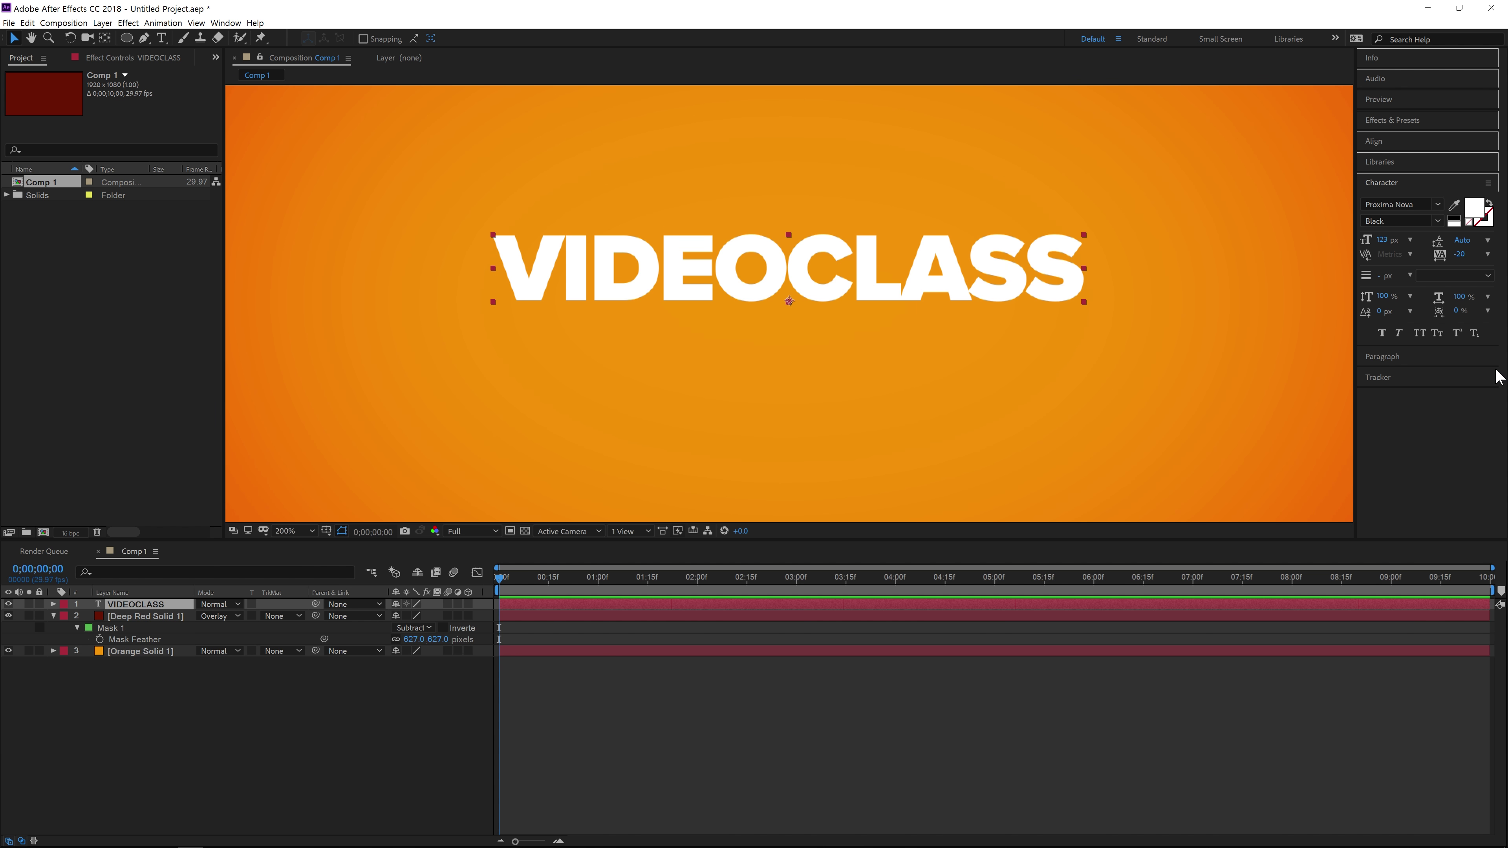
click(1387, 358)
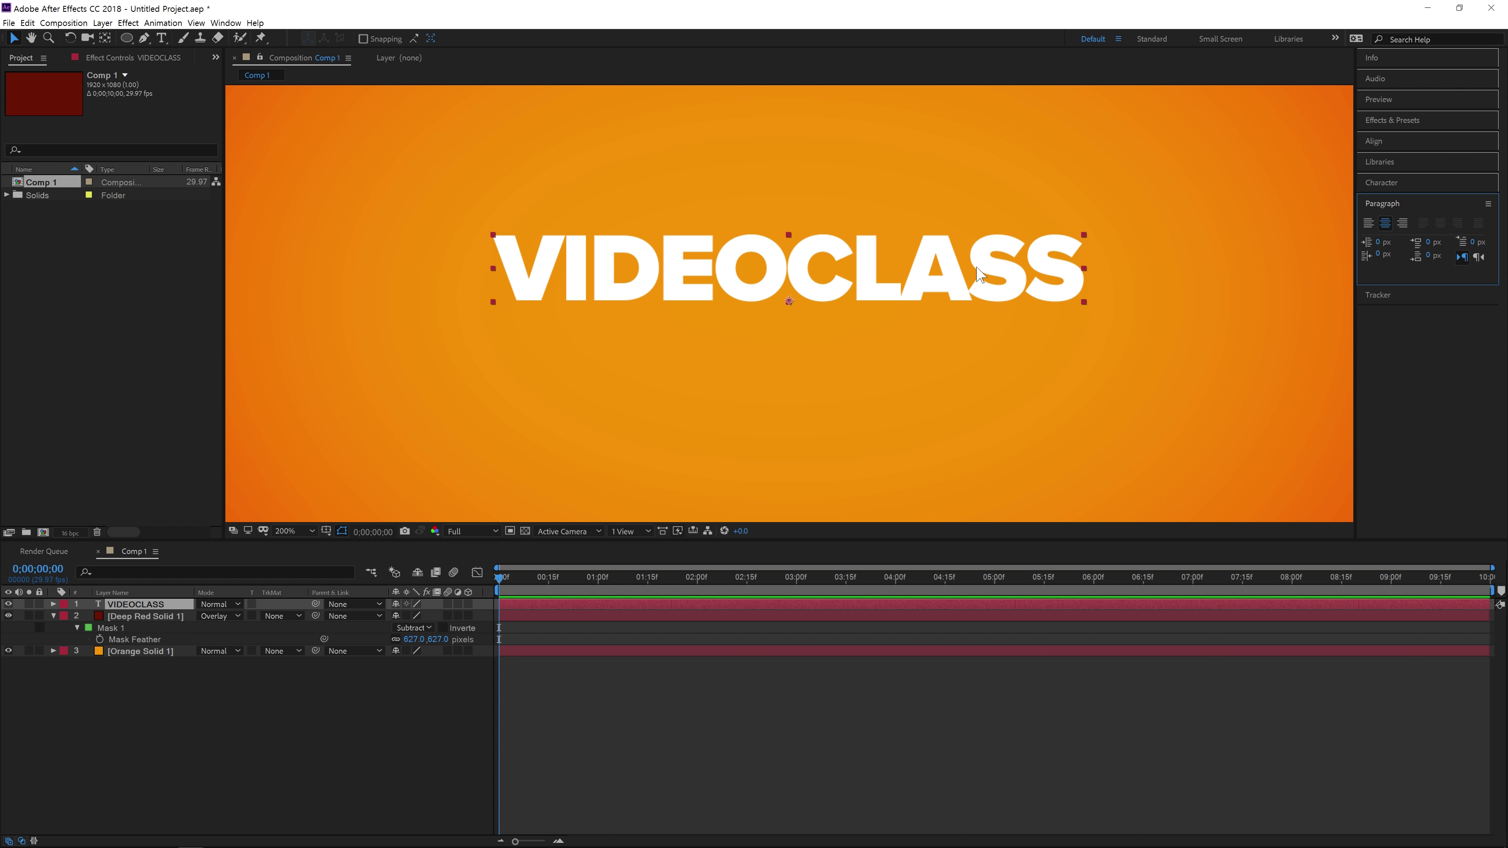
click(1369, 224)
click(1386, 224)
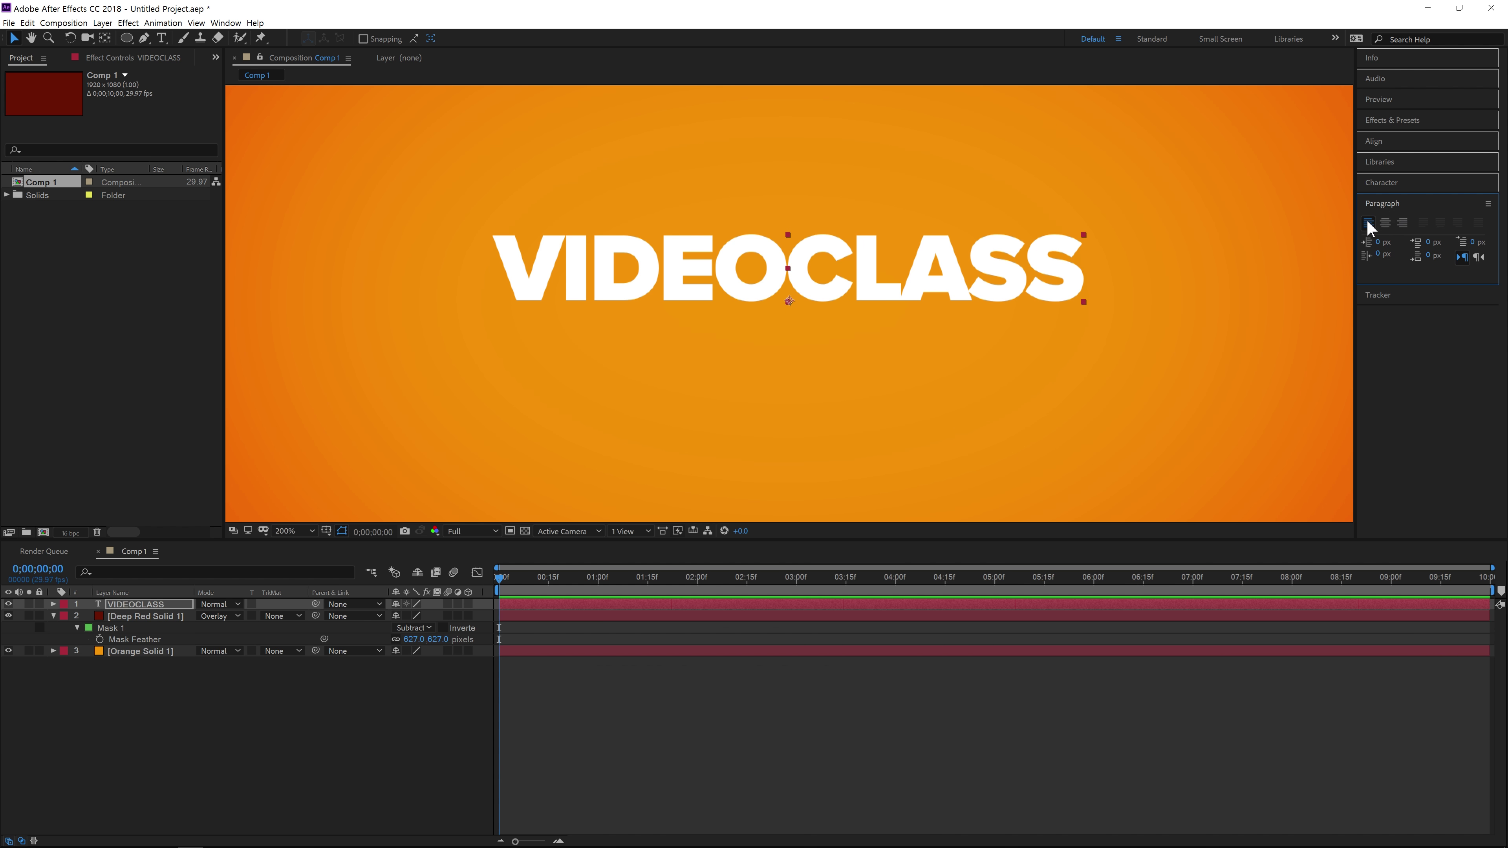
click(1369, 224)
click(1386, 224)
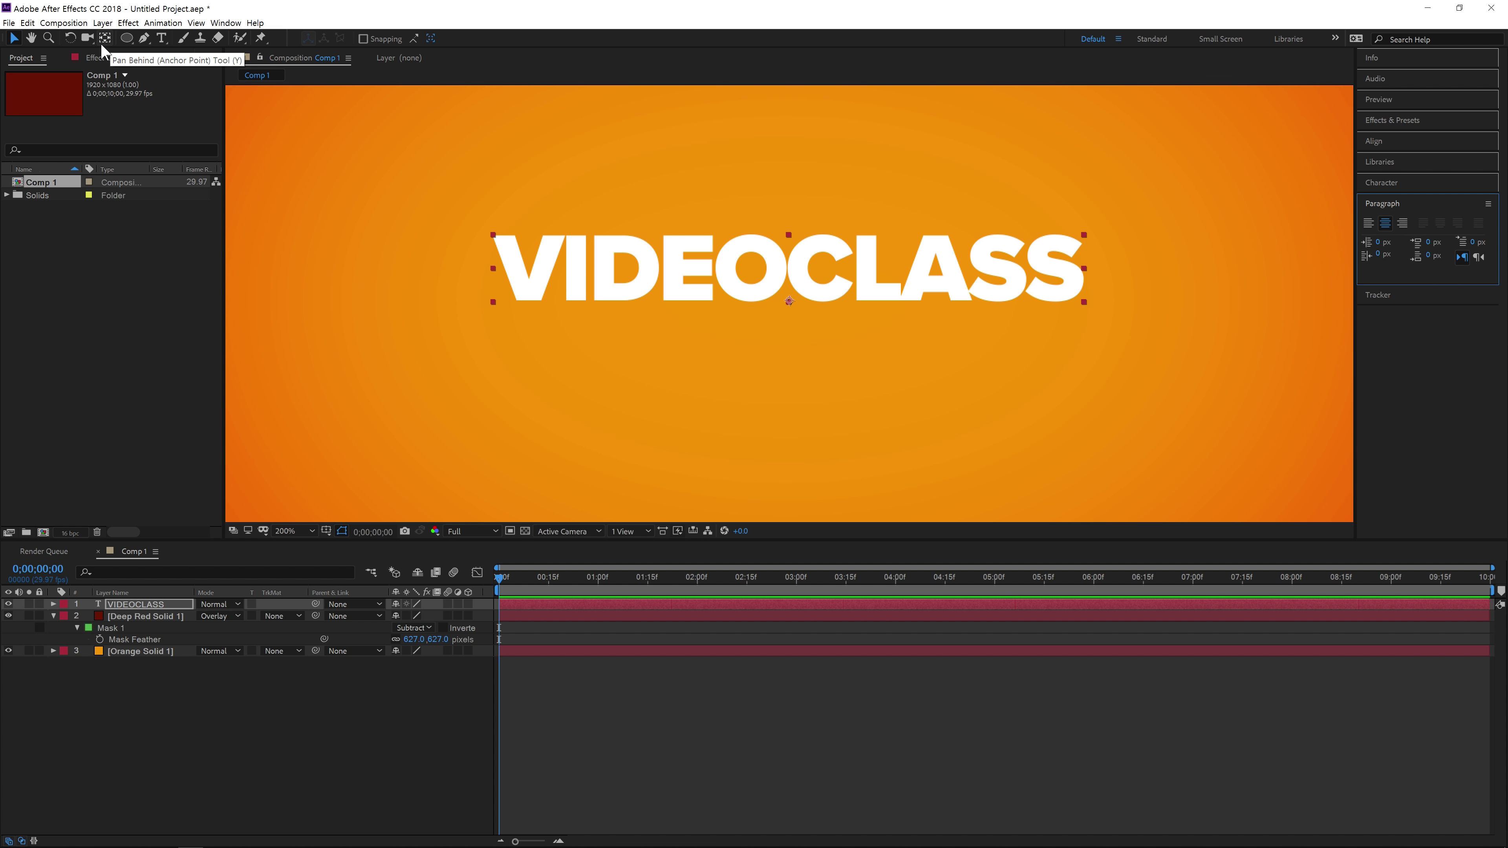
Center the VIDEOCLASS layer's anchor point within the text and align the layer to the composition's vertical center.
click(105, 38)
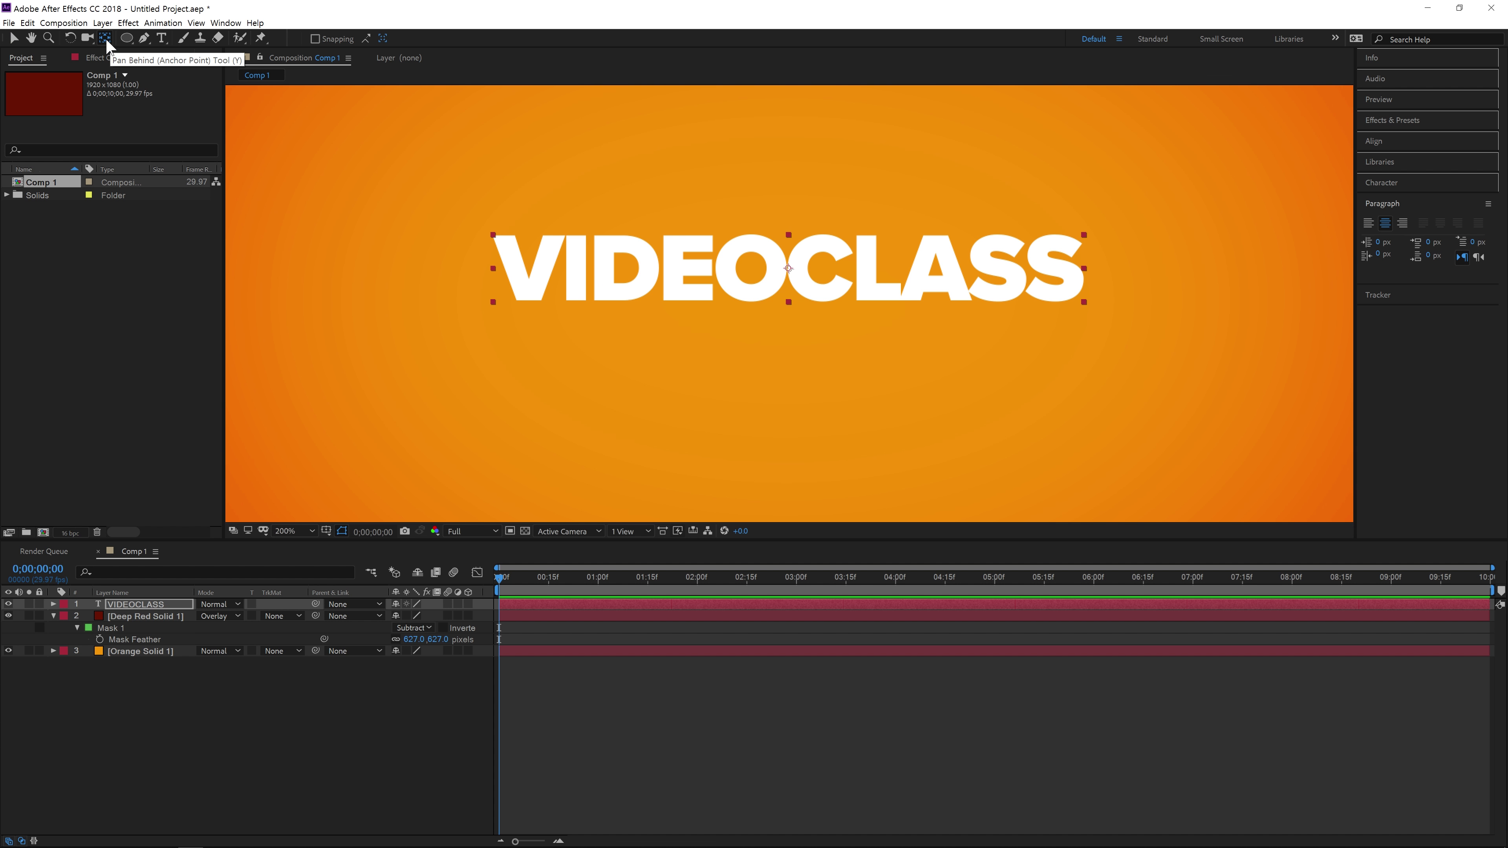
key(ctrl+alt+Home)
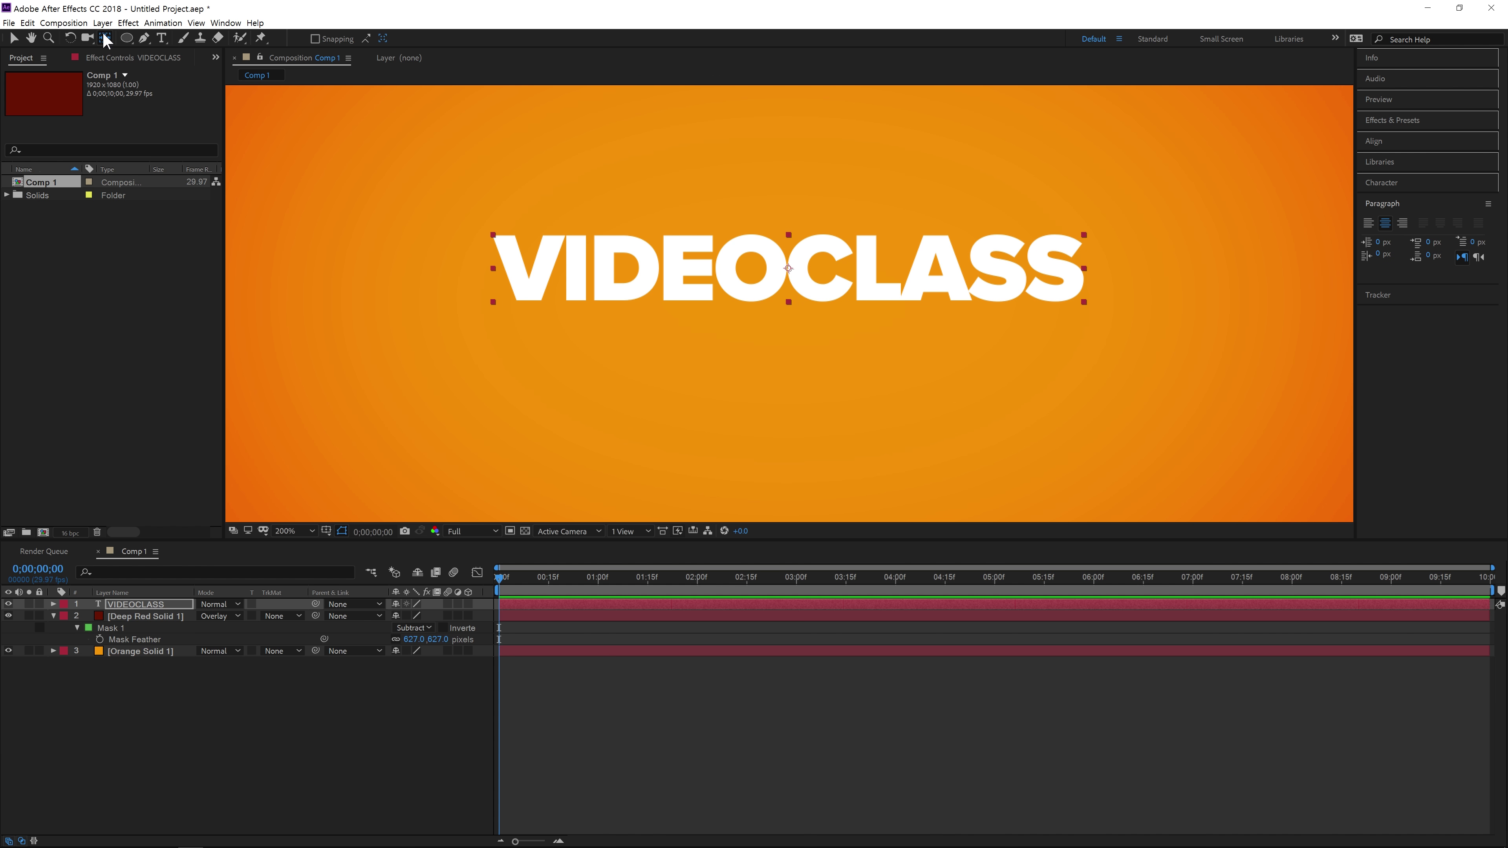
click(14, 38)
key(/)
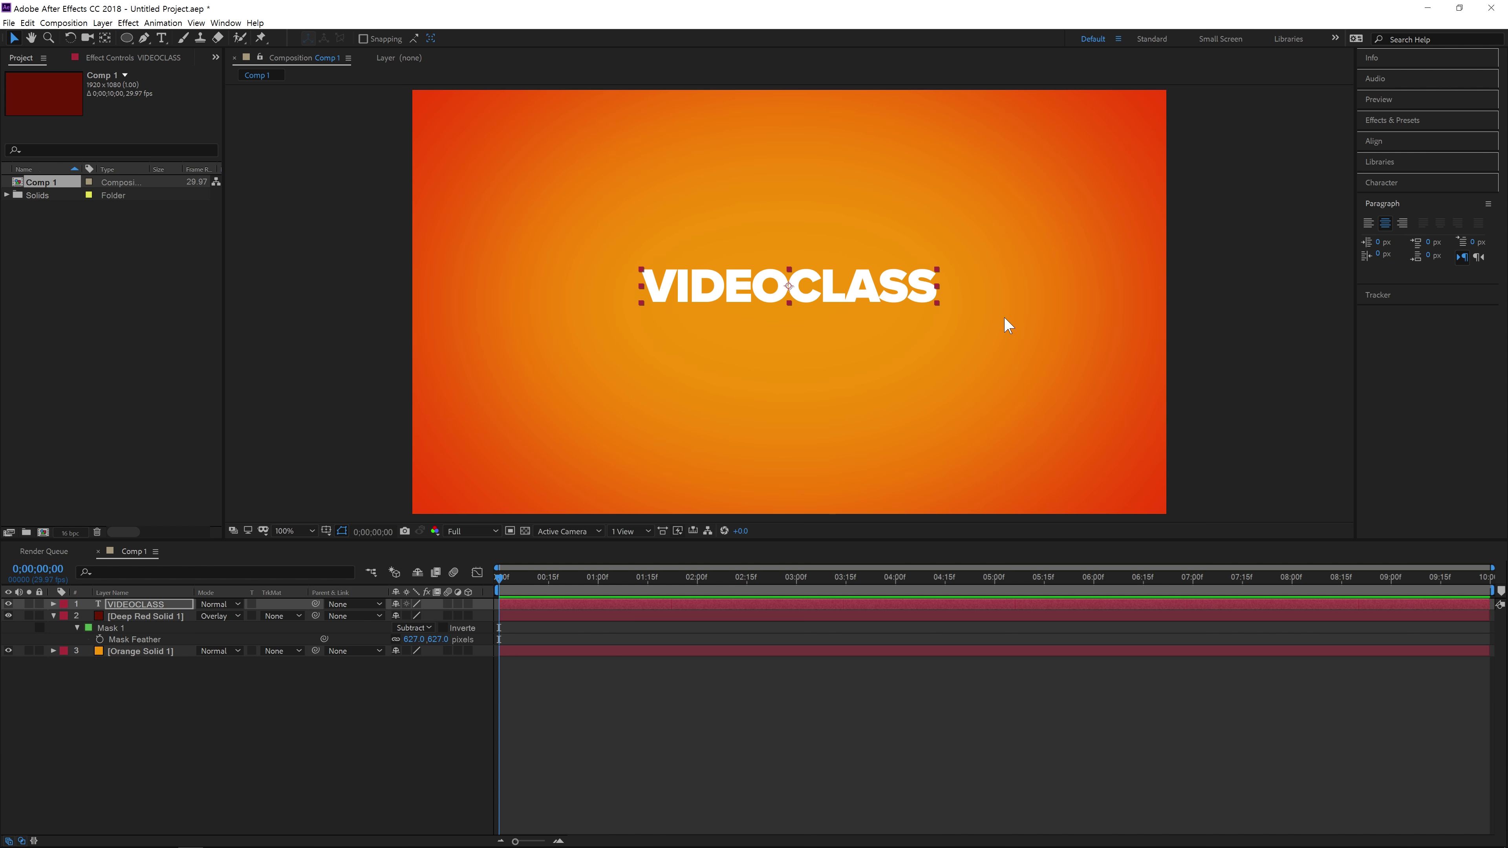
click(1383, 145)
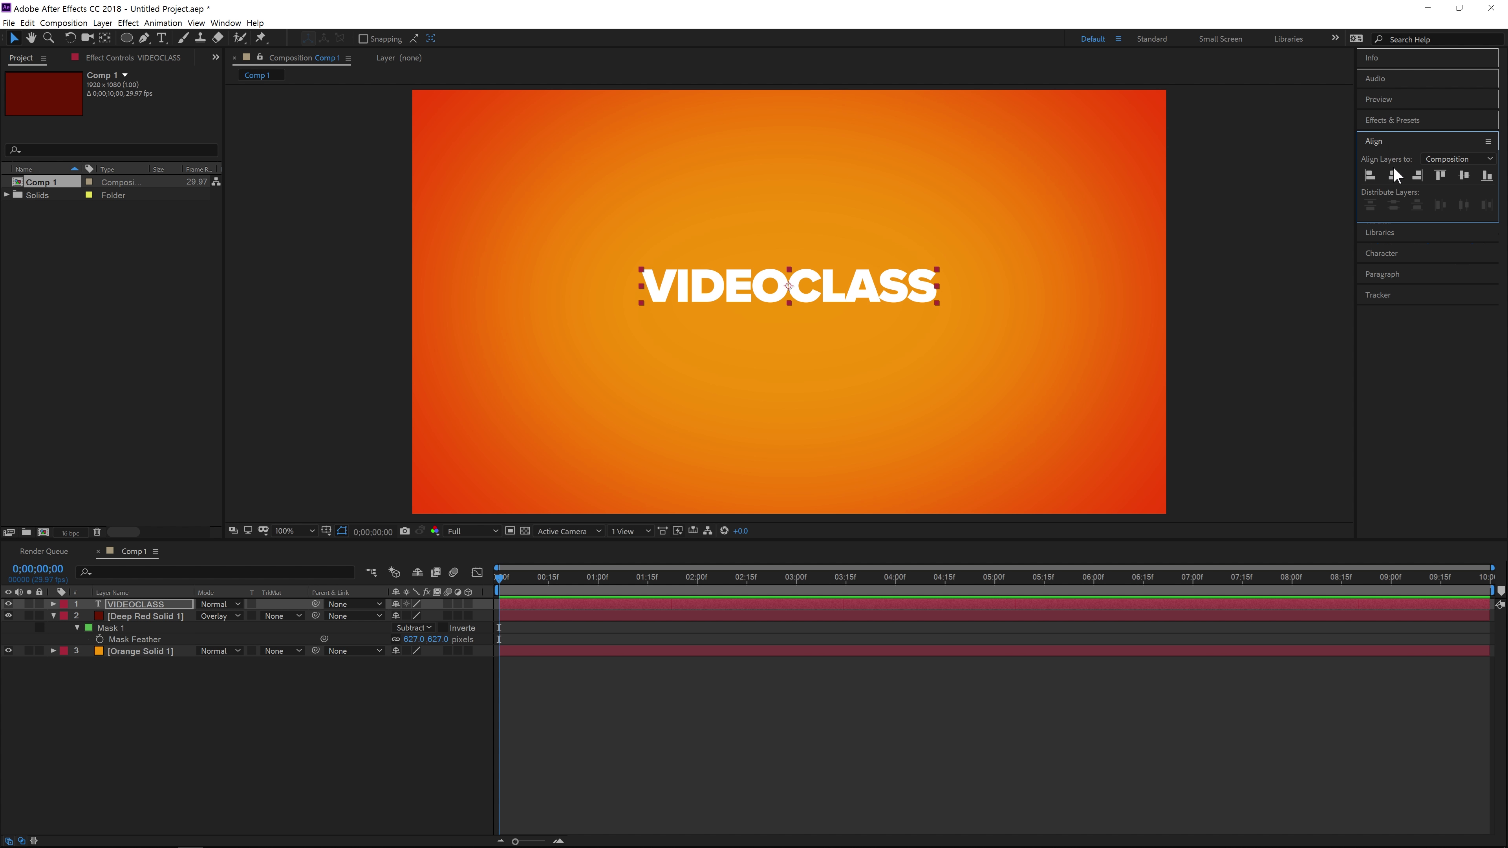
click(1463, 175)
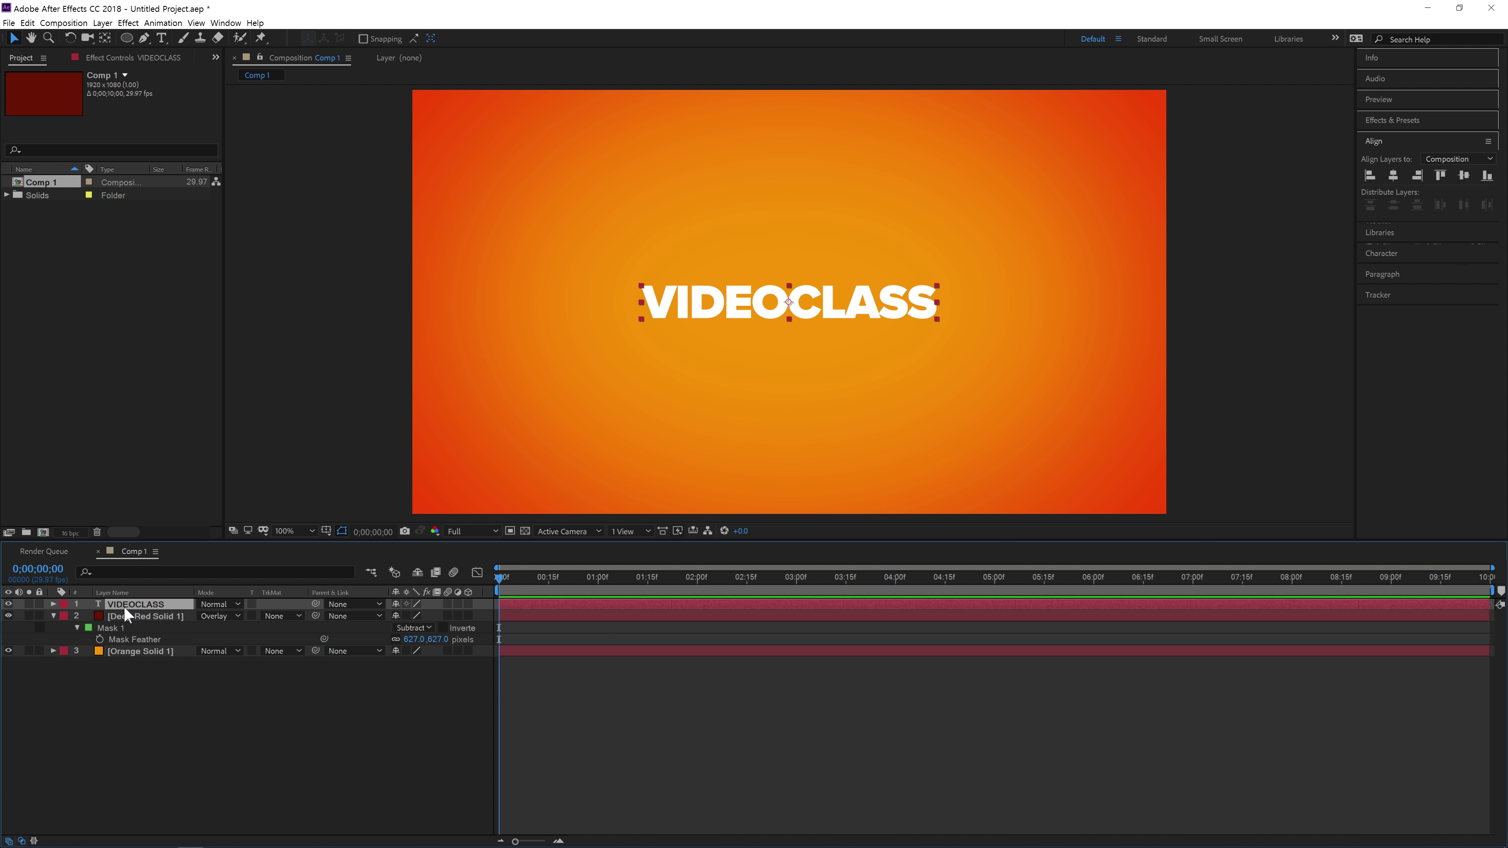
Turn VIDEOCLASS into a 3D layer and isolate its Position property.
click(468, 603)
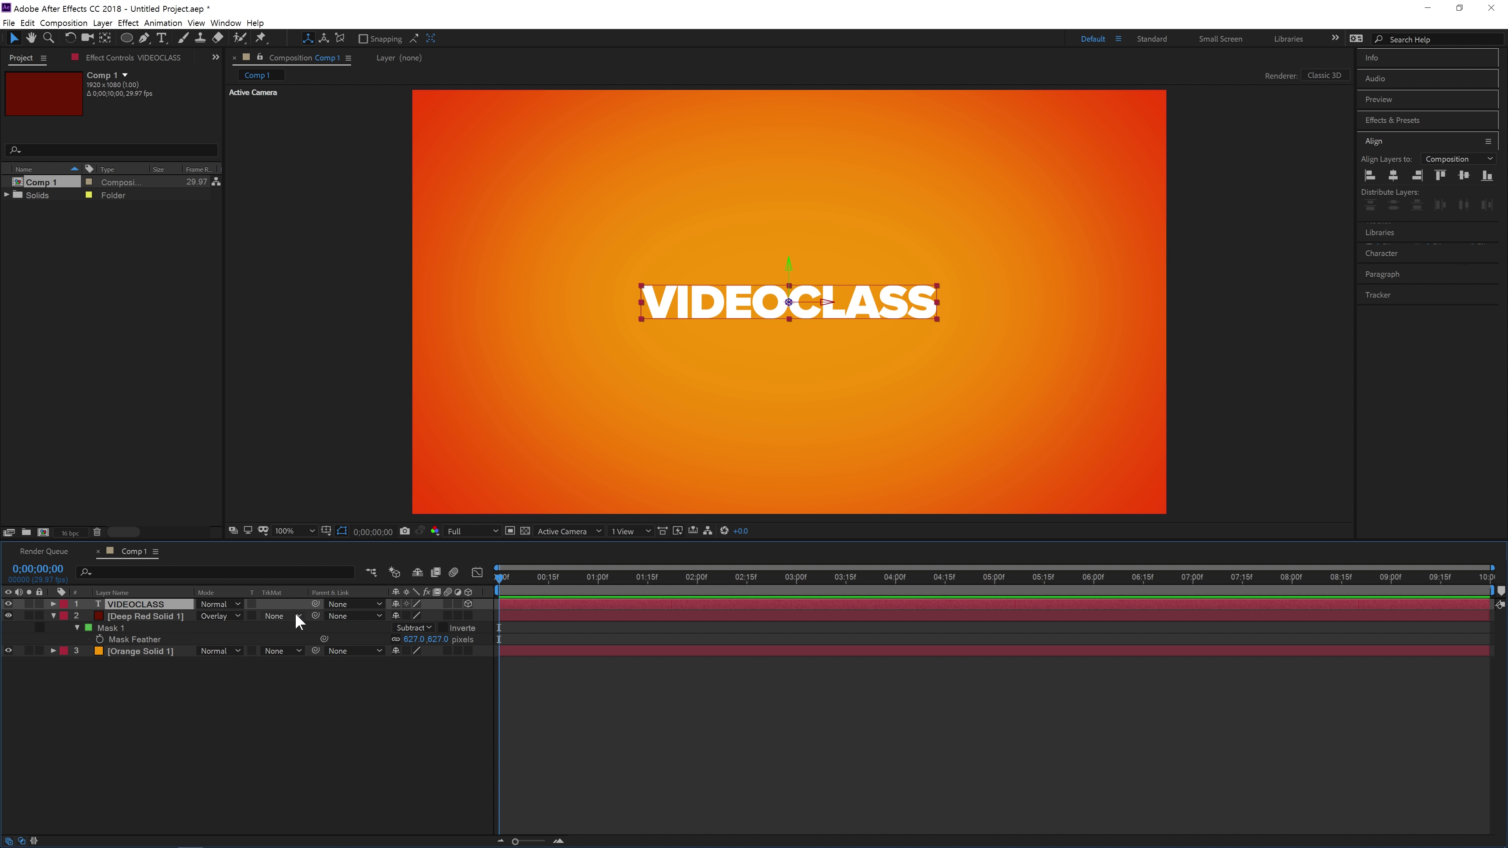
key(p)
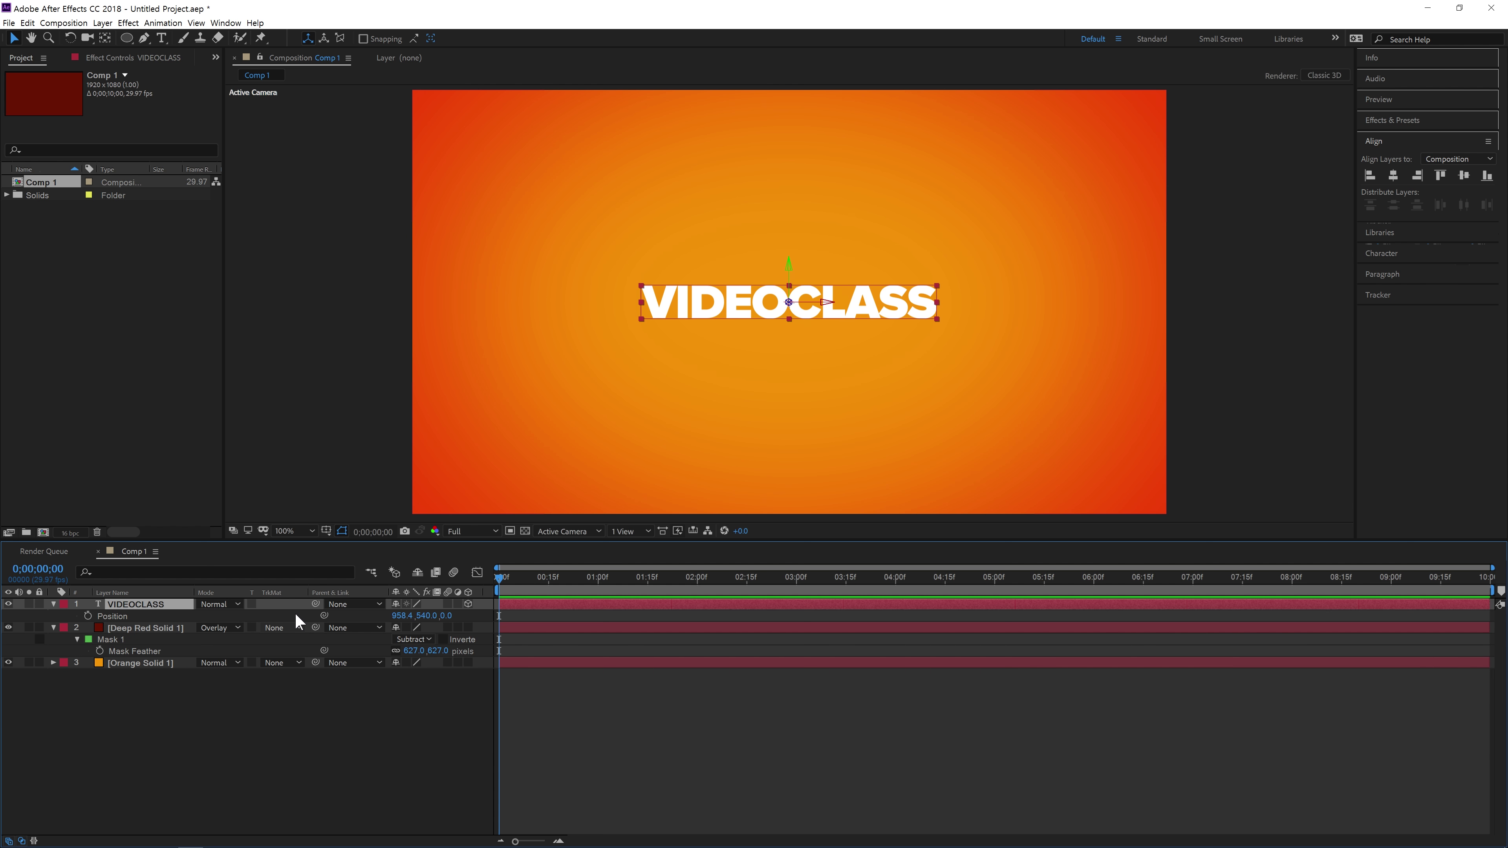
click(402, 617)
click(441, 678)
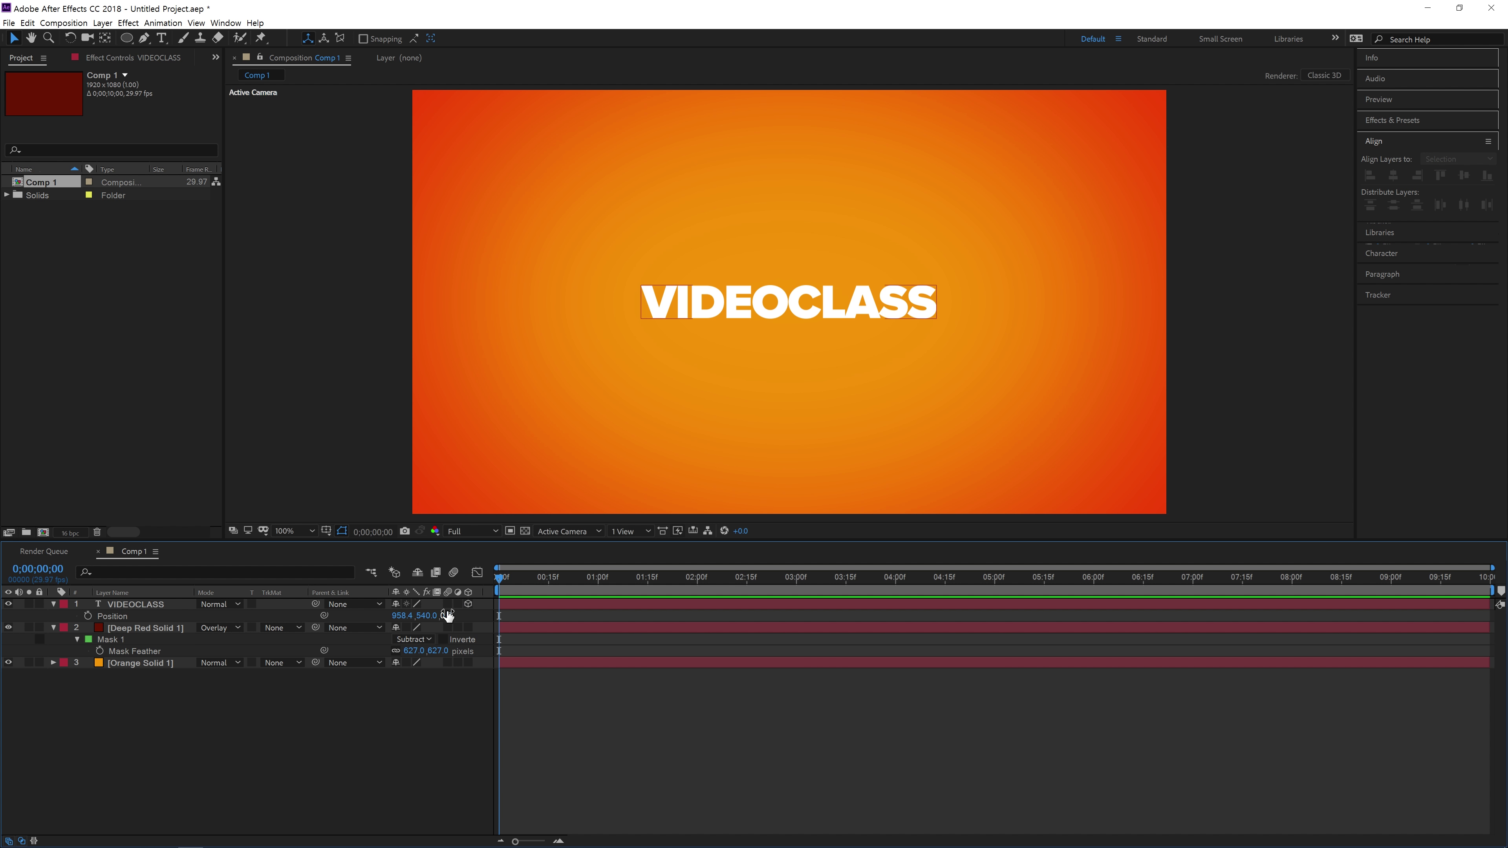
click(400, 618)
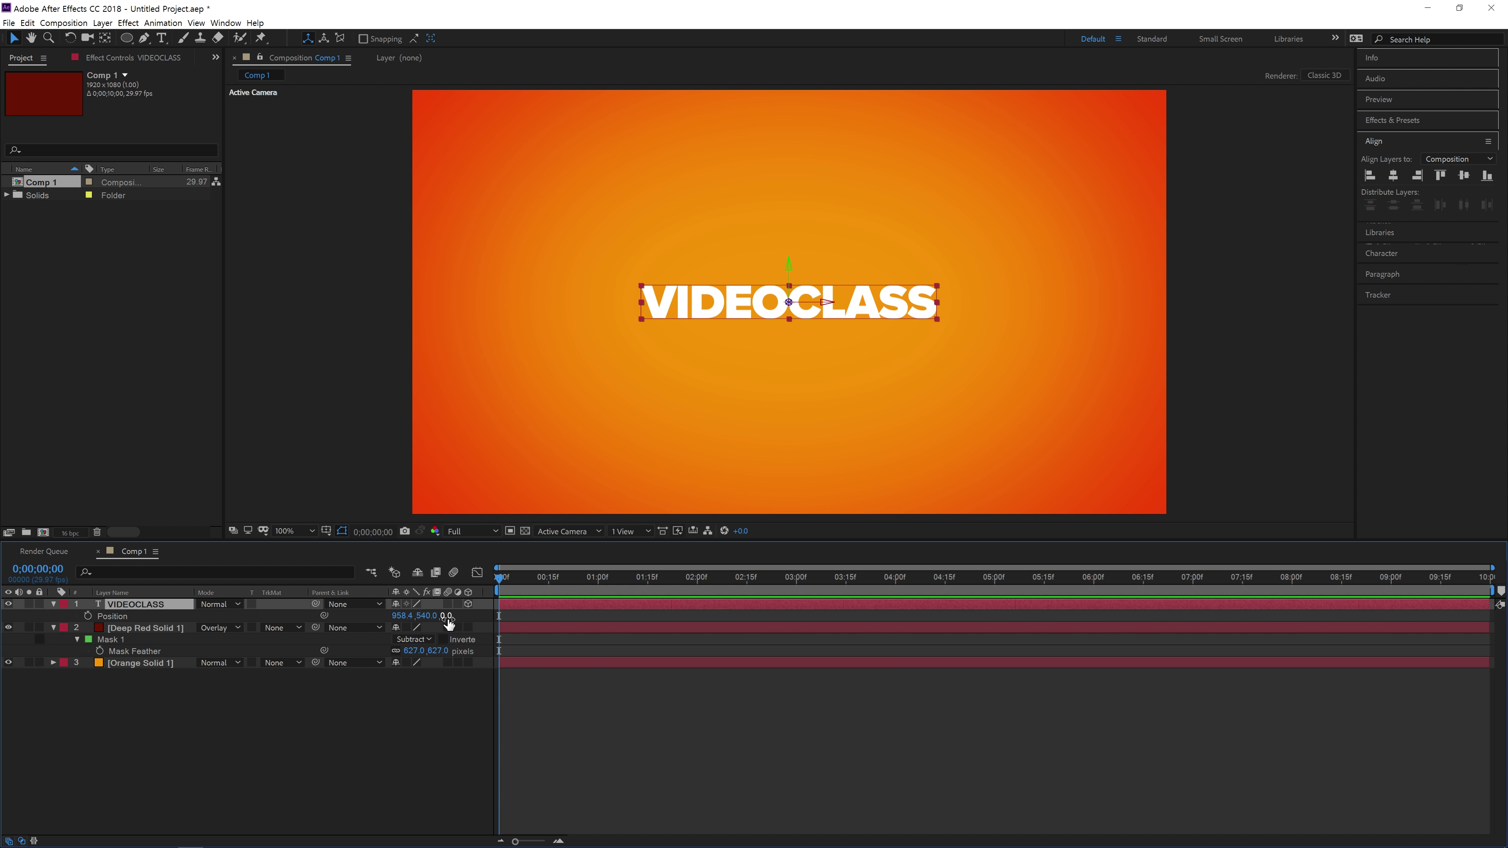
Try moving the VIDEOCLASS text nearer and farther along Z, and reset its Z position to 0.
drag(448, 622, 4, 735)
drag(460, 616, 1158, 588)
drag(452, 616, 1217, 597)
click(463, 616)
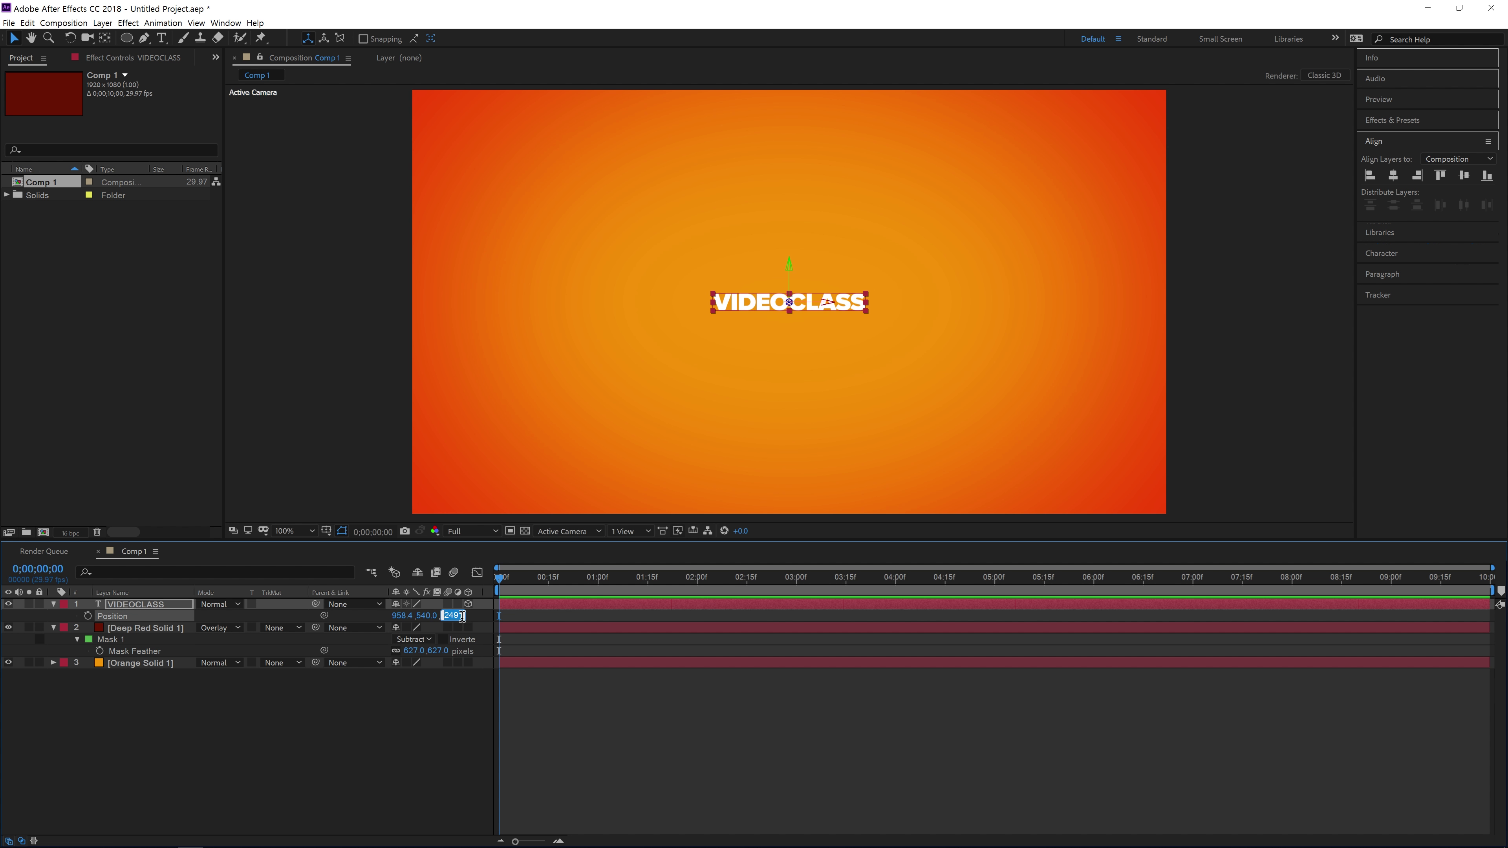
text(0)
click(623, 747)
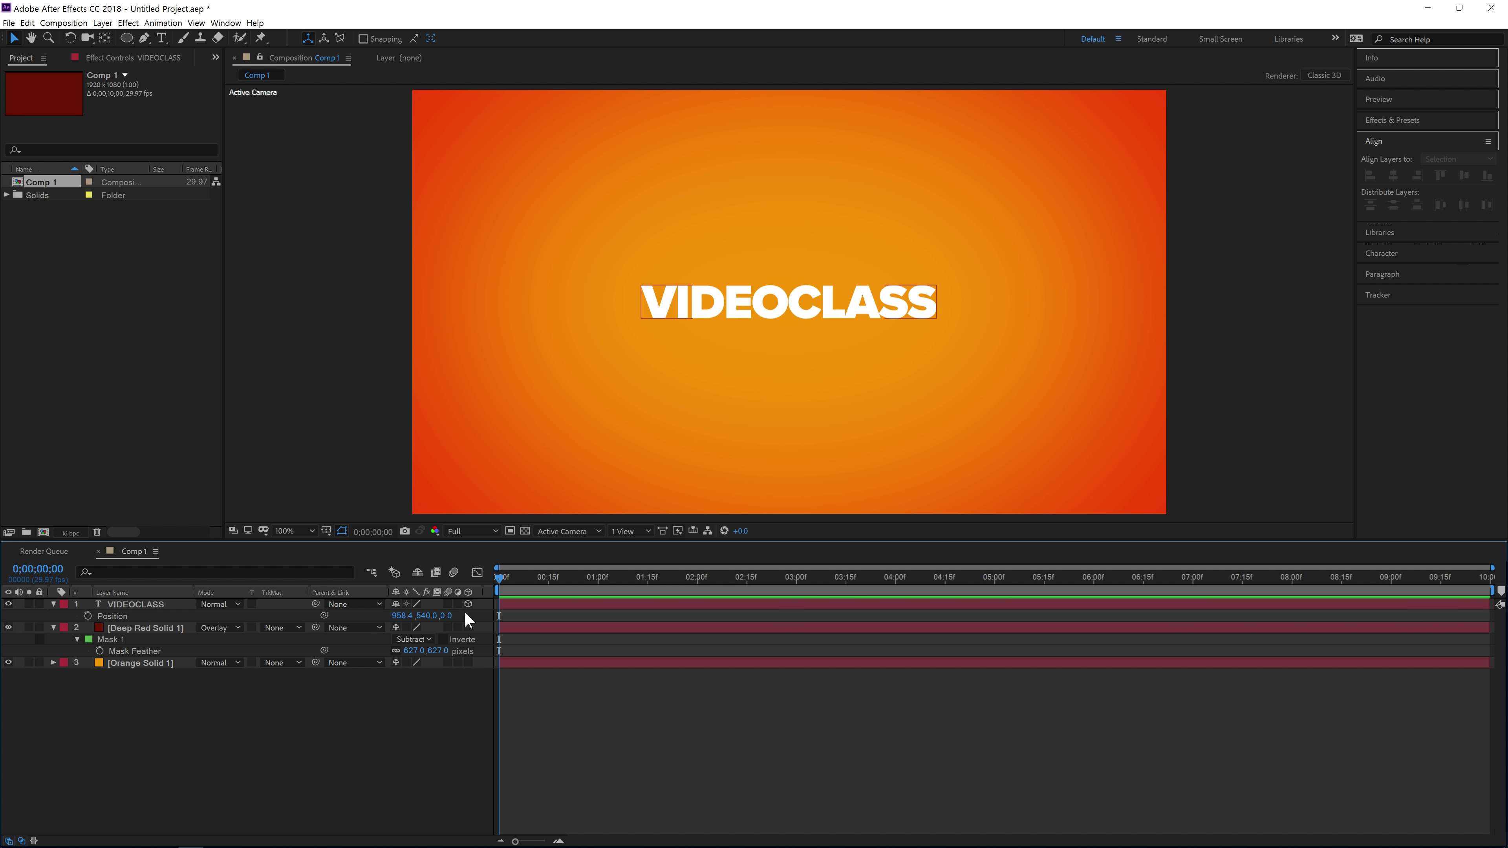
Keyframe the VIDEOCLASS Position from Z -2682 at the start of the timeline to Z 0 just after one second.
click(135, 604)
click(88, 616)
drag(500, 616, 604, 615)
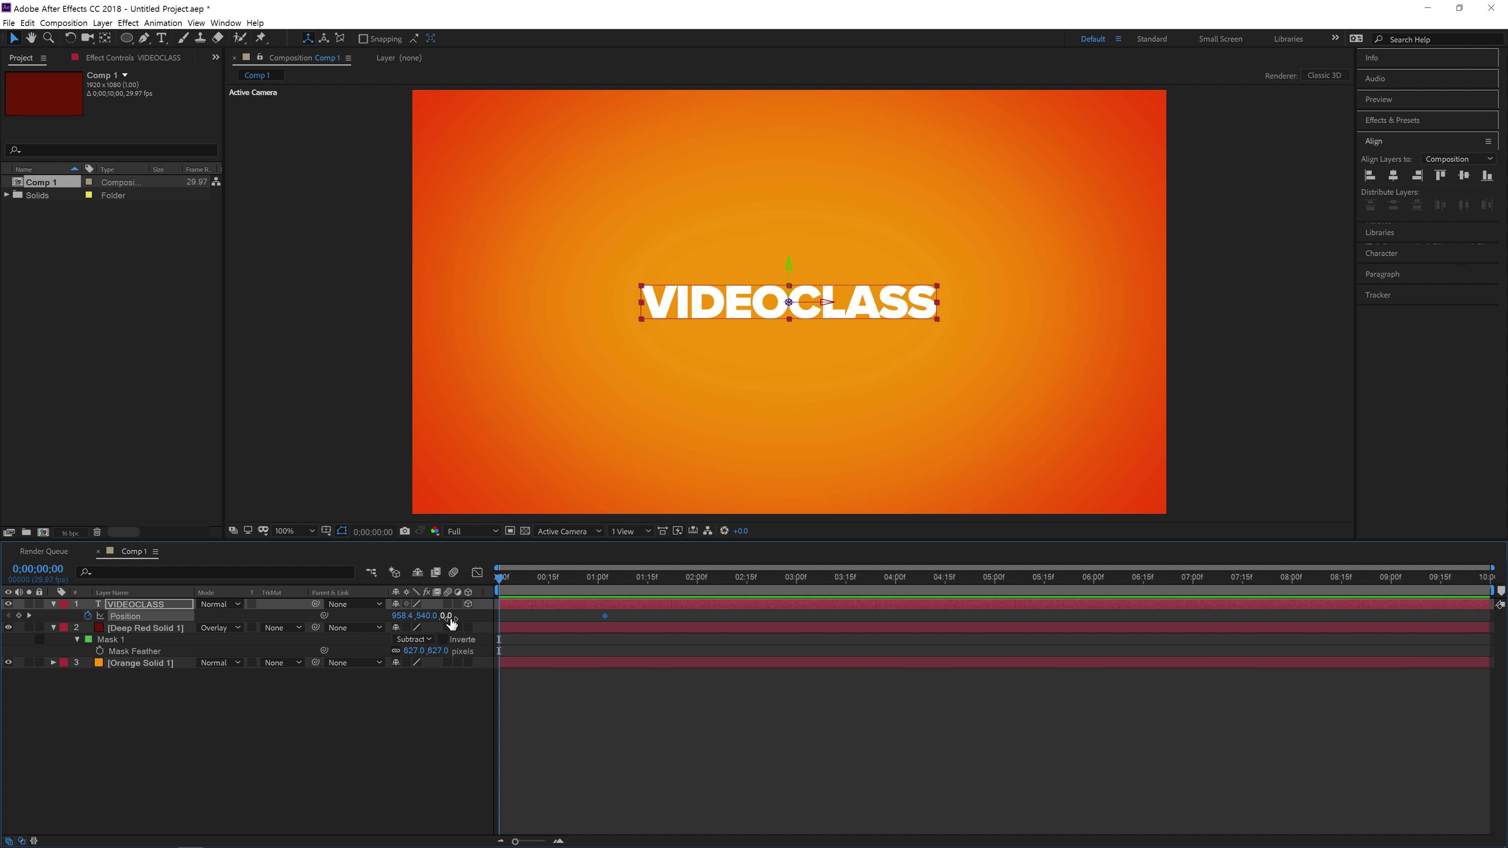
drag(450, 617, 363, 648)
drag(451, 616, 310, 644)
drag(455, 617, 397, 636)
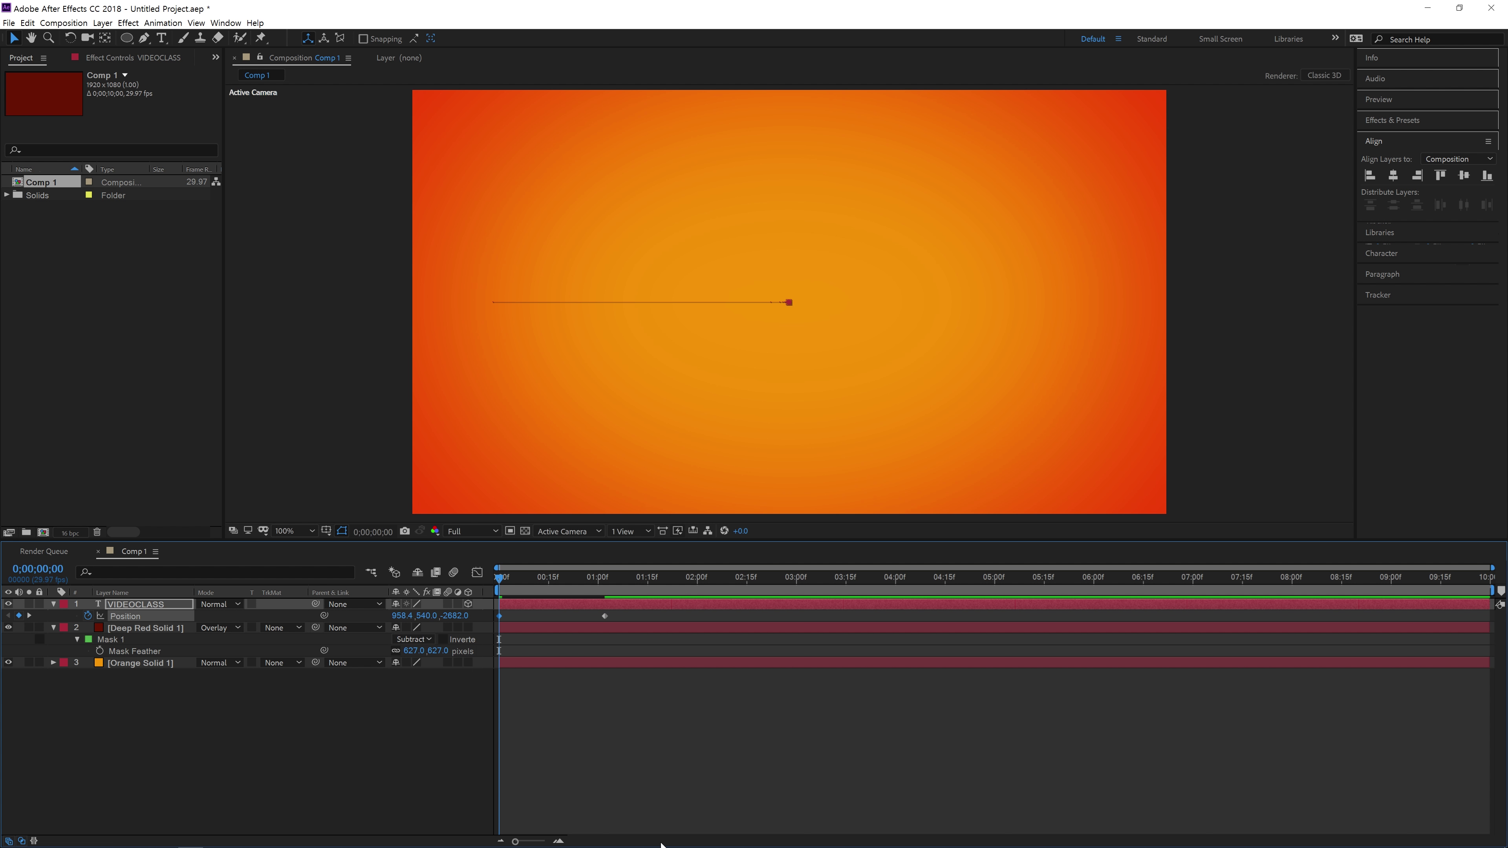
Preview the title's fly-in animation and place the current time indicator at 0;00;00;12.
key(space)
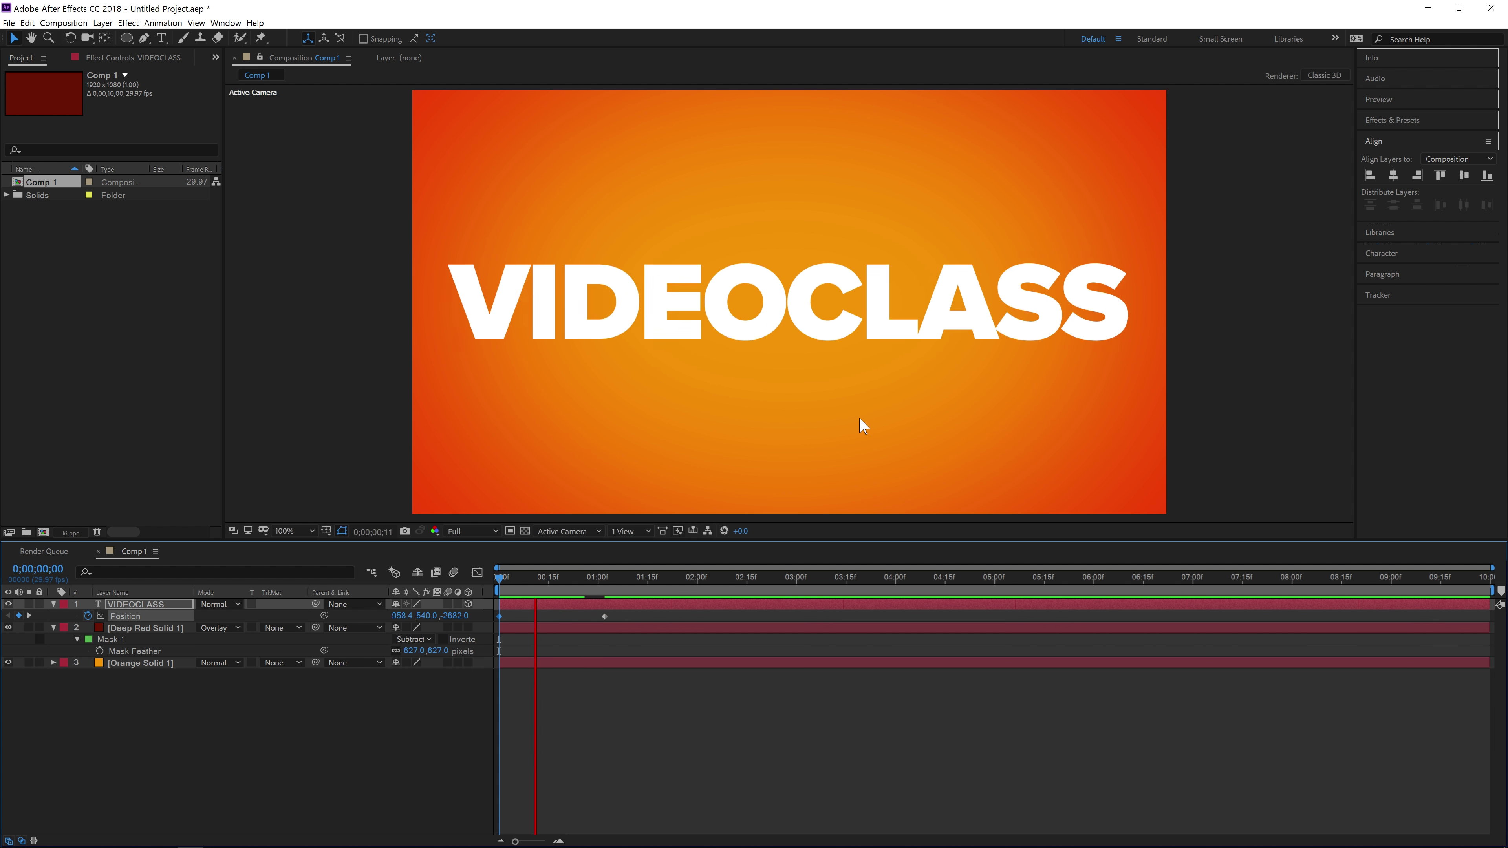
key(space)
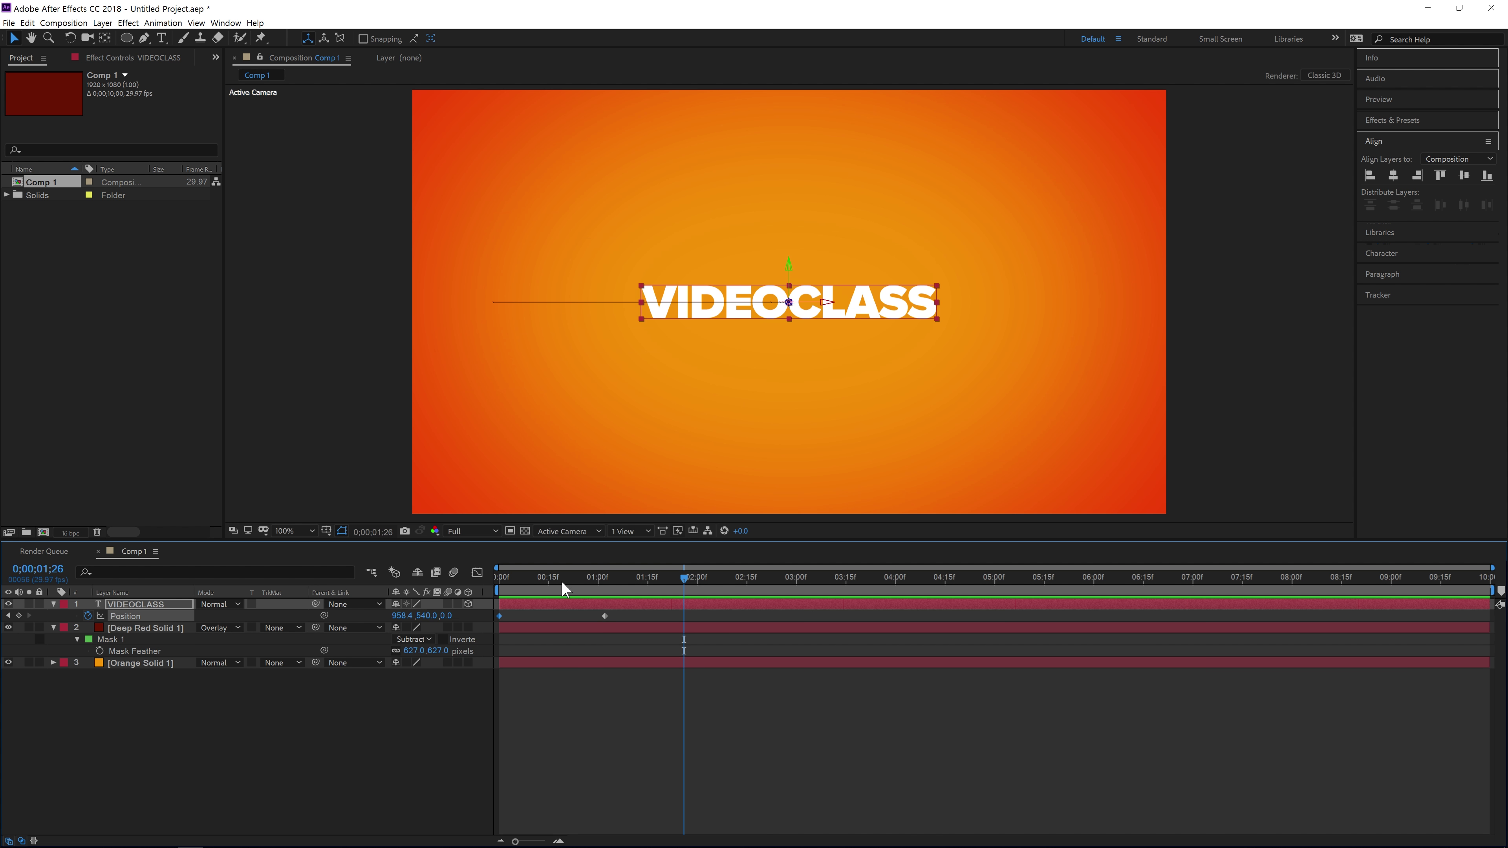
drag(519, 581, 559, 606)
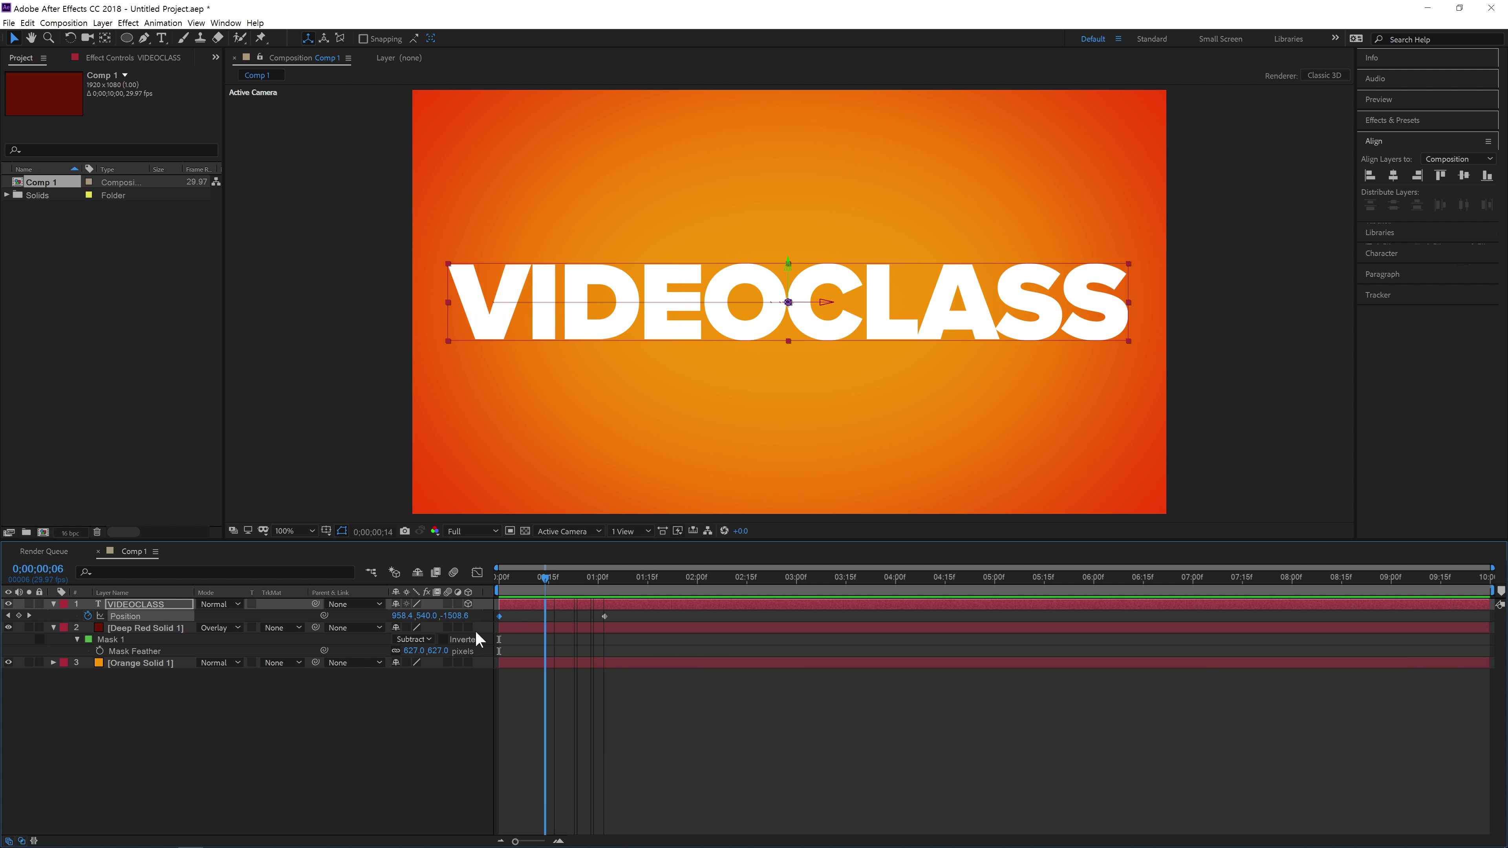
key(Home)
key(space)
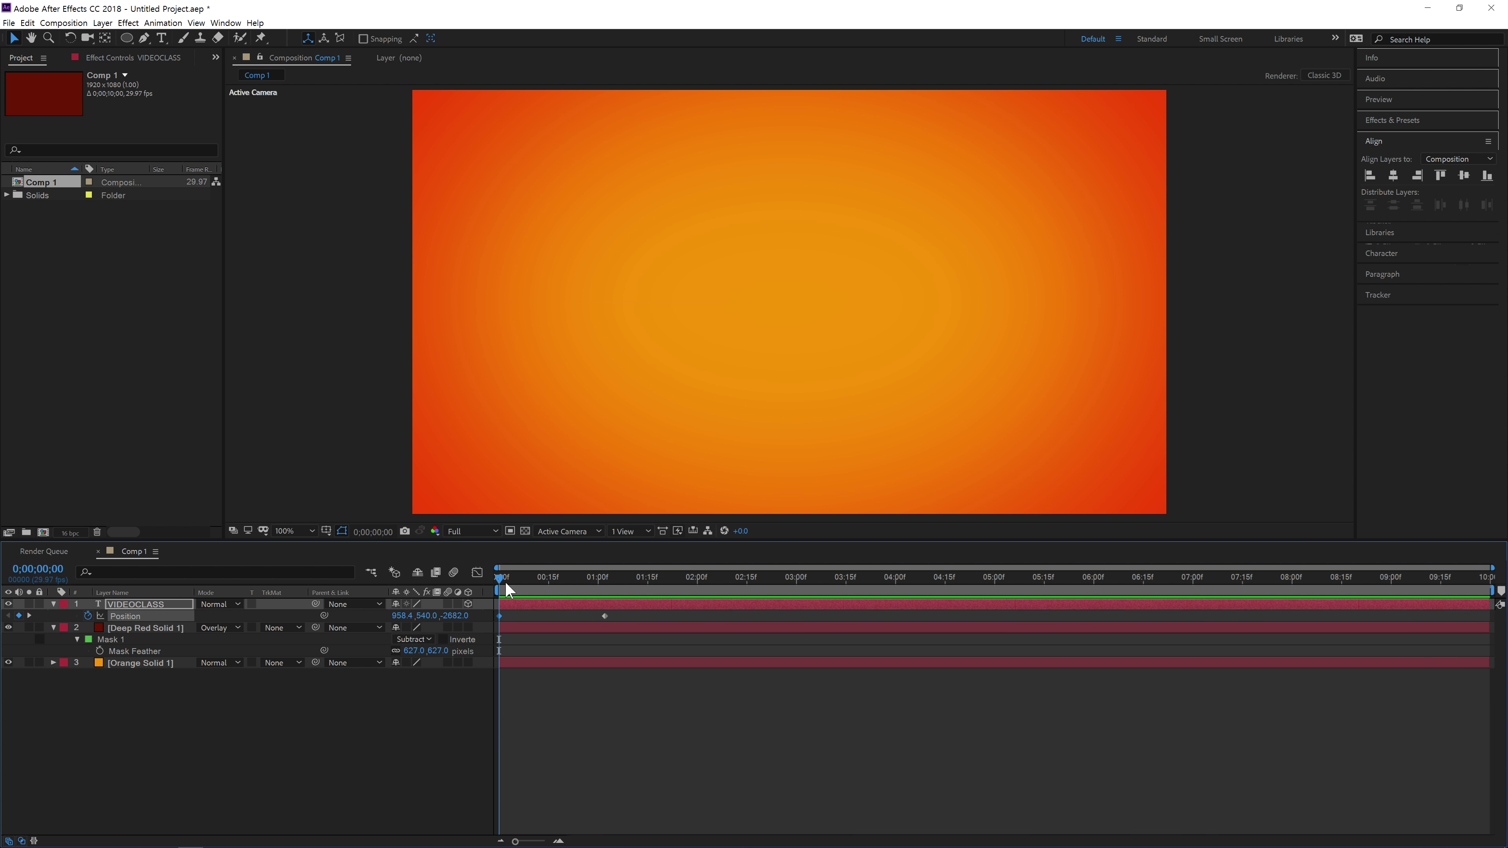
key(space)
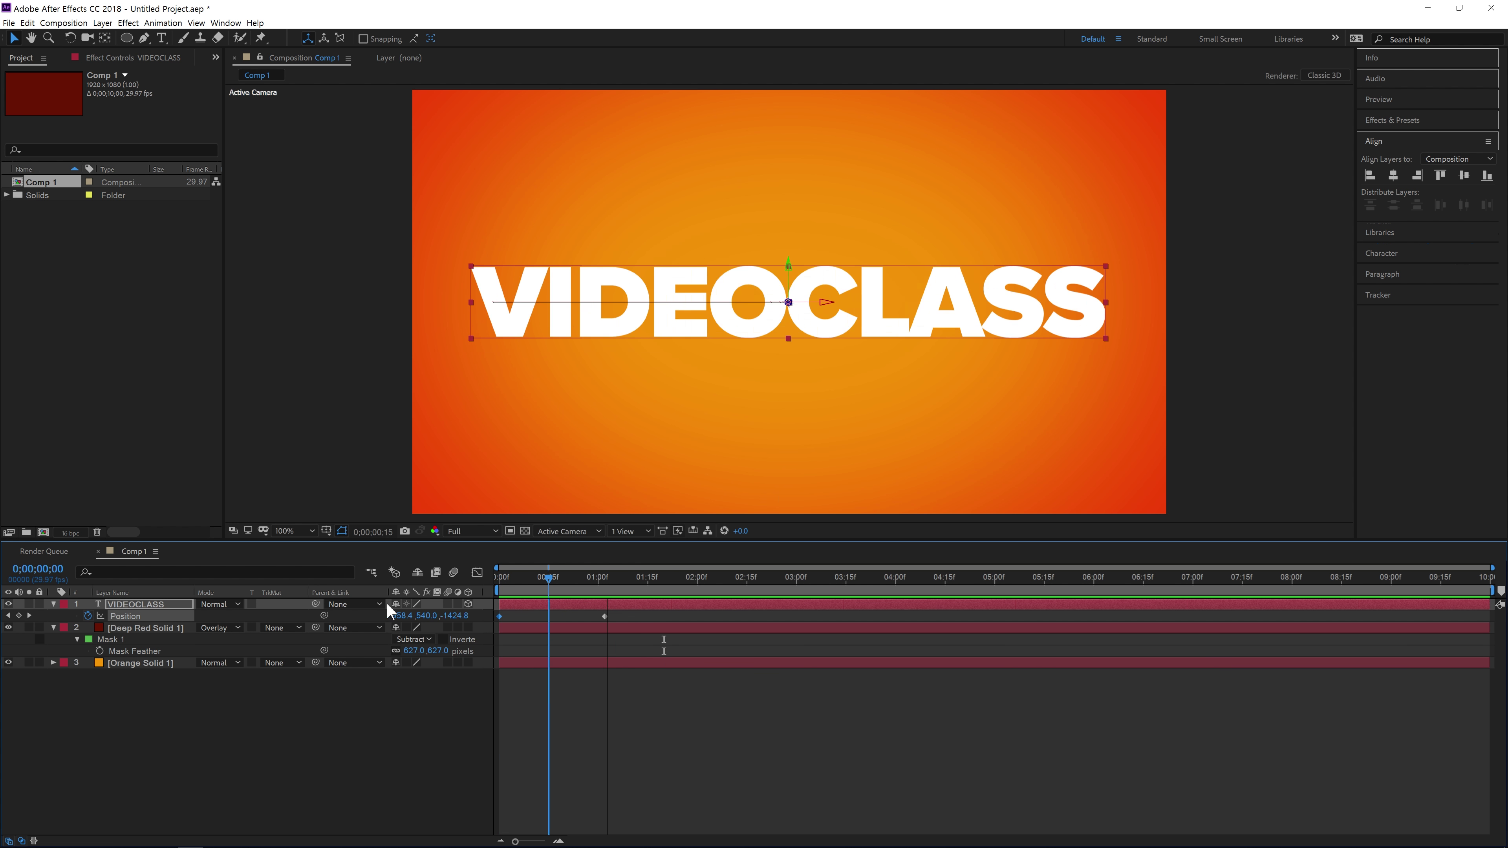
click(532, 577)
key(Page_Down)
key(Page_Down)
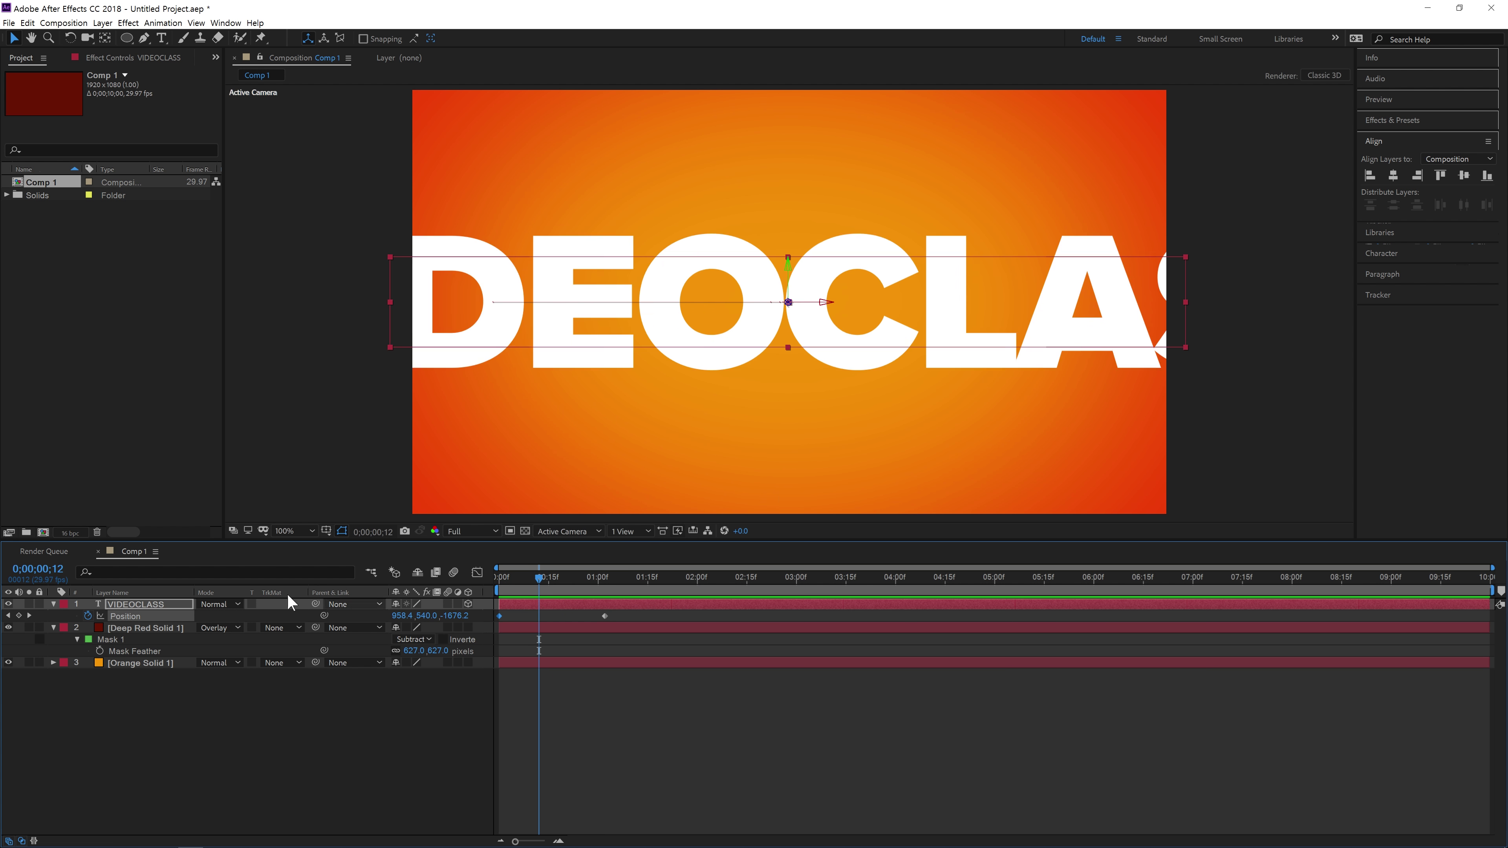
Easy Ease the VIDEOCLASS Position keyframes in the Graph Editor and shape the speed curve to peak at the start and slow down gradually.
click(133, 615)
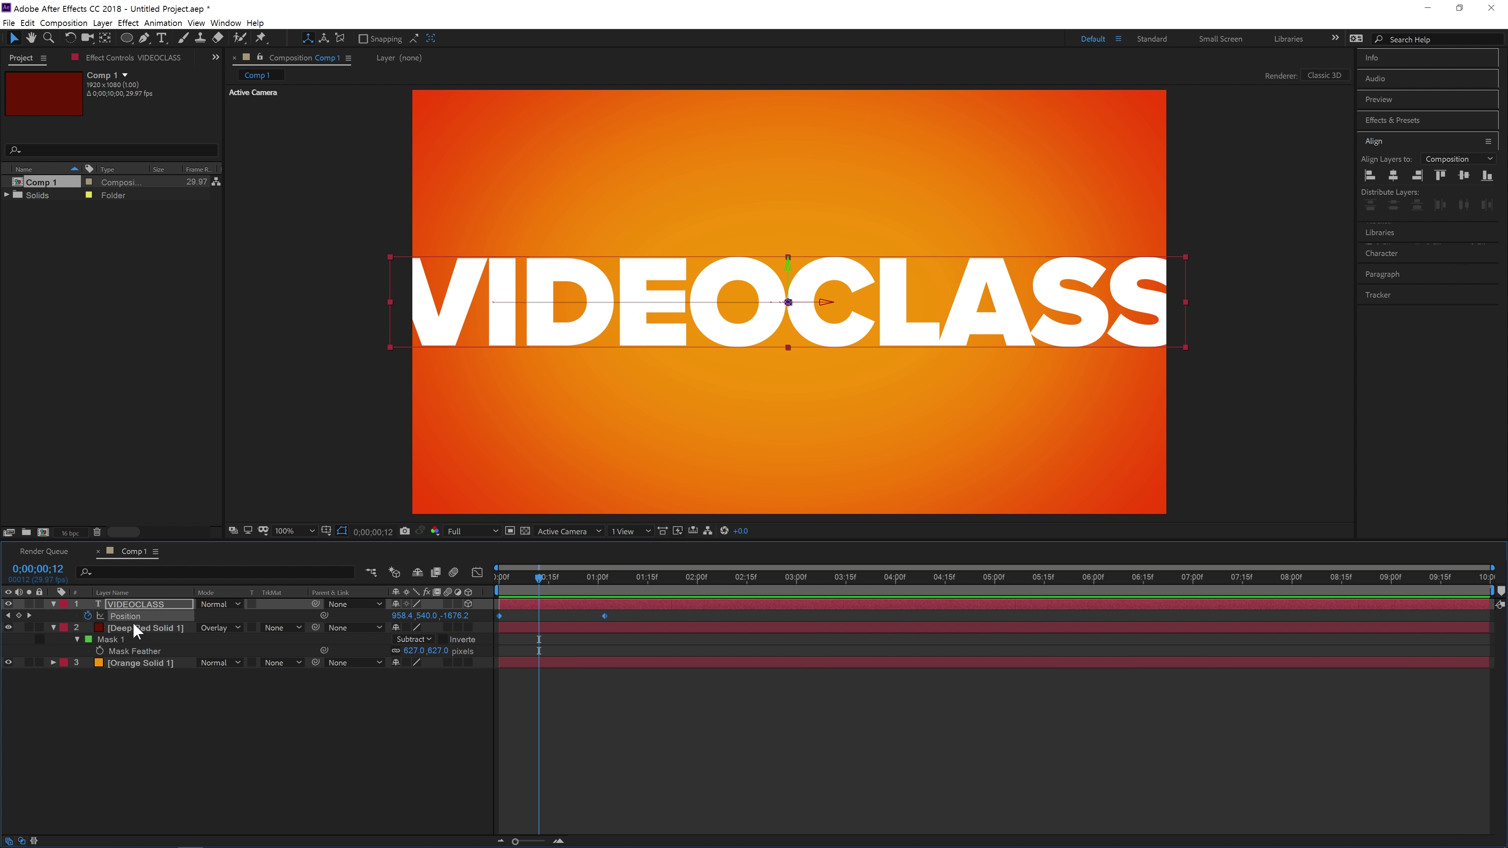
click(477, 572)
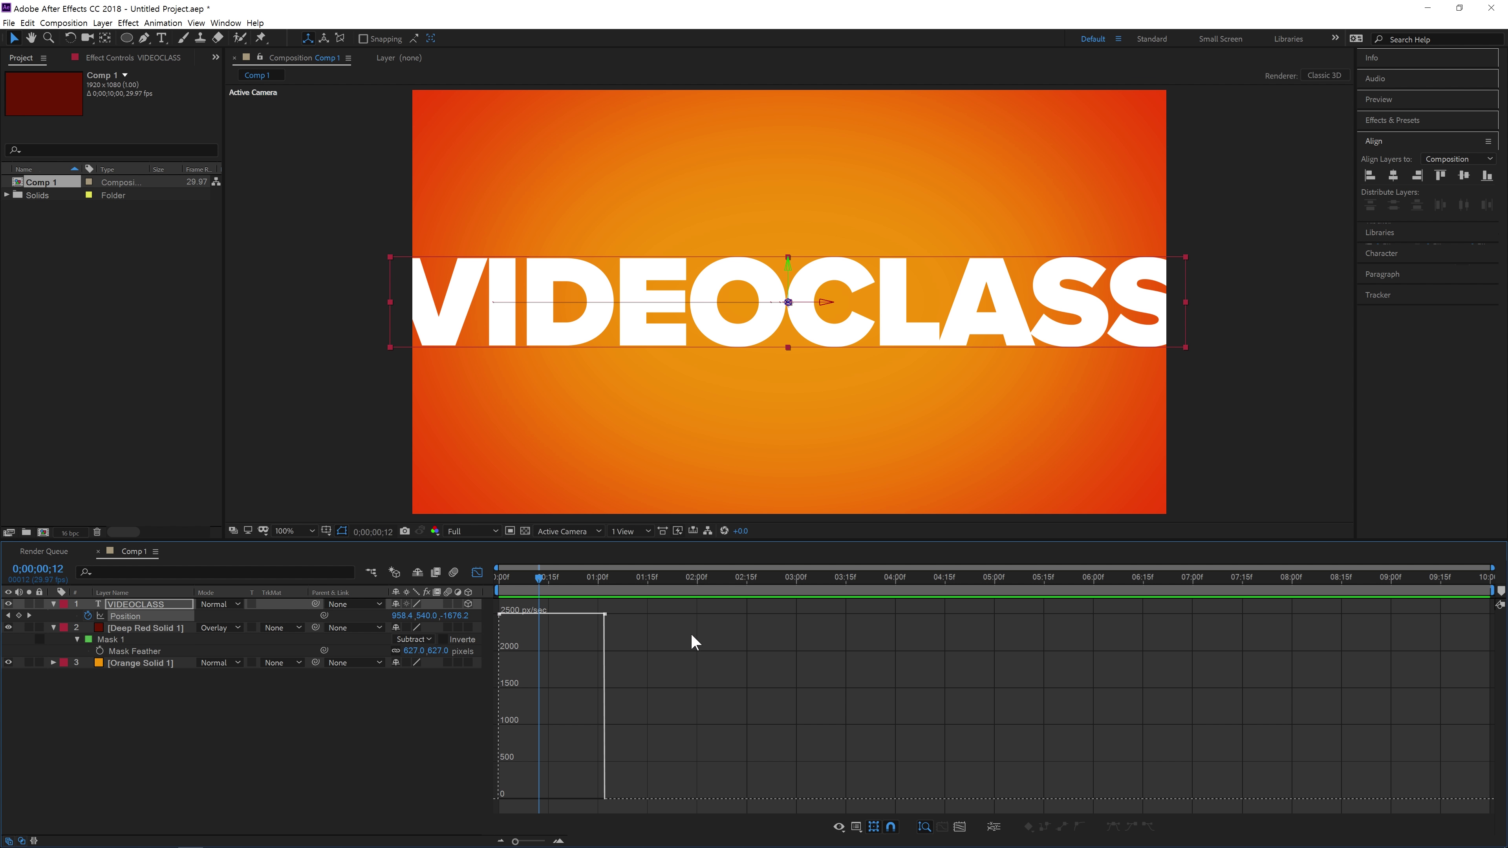
mouse_move(645, 661)
mouse_down()
mouse_move(443, 603)
mouse_move(653, 668)
mouse_move(487, 606)
mouse_move(598, 647)
mouse_up()
drag(693, 663, 497, 612)
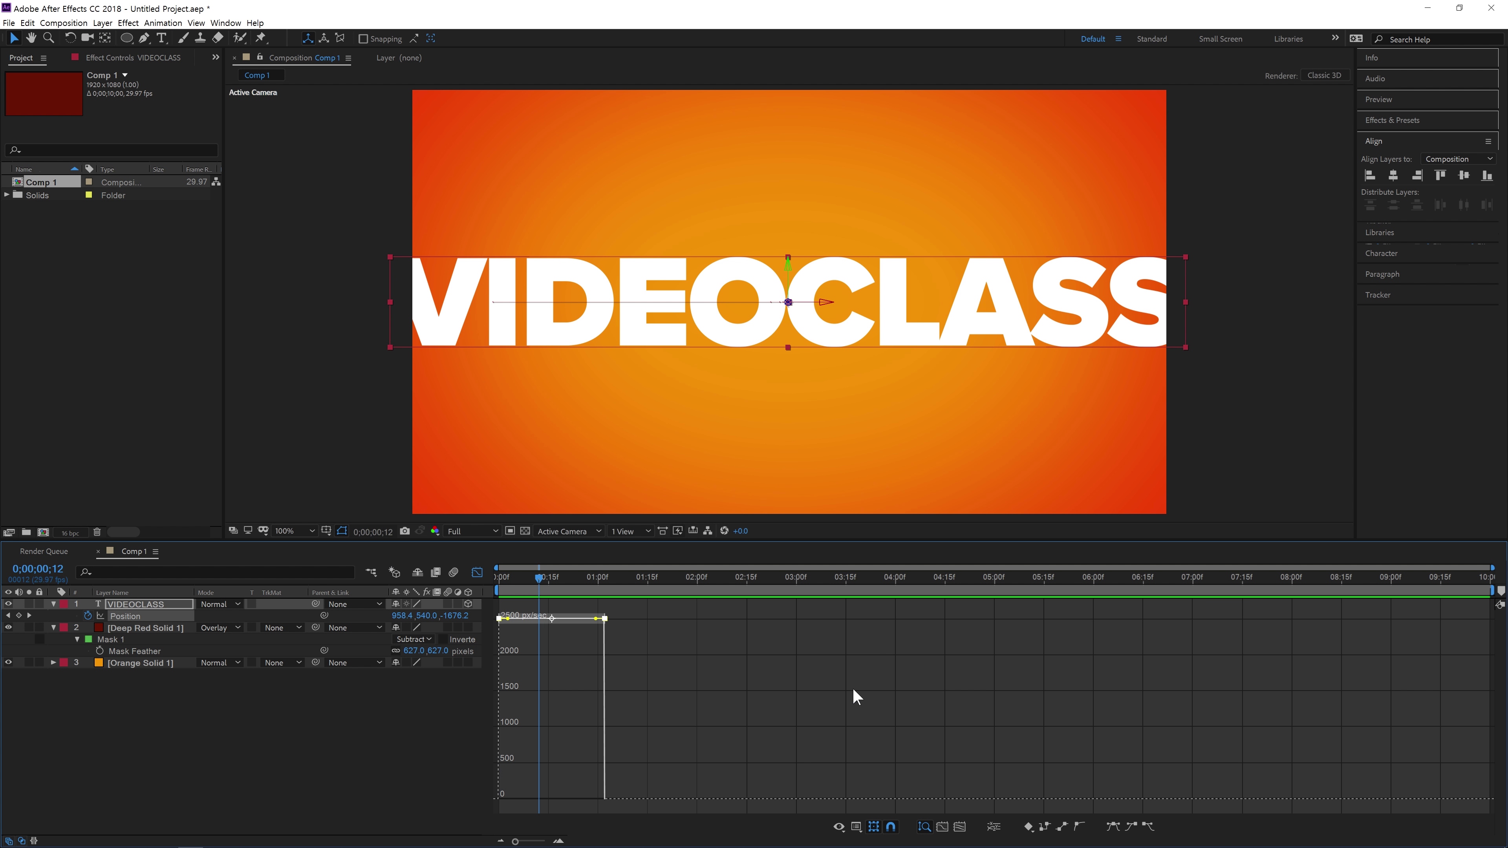
click(1113, 827)
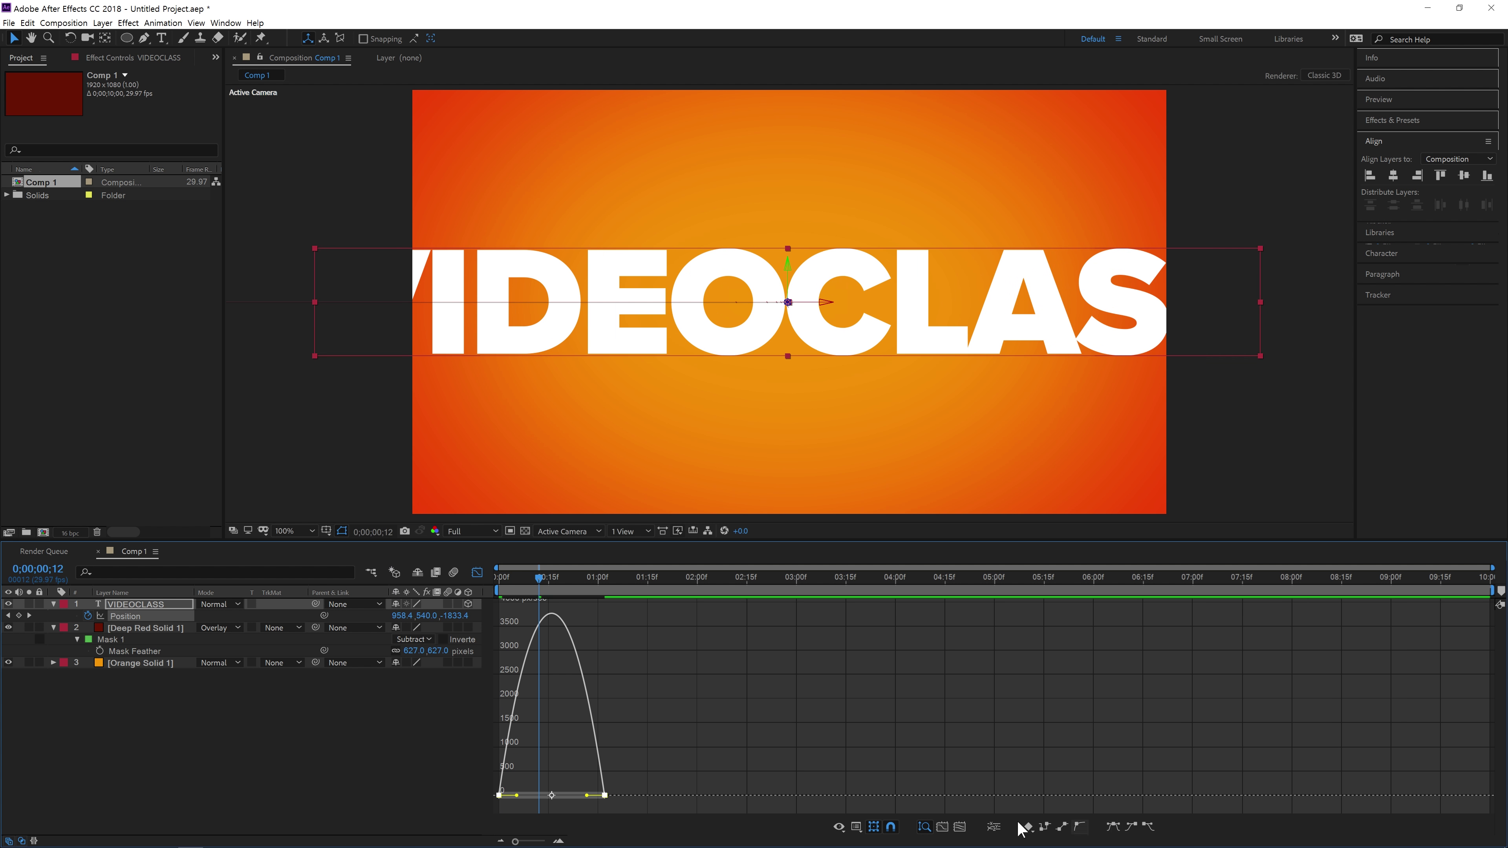
drag(634, 764, 484, 823)
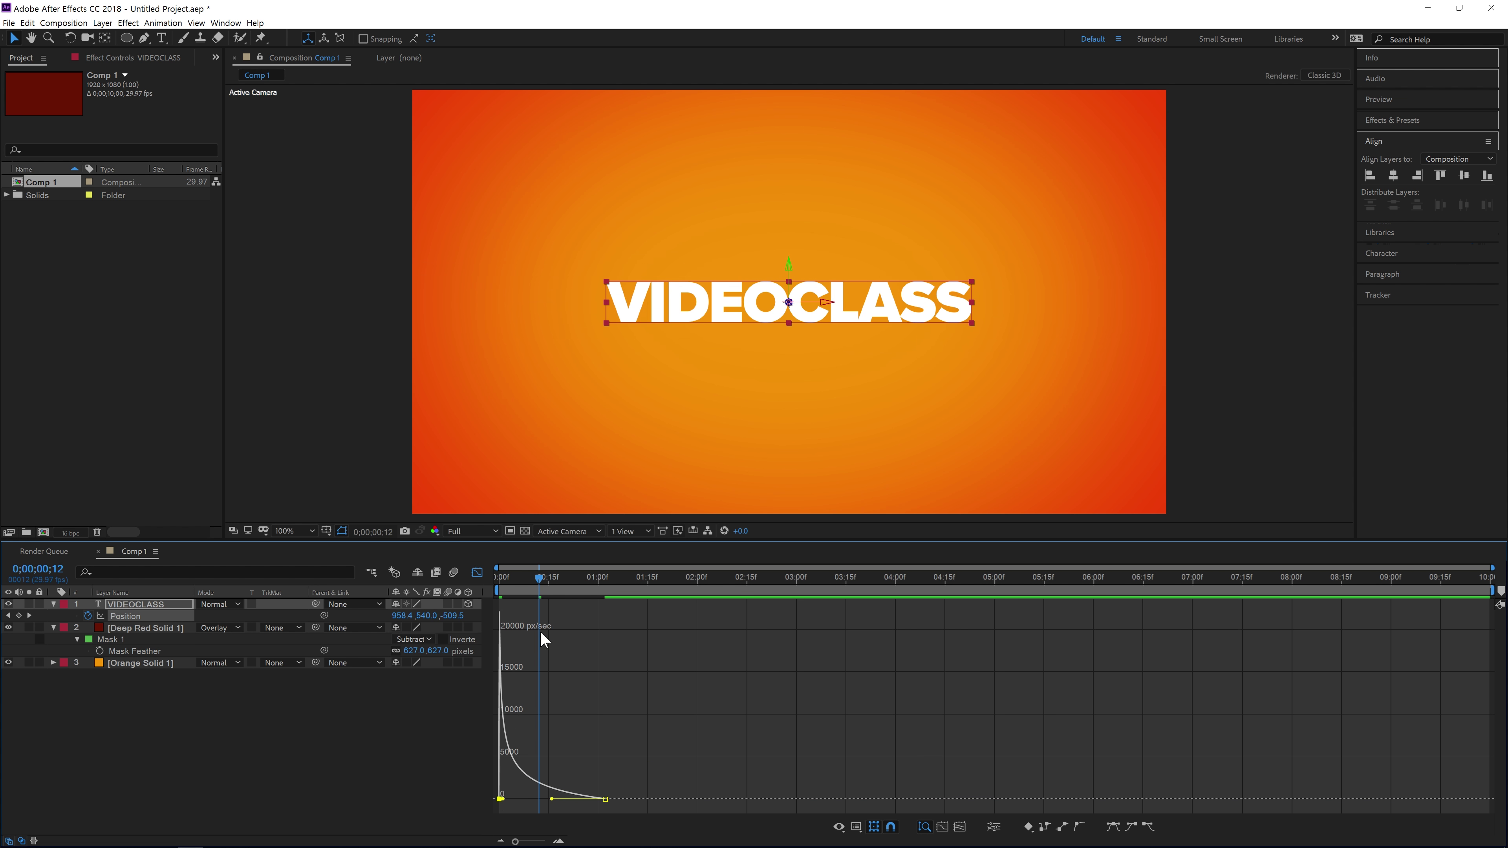
Preview the eased VIDEOCLASS fly-in, leaving the Graph Editor and scrubbing through the move.
key(space)
key(space)
key(space)
key(space)
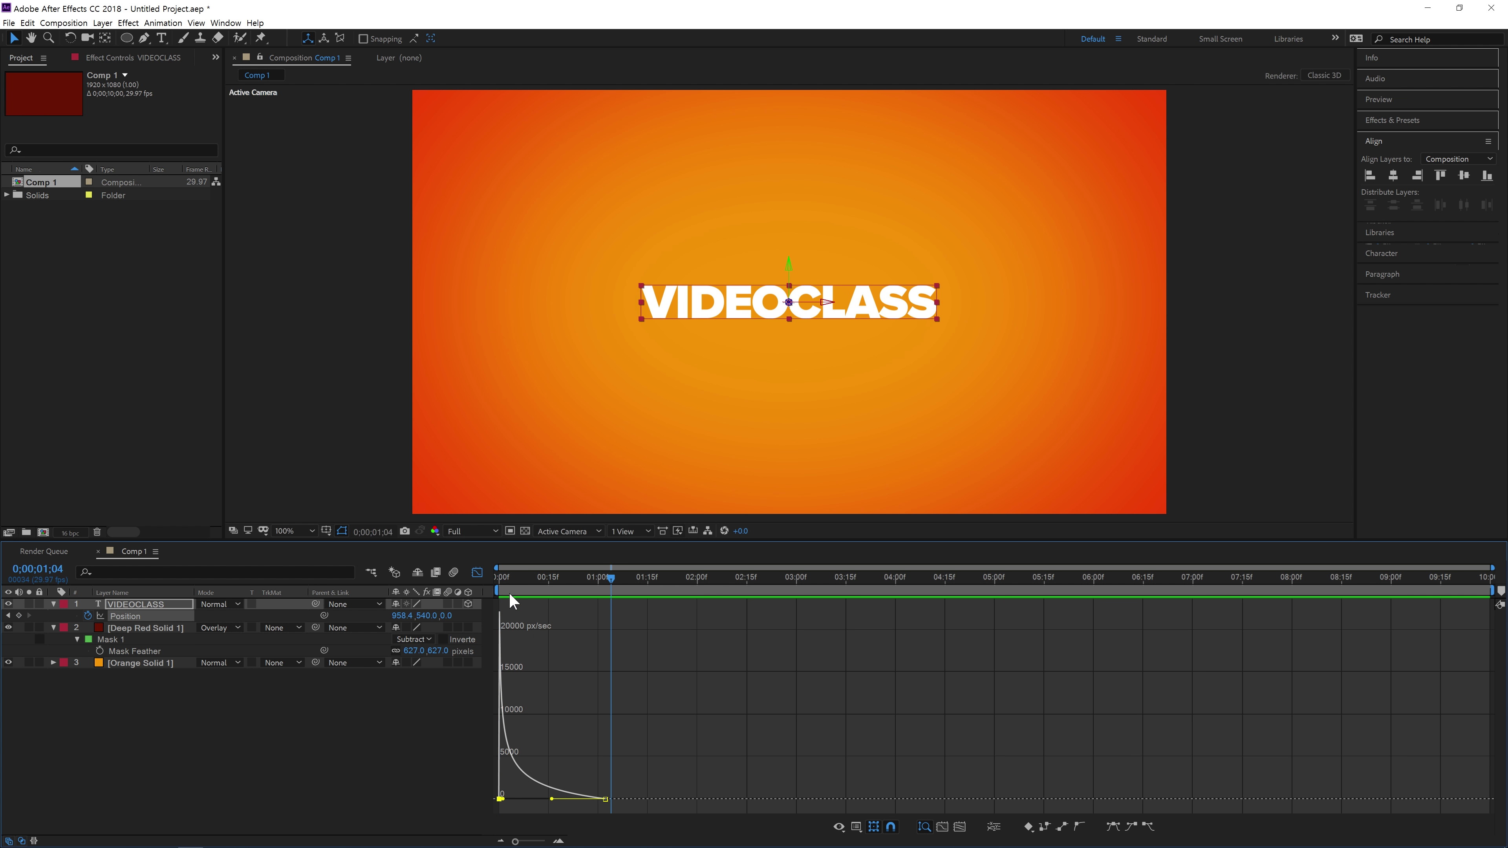
click(478, 574)
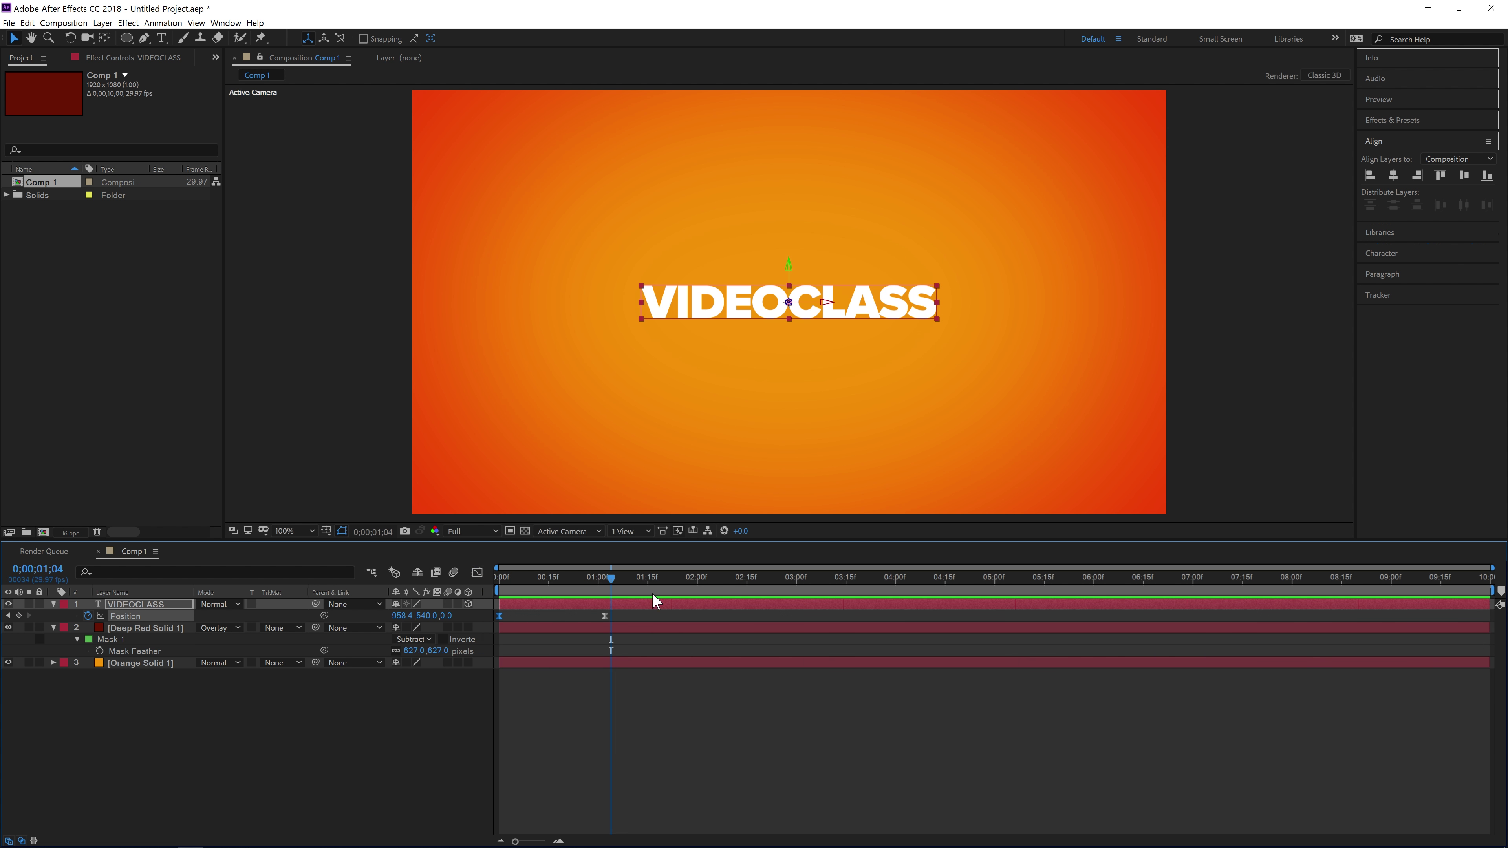
key(space)
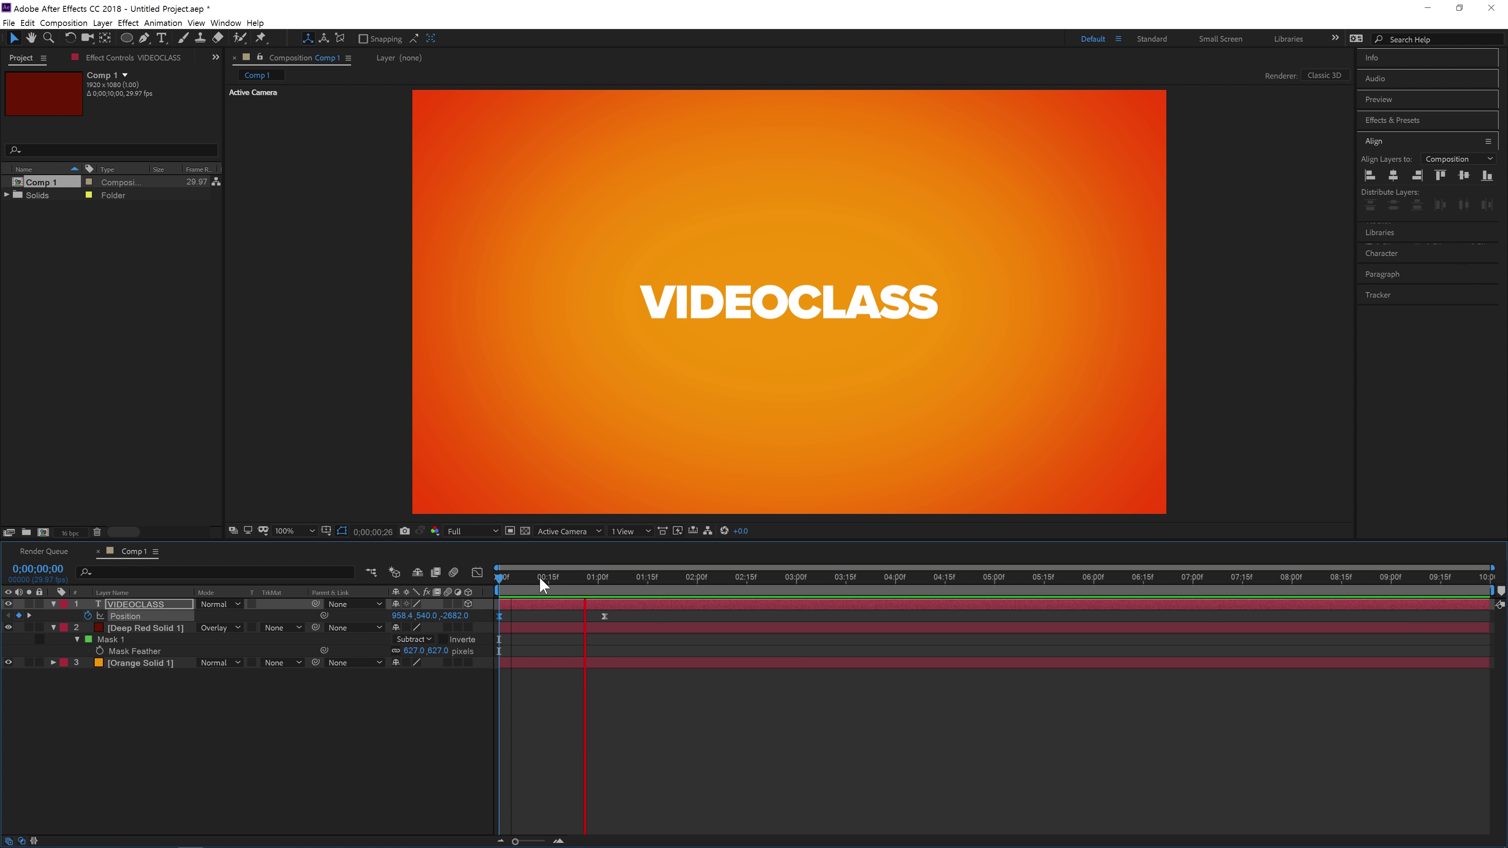
key(space)
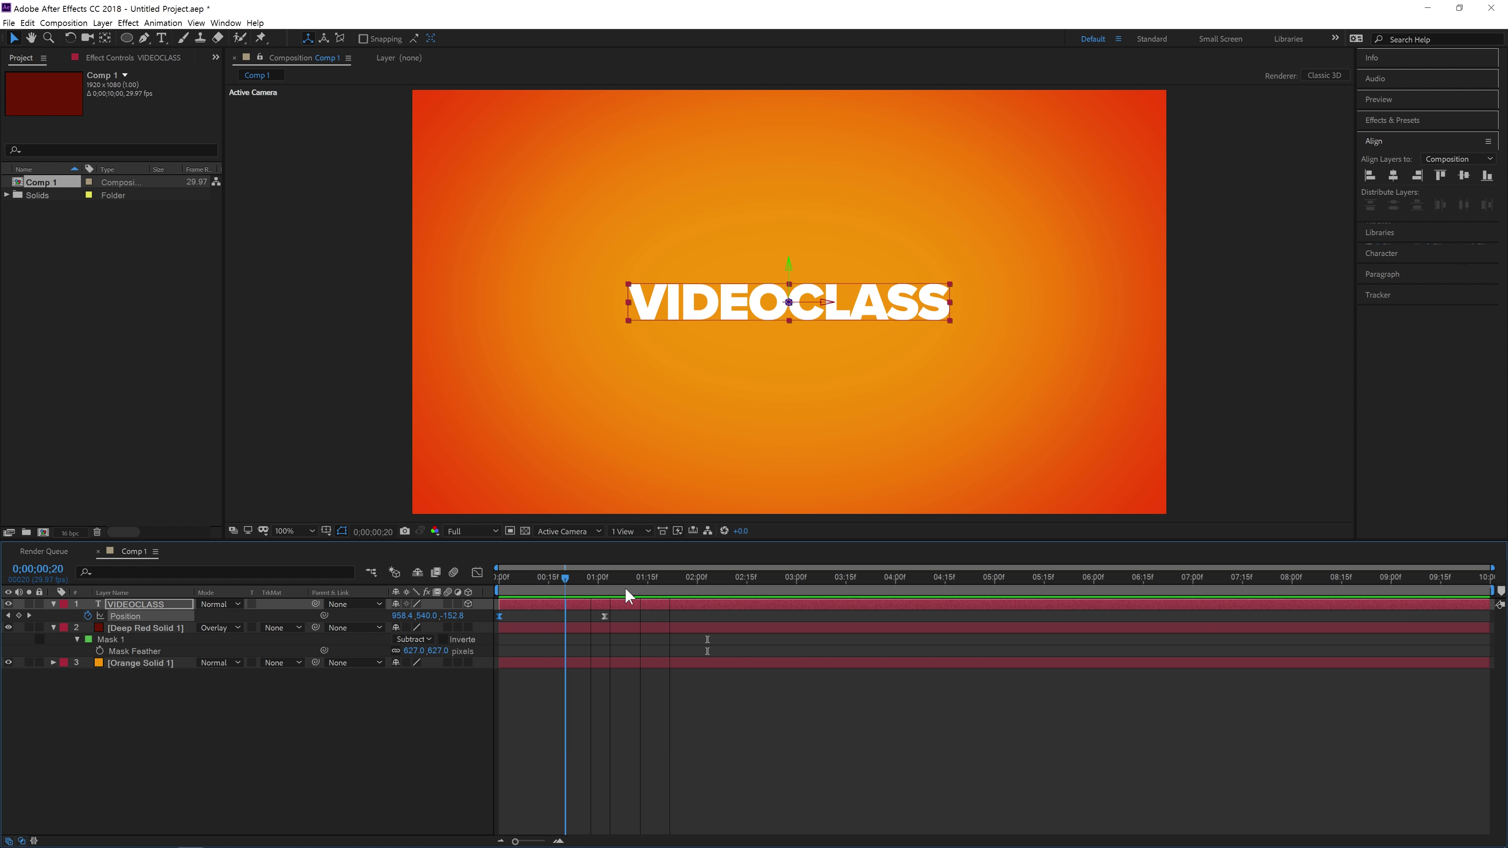
drag(692, 595, 557, 613)
key(Home)
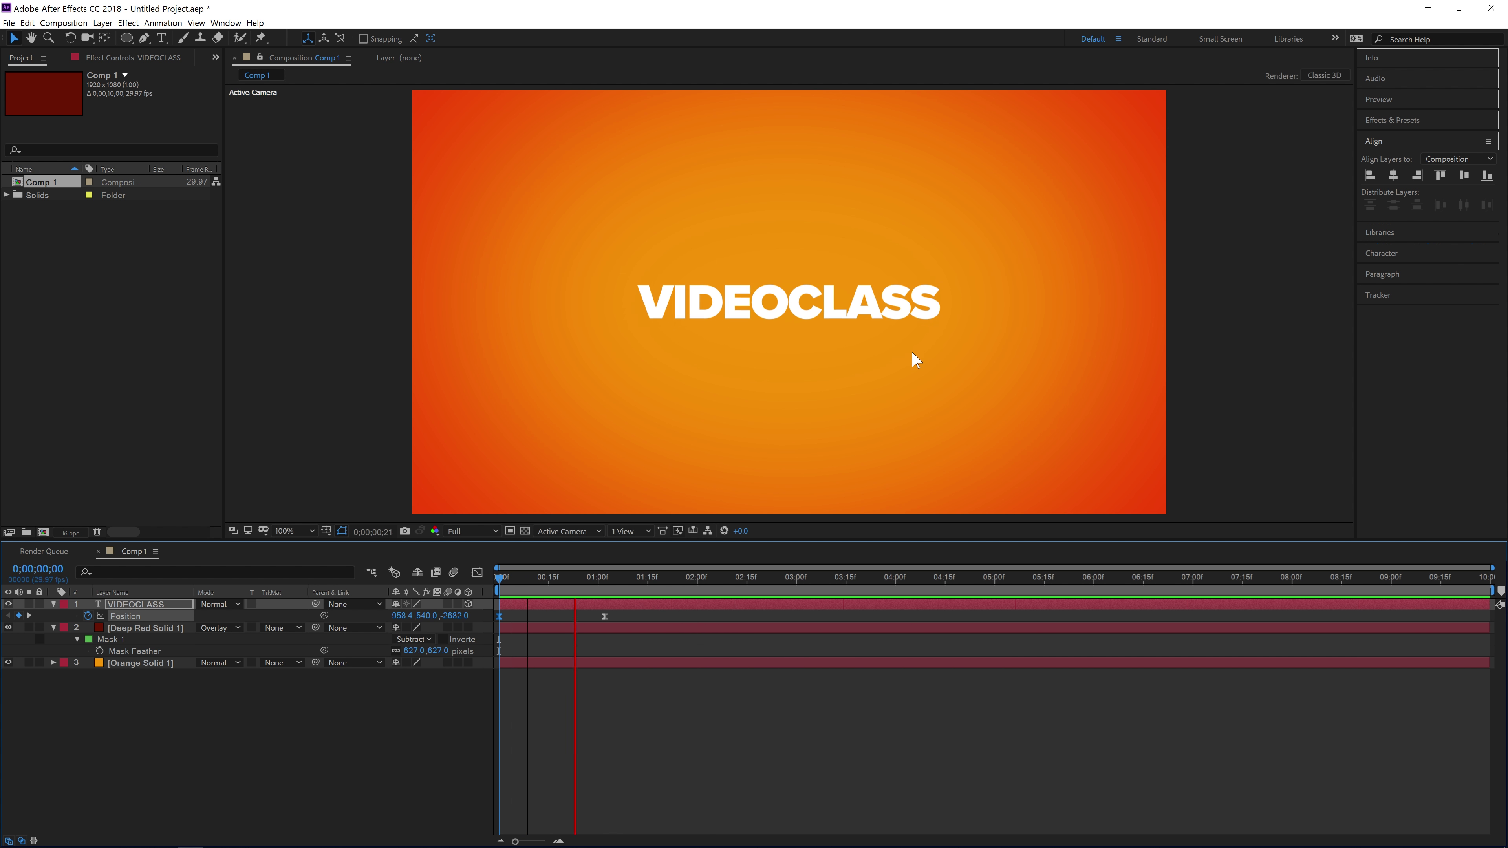
key(space)
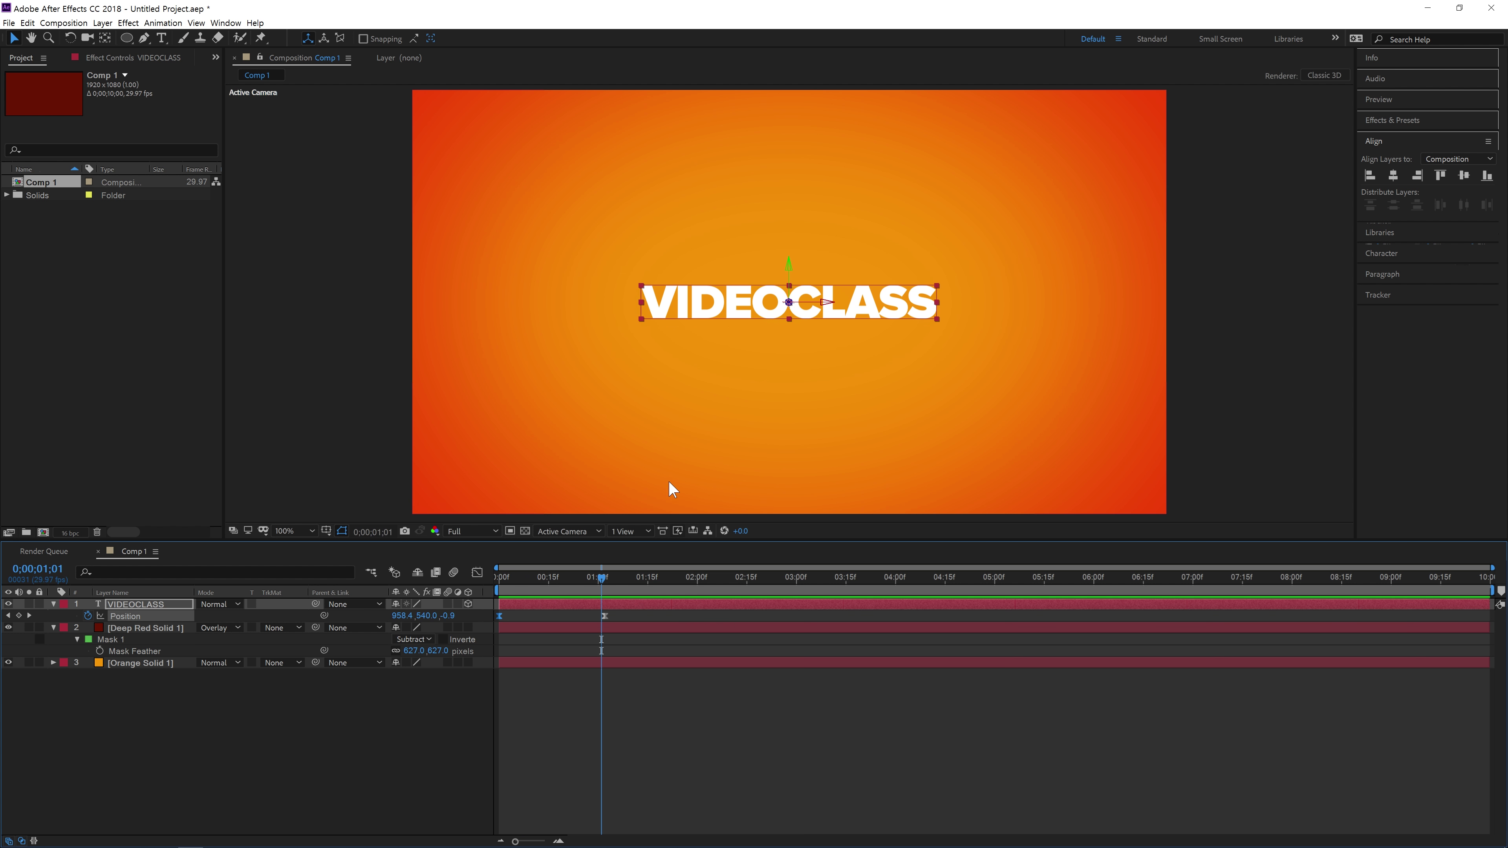
Reveal the VIDEOCLASS layer's Scale property together with its Position property.
key(s)
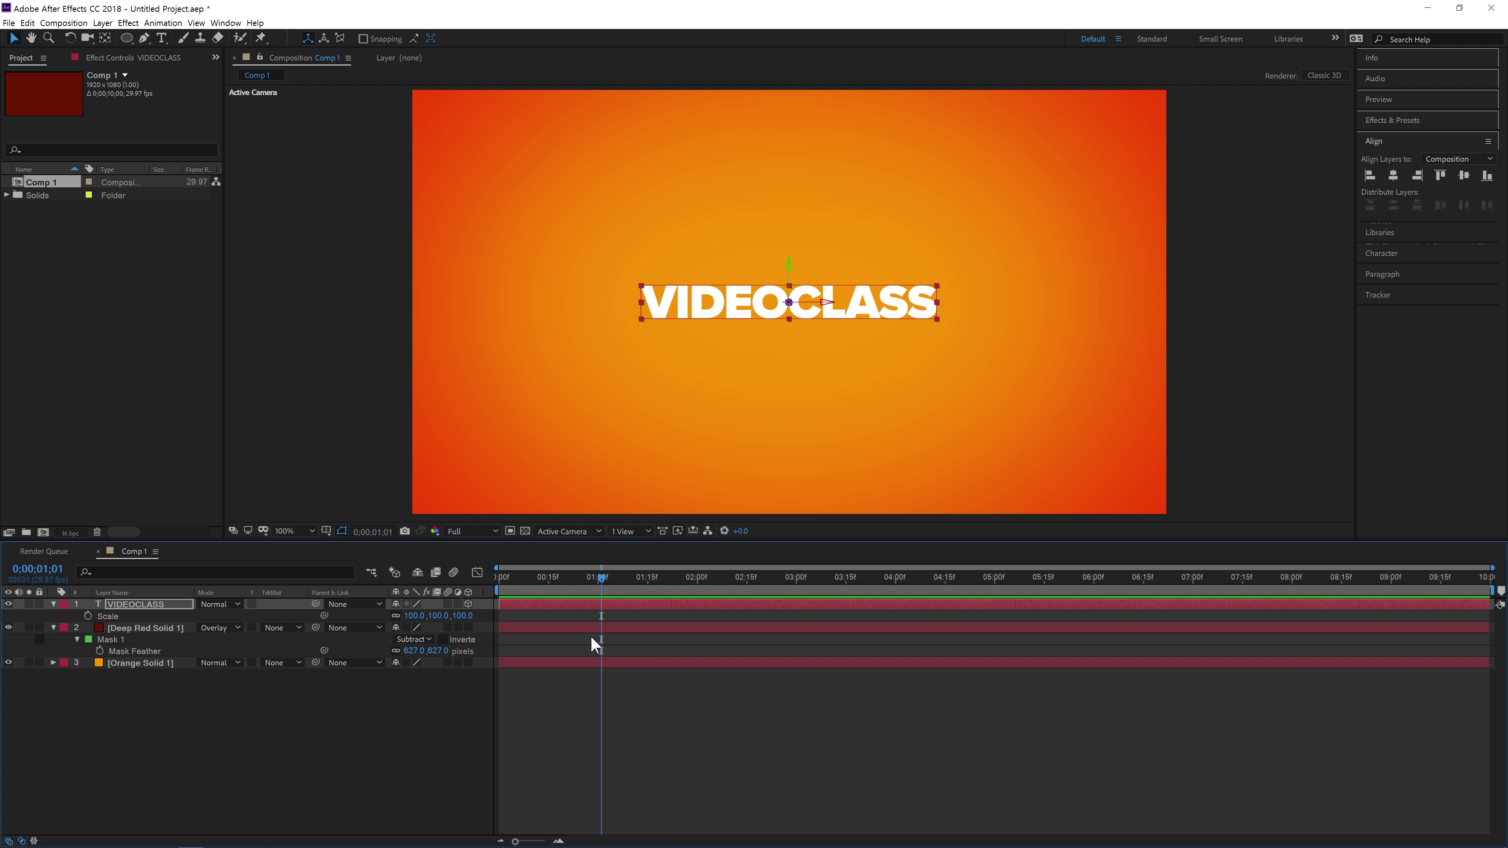
key(p)
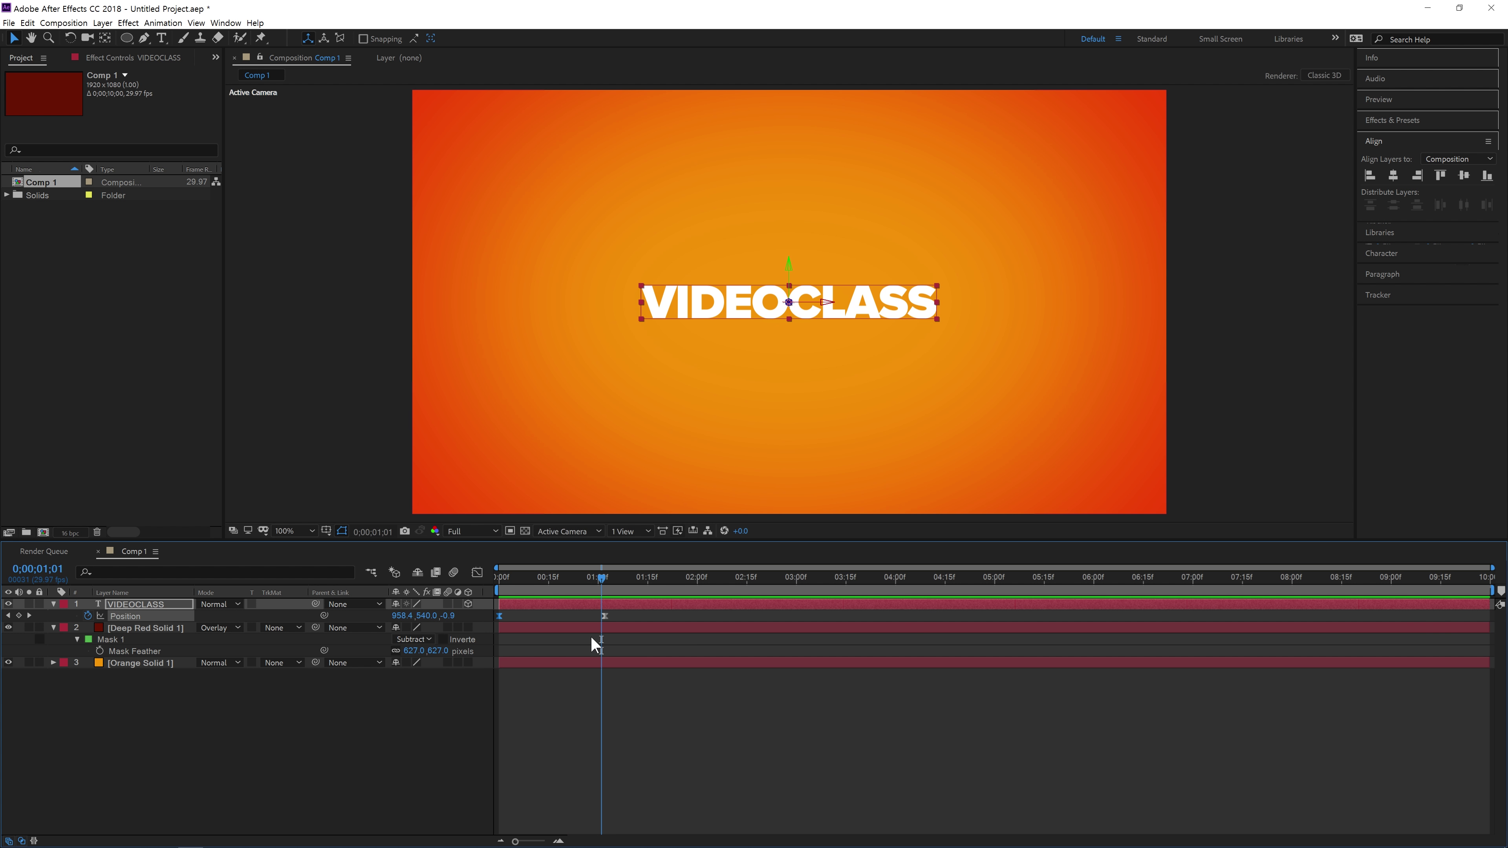
key(s)
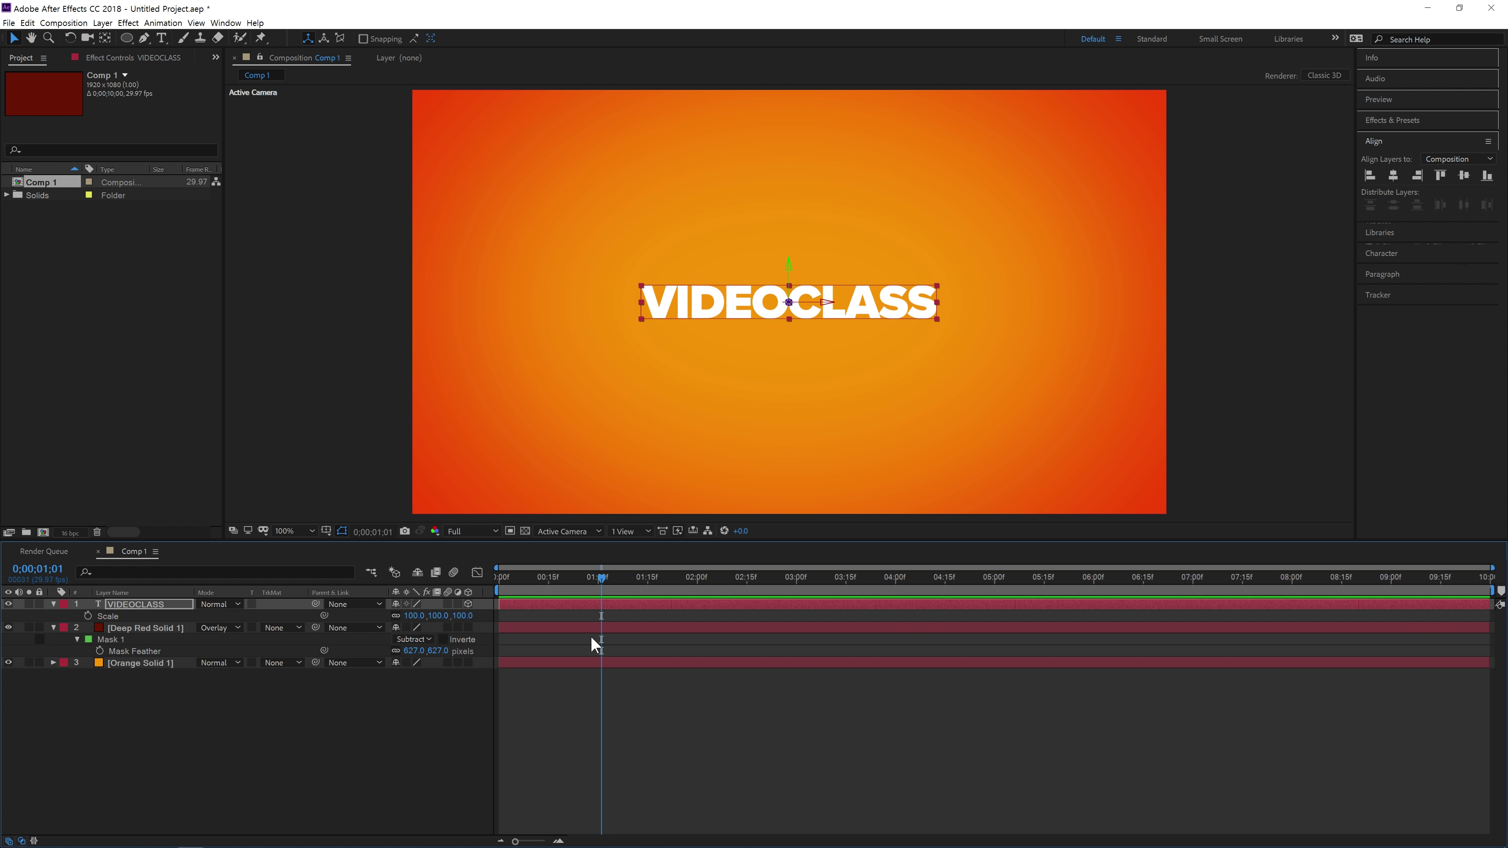
key(p)
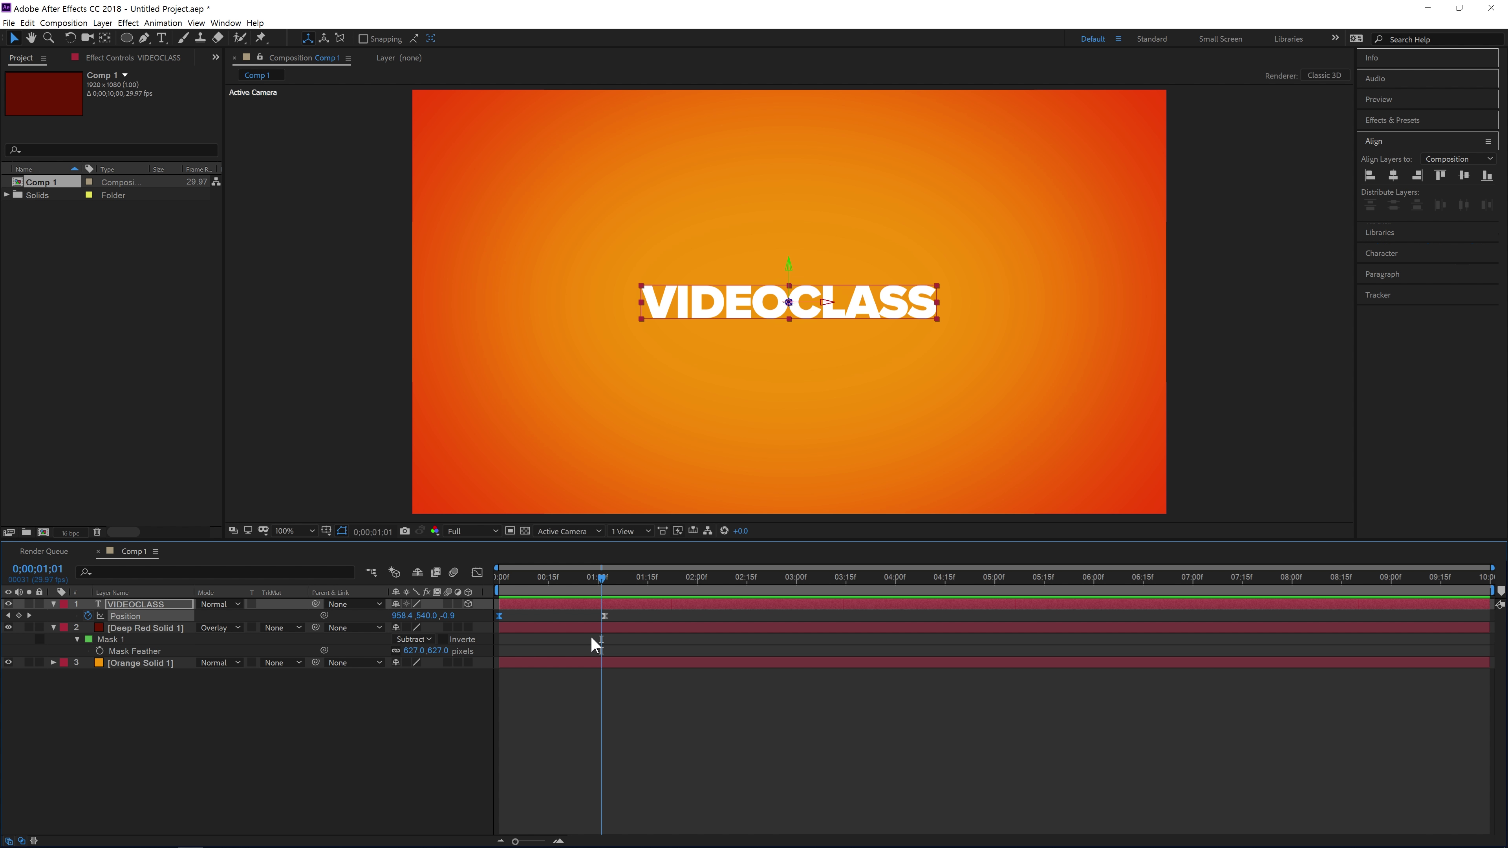
key(shift+s)
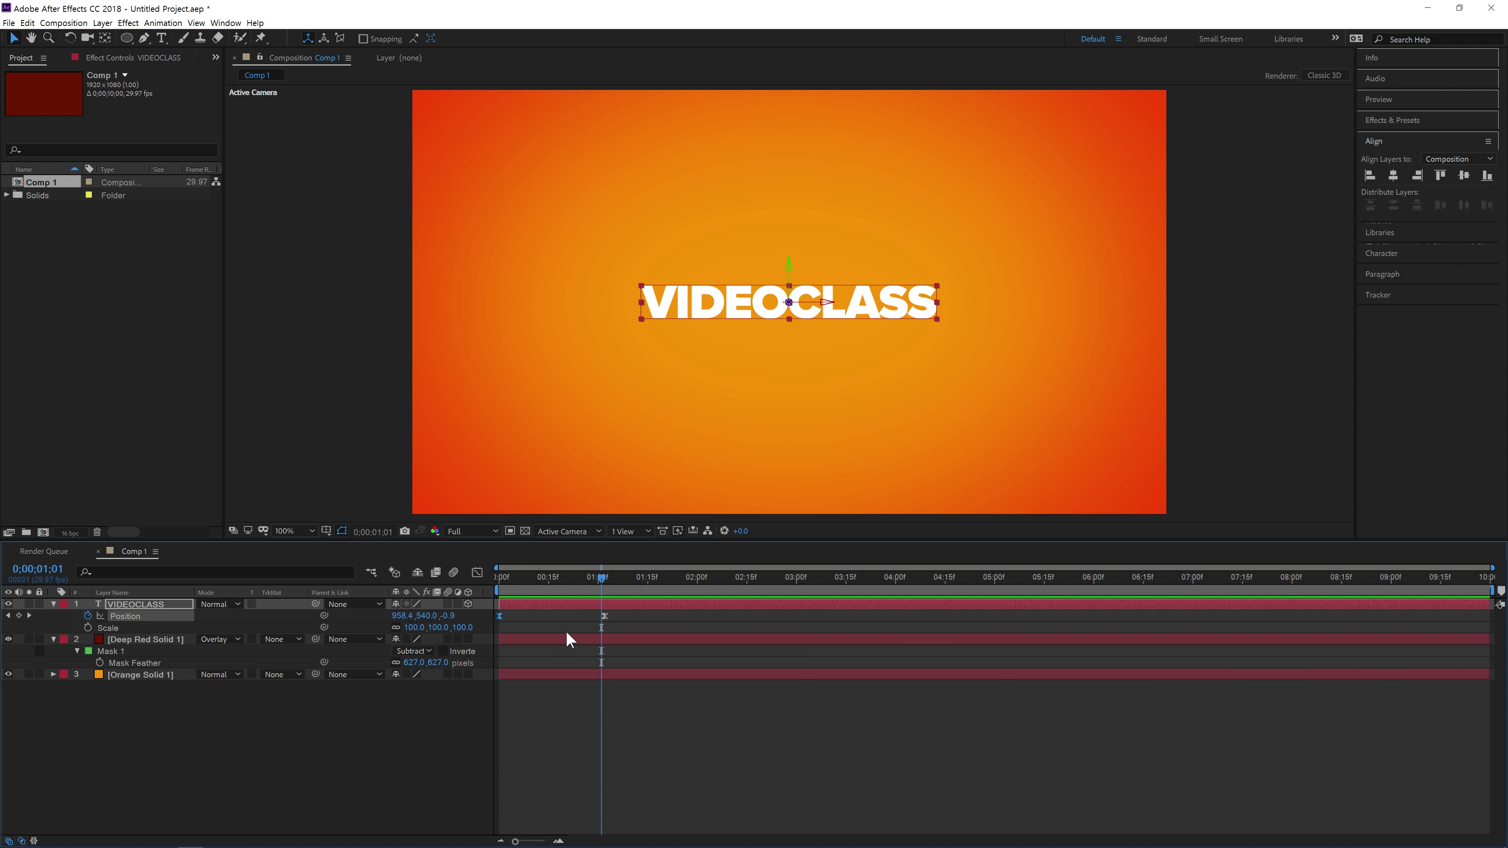
Keyframe the VIDEOCLASS Scale from 100% at 0;00;01;01 to 0% shortly before the 02:15f mark, and preview the animation.
click(88, 628)
drag(608, 577, 727, 593)
click(411, 626)
text(0)
key(Return)
key(Home)
key(space)
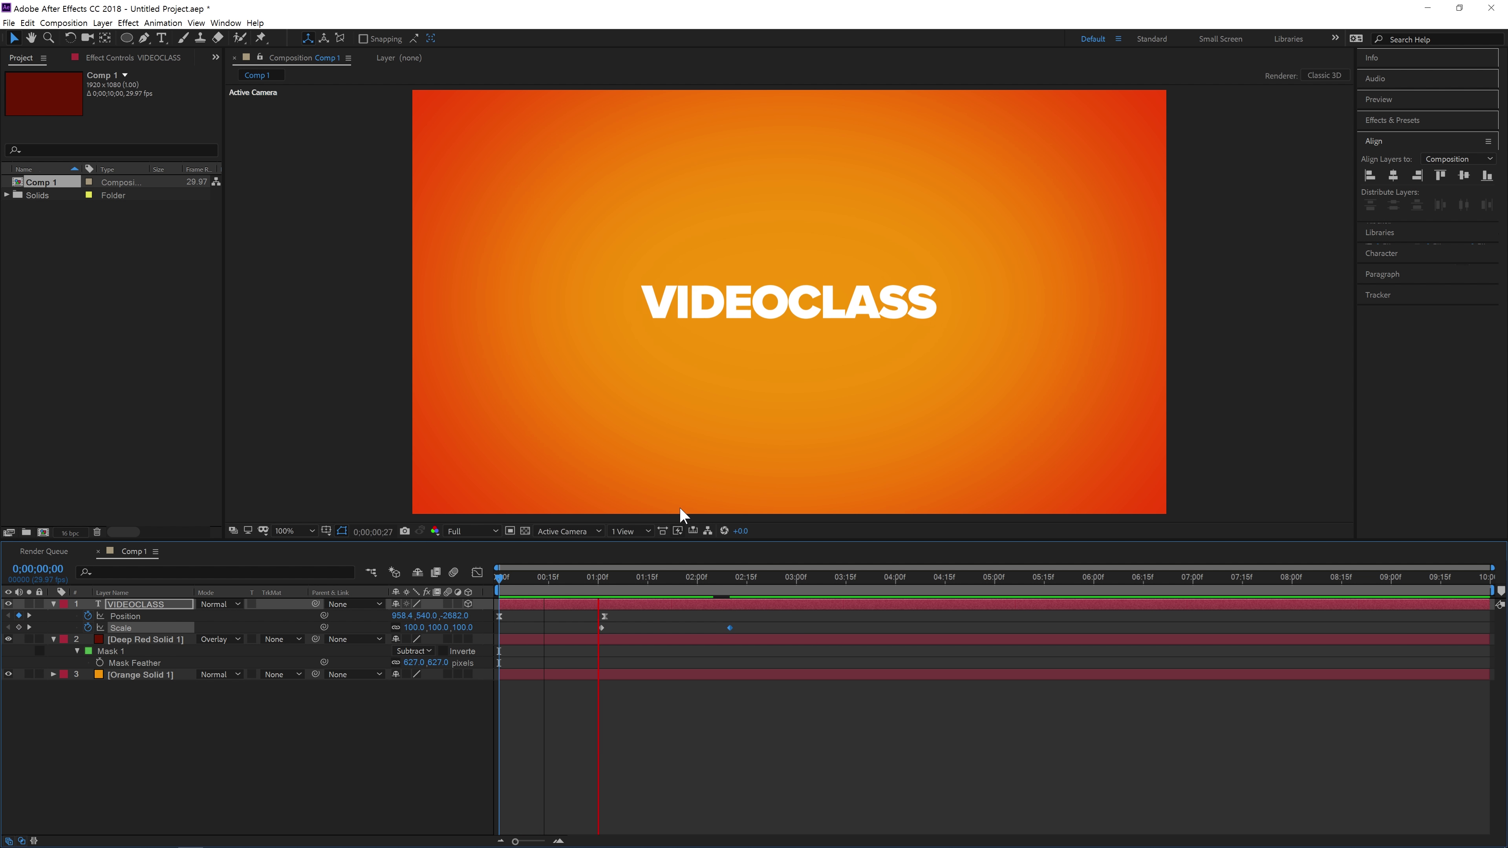
key(space)
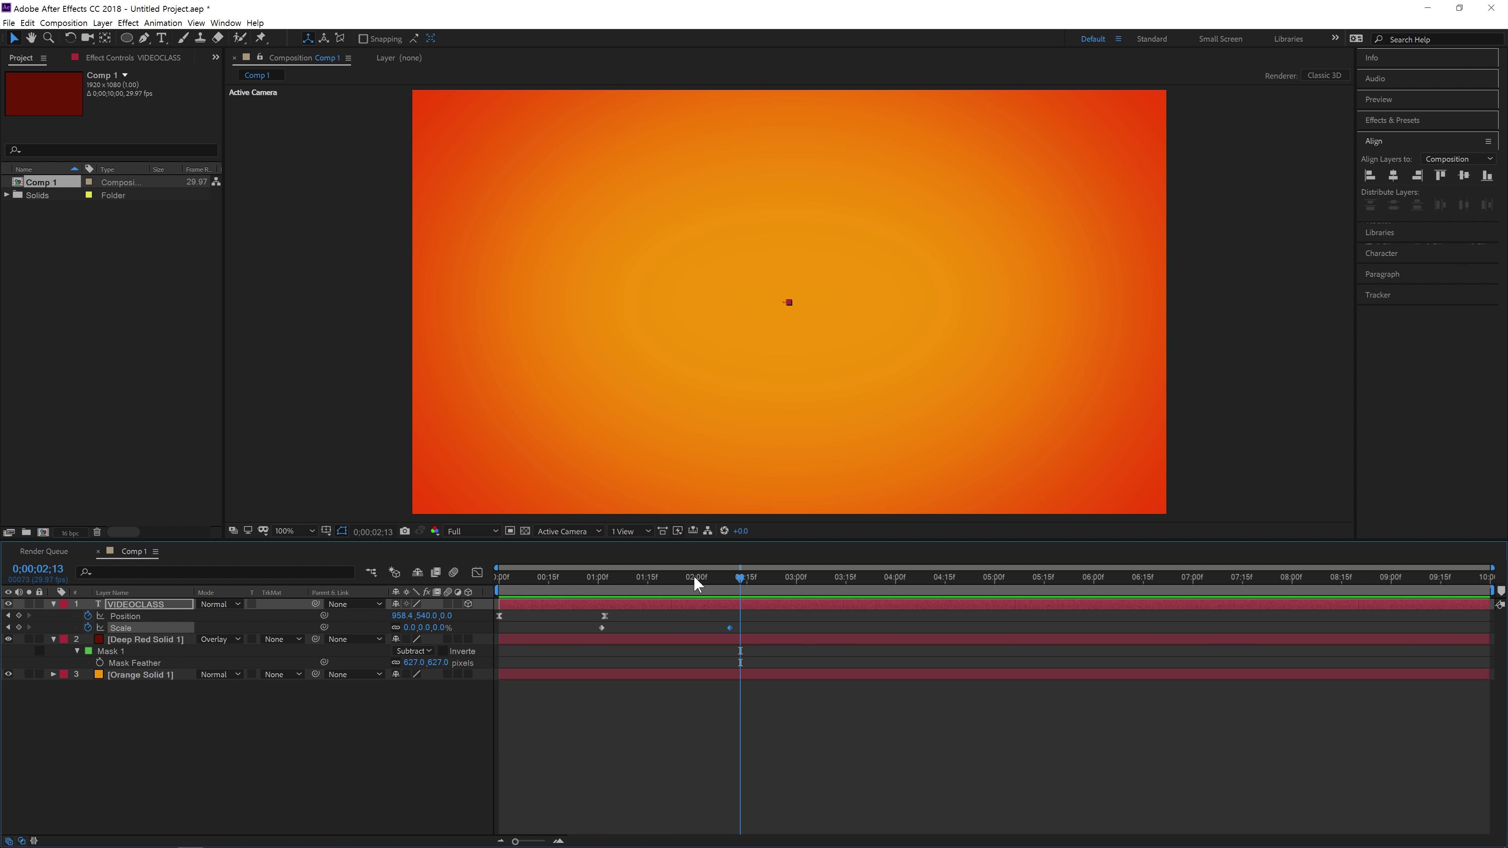
Ease the VIDEOCLASS Scale keyframes in the Graph Editor and shape the speed curve to start slowly and accelerate sharply at the end.
mouse_move(604, 578)
mouse_down()
mouse_move(589, 578)
mouse_move(614, 579)
mouse_up()
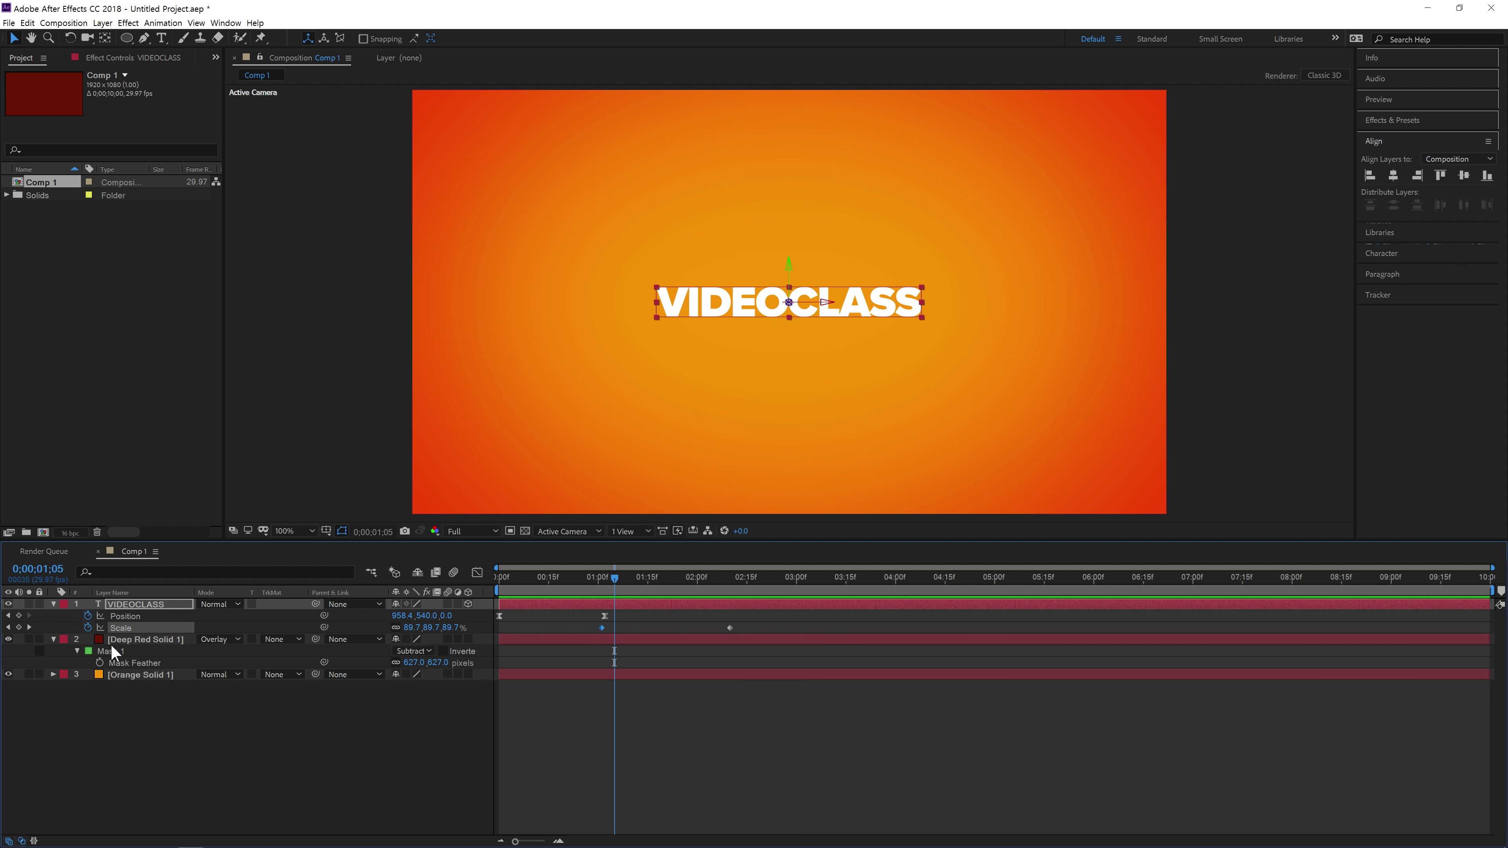
click(122, 628)
click(477, 572)
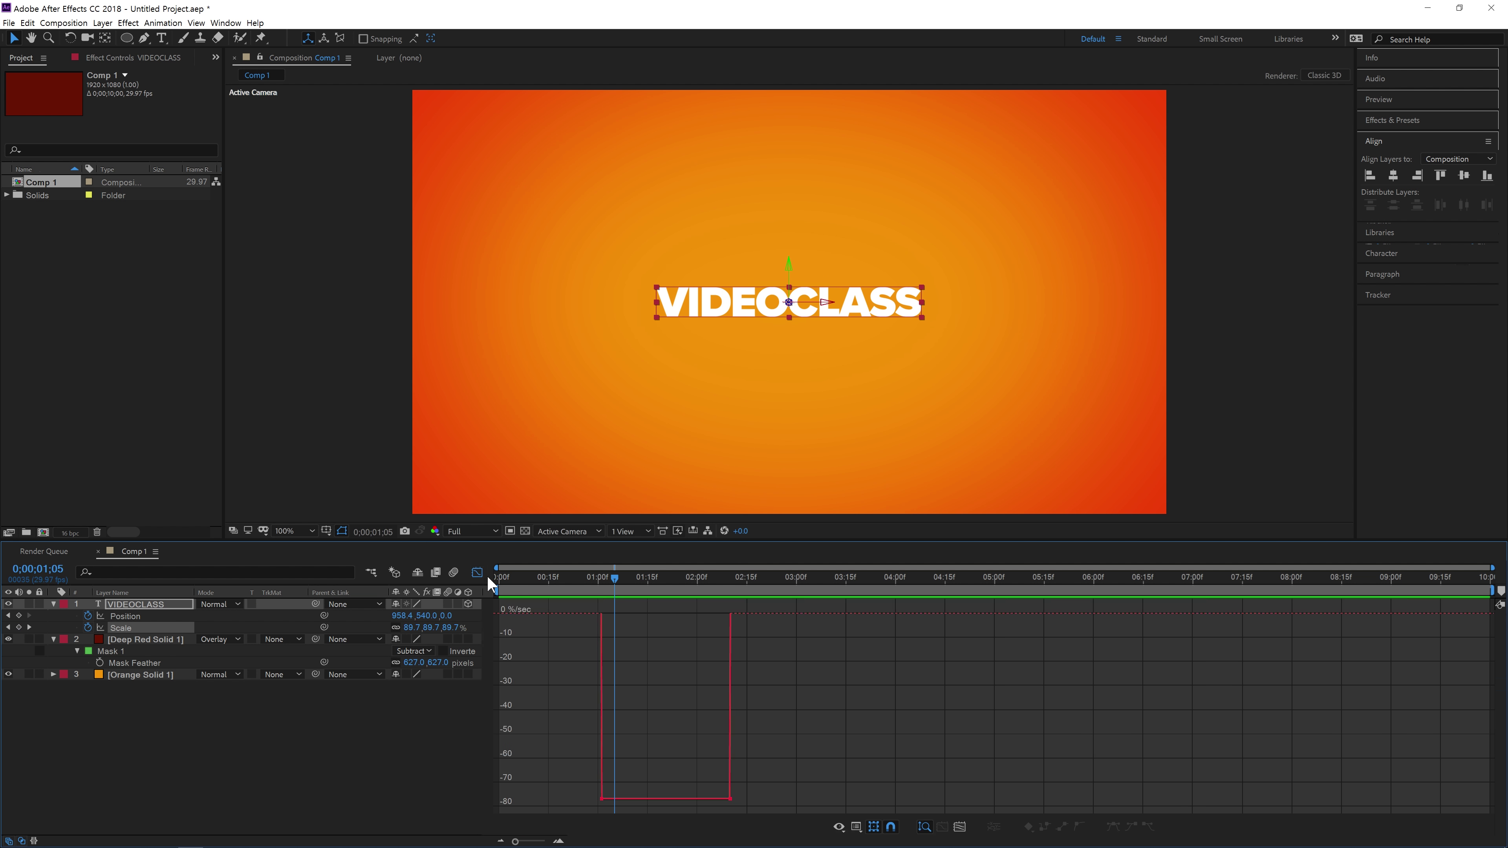
drag(506, 655, 877, 598)
drag(560, 660, 796, 817)
click(599, 795)
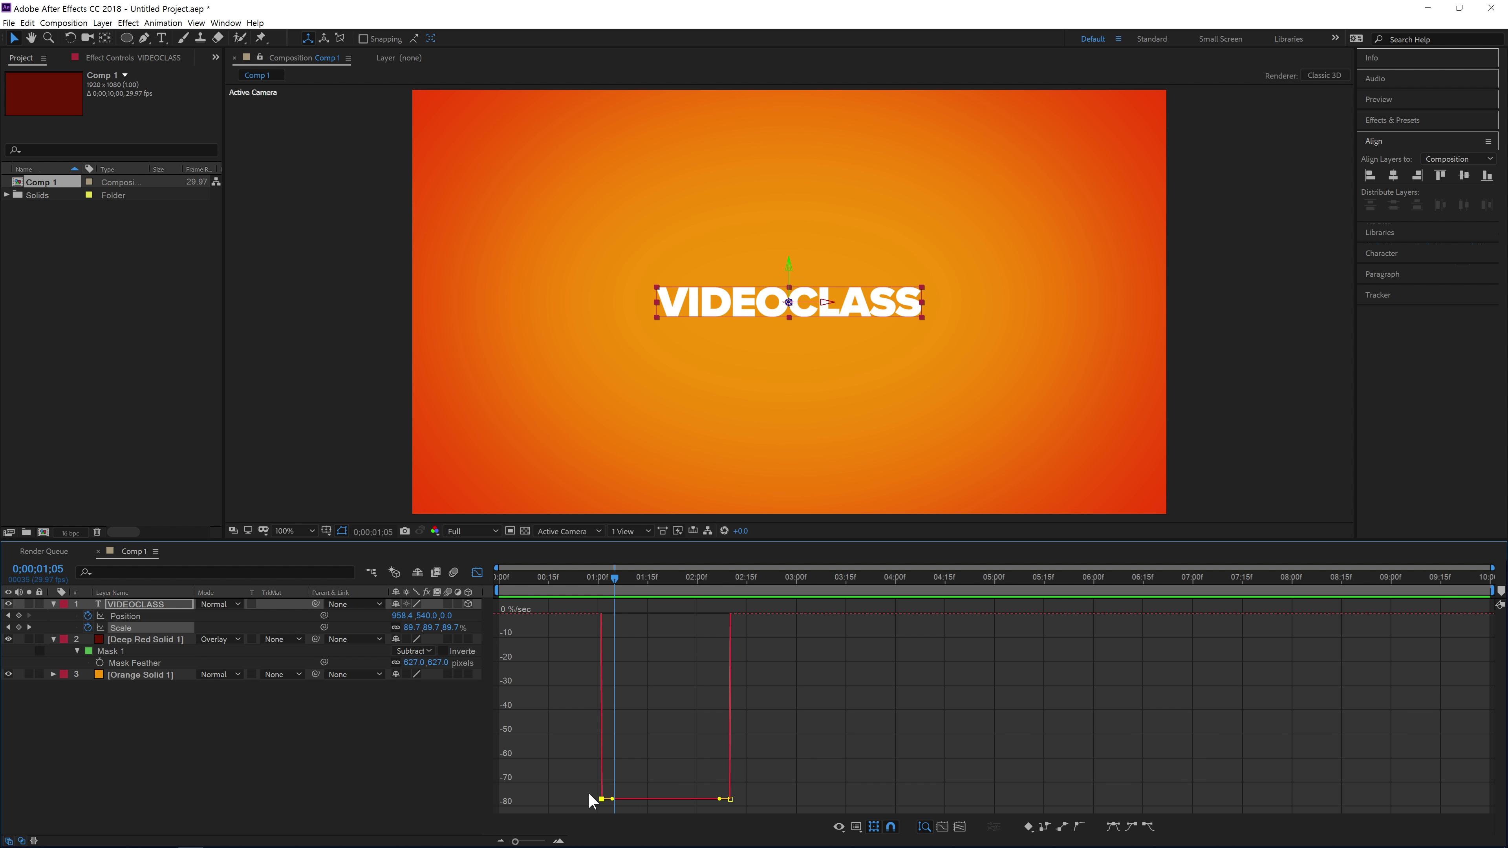
drag(581, 784, 616, 803)
drag(612, 798, 766, 649)
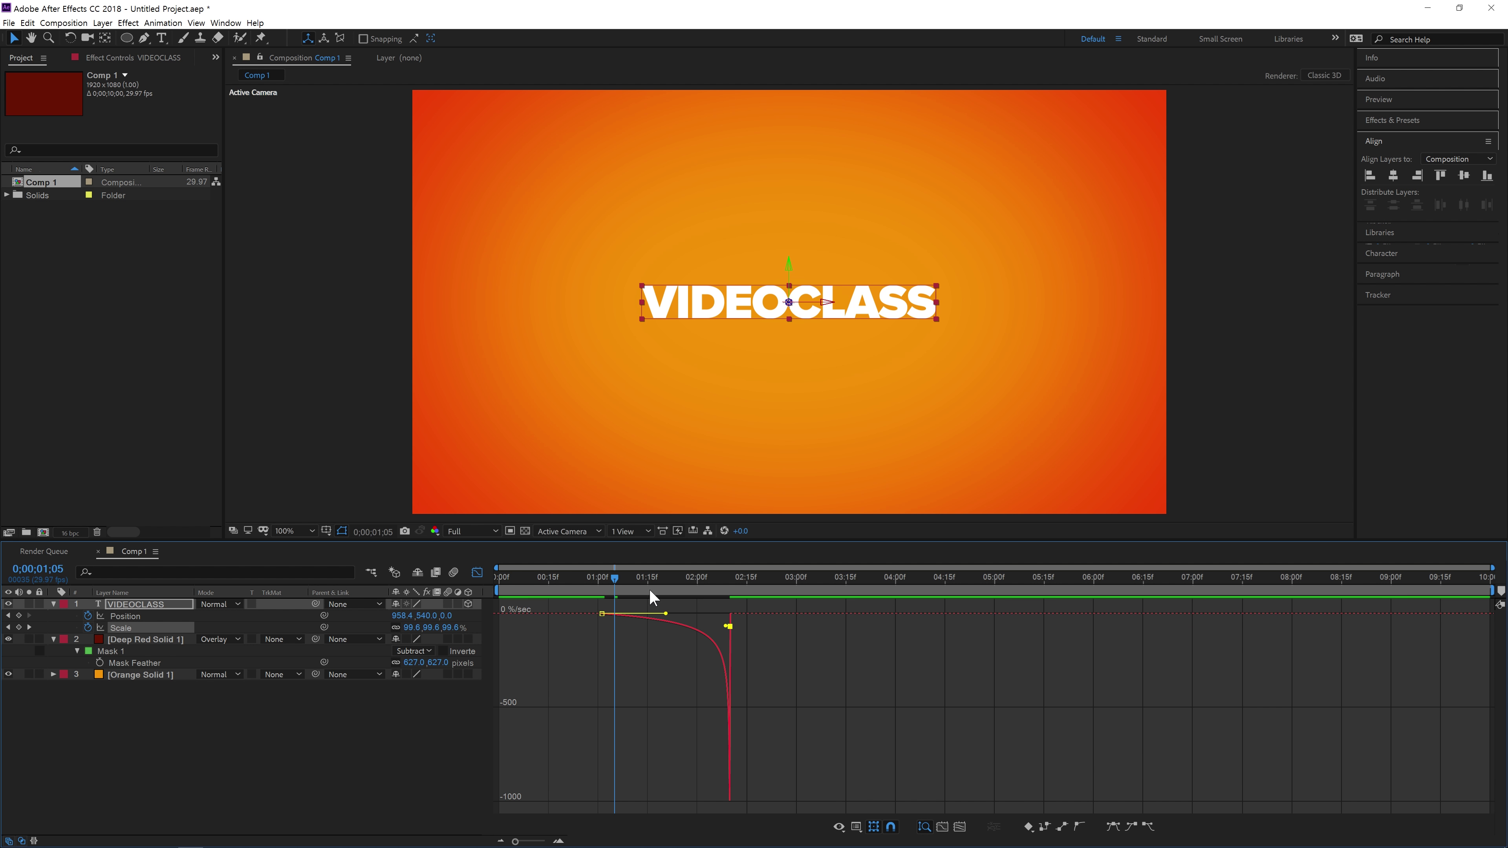
drag(608, 615, 726, 644)
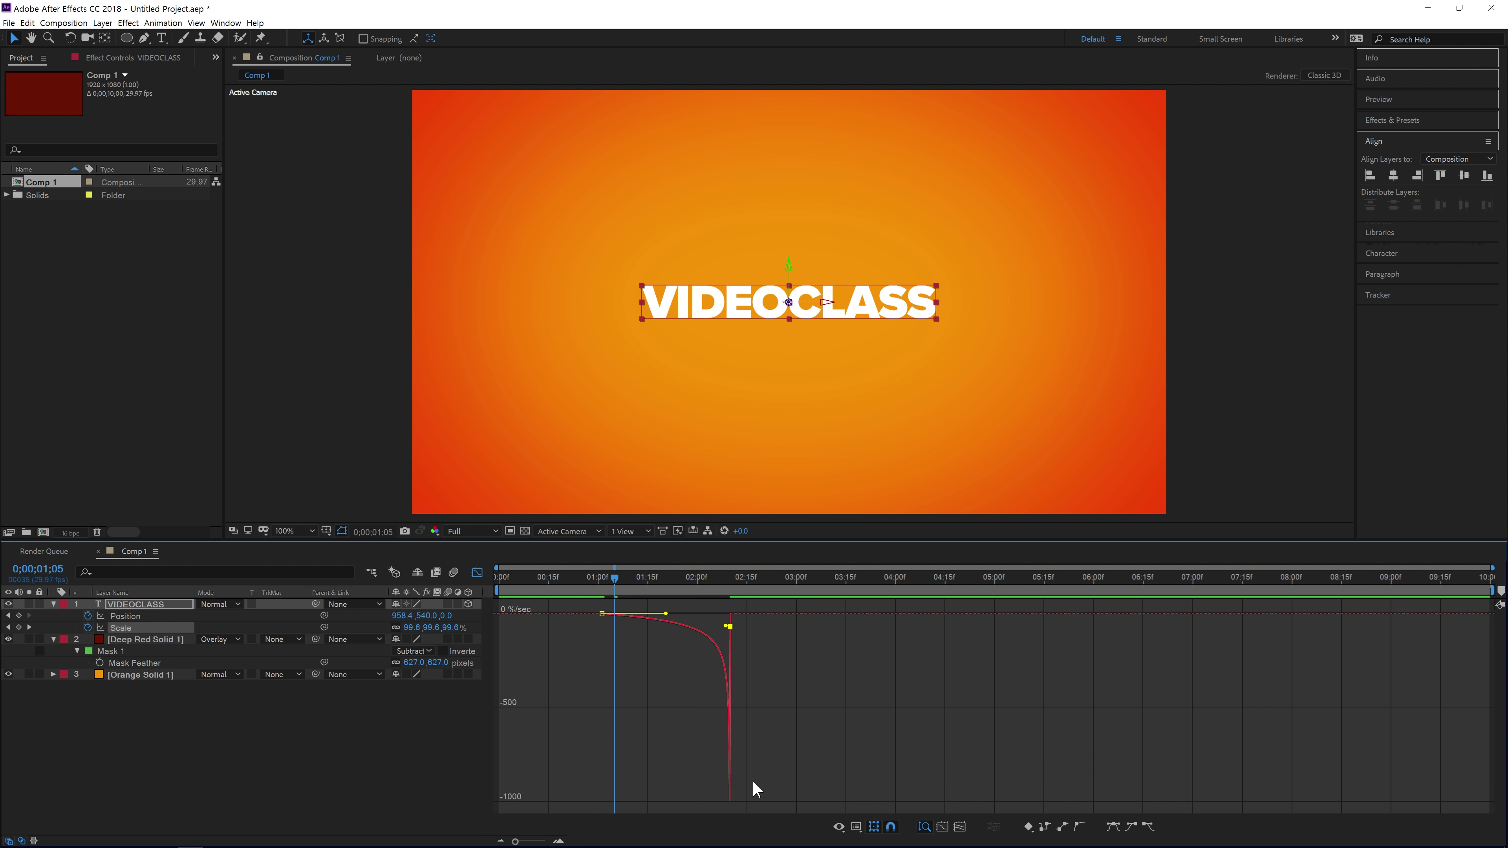
Preview the eased scale-out, close the Graph Editor, and return the current time indicator to the start.
key(space)
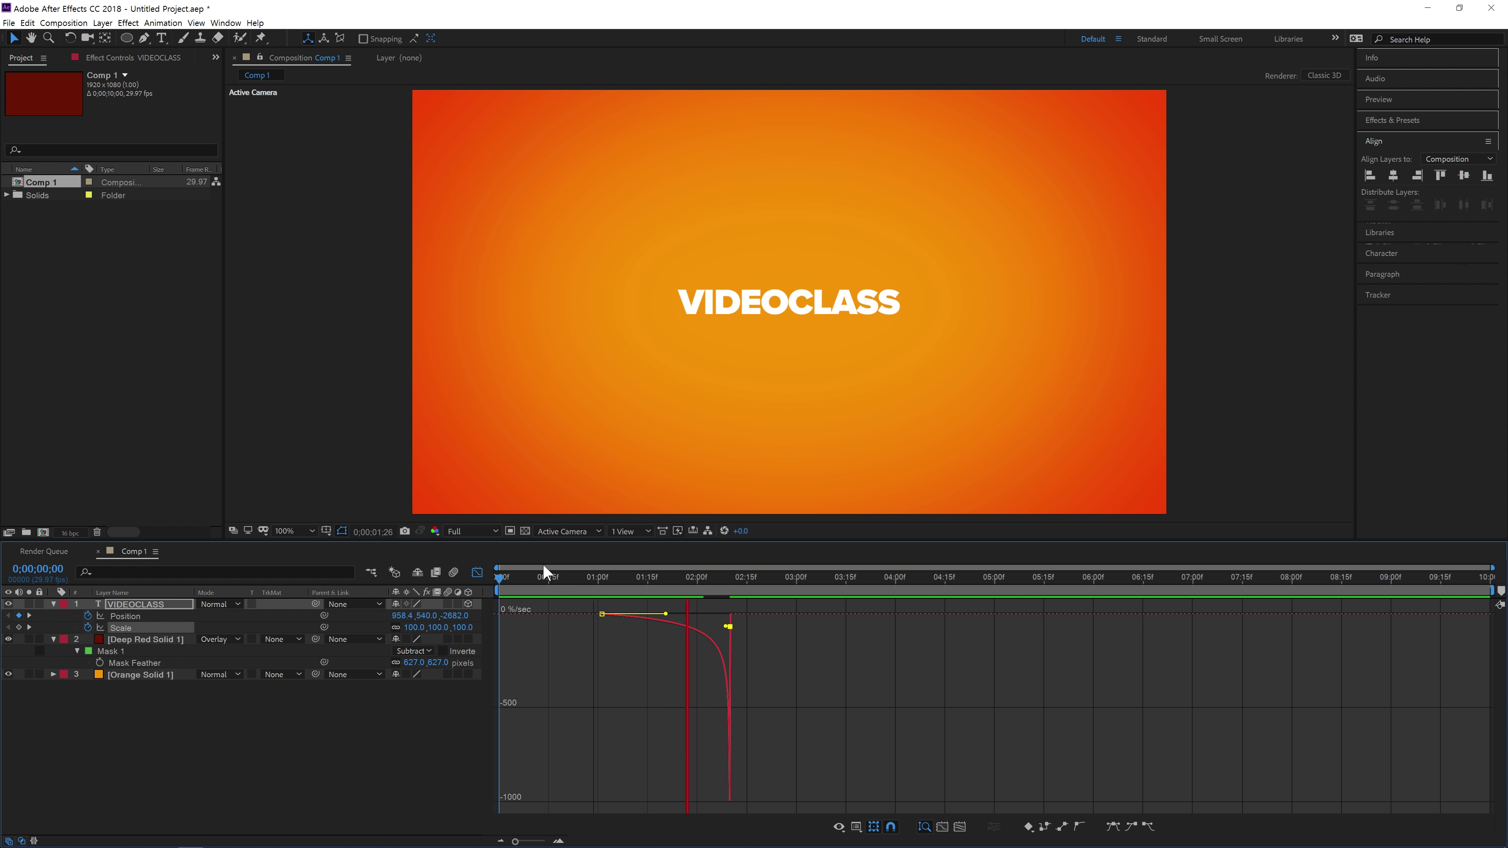
key(space)
drag(627, 572, 475, 575)
click(477, 572)
click(574, 574)
key(space)
click(617, 578)
mouse_move(617, 581)
mouse_down()
mouse_move(641, 572)
mouse_move(596, 586)
mouse_up()
key(space)
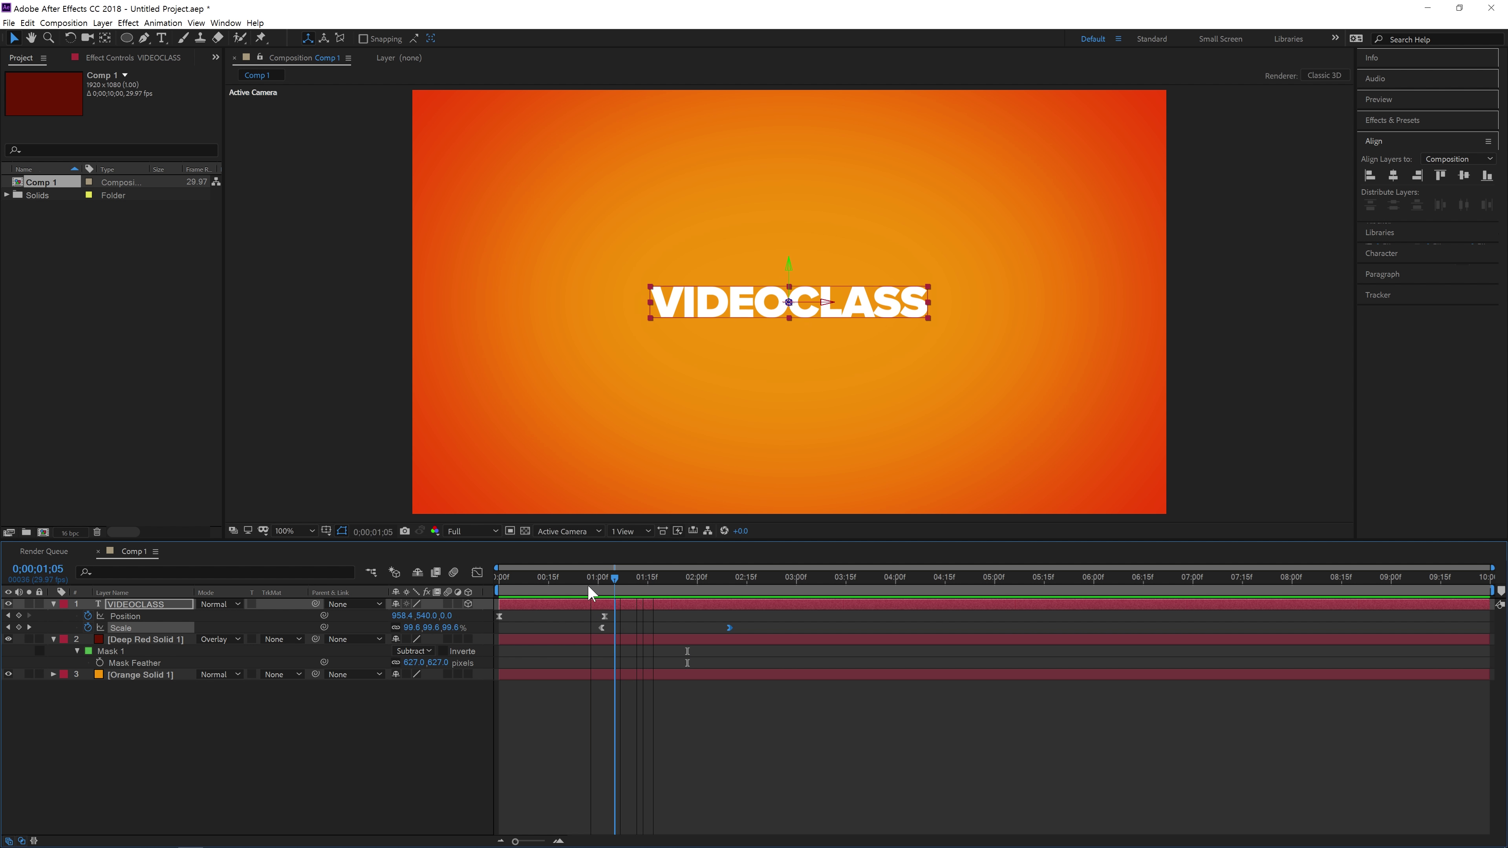
key(Home)
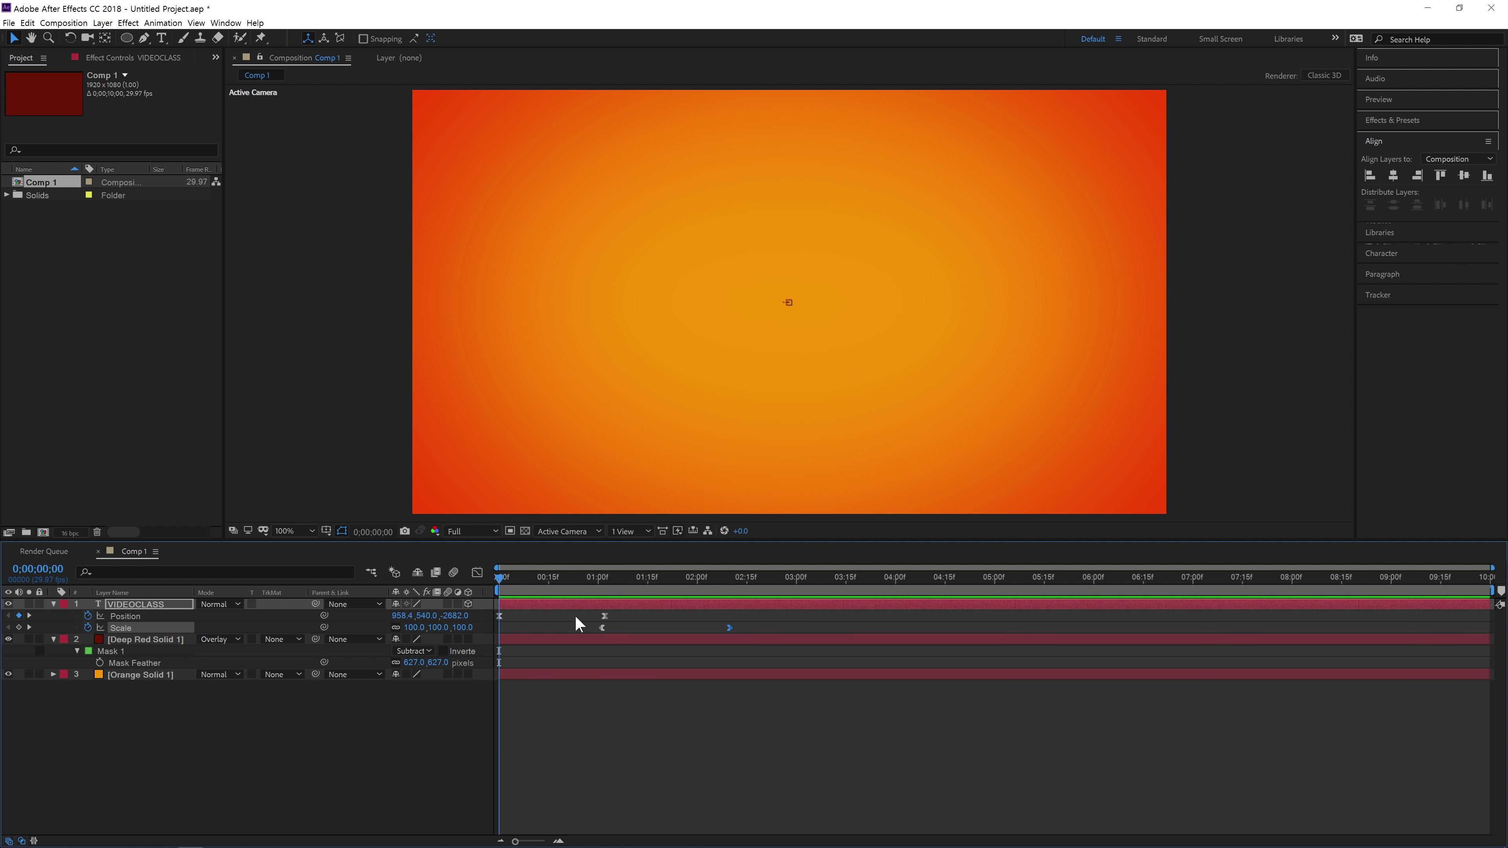
Move the VIDEOCLASS Scale keyframes earlier so the shrink starts at 0;00;00;21 and ends just after the 01:15f mark.
drag(566, 627, 676, 630)
click(688, 630)
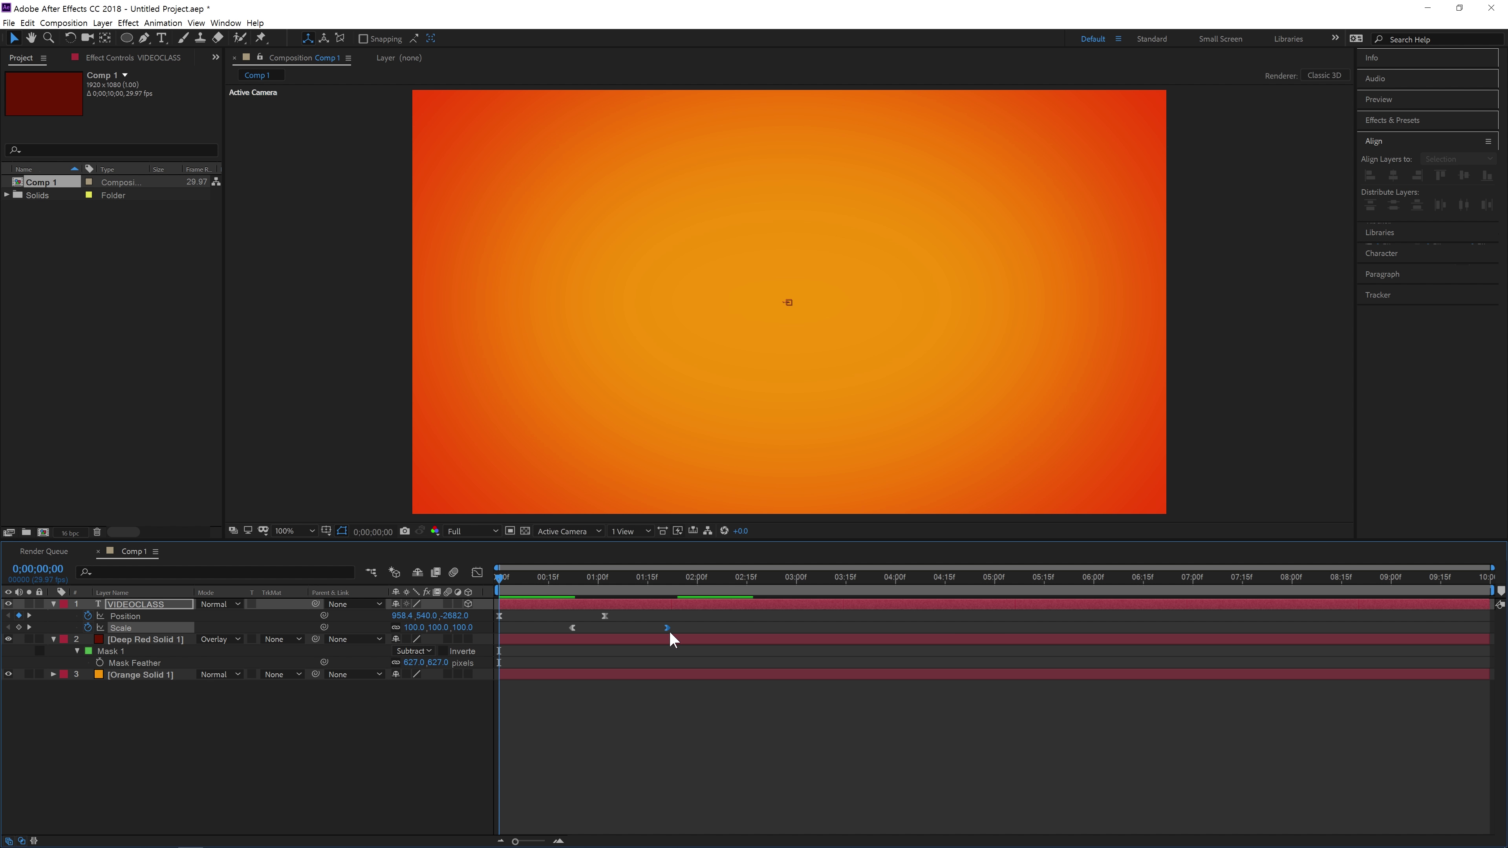
drag(572, 628, 566, 628)
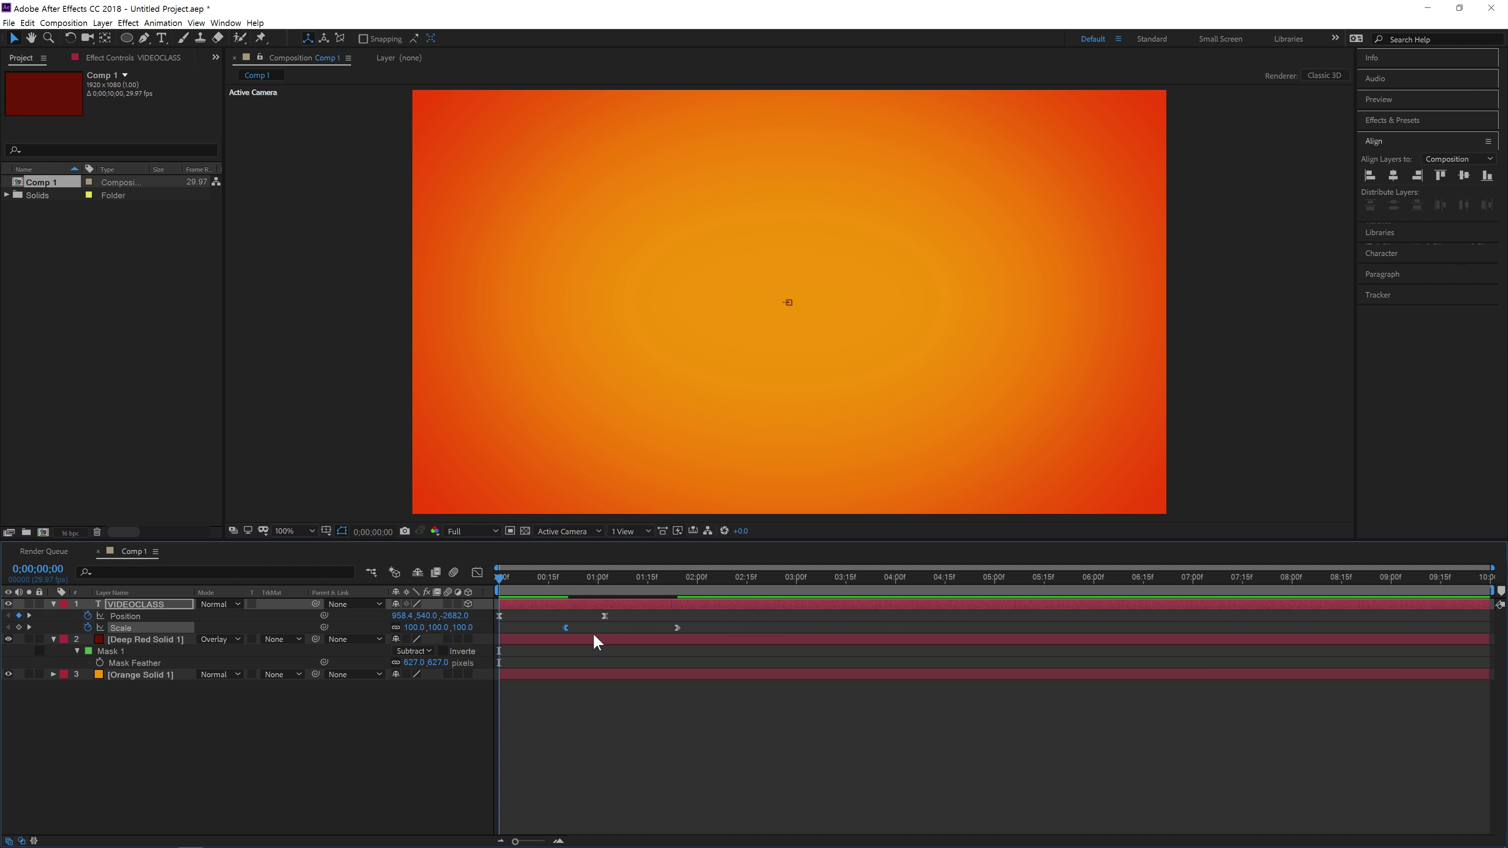
drag(681, 631, 667, 629)
mouse_move(566, 628)
mouse_down()
mouse_move(608, 623)
mouse_move(571, 628)
mouse_up()
Preview the retimed VIDEOCLASS fly-in and shrink from the start of the timeline.
key(space)
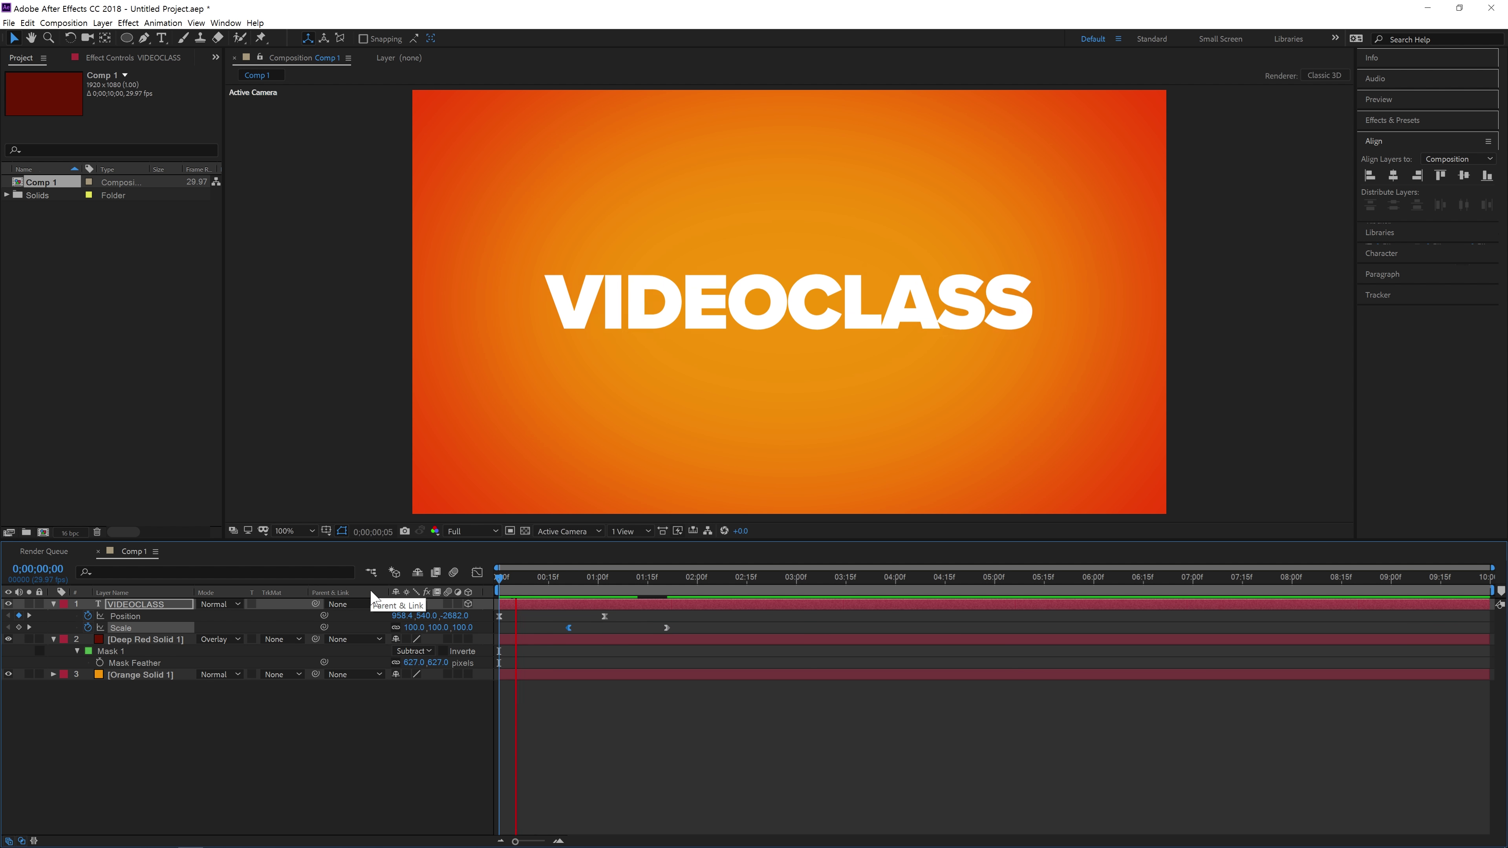
drag(654, 580, 418, 579)
key(space)
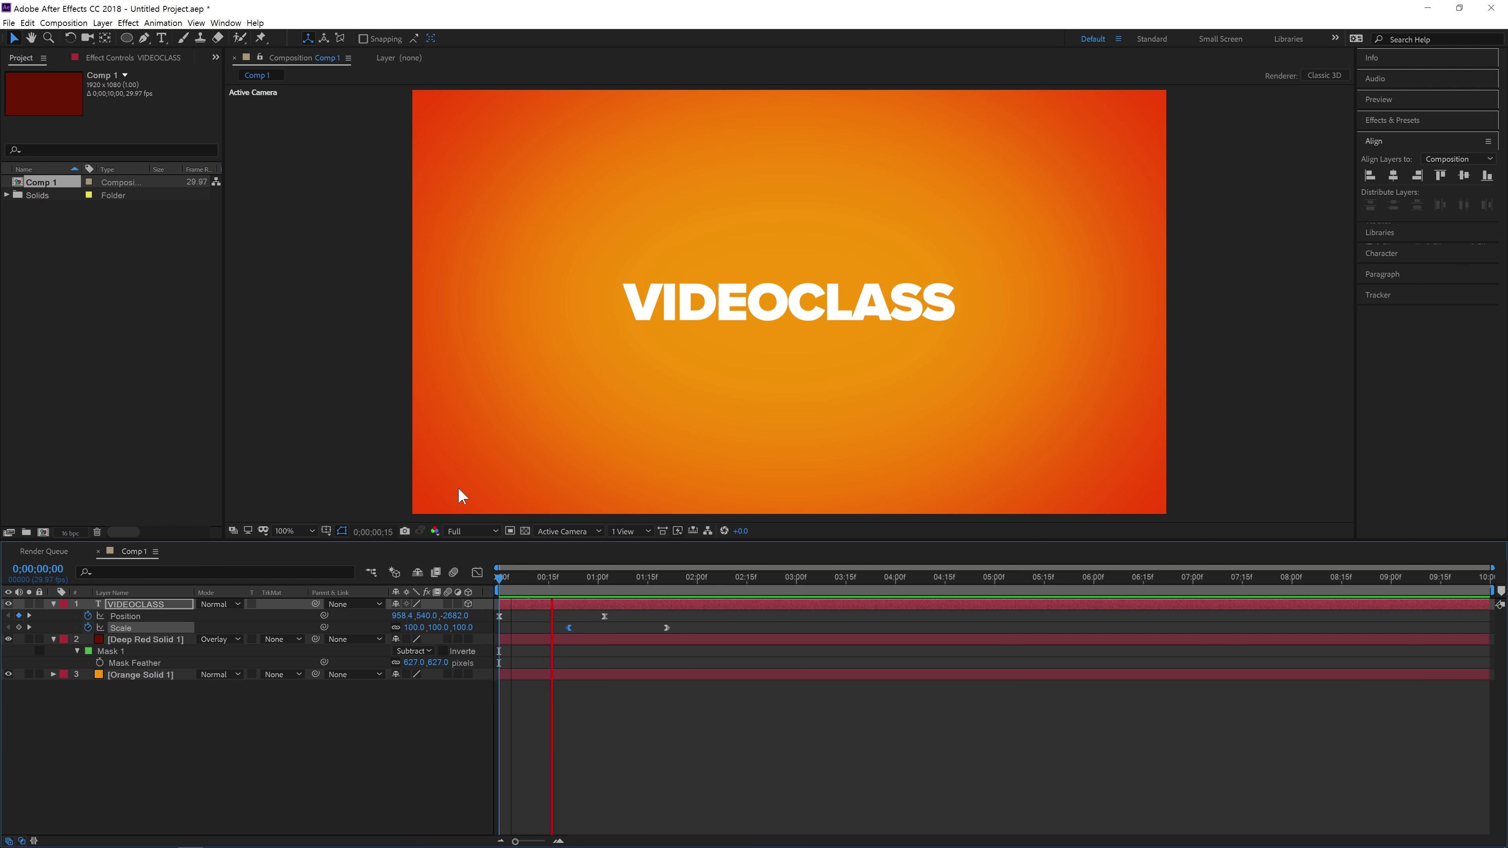
key(q)
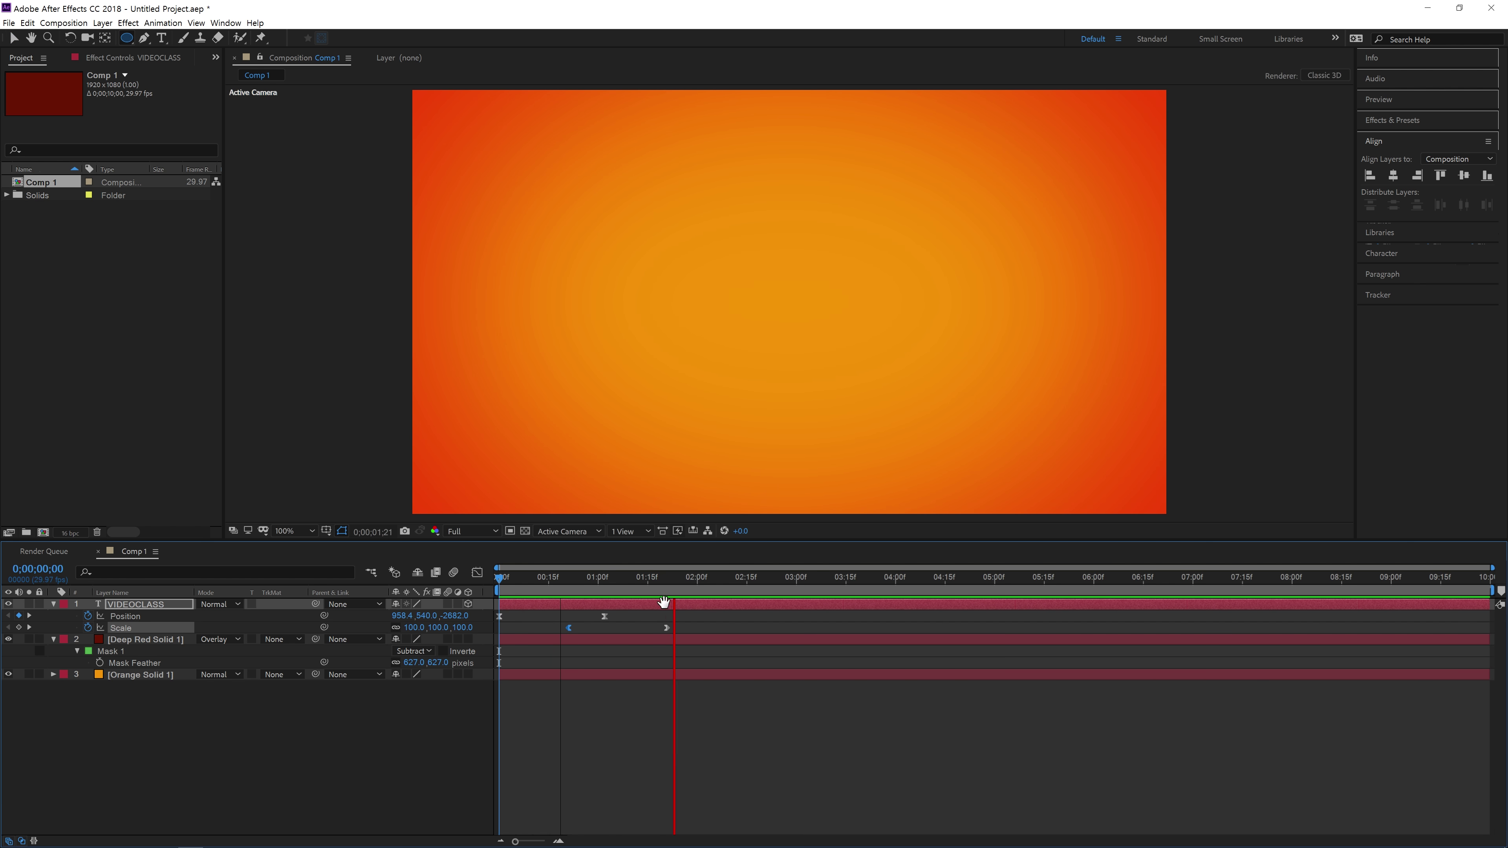
key(space)
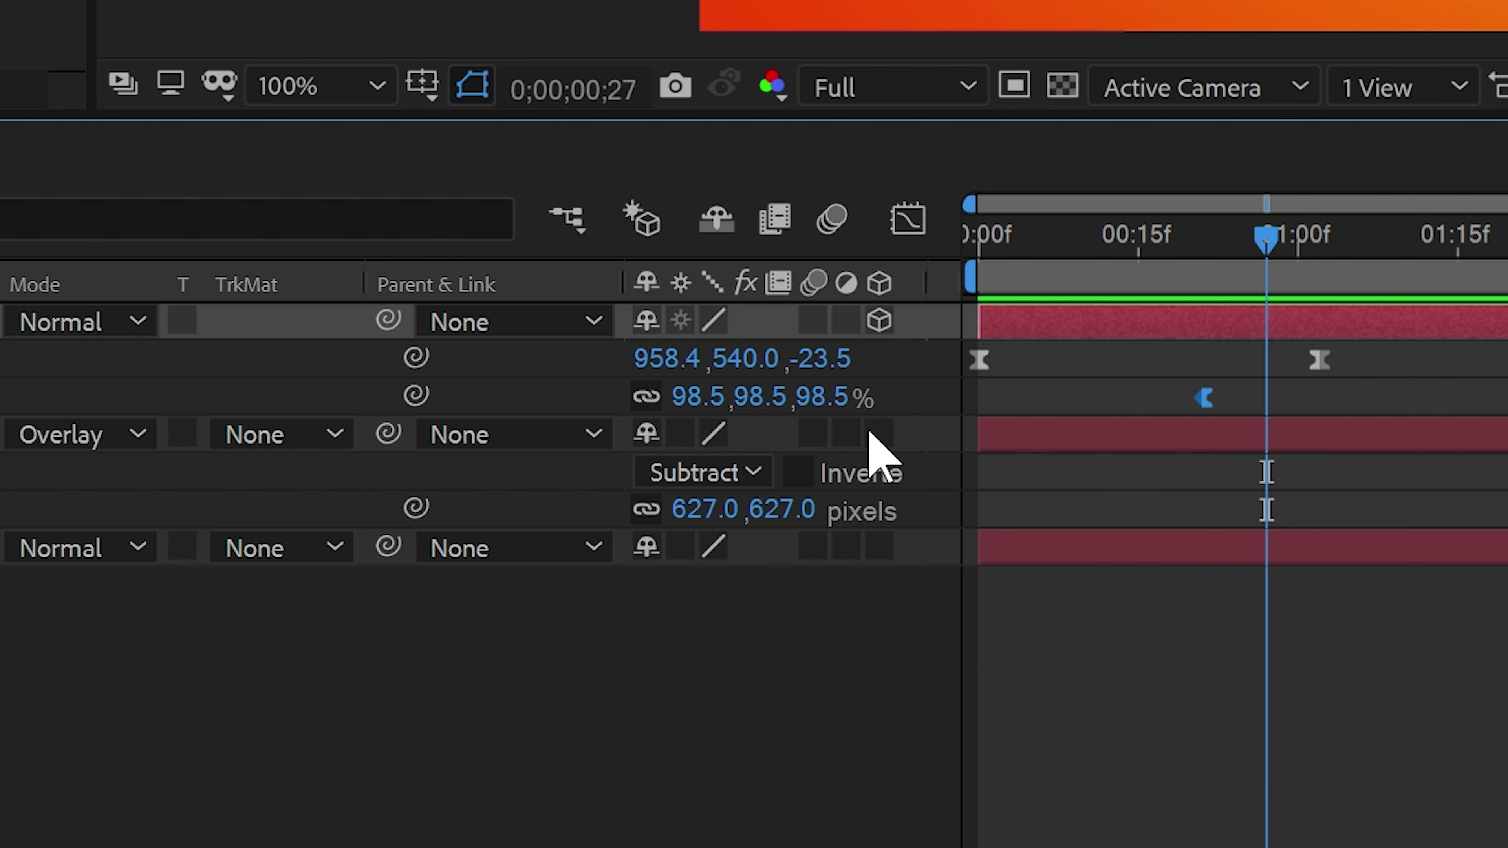
Enable motion blur for the VIDEOCLASS layer and for the composition, with the current time indicator at 0;00;00;21.
click(448, 604)
drag(1266, 243, 1201, 285)
click(838, 223)
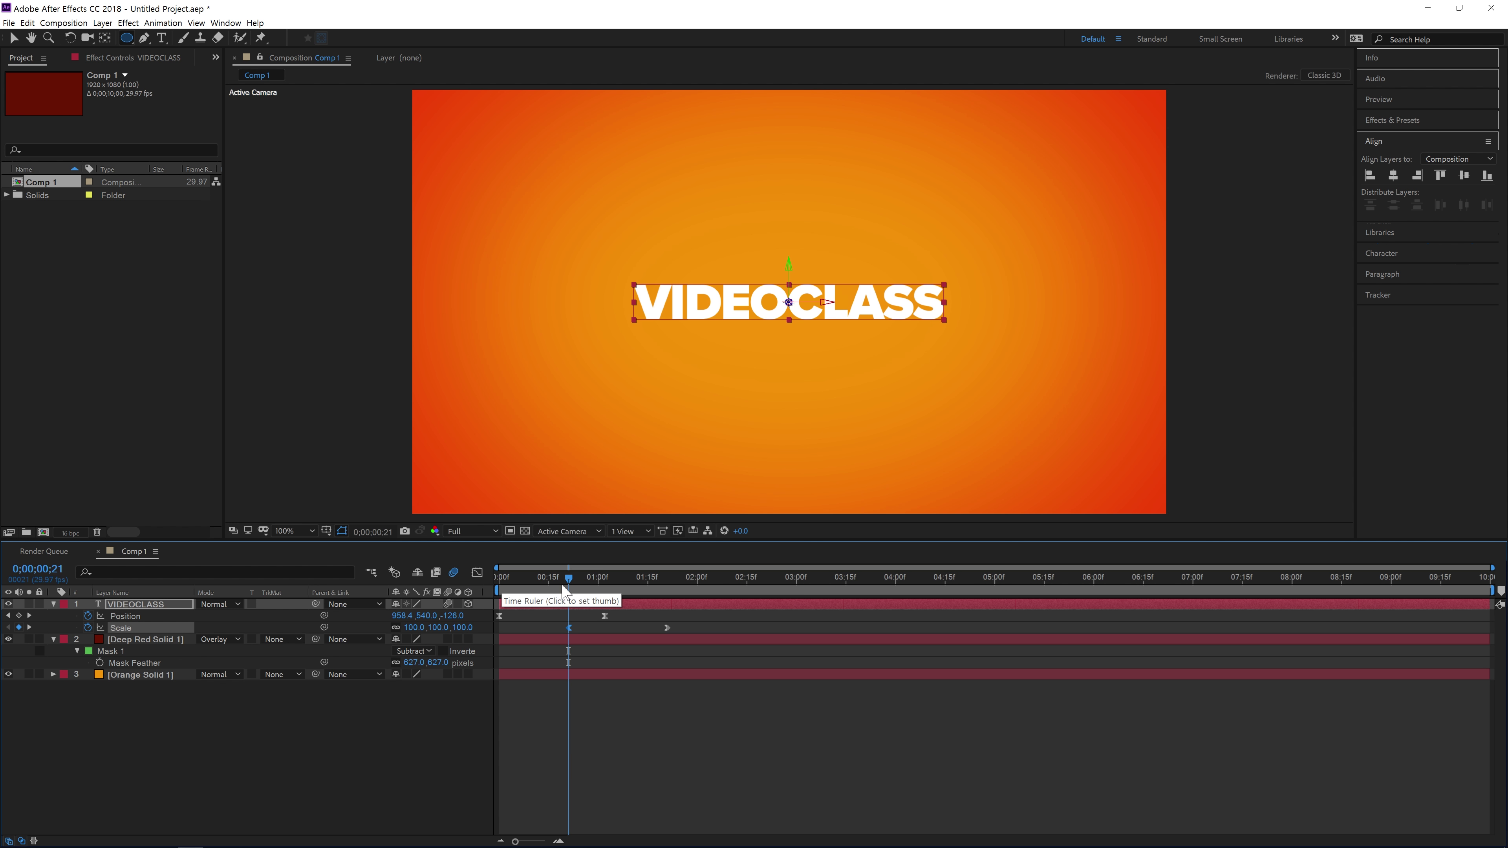
Preview the title animation with motion blur from the start of the timeline.
click(979, 232)
key(space)
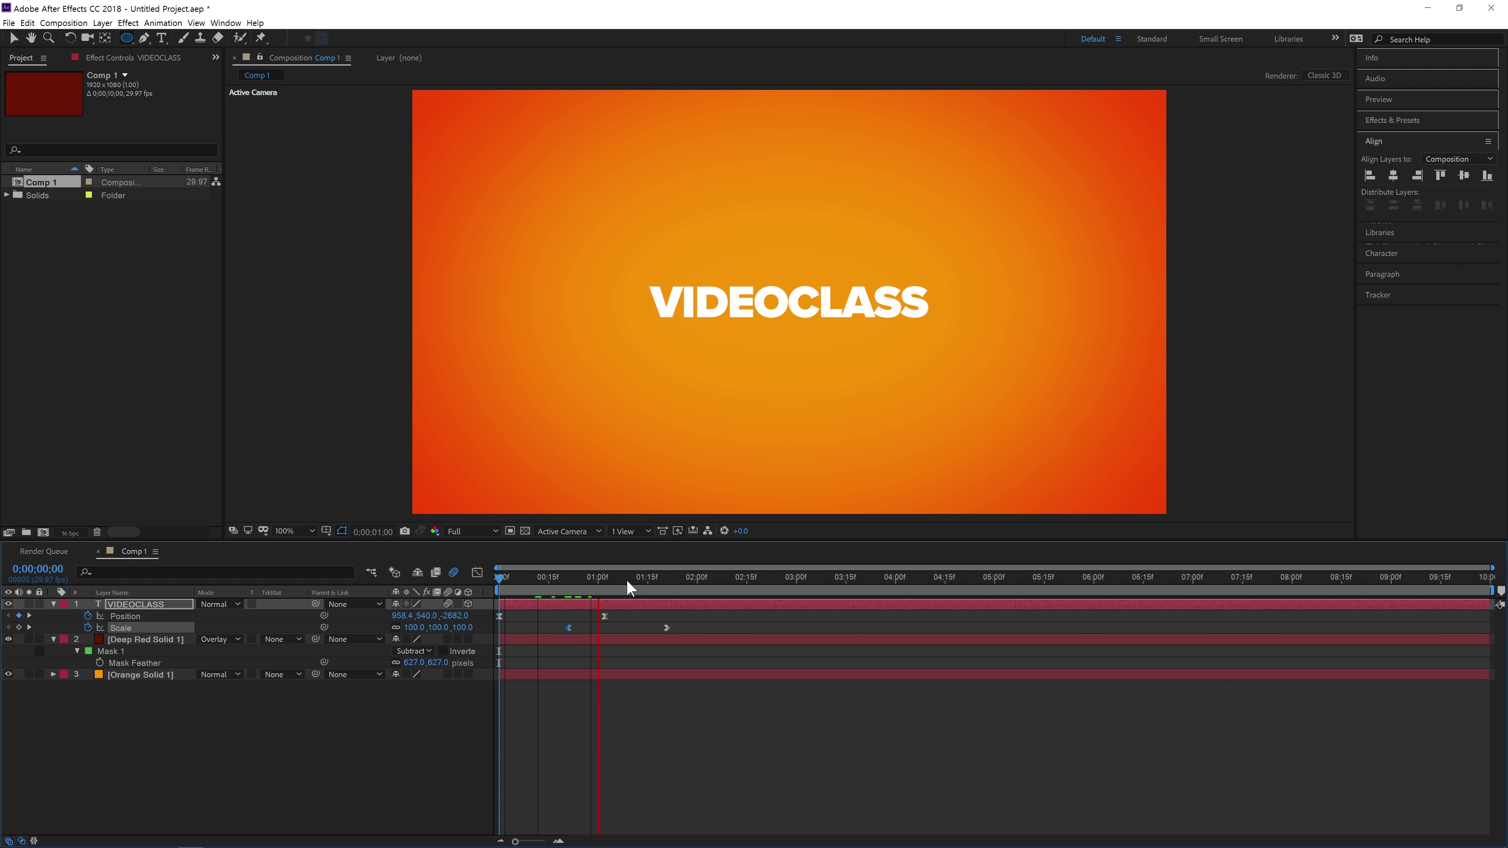
click(642, 587)
key(space)
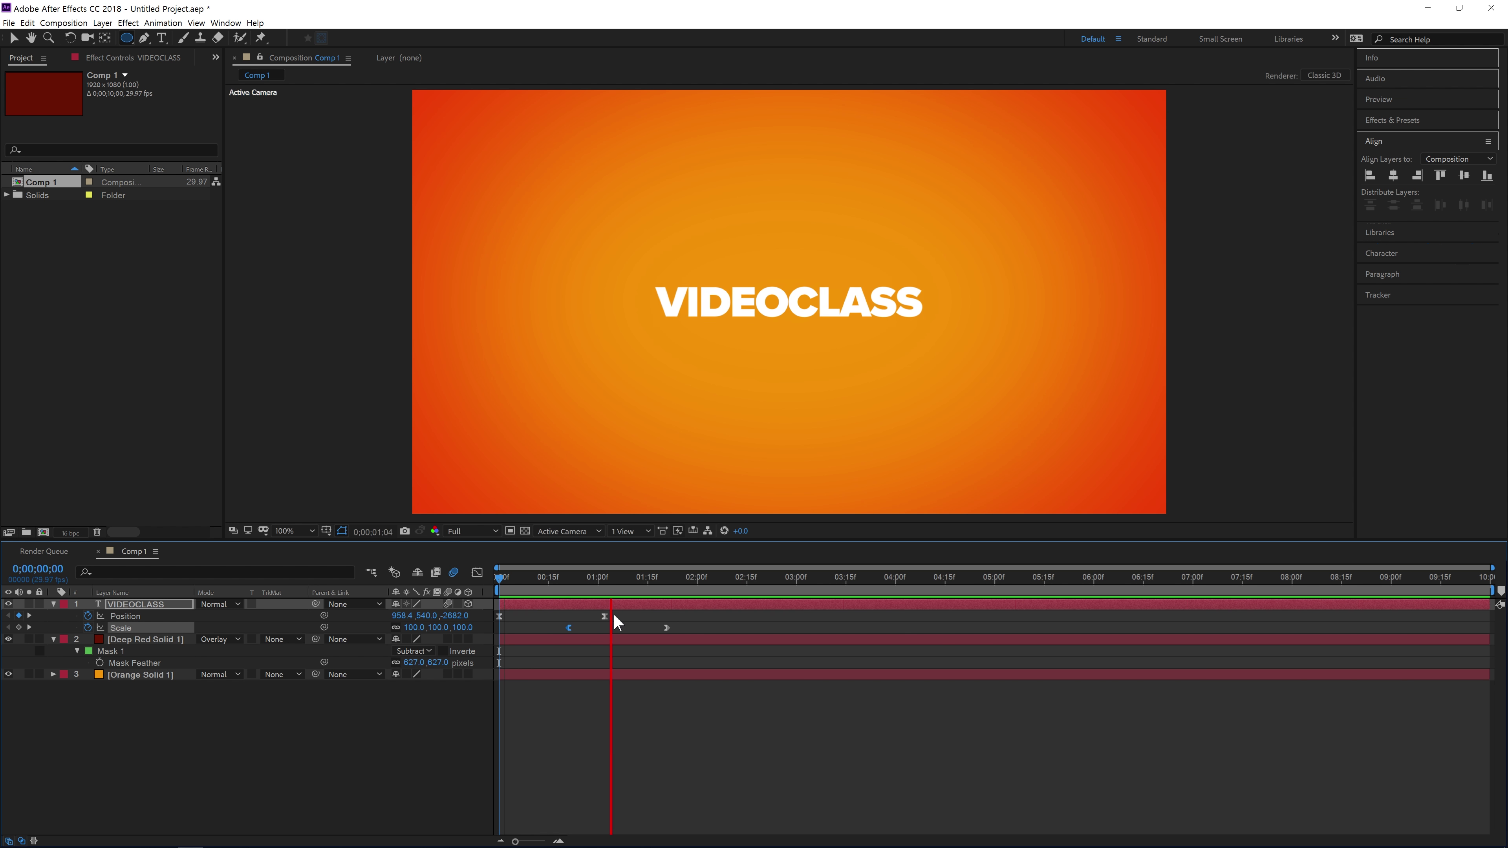
Move VIDEOCLASS's last Position keyframe later and its first Scale keyframe earlier, to about 0;00;01;05 and 0;00;00;17.
key(space)
click(584, 576)
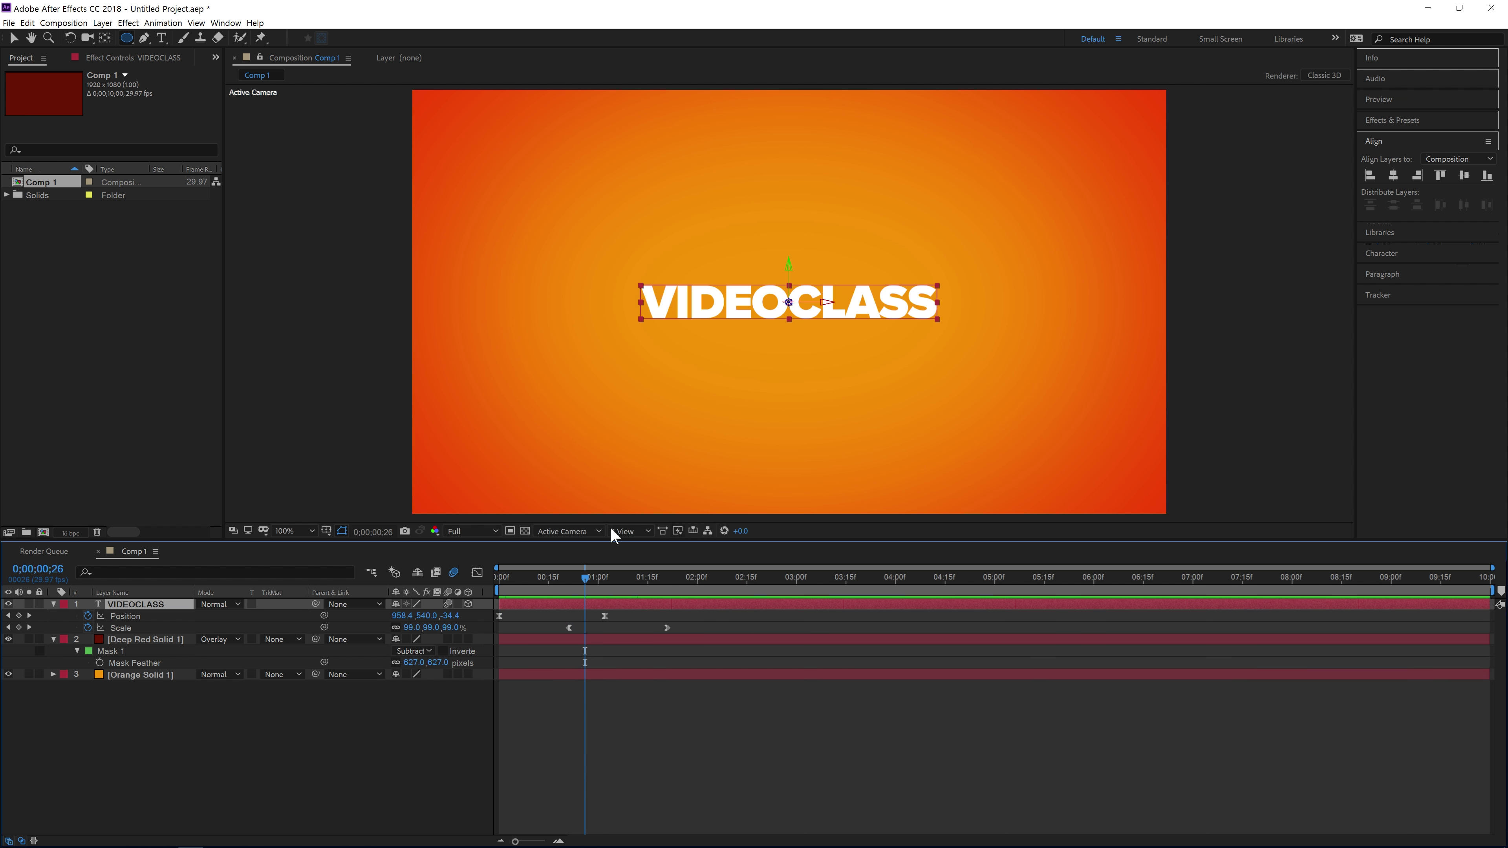
drag(499, 612, 685, 629)
click(625, 624)
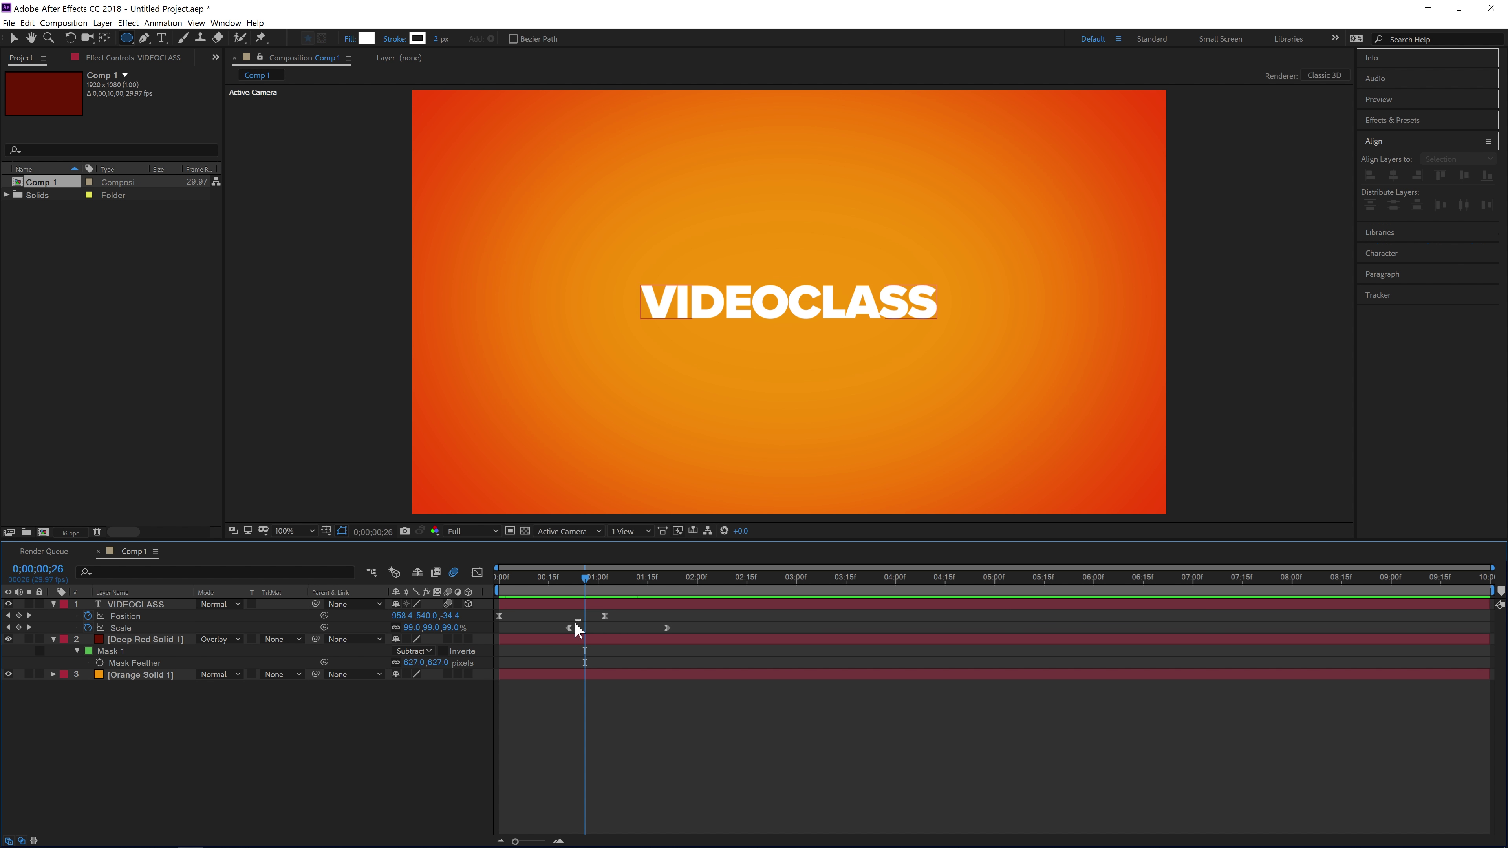
click(605, 616)
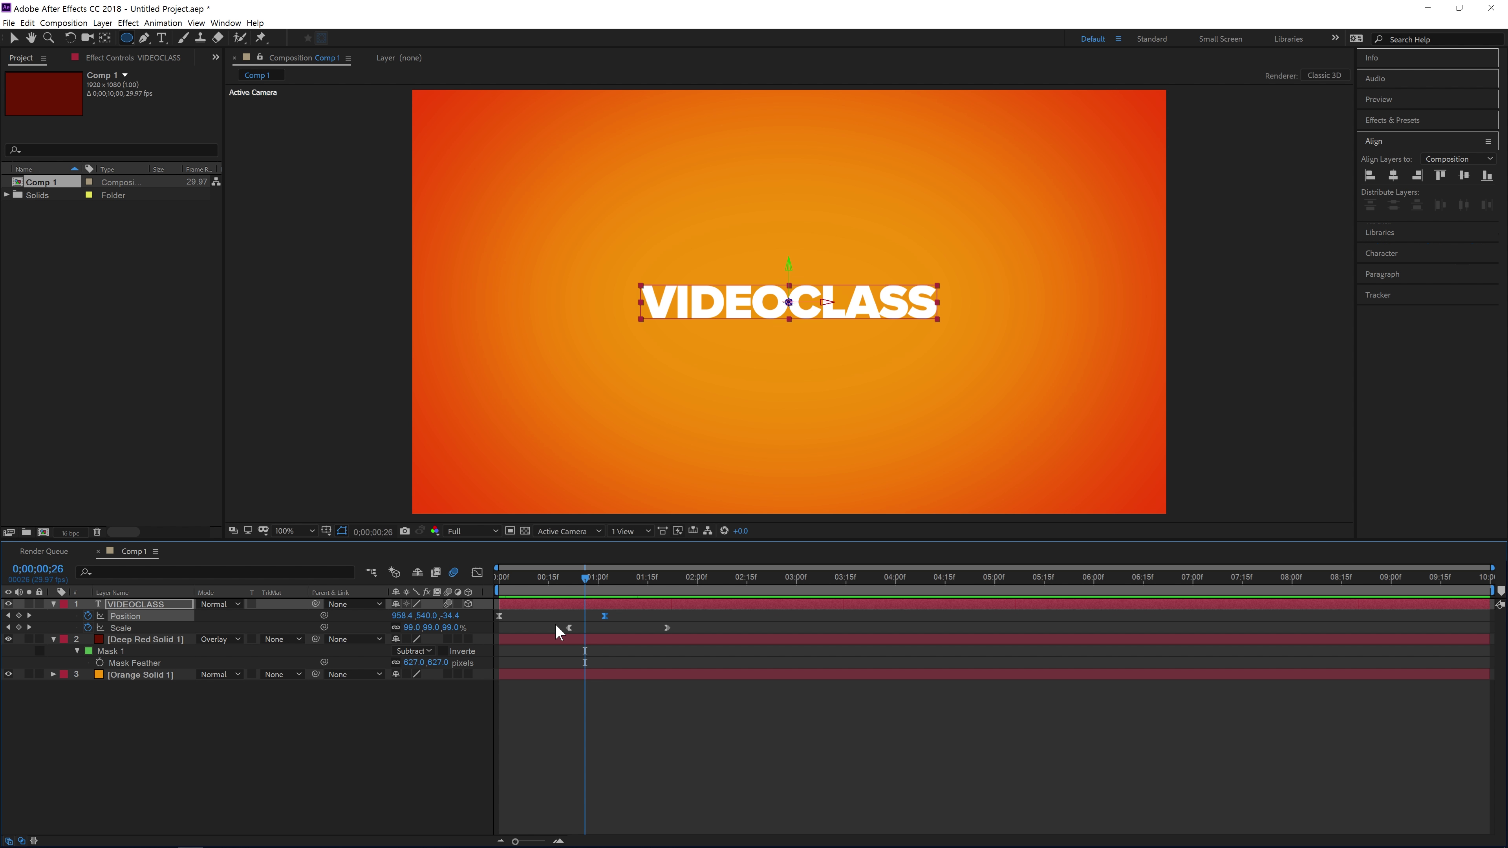
Preview the fly-in and shrink with the longer keyframe overlap and return to the first frame.
key(space)
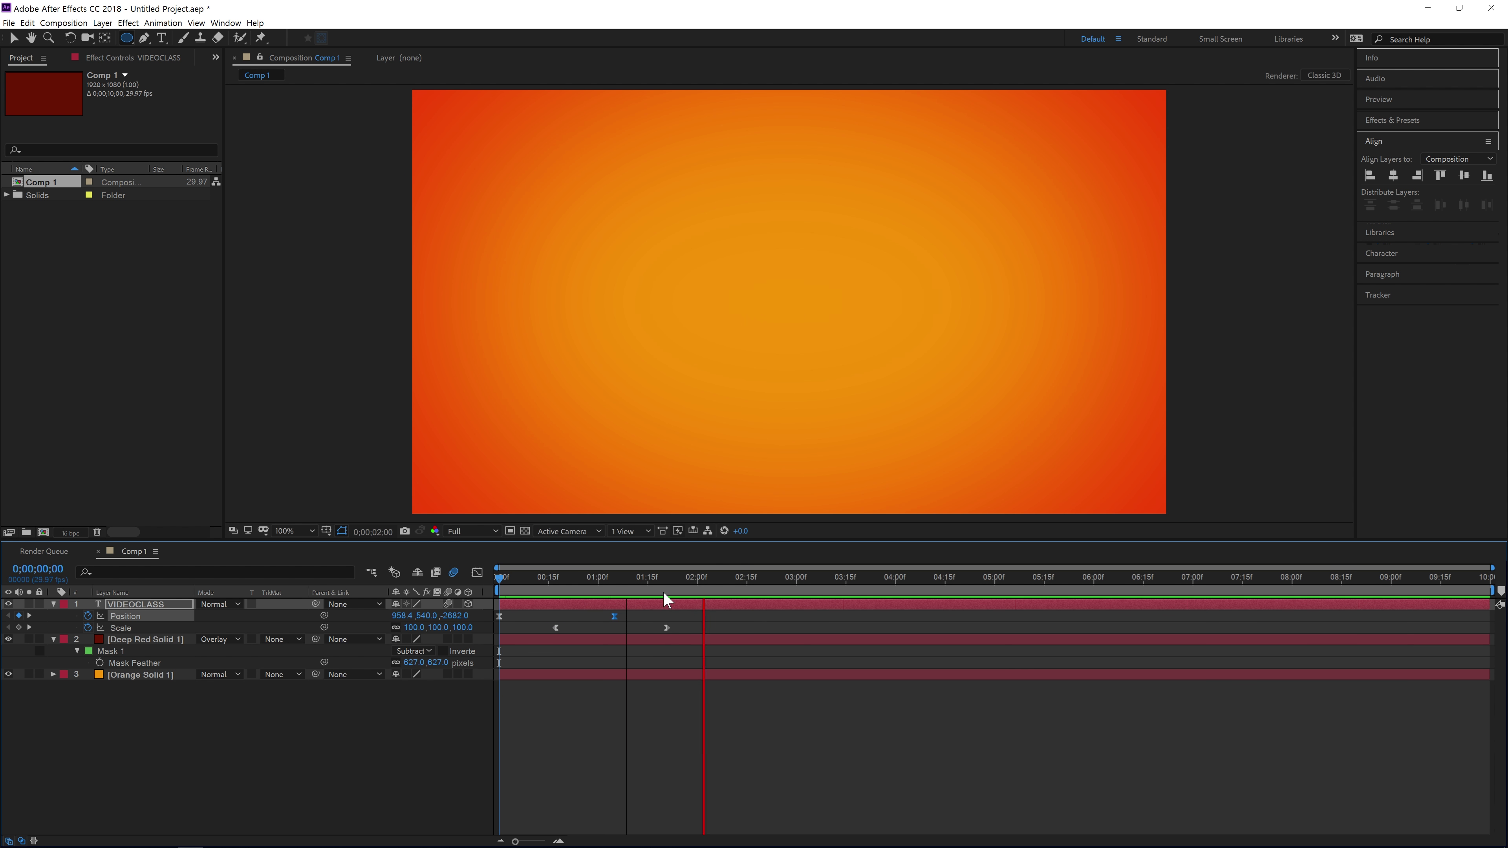
key(space)
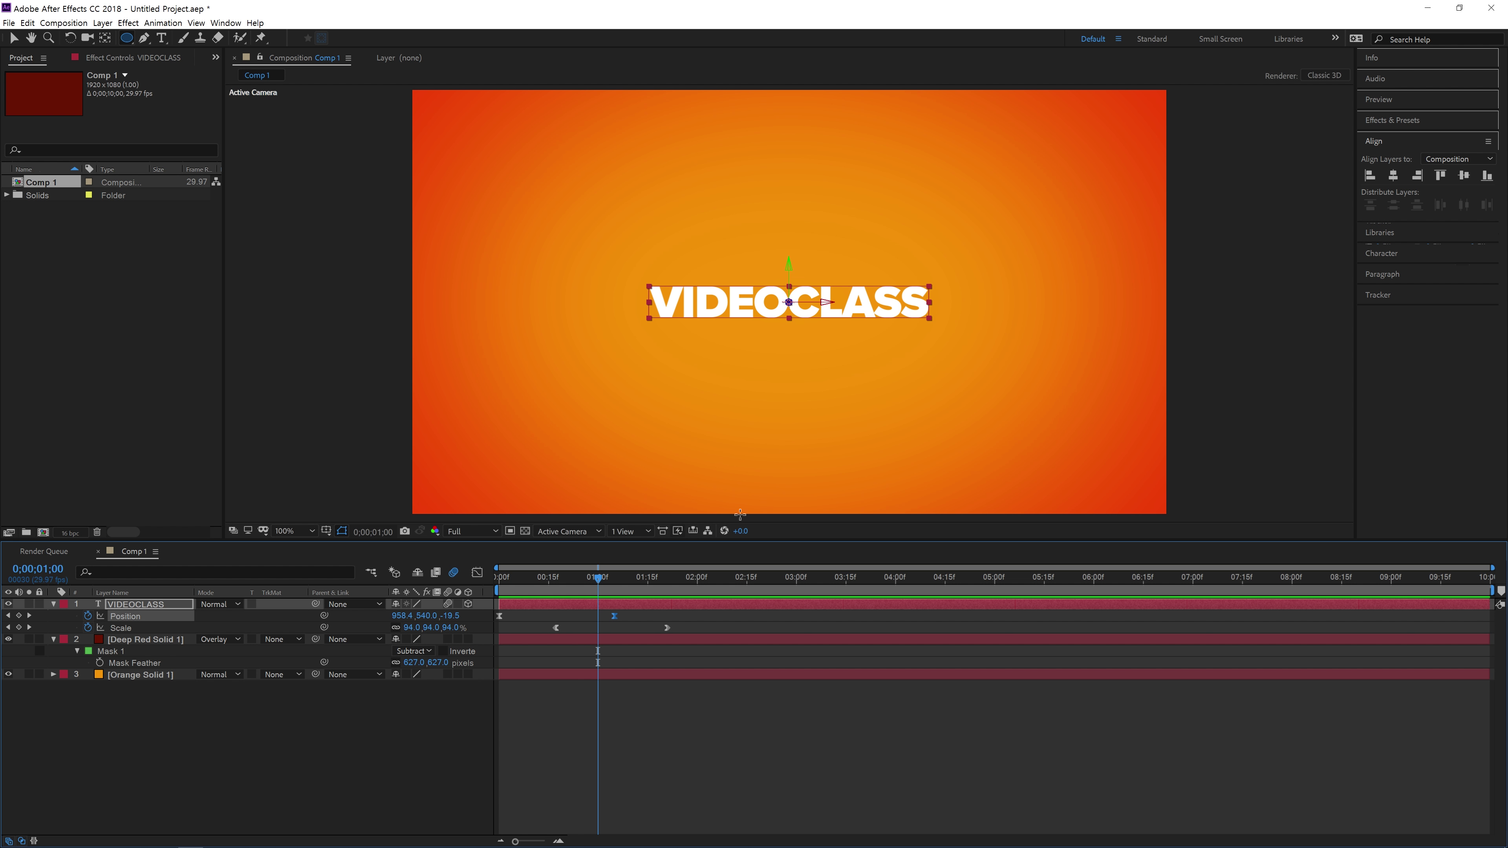
drag(598, 588, 421, 664)
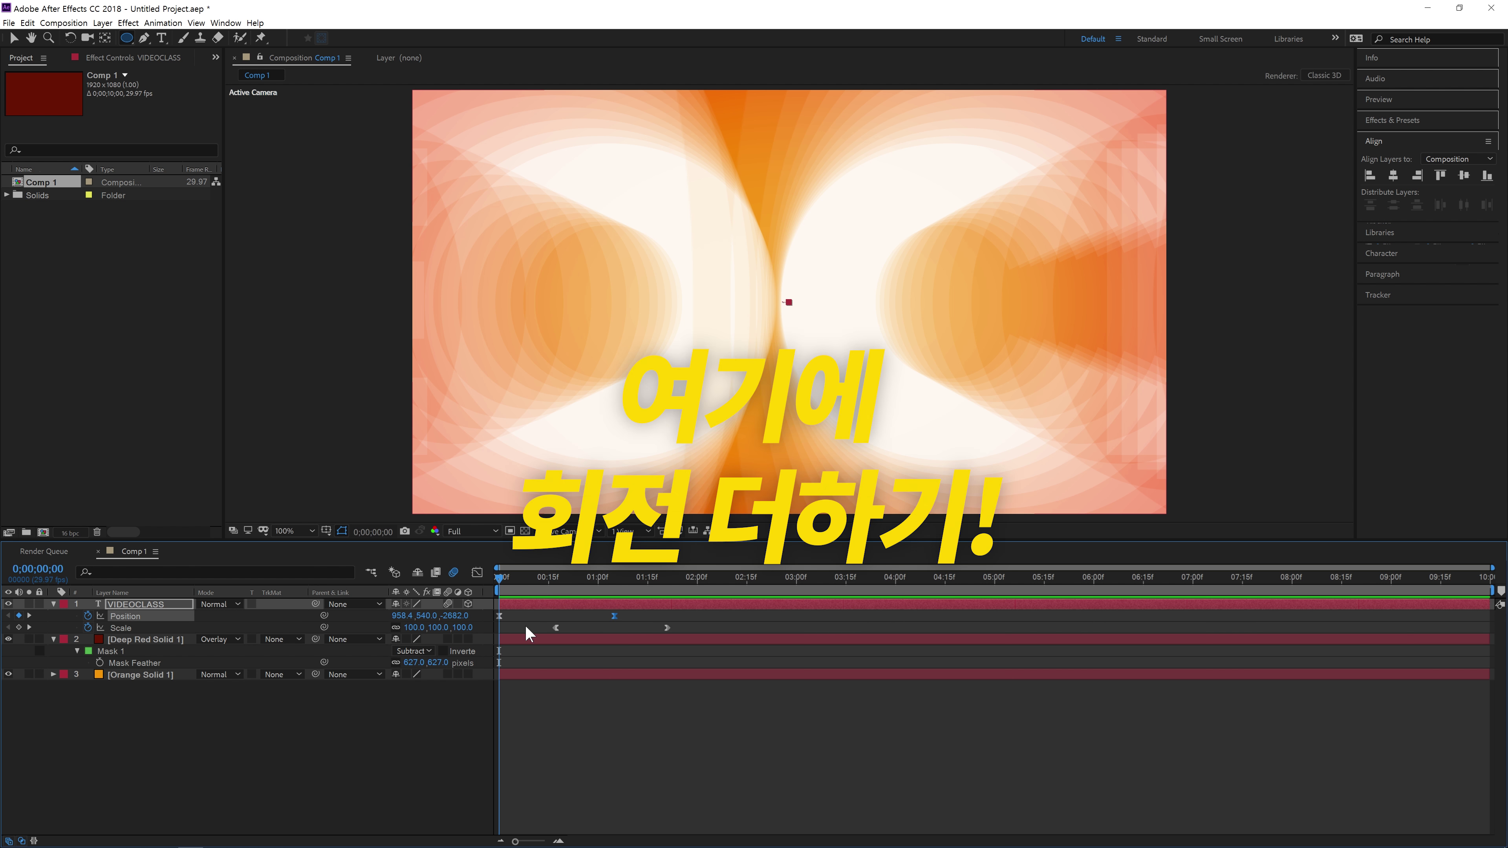
Try rotating the VIDEOCLASS text with the Rotation tool near 0;00;01;00 and undo the rotation.
drag(507, 593, 599, 555)
key(w)
drag(760, 301, 788, 323)
key(ctrl+z)
key(v)
Reveal VIDEOCLASS's rotation properties, enable Orientation keyframing at the first frame, and move that keyframe to 0;00;01;00.
drag(597, 576, 481, 616)
click(132, 609)
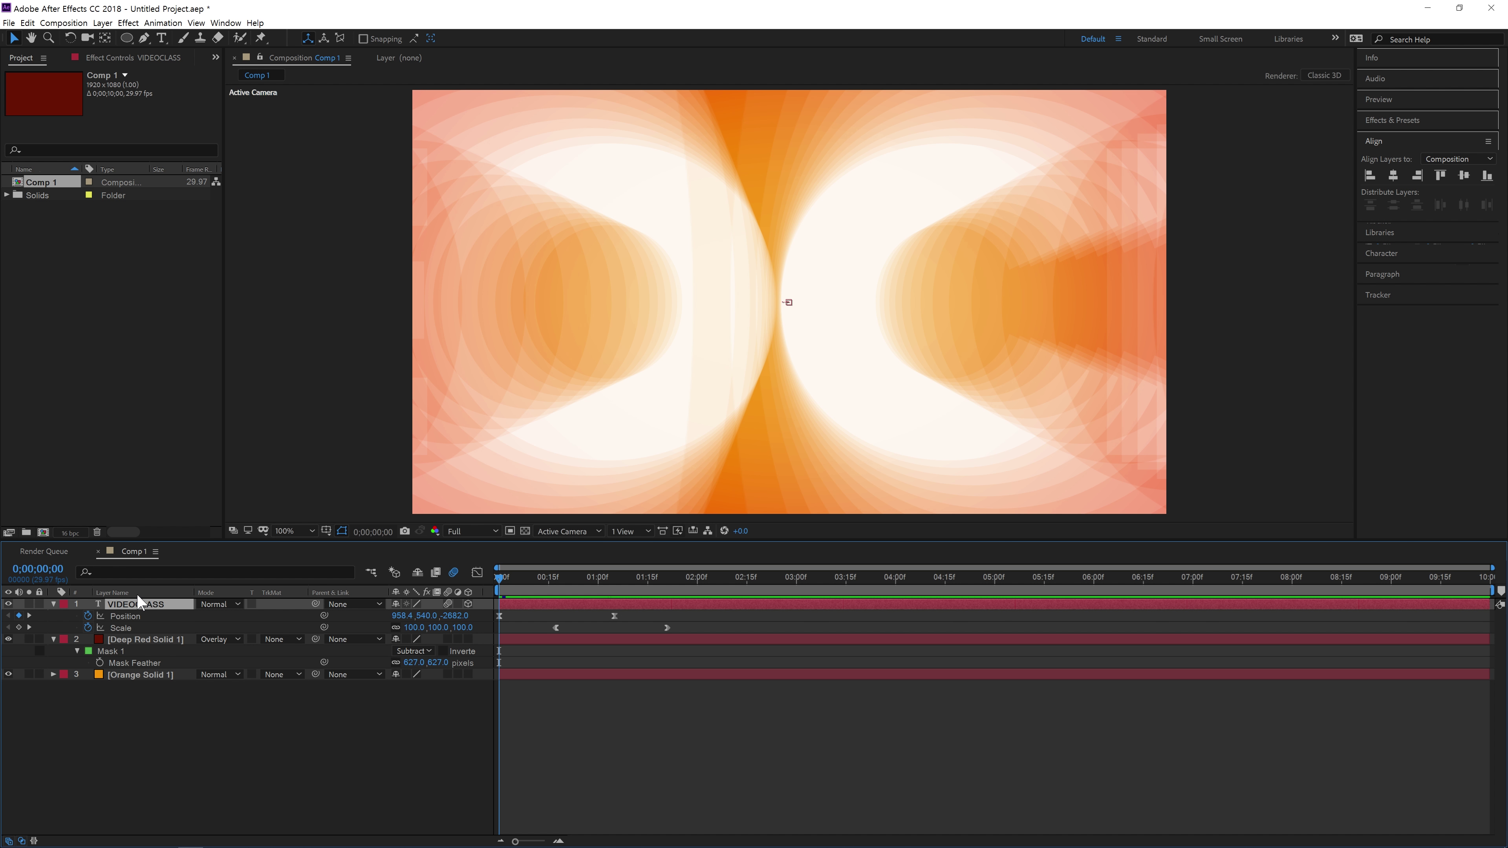
key(shift+r)
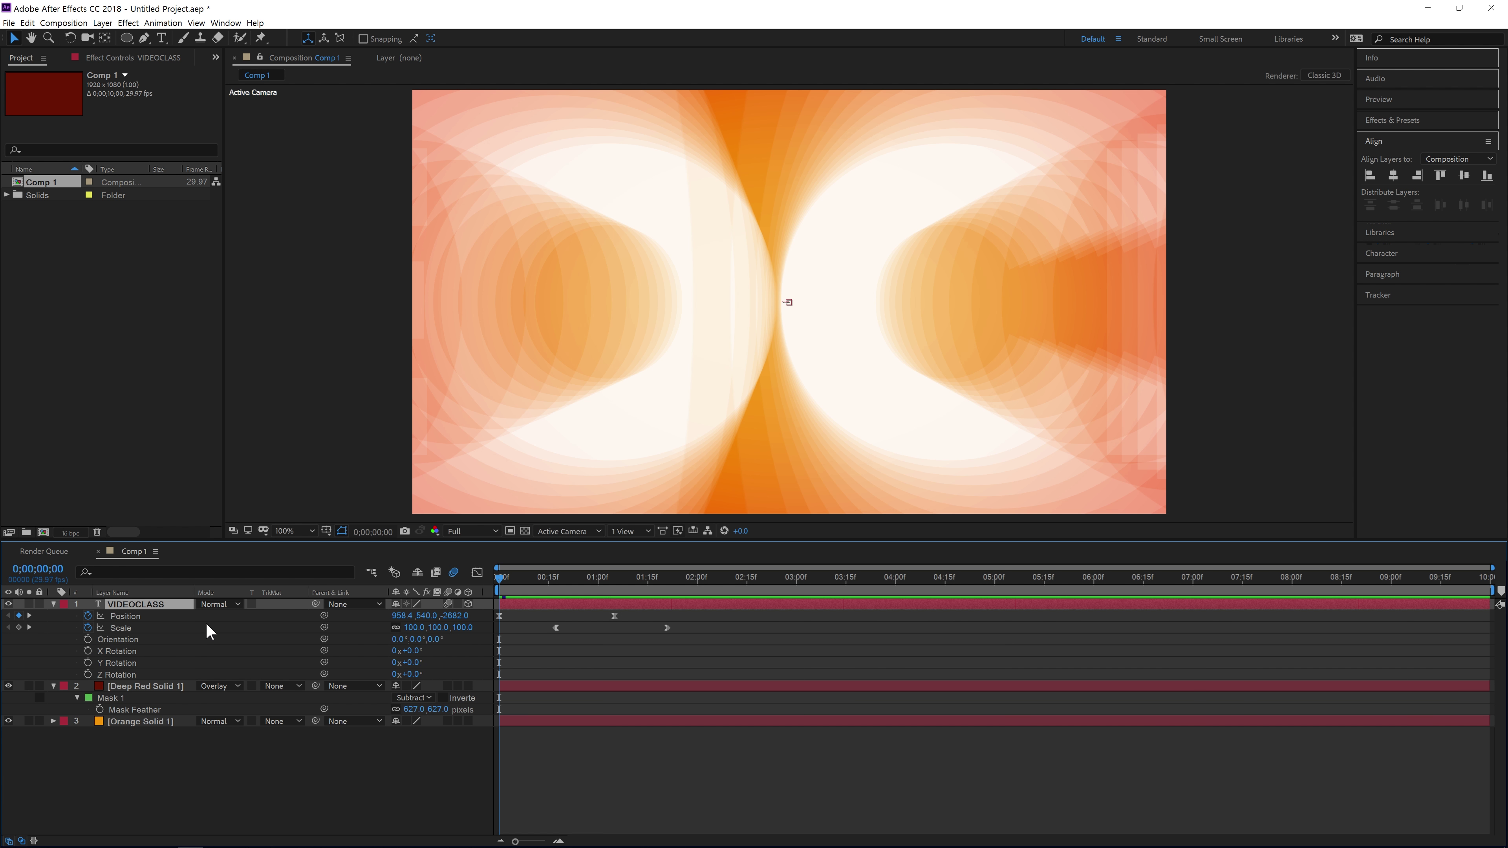
click(125, 642)
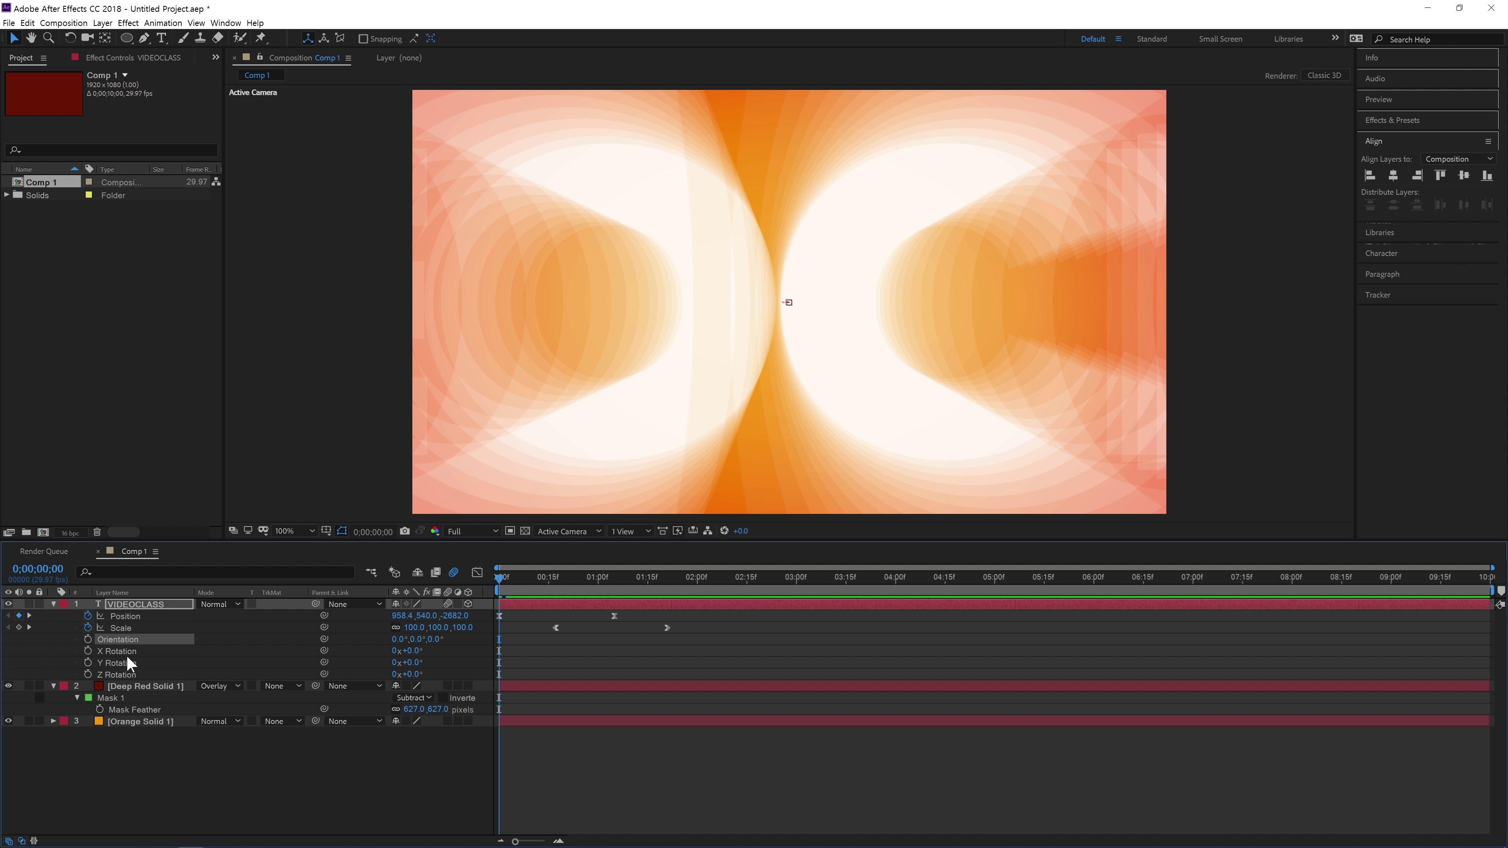
click(87, 639)
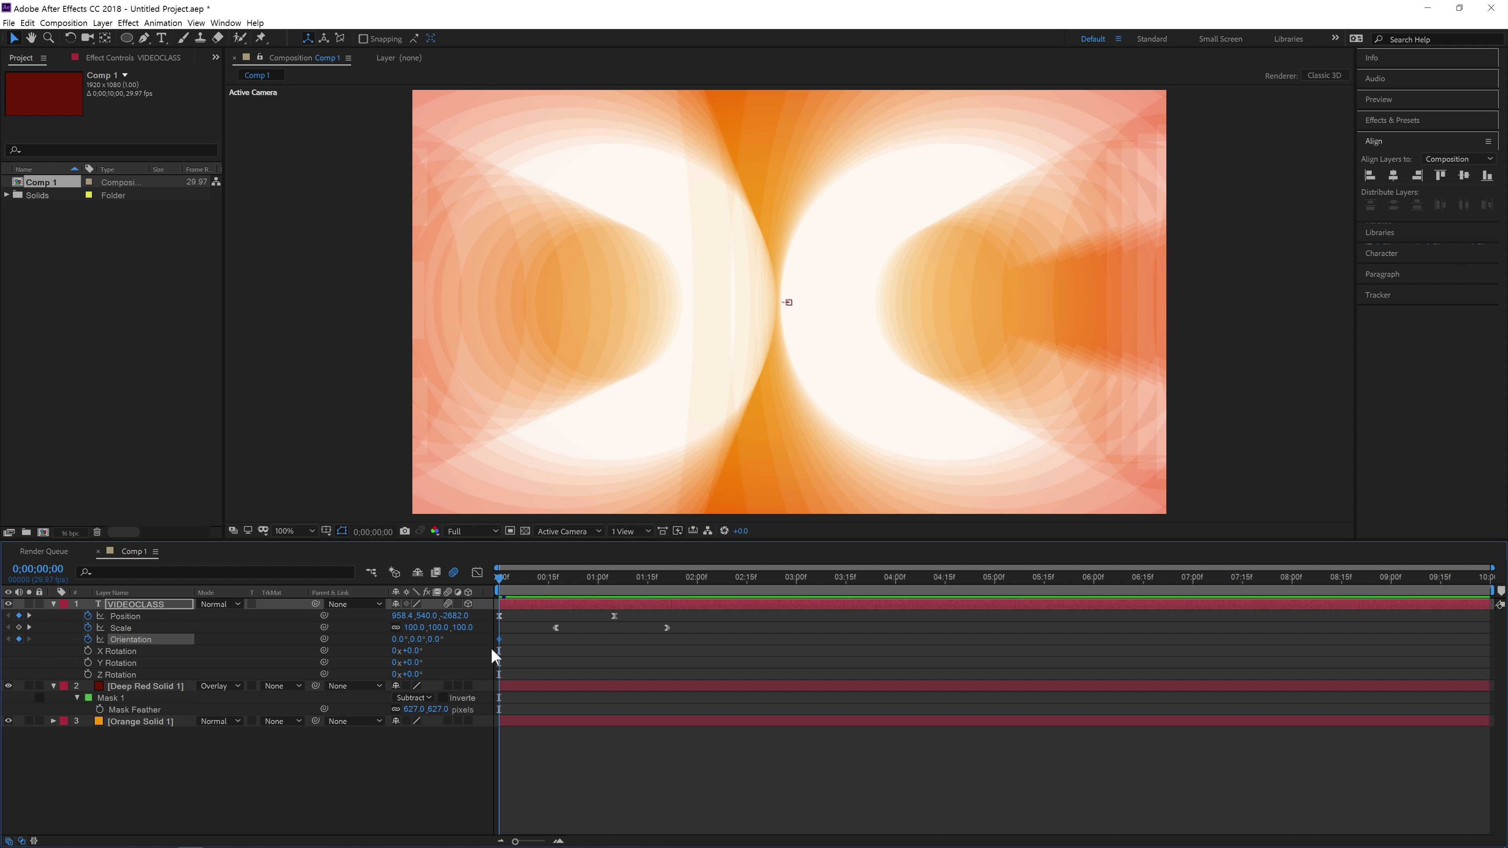
mouse_move(499, 649)
drag(500, 649, 600, 648)
mouse_move(580, 578)
mouse_down()
mouse_move(596, 580)
mouse_move(559, 580)
mouse_move(605, 579)
mouse_up()
mouse_move(601, 640)
Try changing VIDEOCLASS's X orientation at the first frame and undo the change.
drag(604, 578, 521, 577)
key(Home)
drag(403, 640, 383, 643)
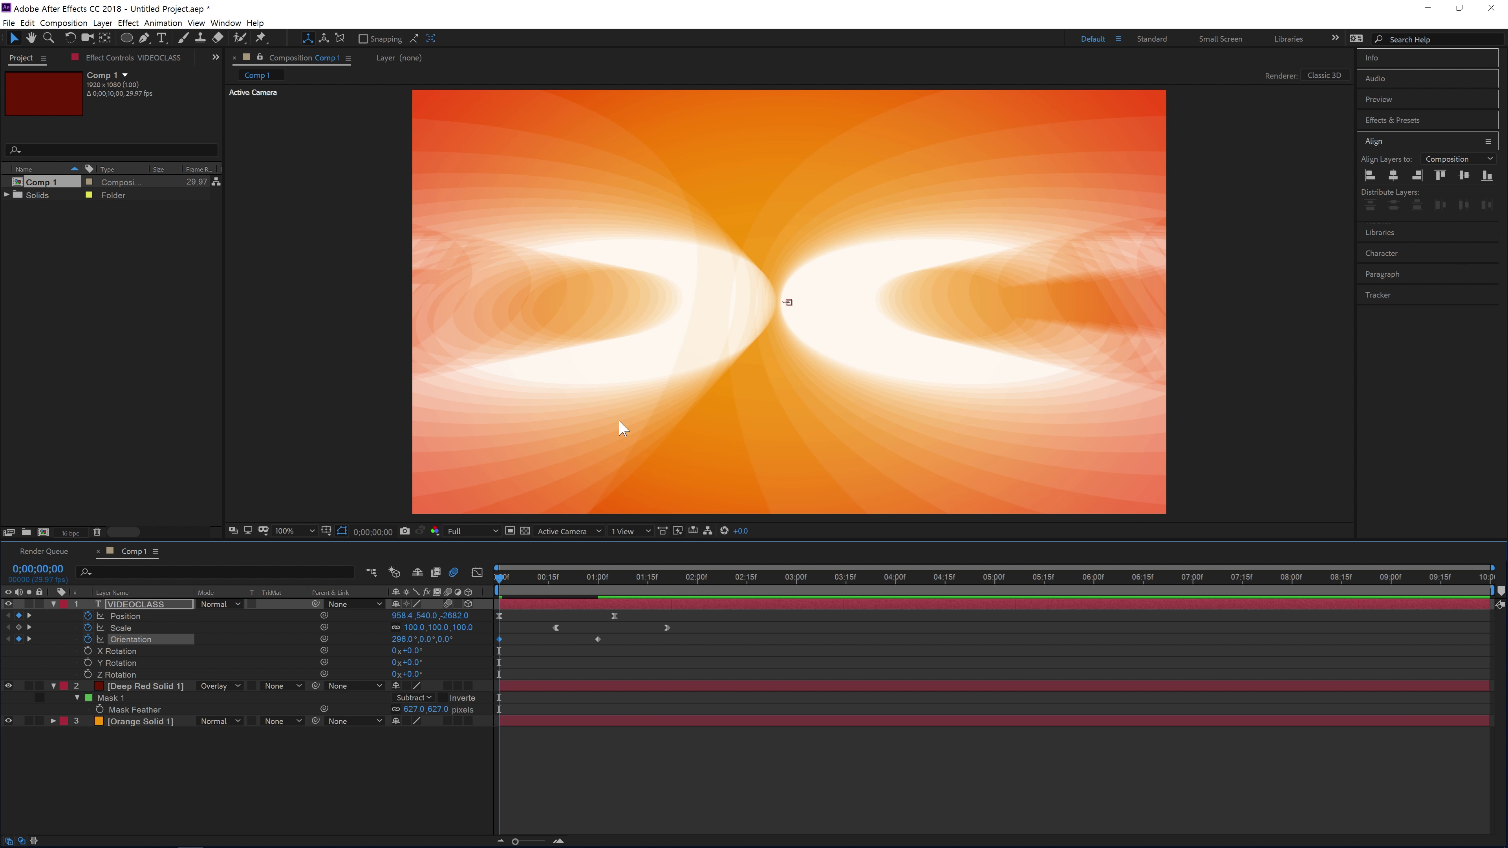
key(ctrl+z)
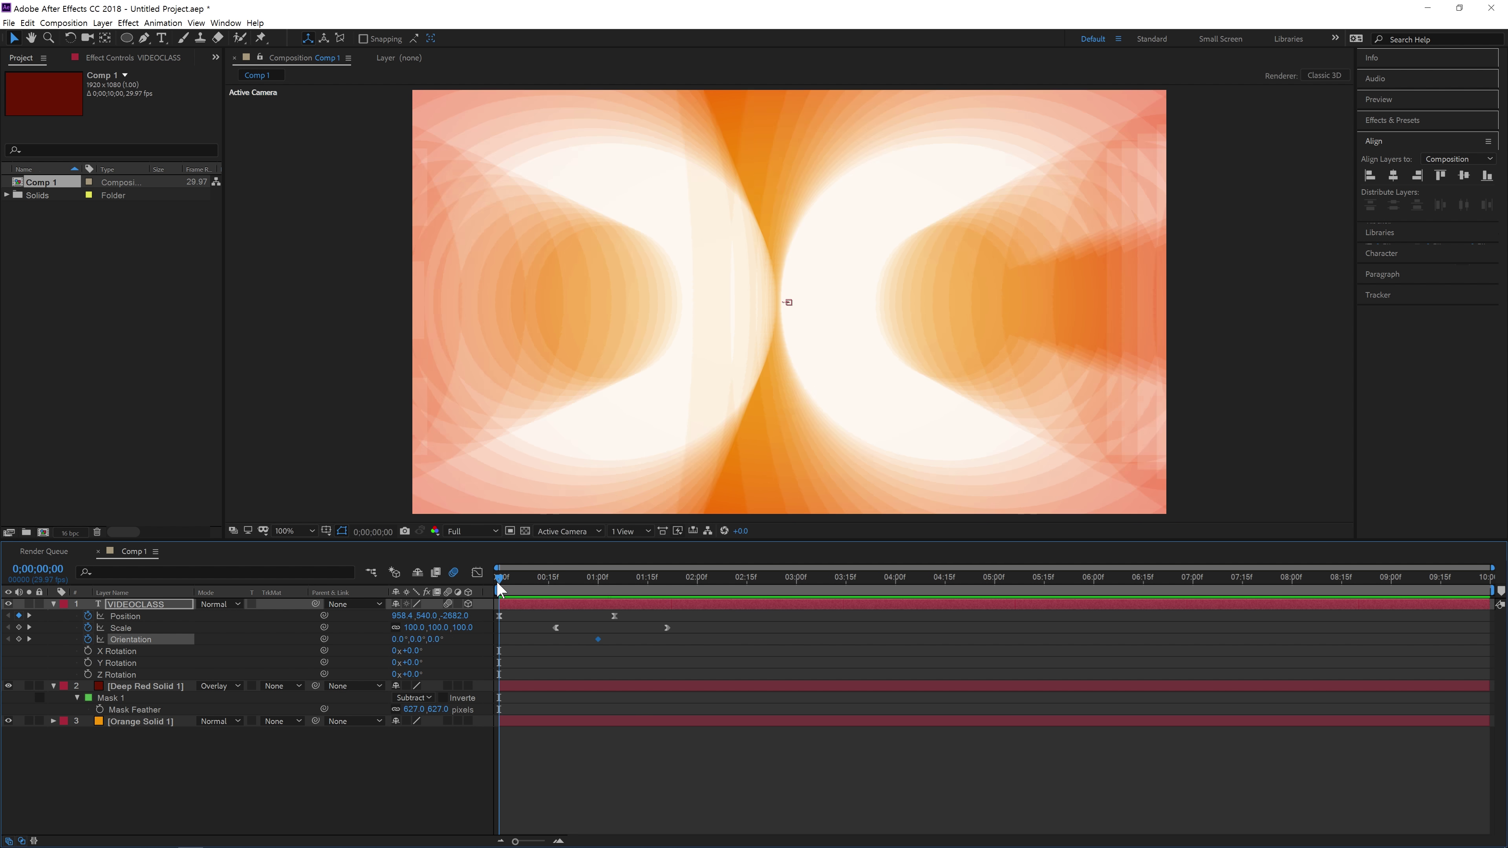
Turn off the composition's motion blur and set VIDEOCLASS's Orientation at 0;00;00;18 to 298° X and 20° Y.
click(453, 570)
drag(523, 576, 559, 580)
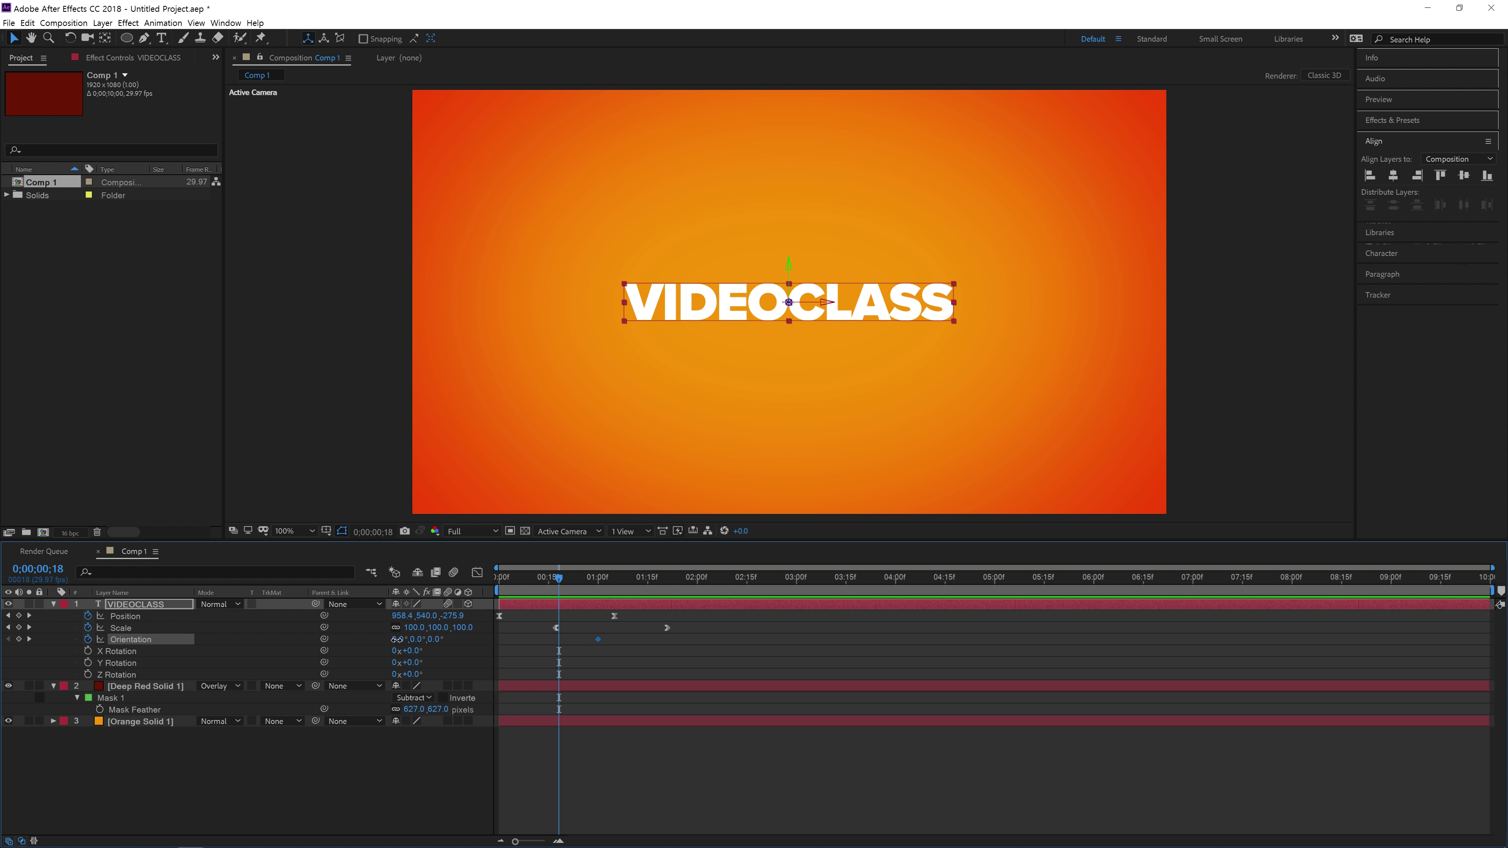
drag(397, 639, 458, 691)
click(423, 652)
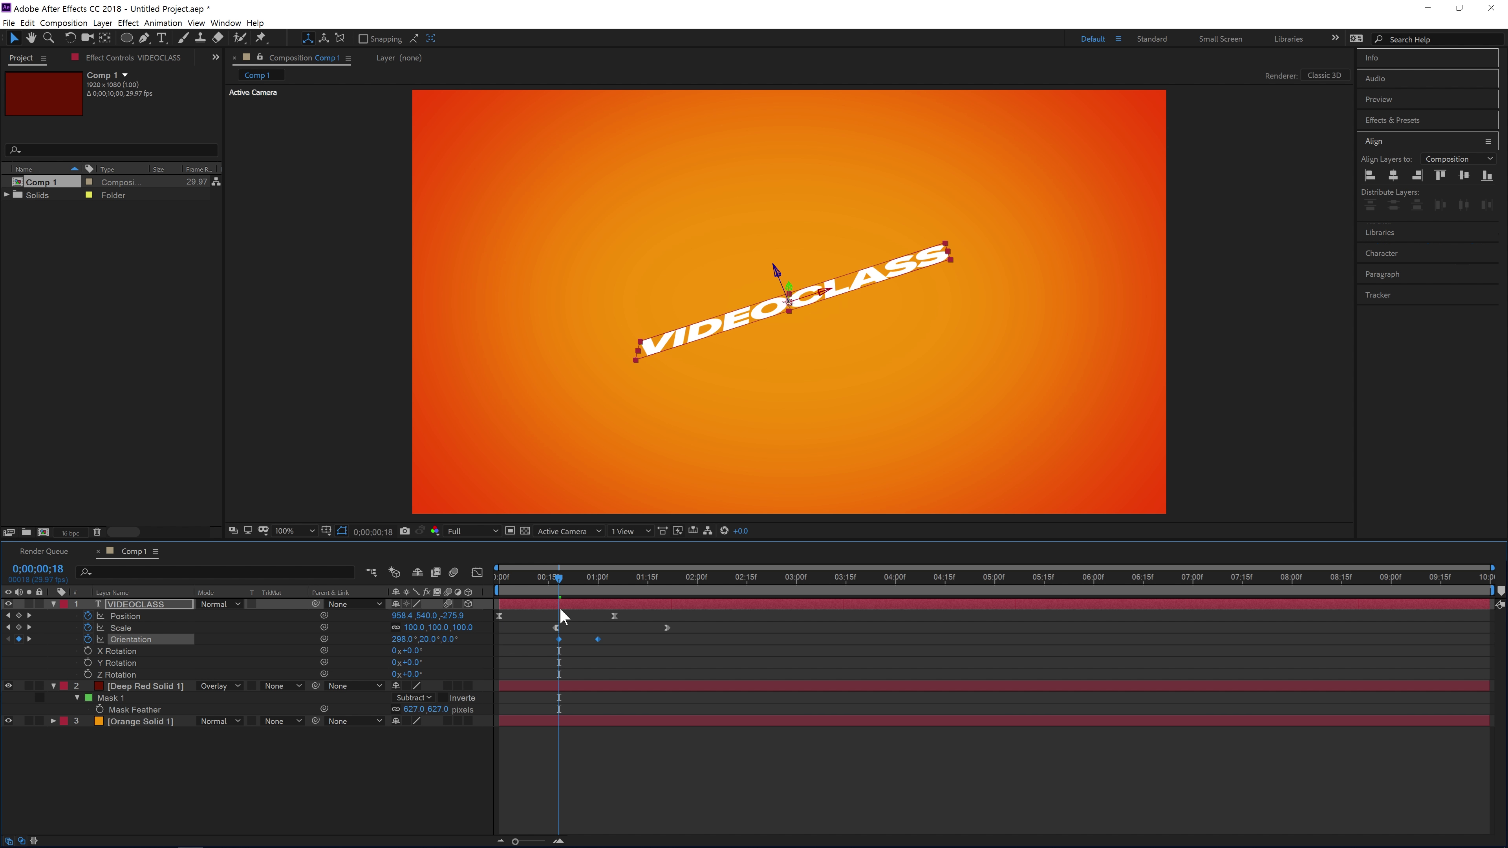
Scrub through the tilt and set the Orientation keyframe at 0;00;01;00 back to 0° on every axis.
click(560, 594)
mouse_move(560, 574)
mouse_down()
mouse_move(630, 587)
mouse_move(565, 584)
mouse_up()
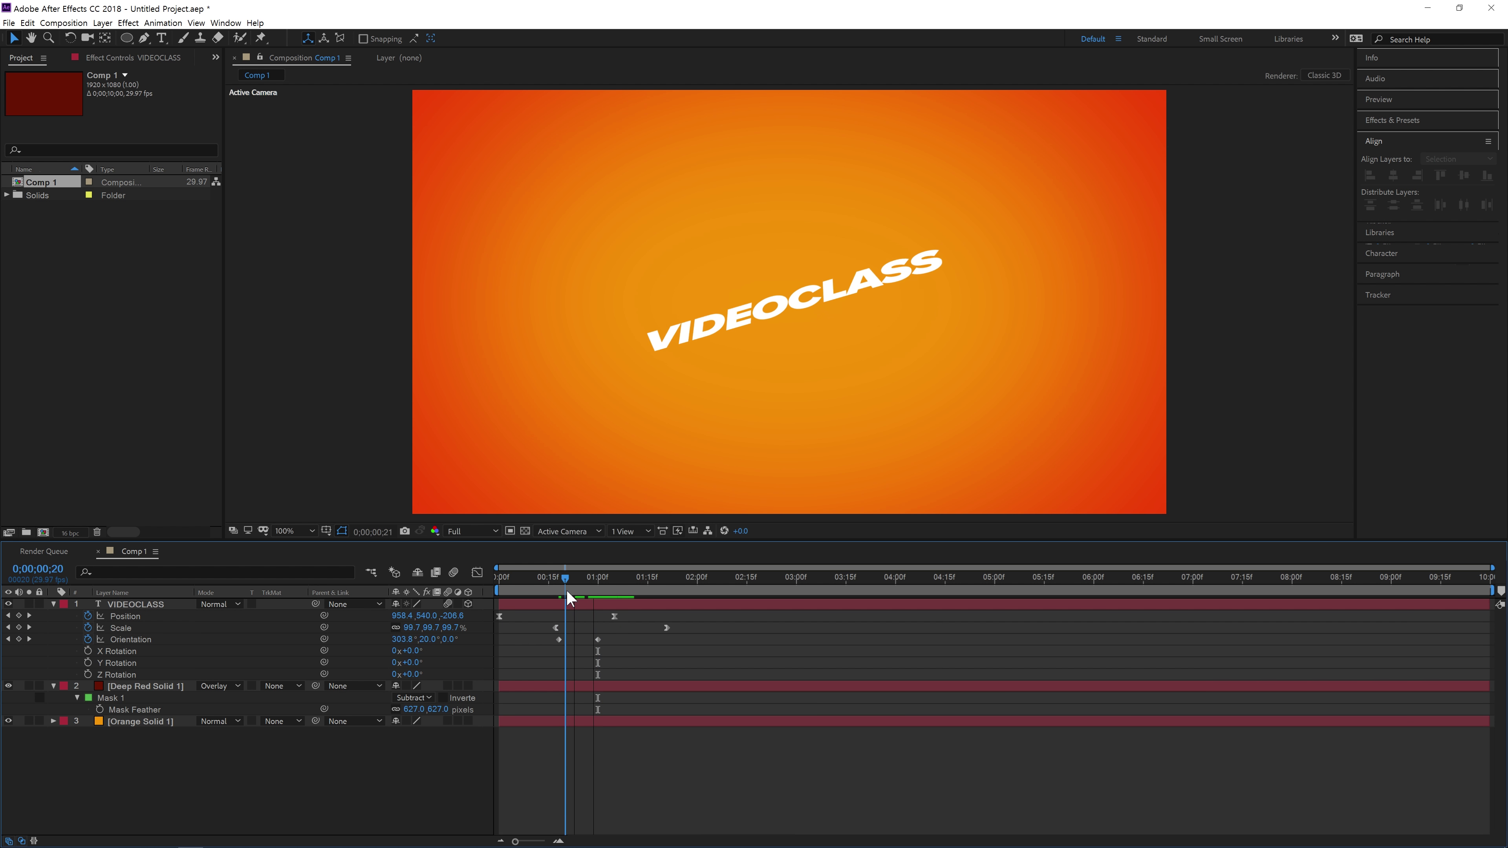
drag(618, 633, 537, 650)
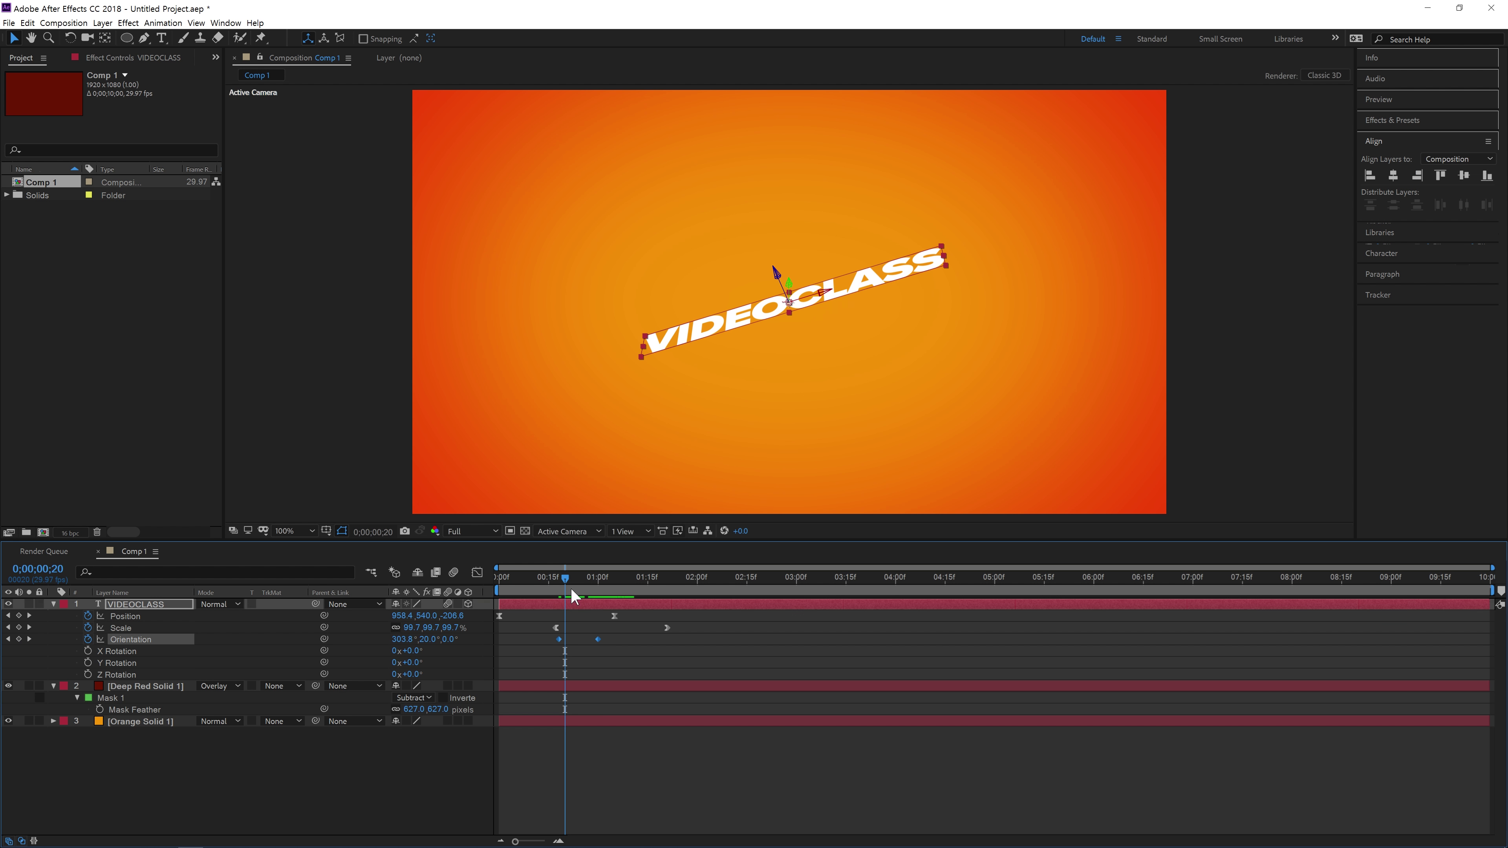
mouse_move(590, 577)
mouse_down()
mouse_move(559, 585)
mouse_move(598, 585)
mouse_up()
click(626, 637)
click(400, 640)
key(Return)
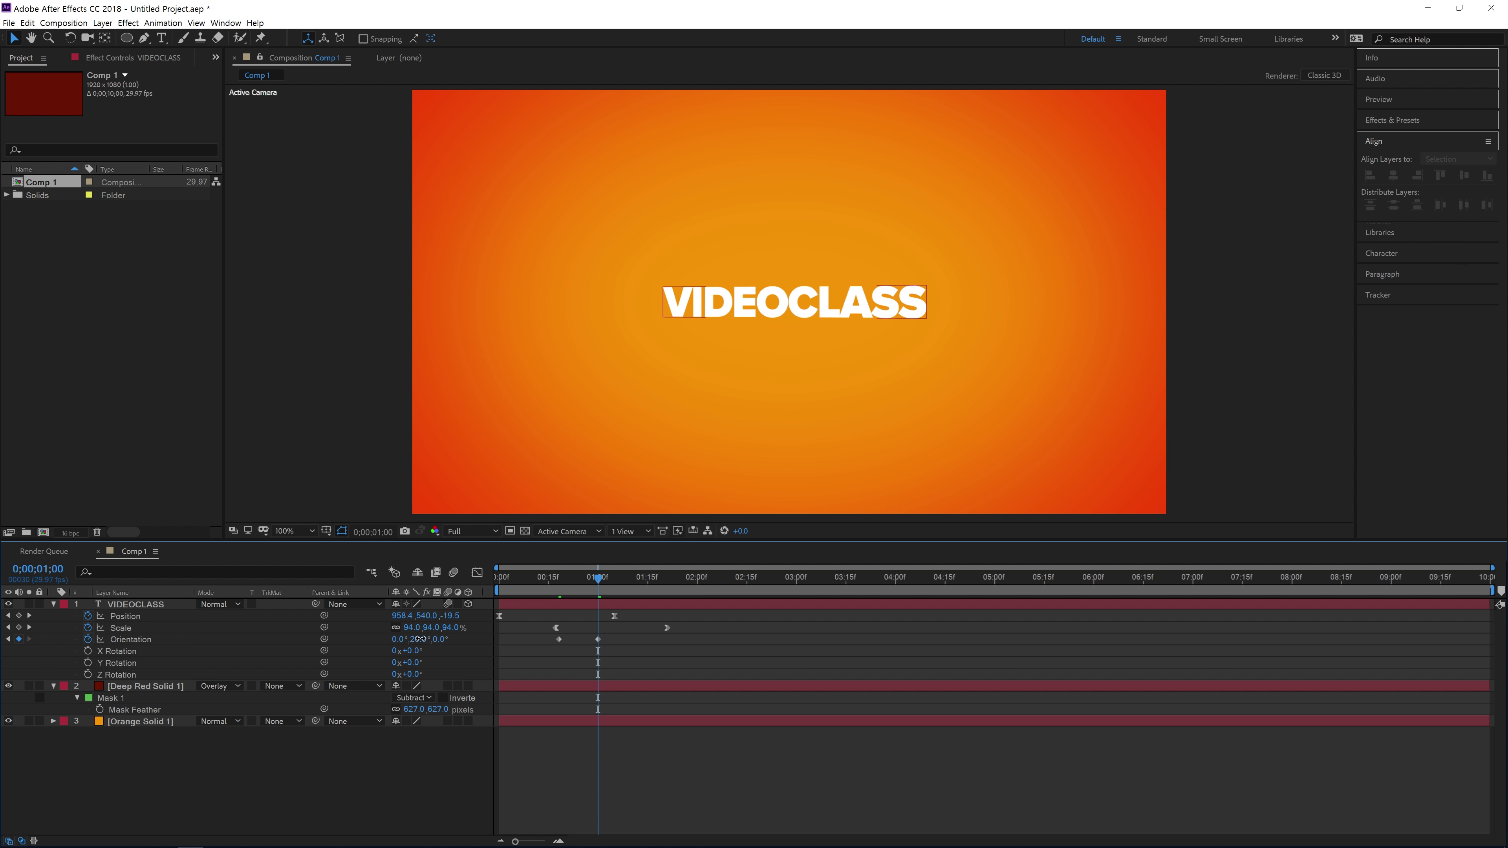
Add a tilted Orientation keyframe just before the 01:15f mark and set the 0;00;00;18 keyframe to 287°, 36°, 20°.
drag(586, 590, 644, 588)
mouse_move(392, 639)
mouse_down()
mouse_move(415, 644)
mouse_move(403, 642)
mouse_up()
key(j)
key(j)
key(j)
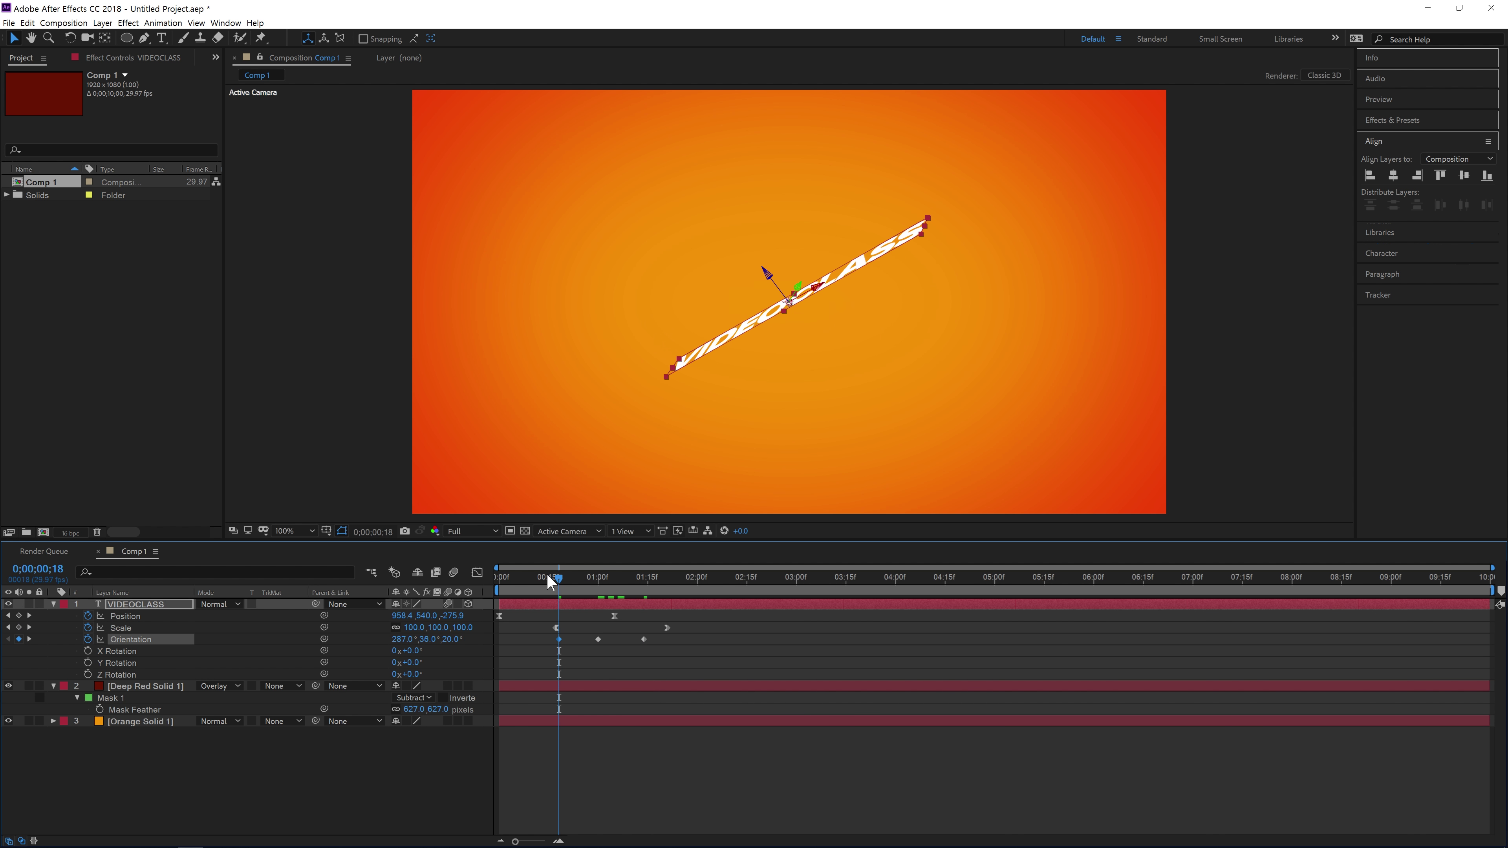
Move the first Orientation keyframe to the start of the timeline and the last one in line with the final Scale keyframe.
drag(560, 582, 524, 649)
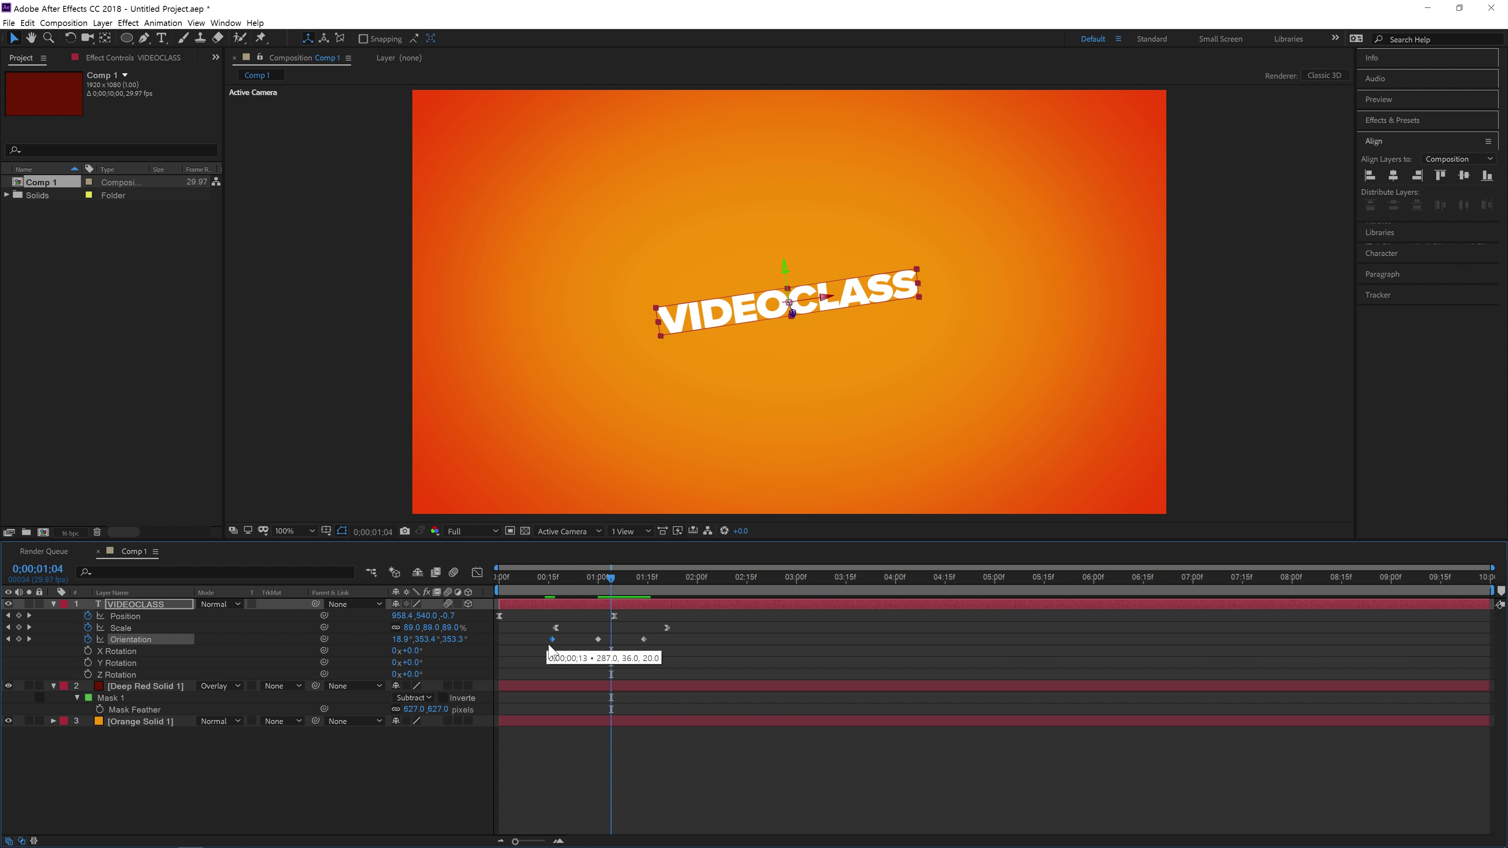
drag(535, 645, 509, 641)
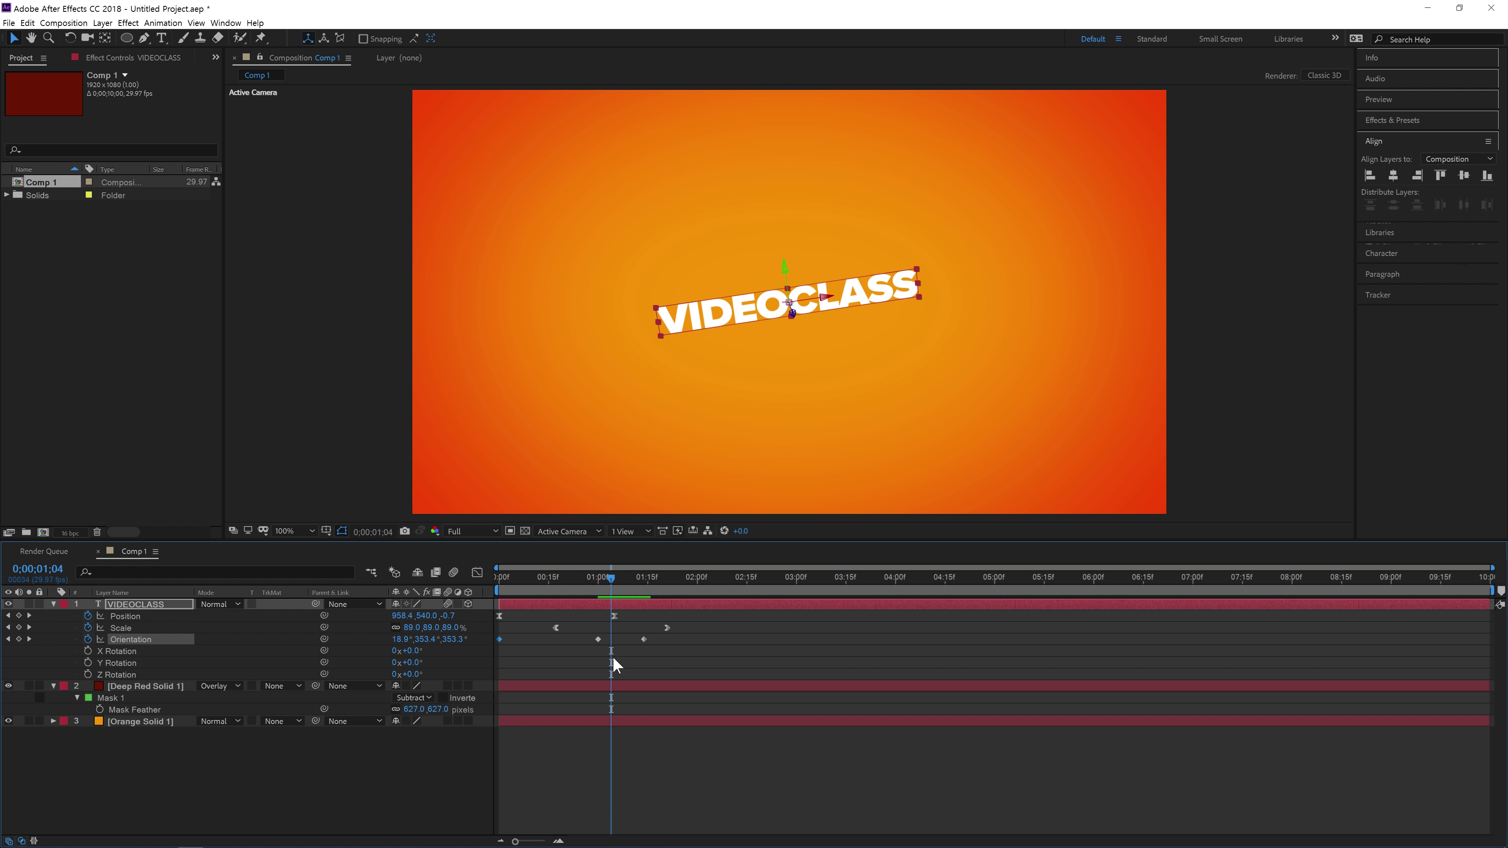
drag(644, 641, 668, 641)
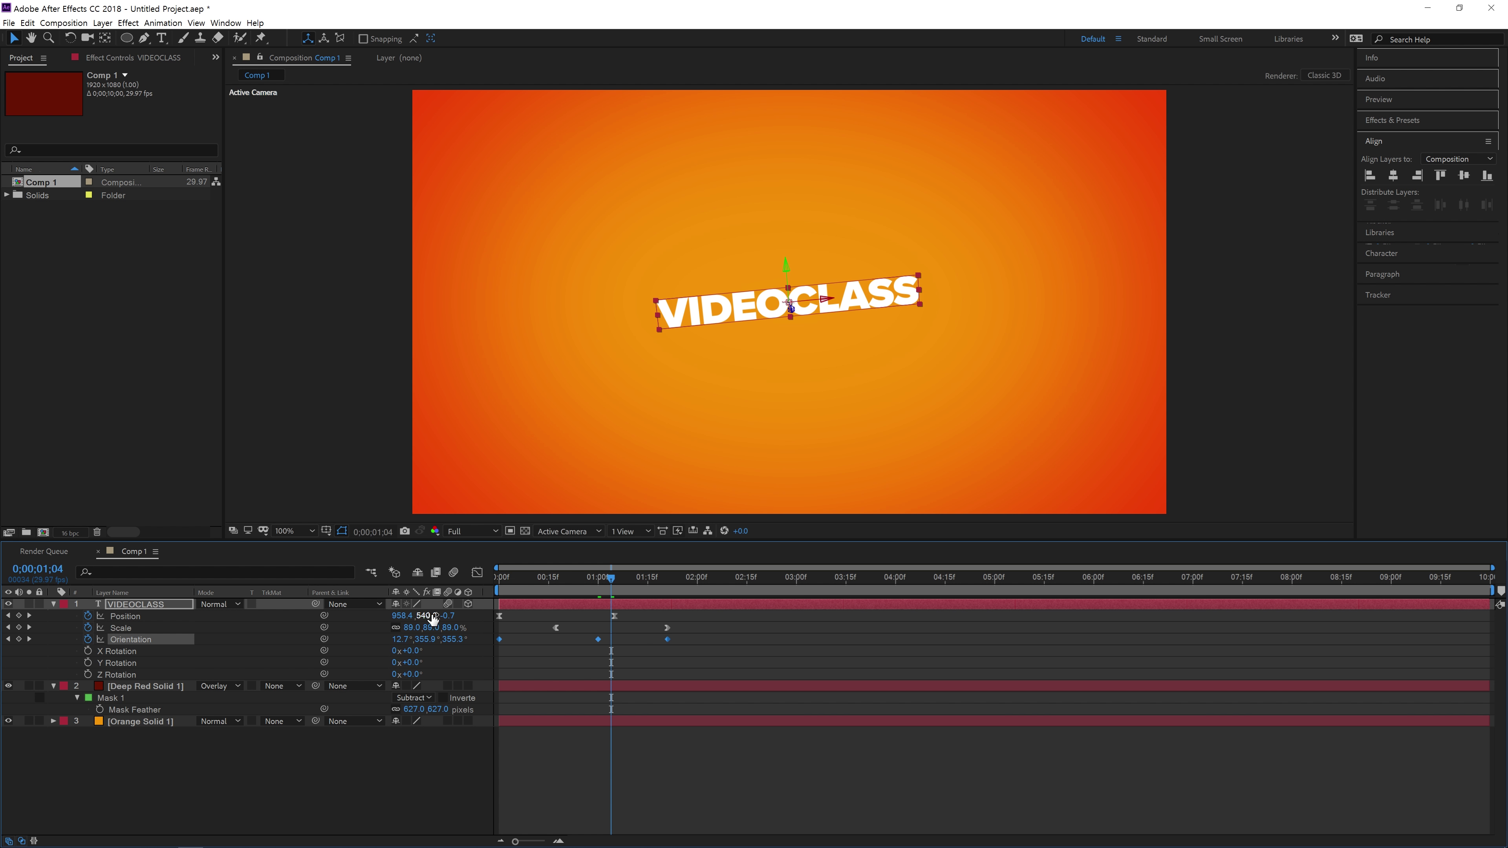
Show the speed graph of VIDEOCLASS's Orientation, select its keyframes, and place the current time at 0;00;01;00.
click(477, 572)
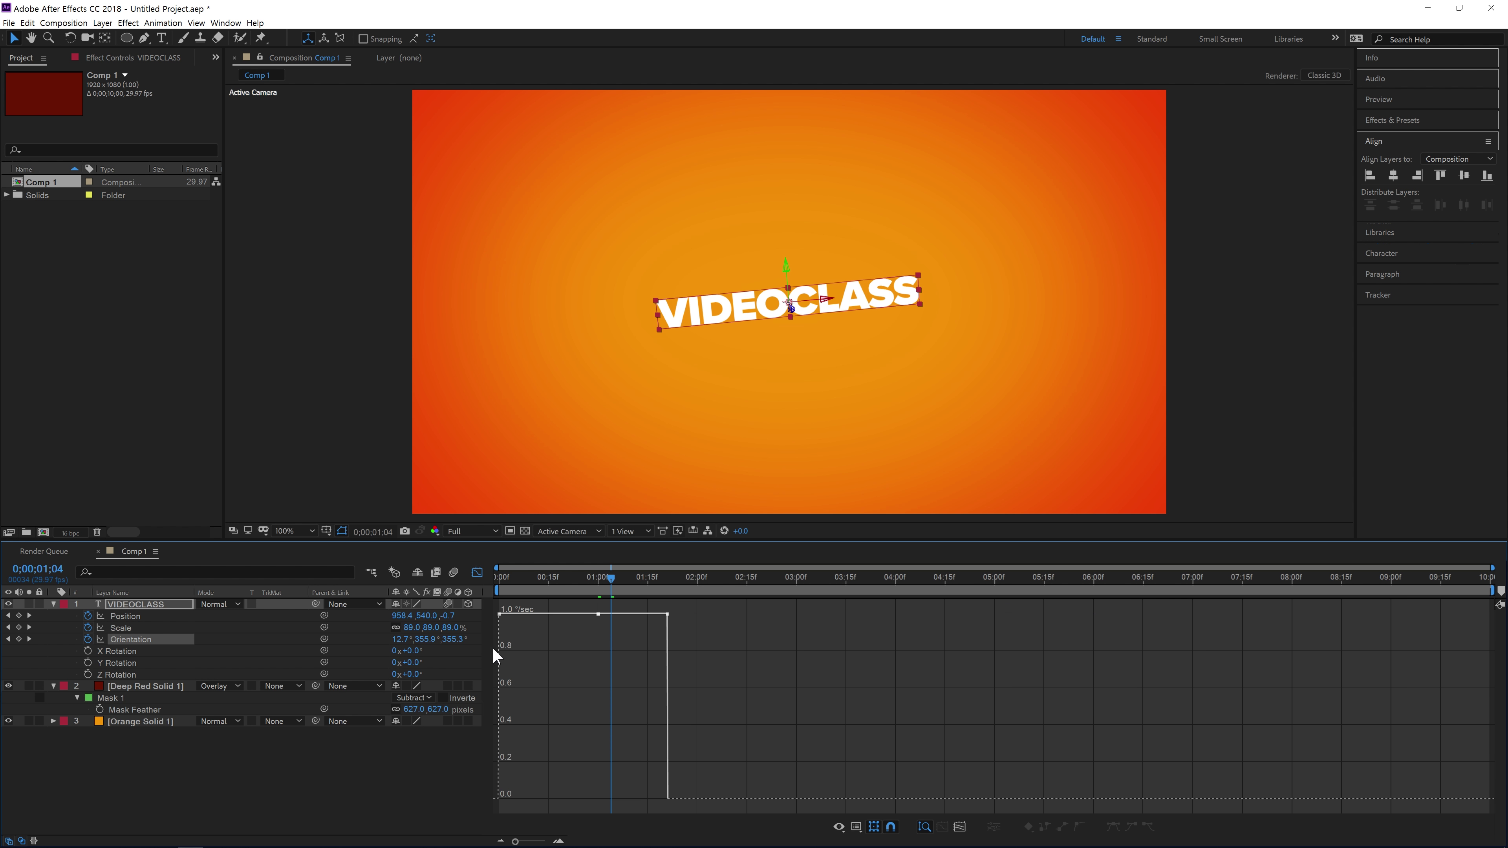
click(502, 614)
drag(694, 624, 528, 605)
click(922, 747)
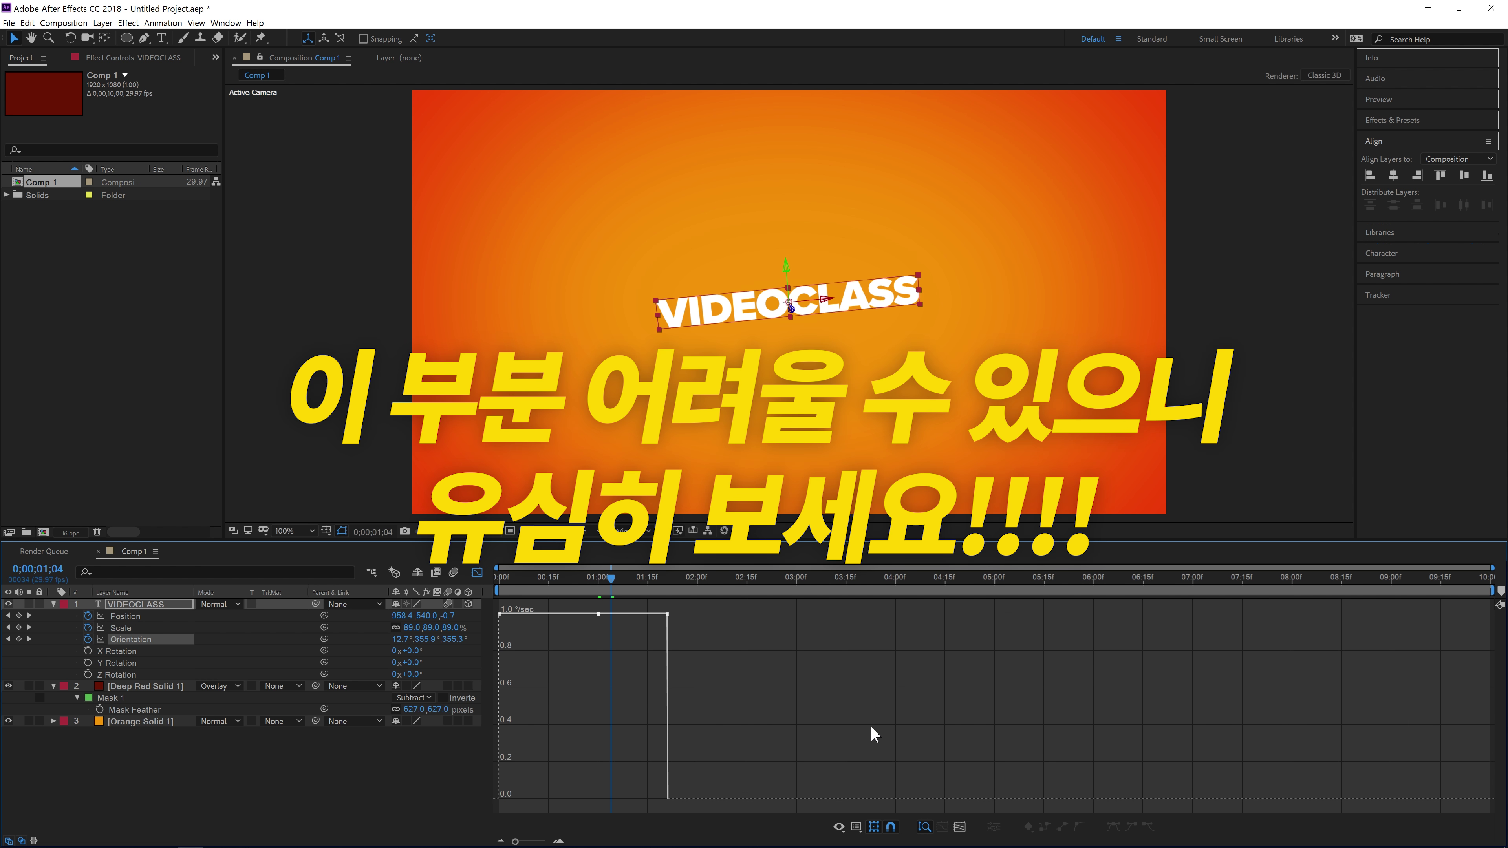
drag(606, 633, 561, 600)
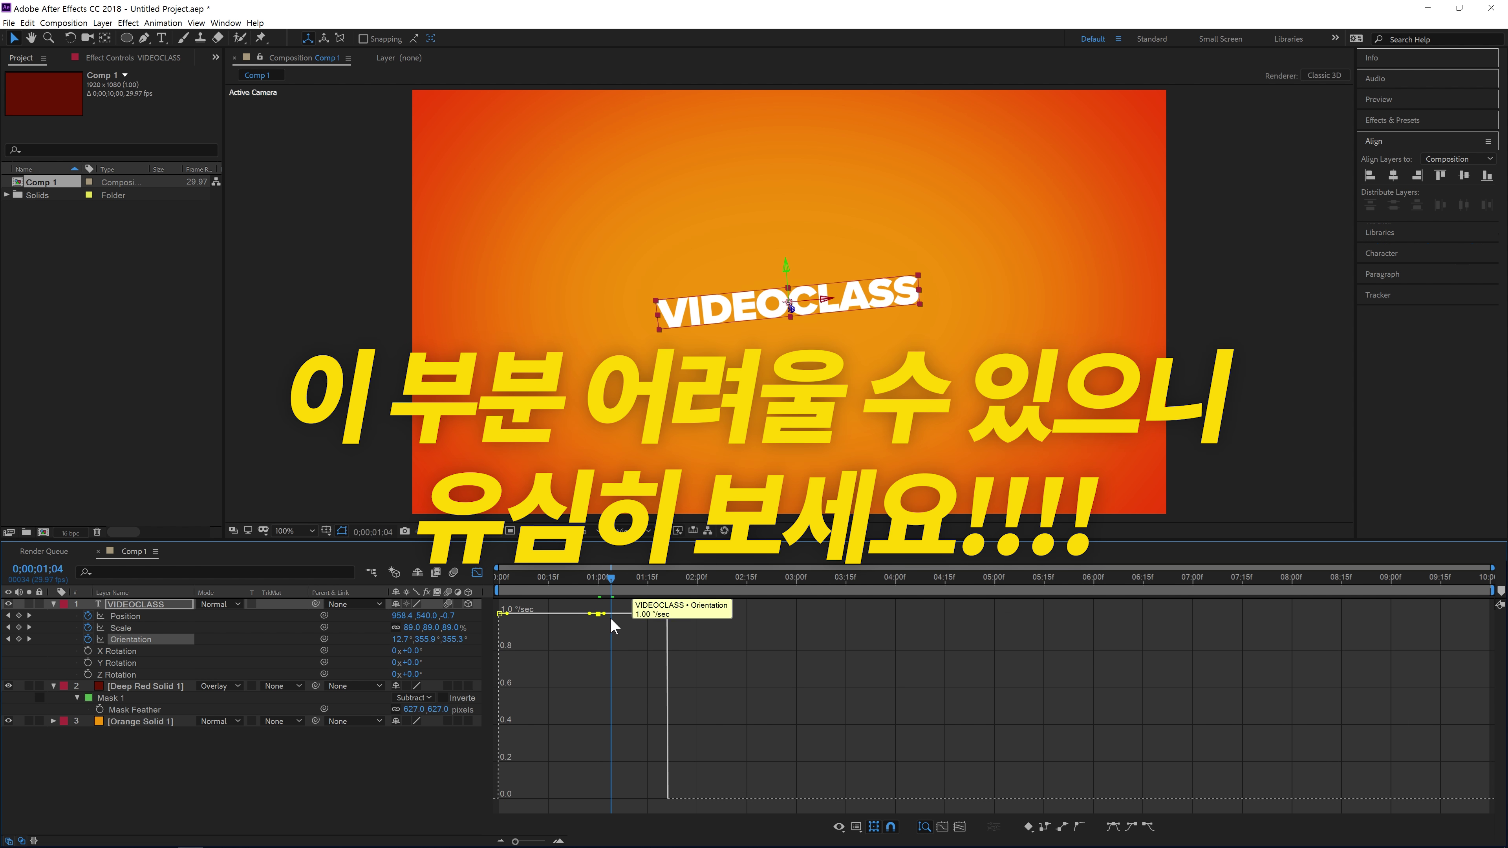
drag(592, 653, 598, 581)
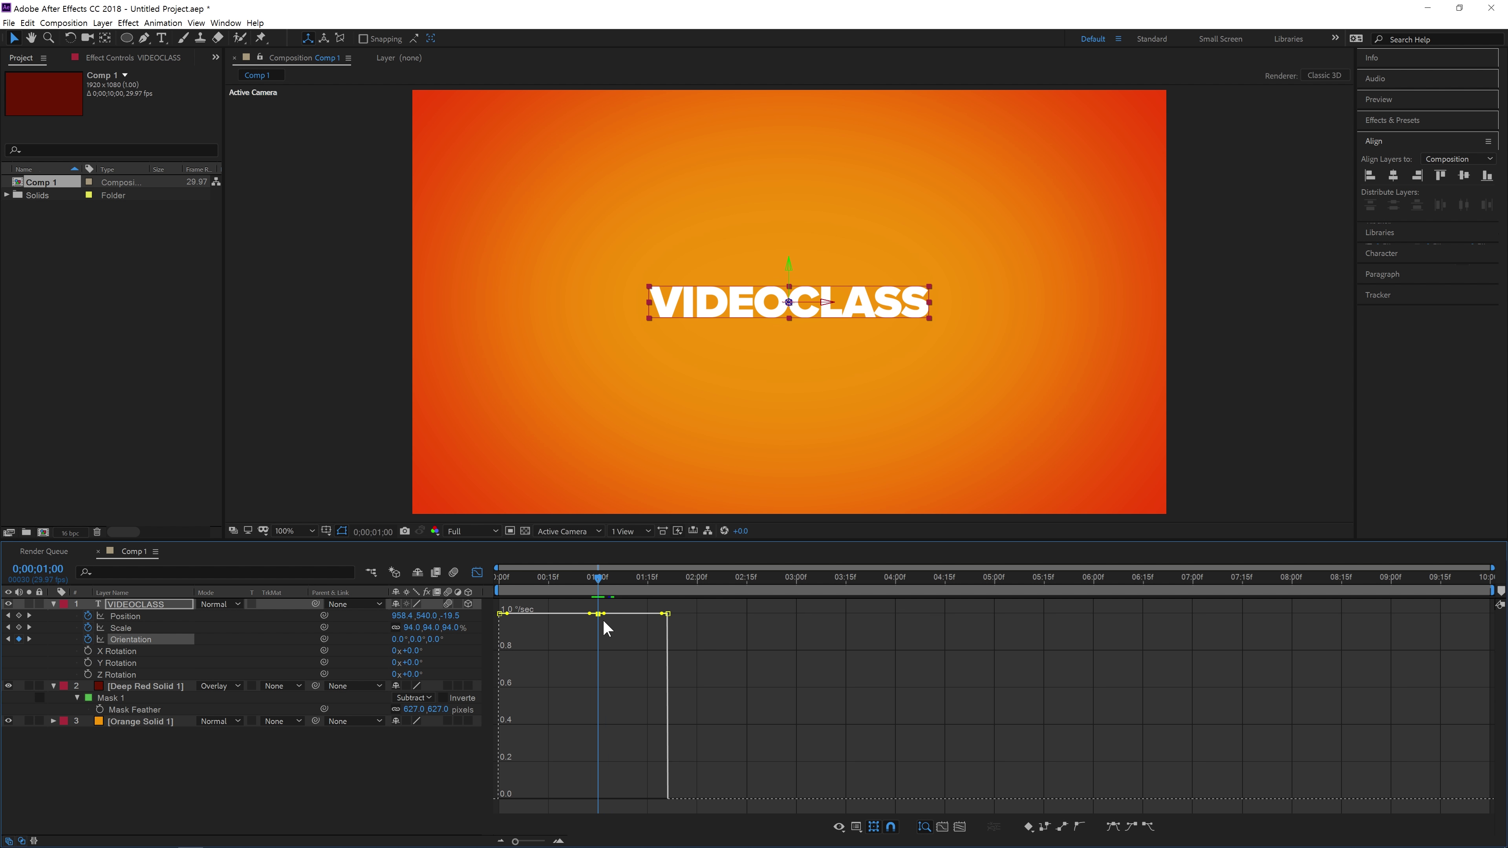
Lower the speed of the middle Orientation keyframe to nearly 0 °/sec and lengthen its handles in both directions.
drag(606, 618, 622, 818)
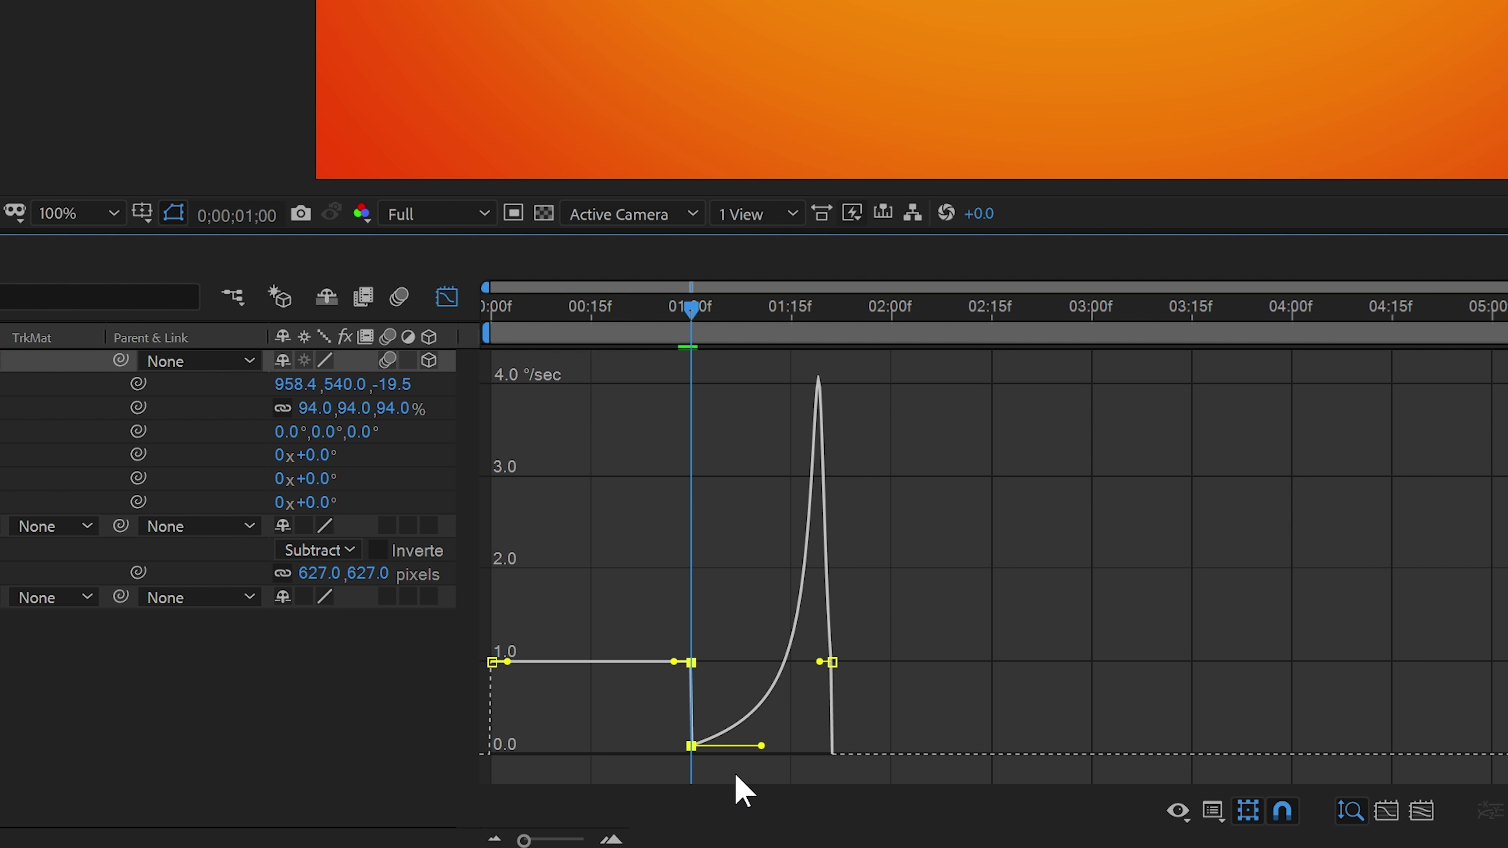
mouse_move(762, 746)
mouse_down()
mouse_move(764, 733)
mouse_move(763, 751)
mouse_move(716, 765)
mouse_move(767, 767)
mouse_move(765, 755)
mouse_up()
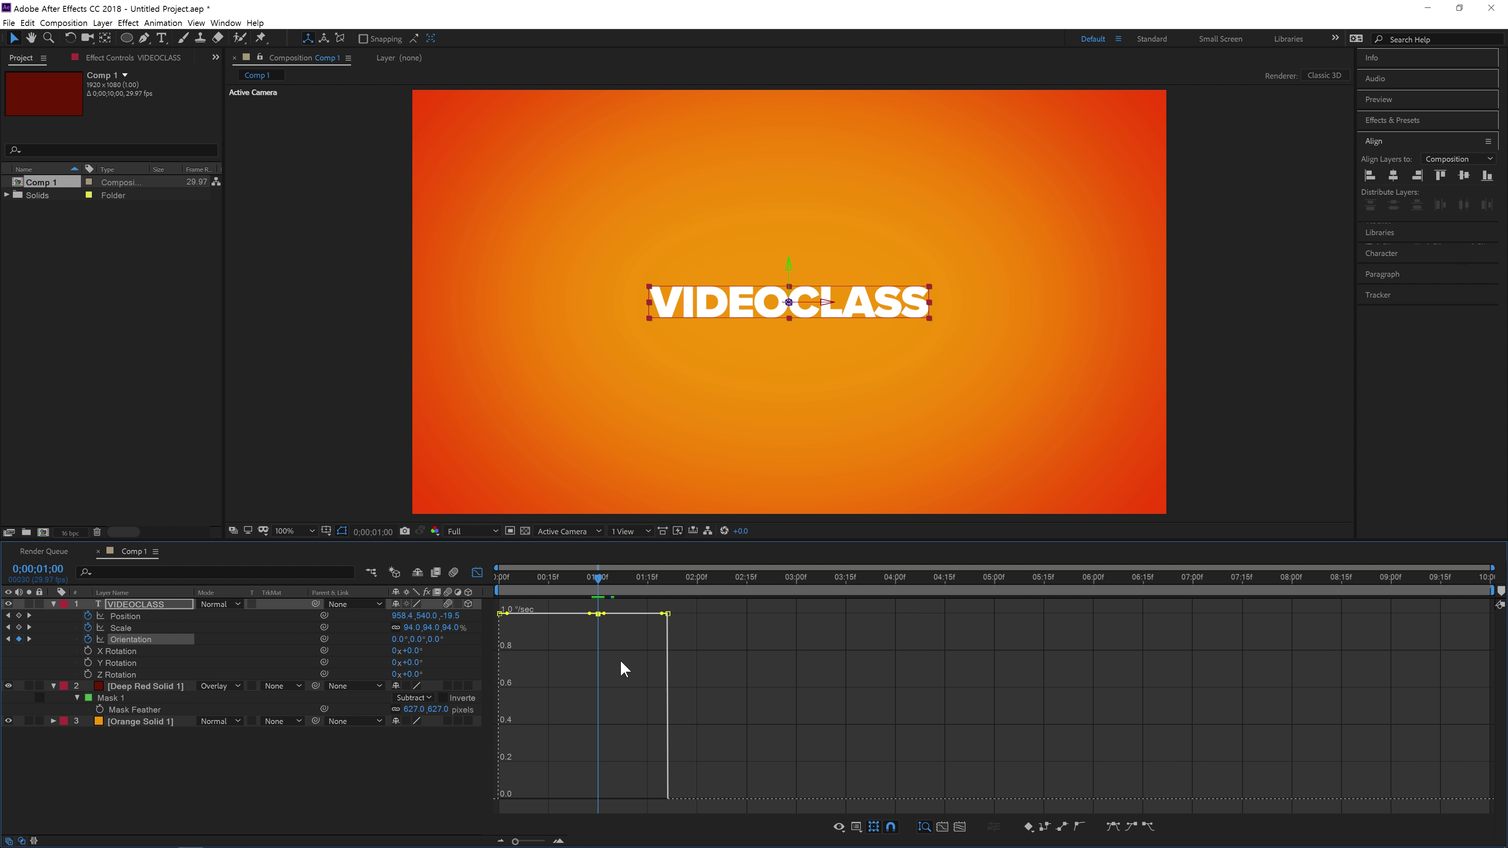
drag(596, 624, 599, 728)
drag(610, 621, 591, 784)
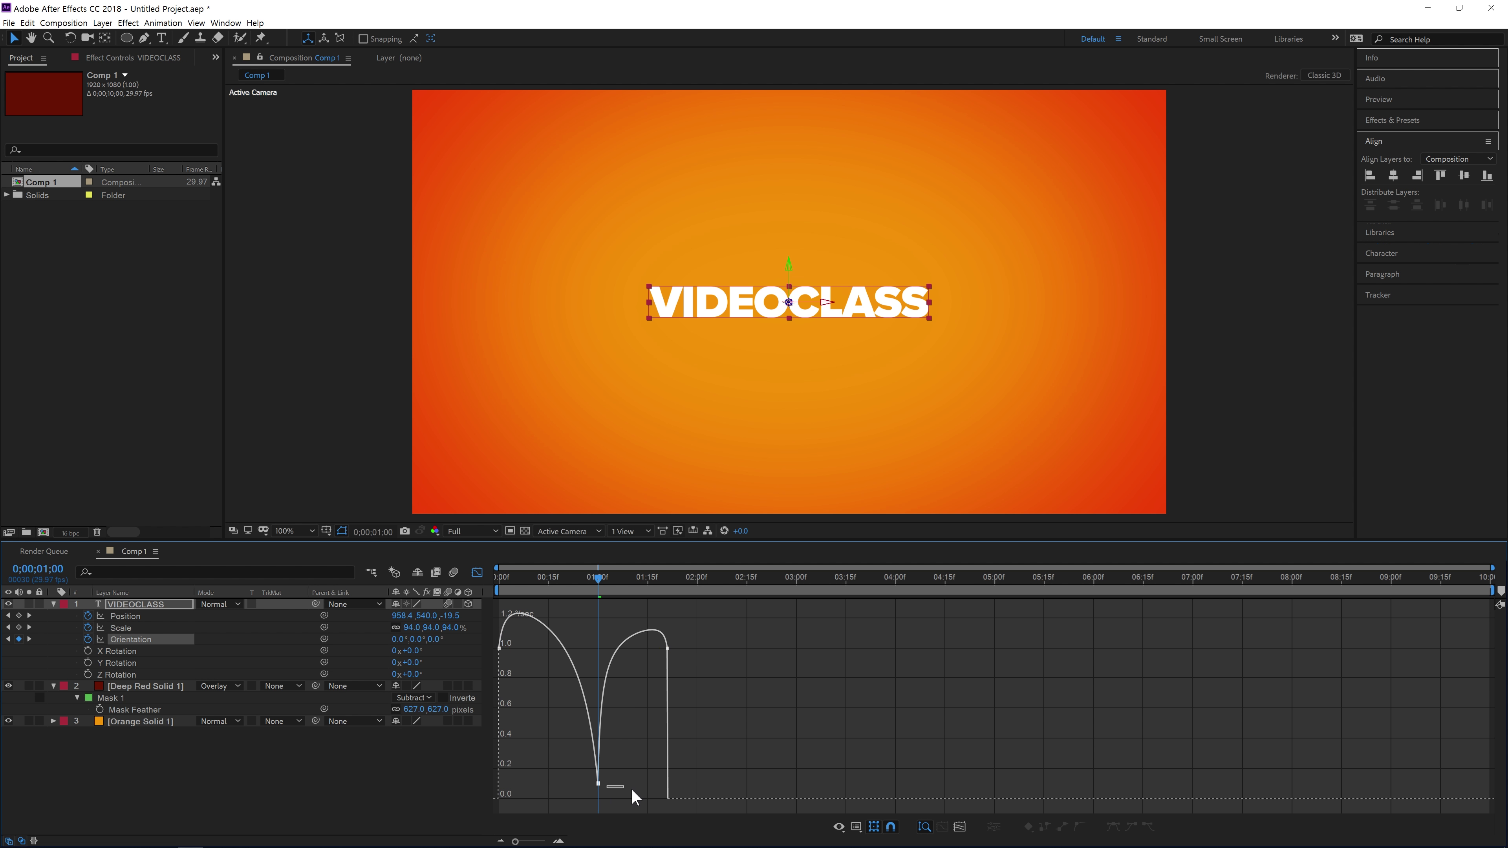
drag(606, 783, 546, 796)
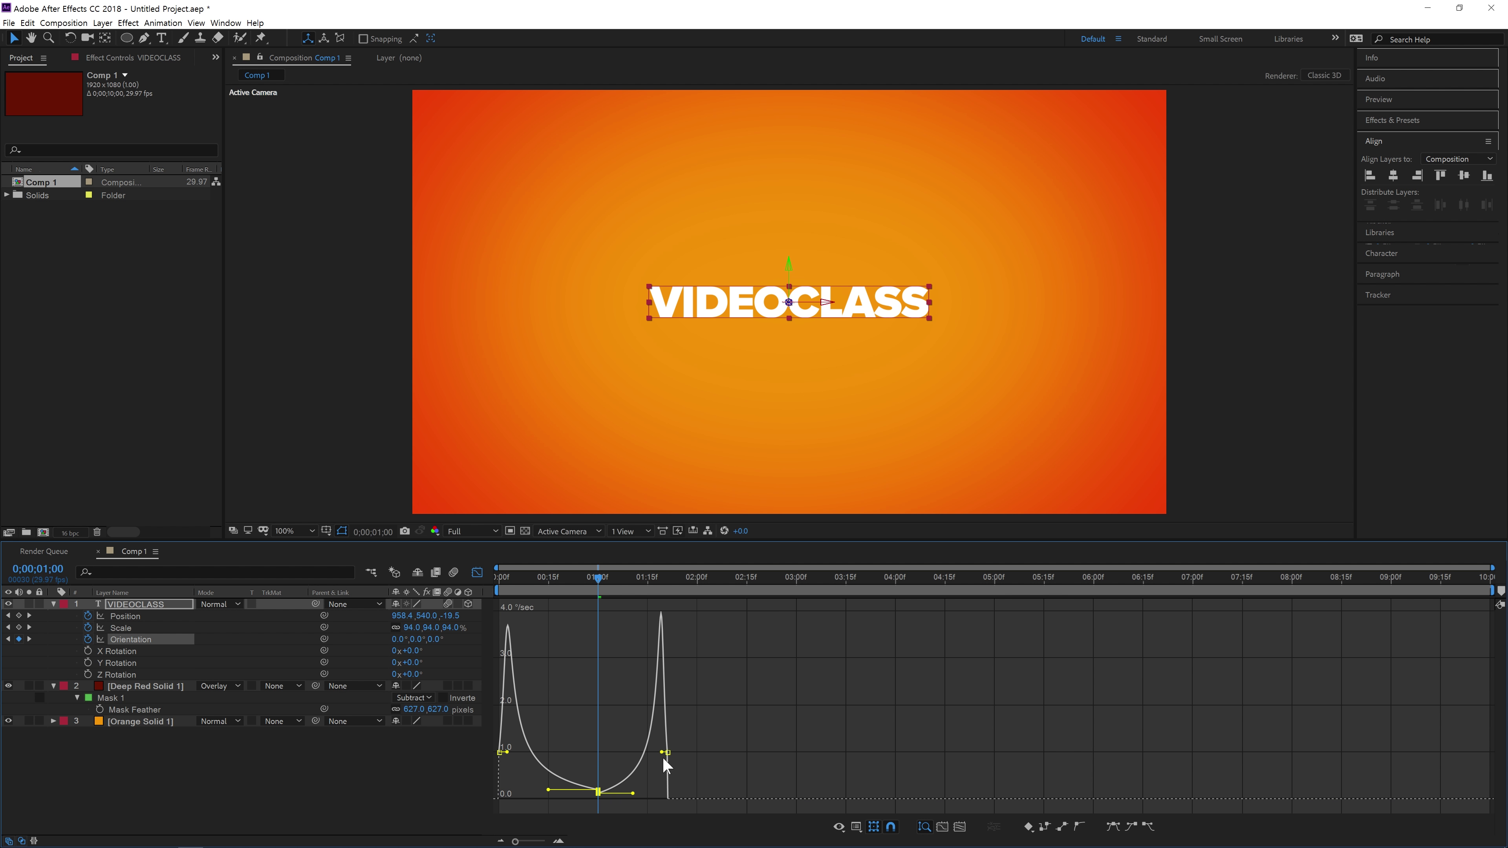
Shorten the speed handles of the last and first Orientation keyframes so the curve peaks sharply at both ends.
drag(662, 754, 660, 757)
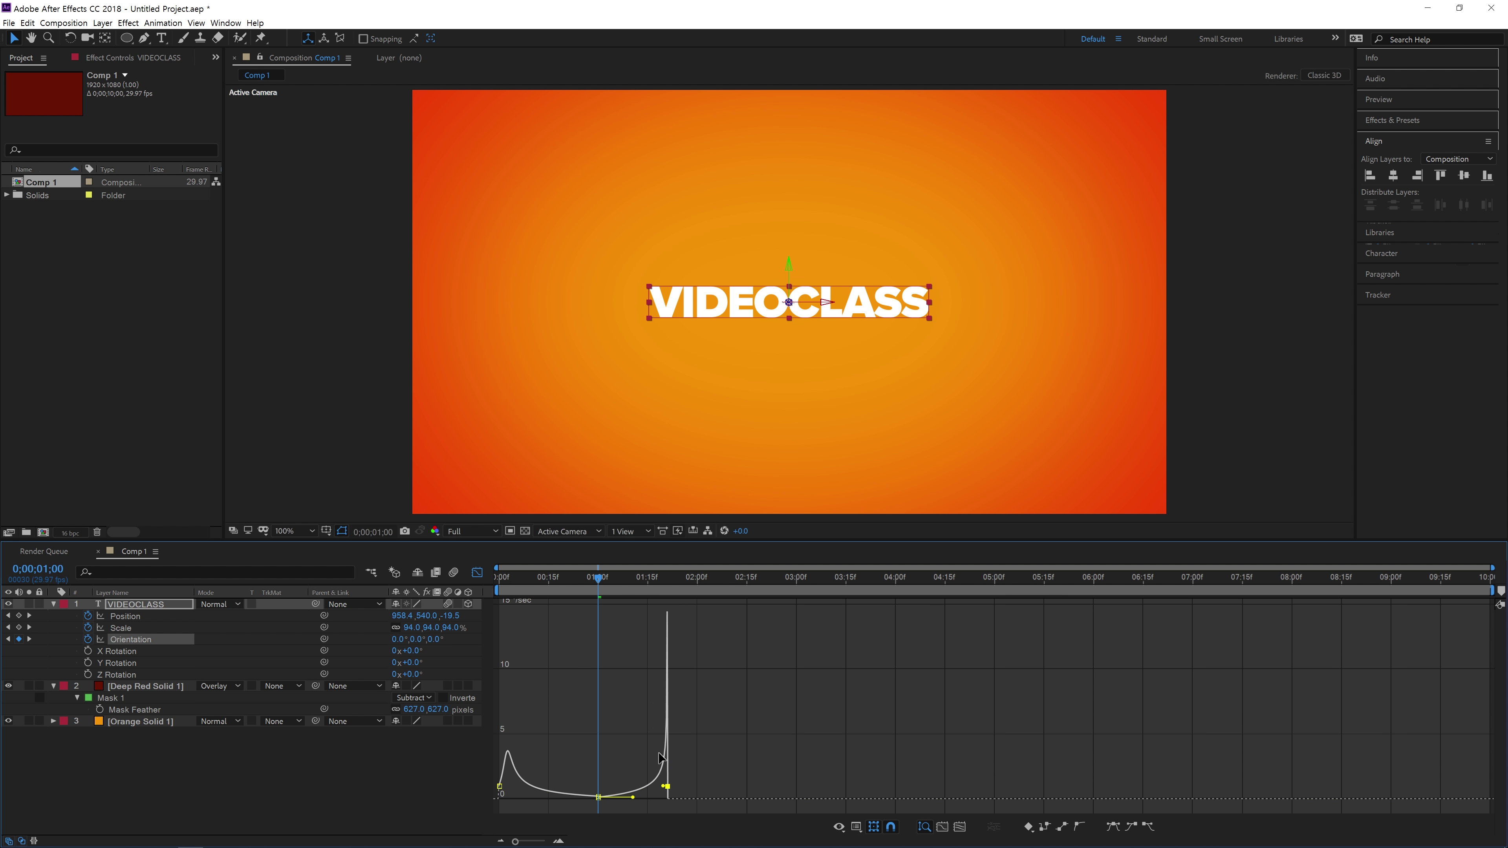
click(500, 786)
mouse_move(507, 787)
mouse_down()
mouse_move(498, 767)
mouse_move(492, 793)
mouse_up()
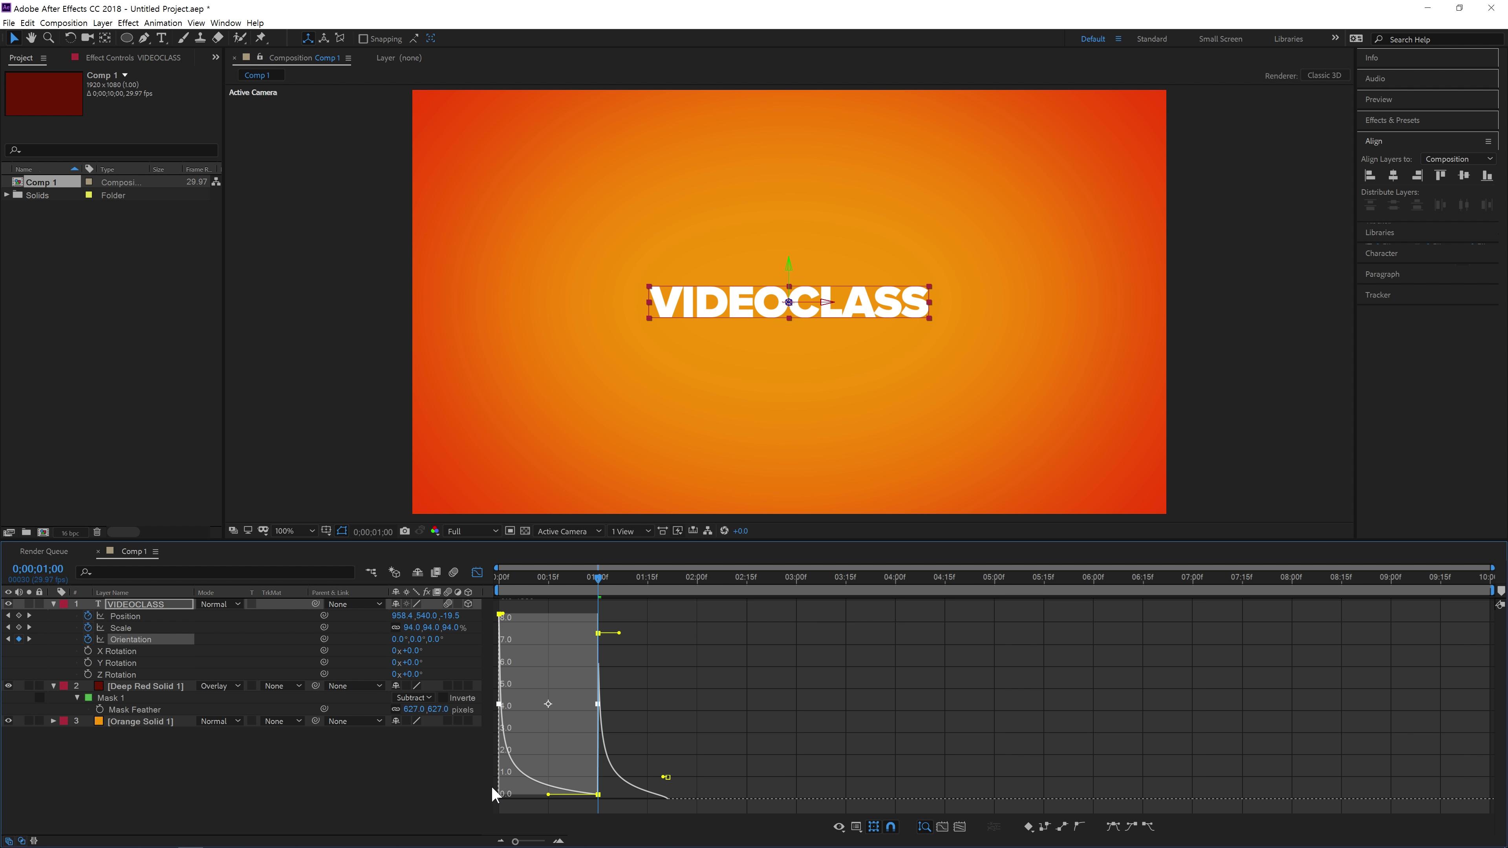
click(612, 752)
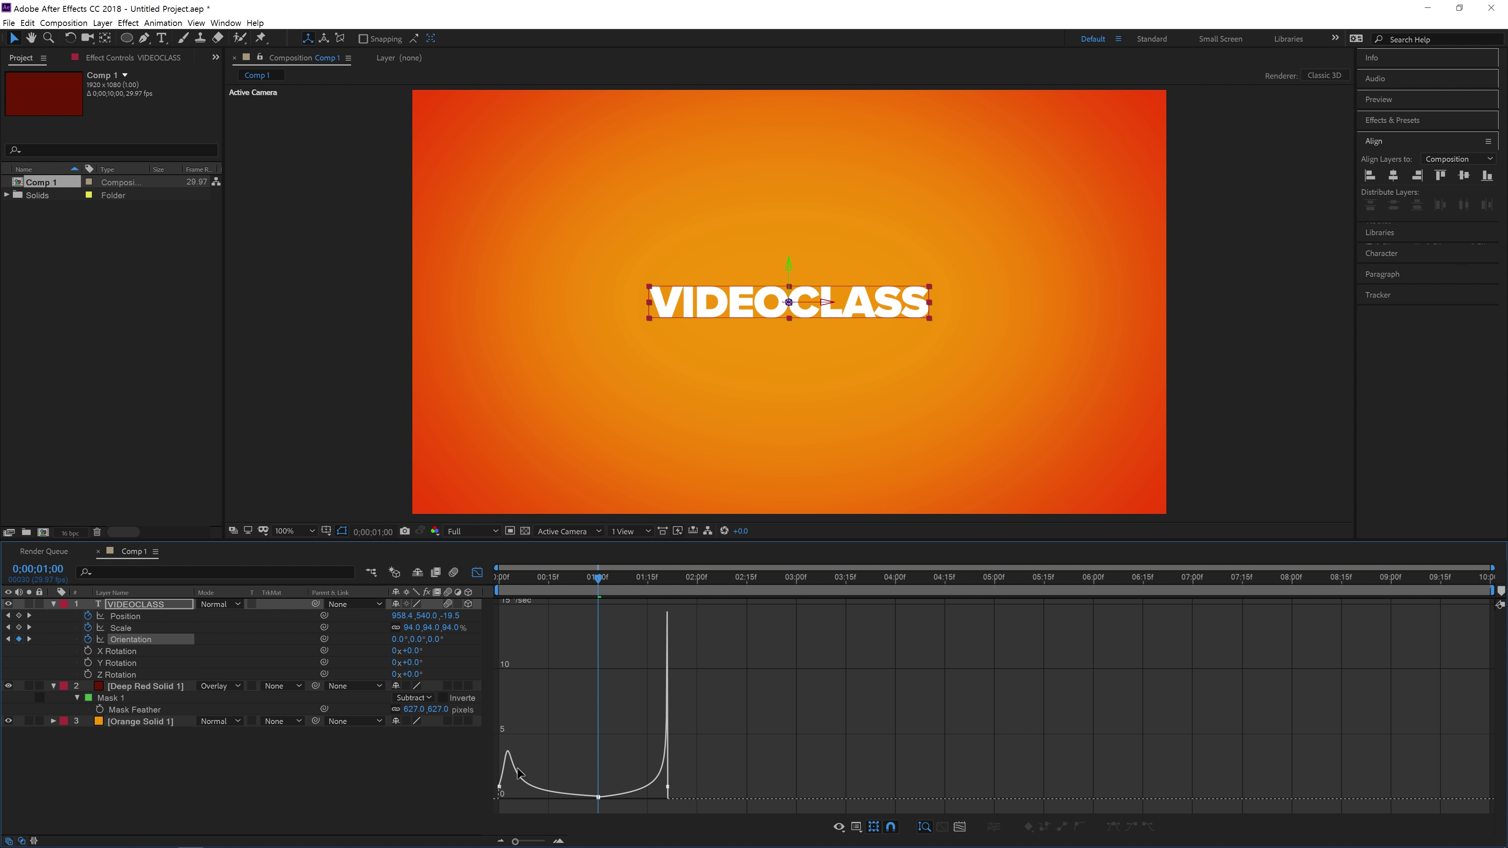
click(500, 787)
drag(506, 788, 503, 786)
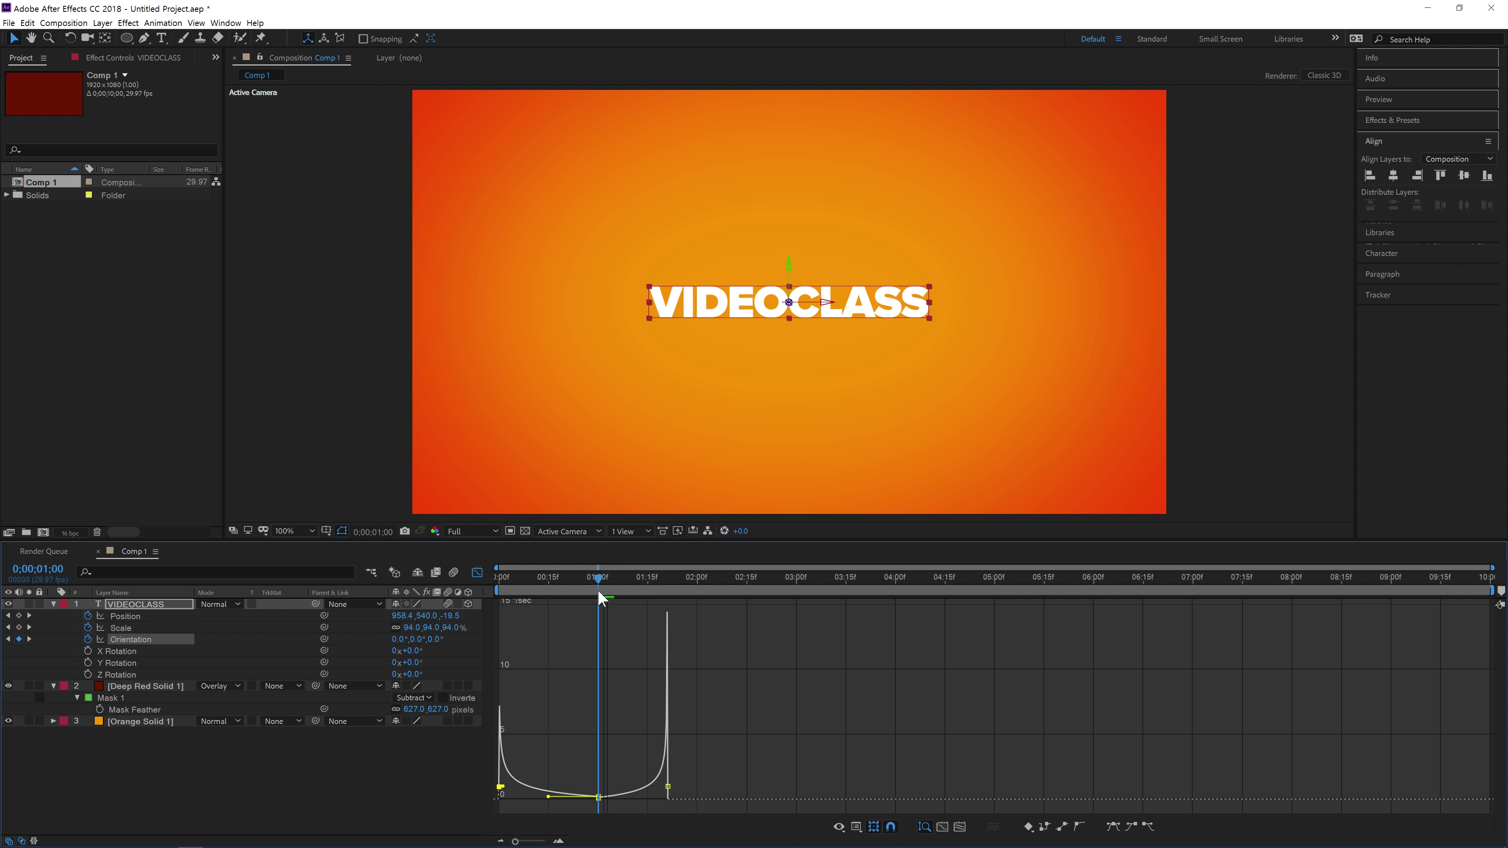
Match the incoming and outgoing speeds of VIDEOCLASS's middle Orientation keyframe at 0;00;01;00 so the speed curve joins without a gap.
drag(576, 810, 609, 794)
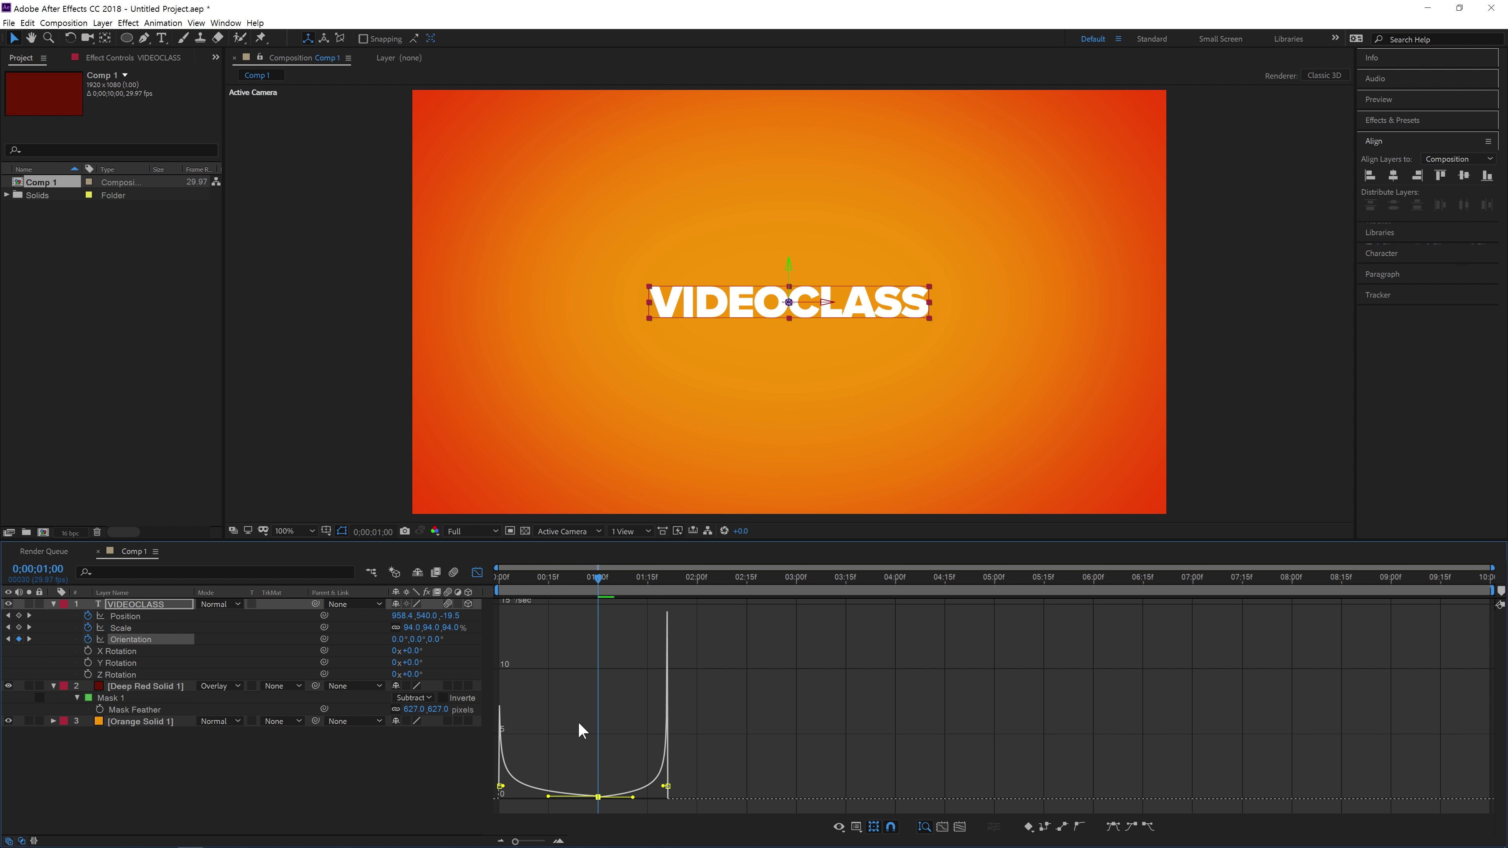
key(equal)
key(equal)
key(equal)
key(equal)
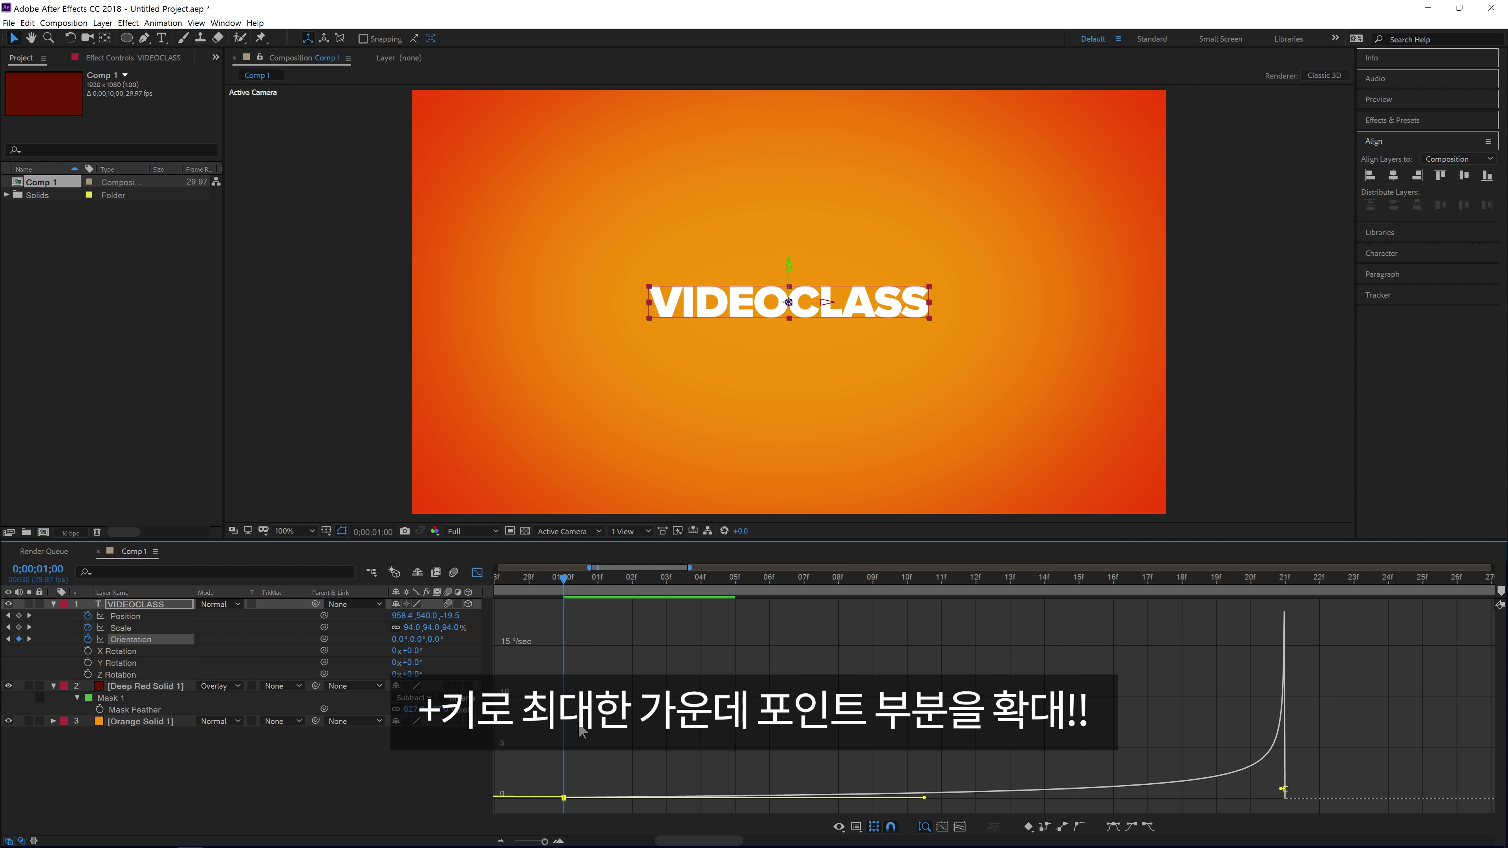
drag(689, 740, 963, 642)
drag(913, 740, 862, 649)
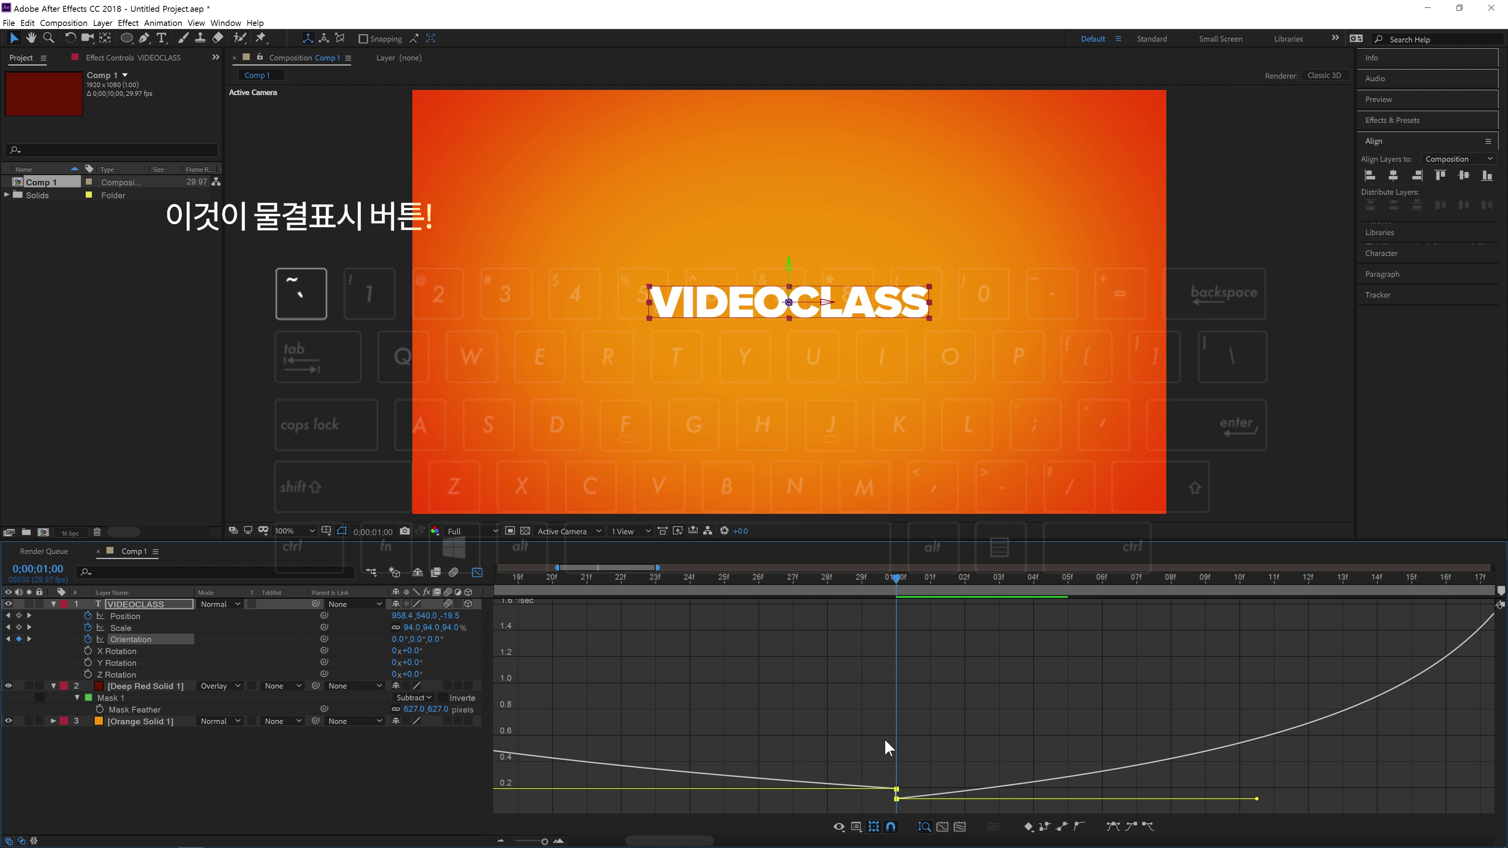
key(grave)
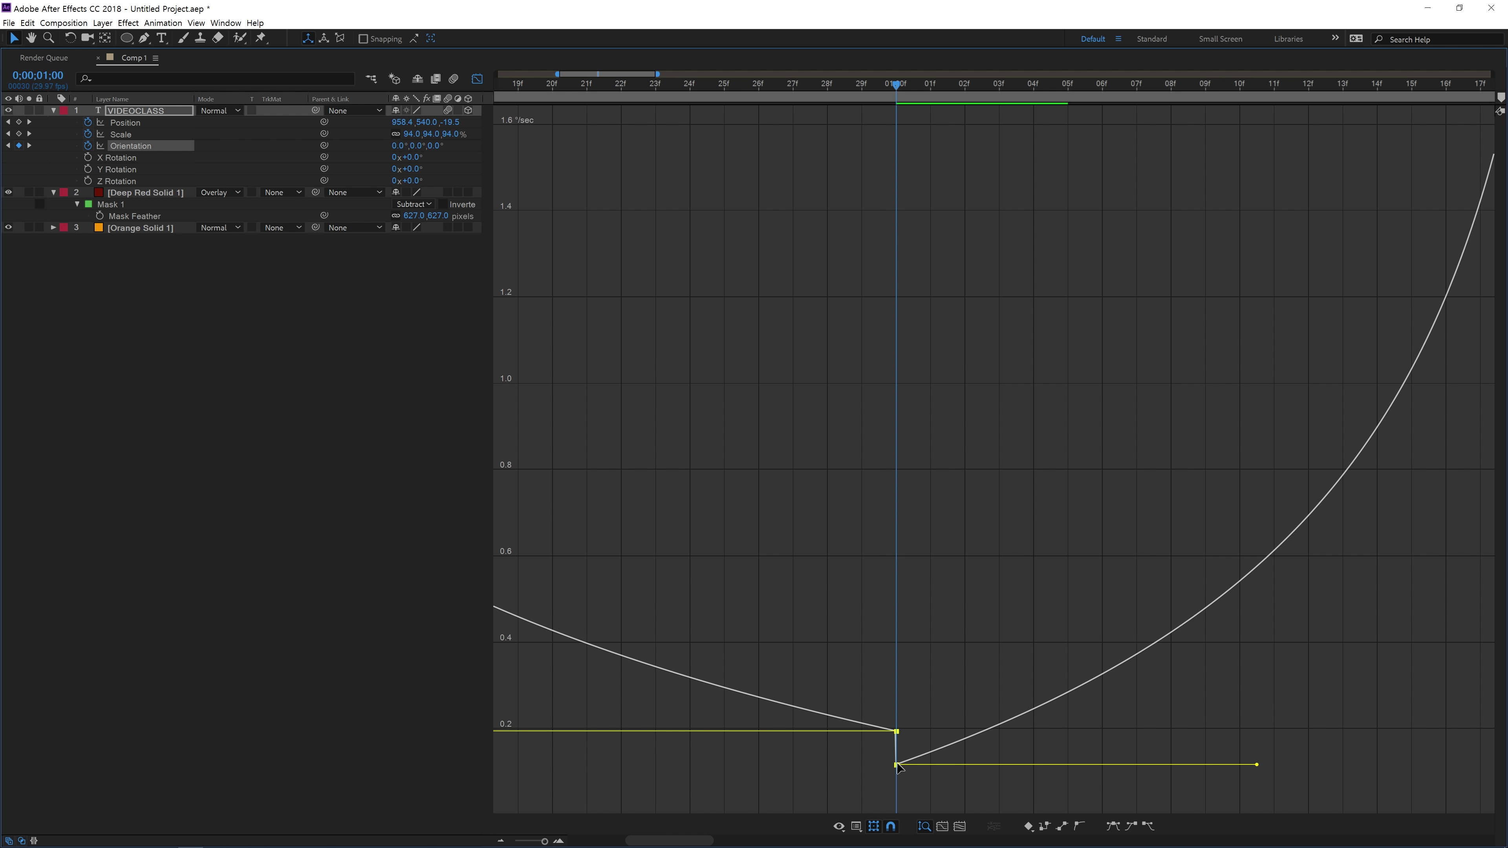
mouse_move(900, 768)
mouse_down()
mouse_move(901, 737)
mouse_move(899, 767)
mouse_up()
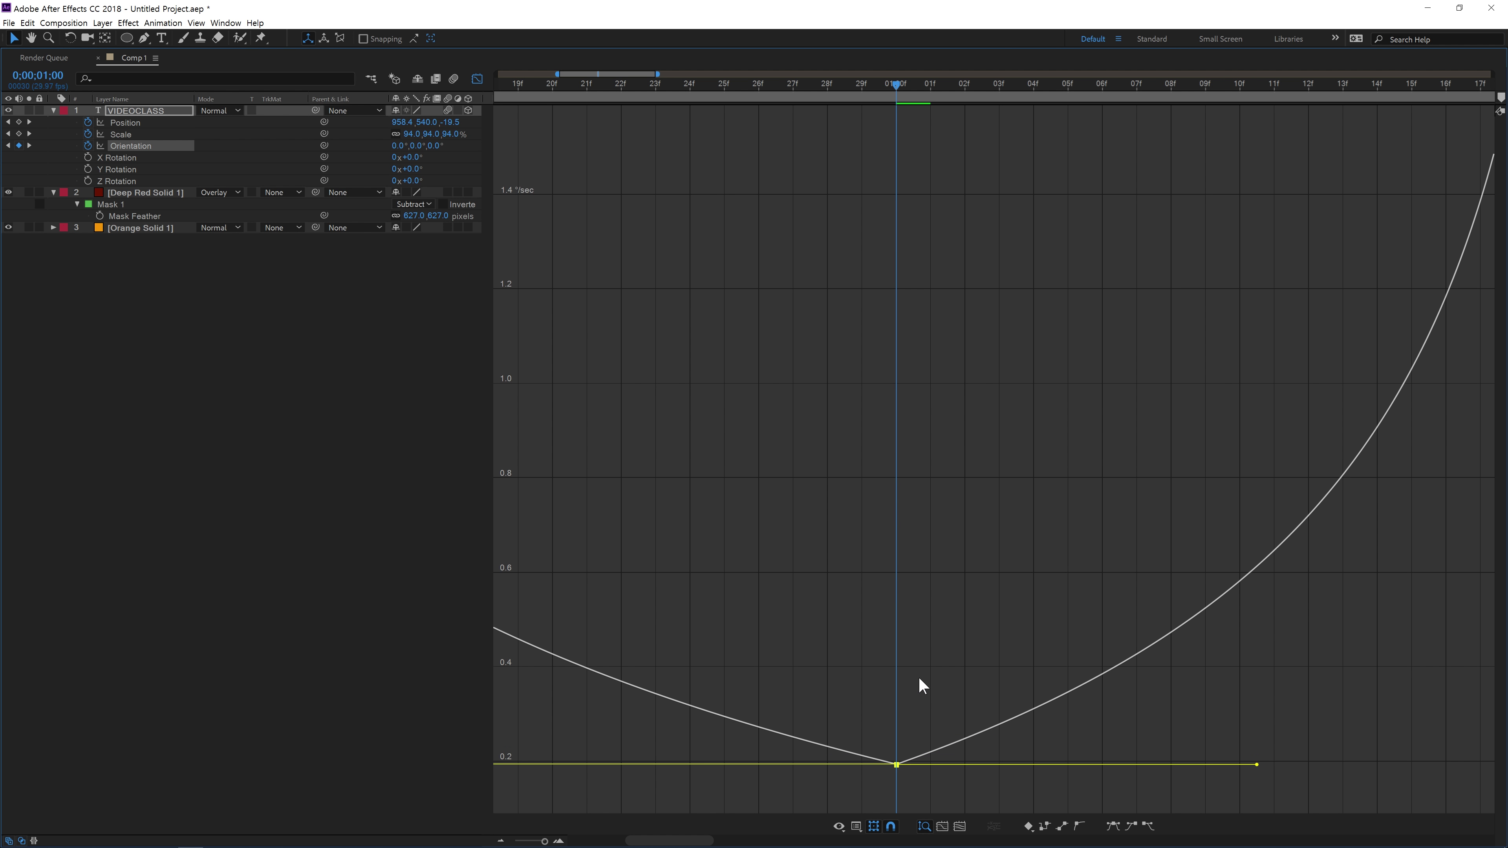
key(minus)
key(minus)
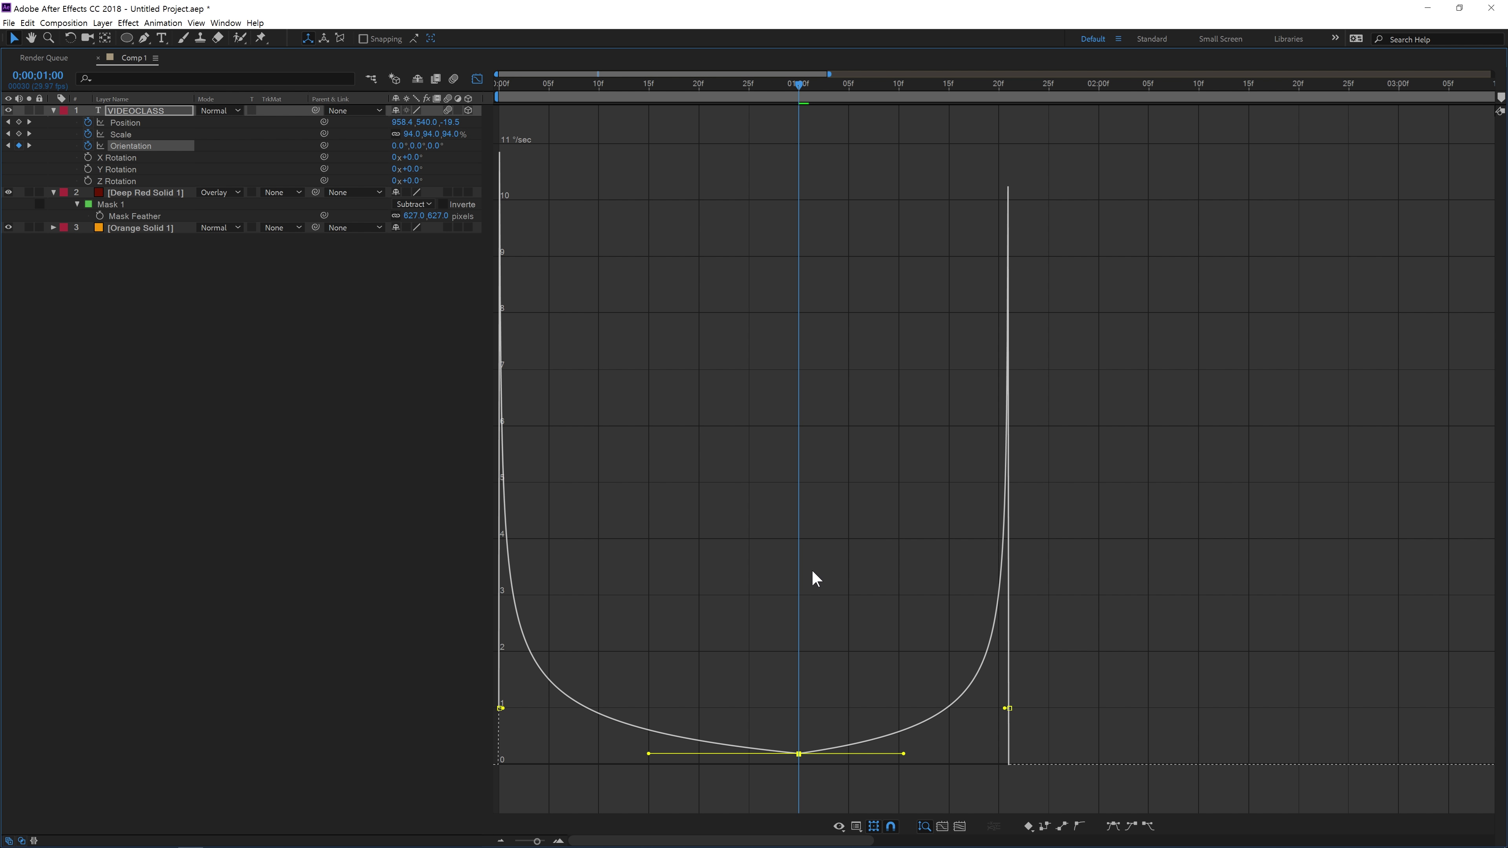
key(grave)
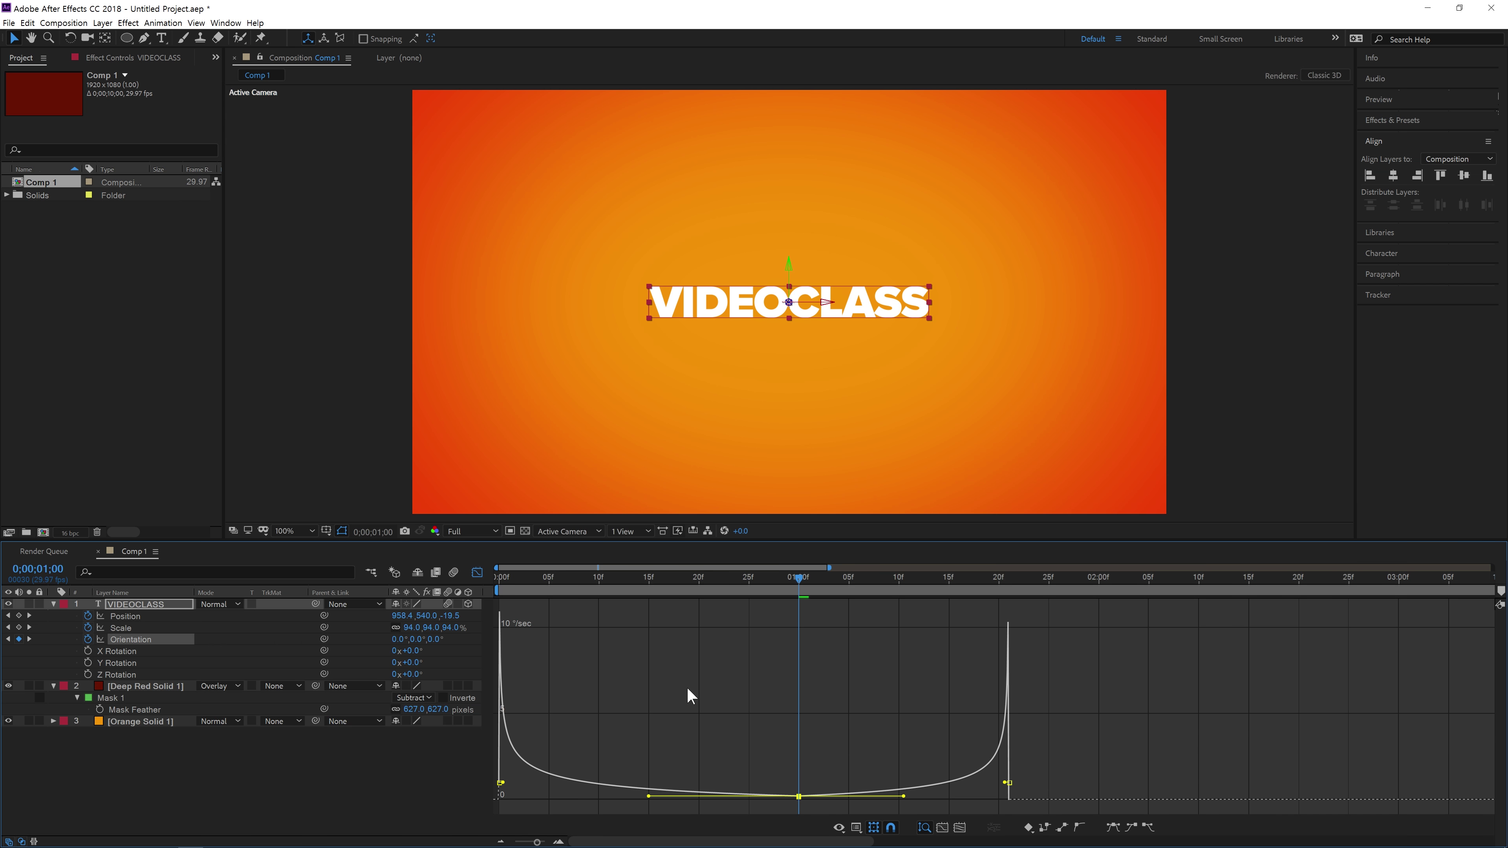
Leave the graph view and preview the title animation from the first frame.
click(477, 572)
key(Home)
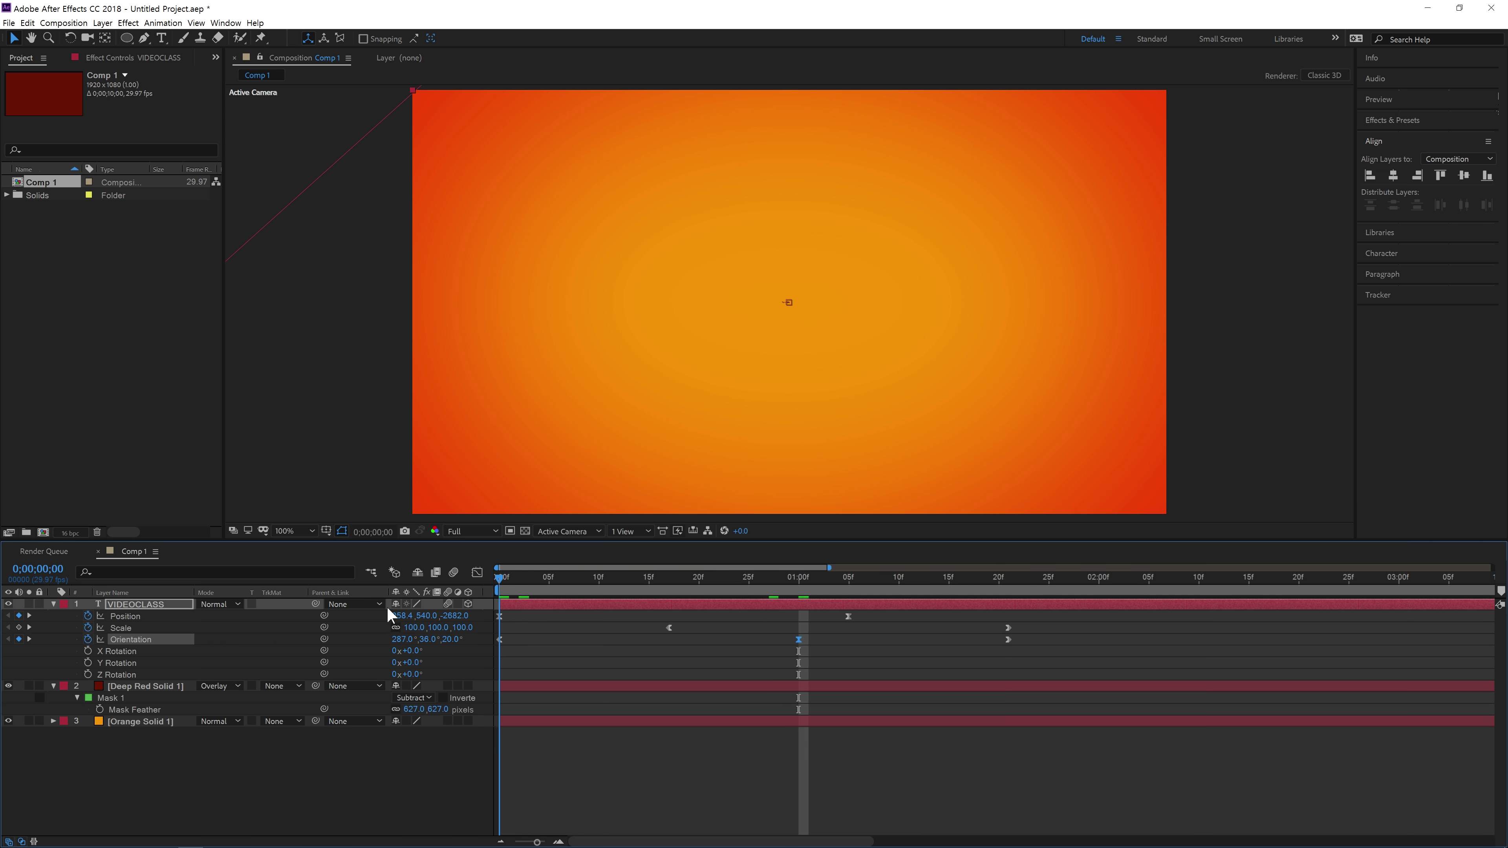
key(space)
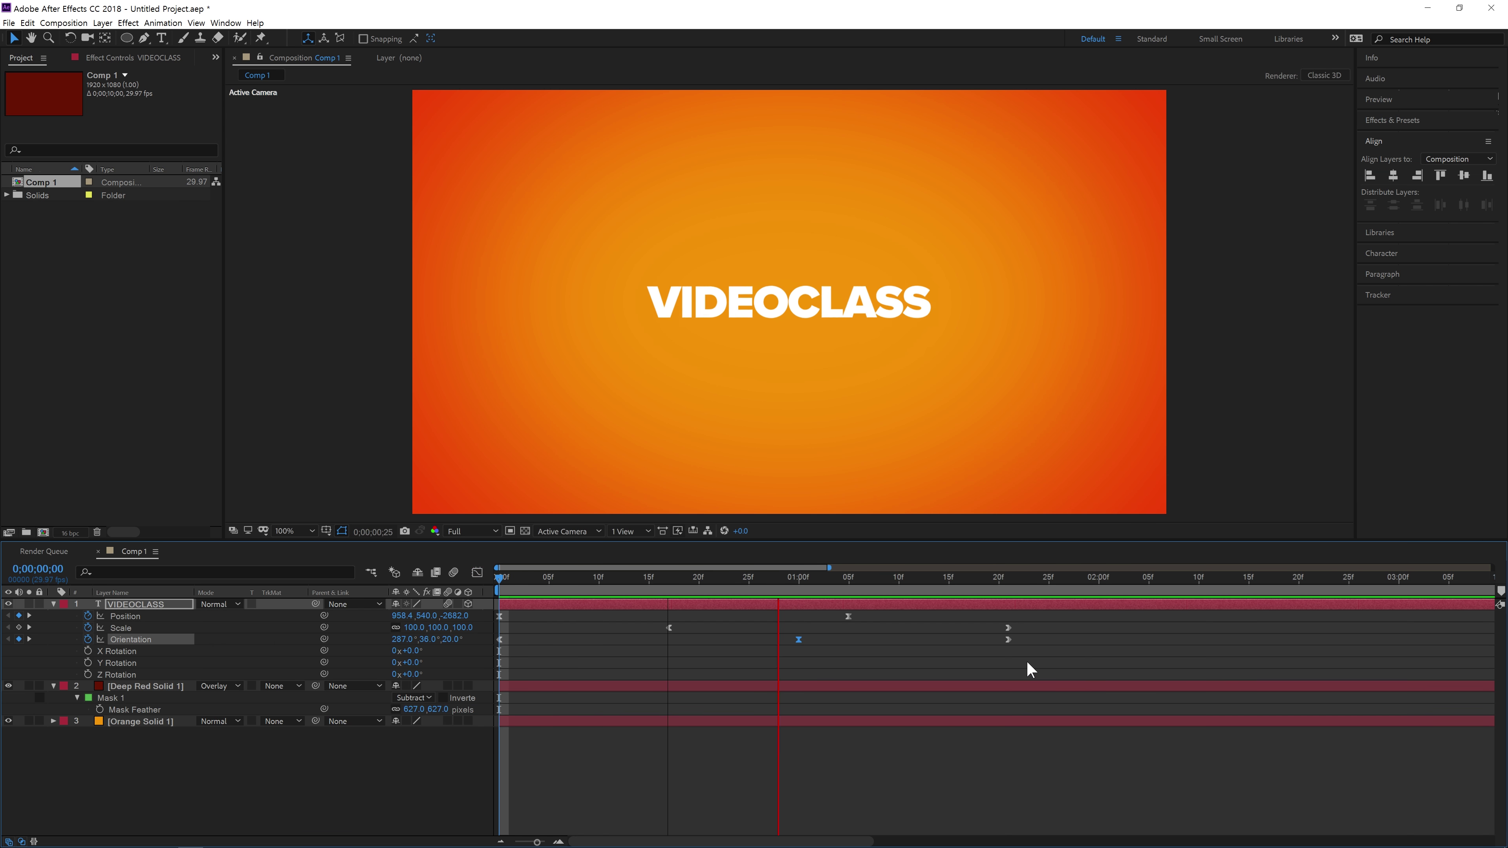
key(space)
Turn on motion blur for the composition and preview the blurred title animation.
click(452, 573)
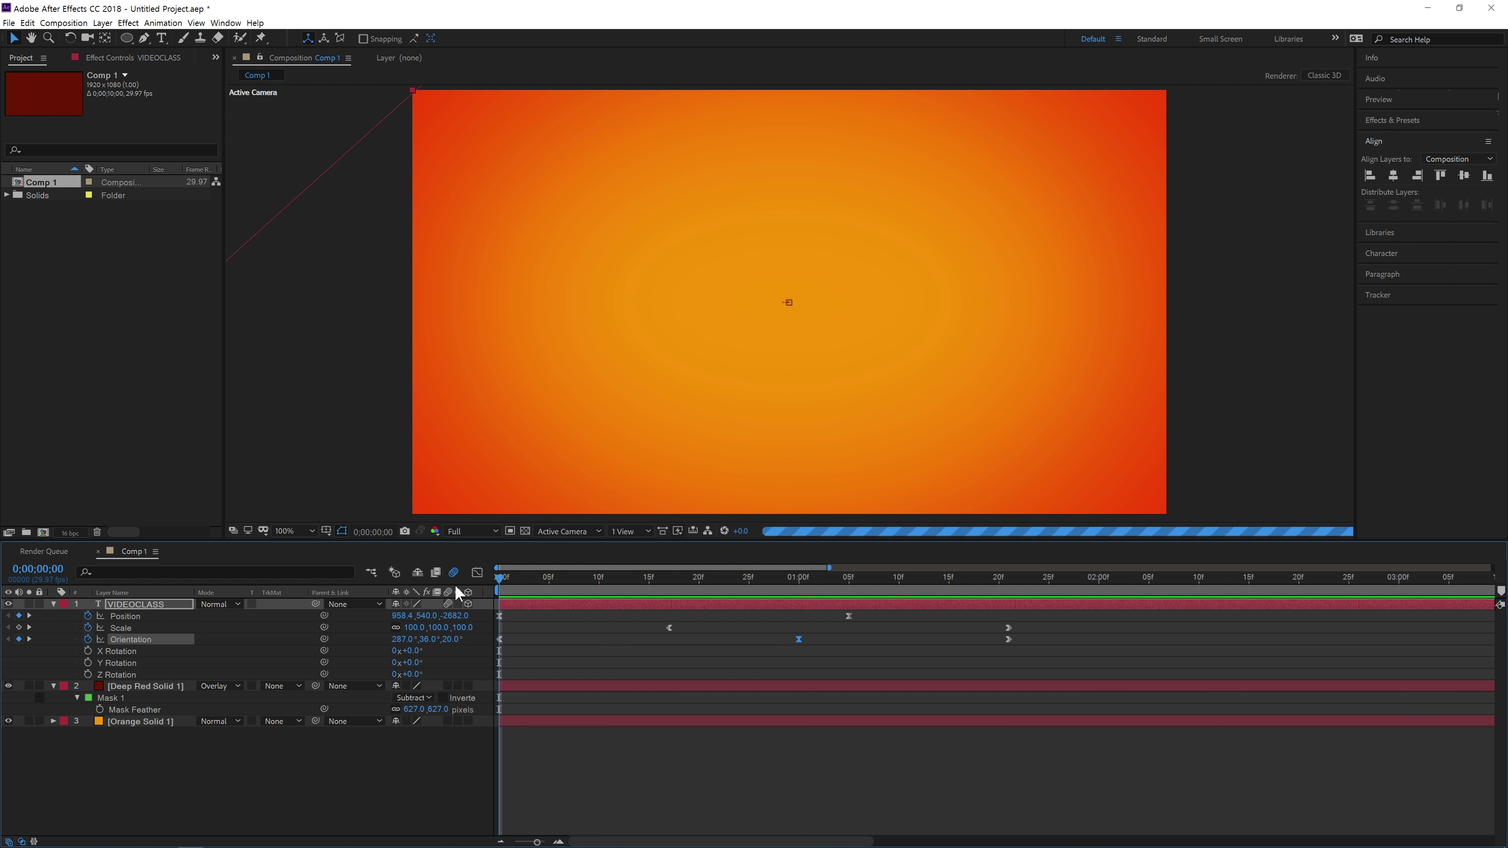
key(space)
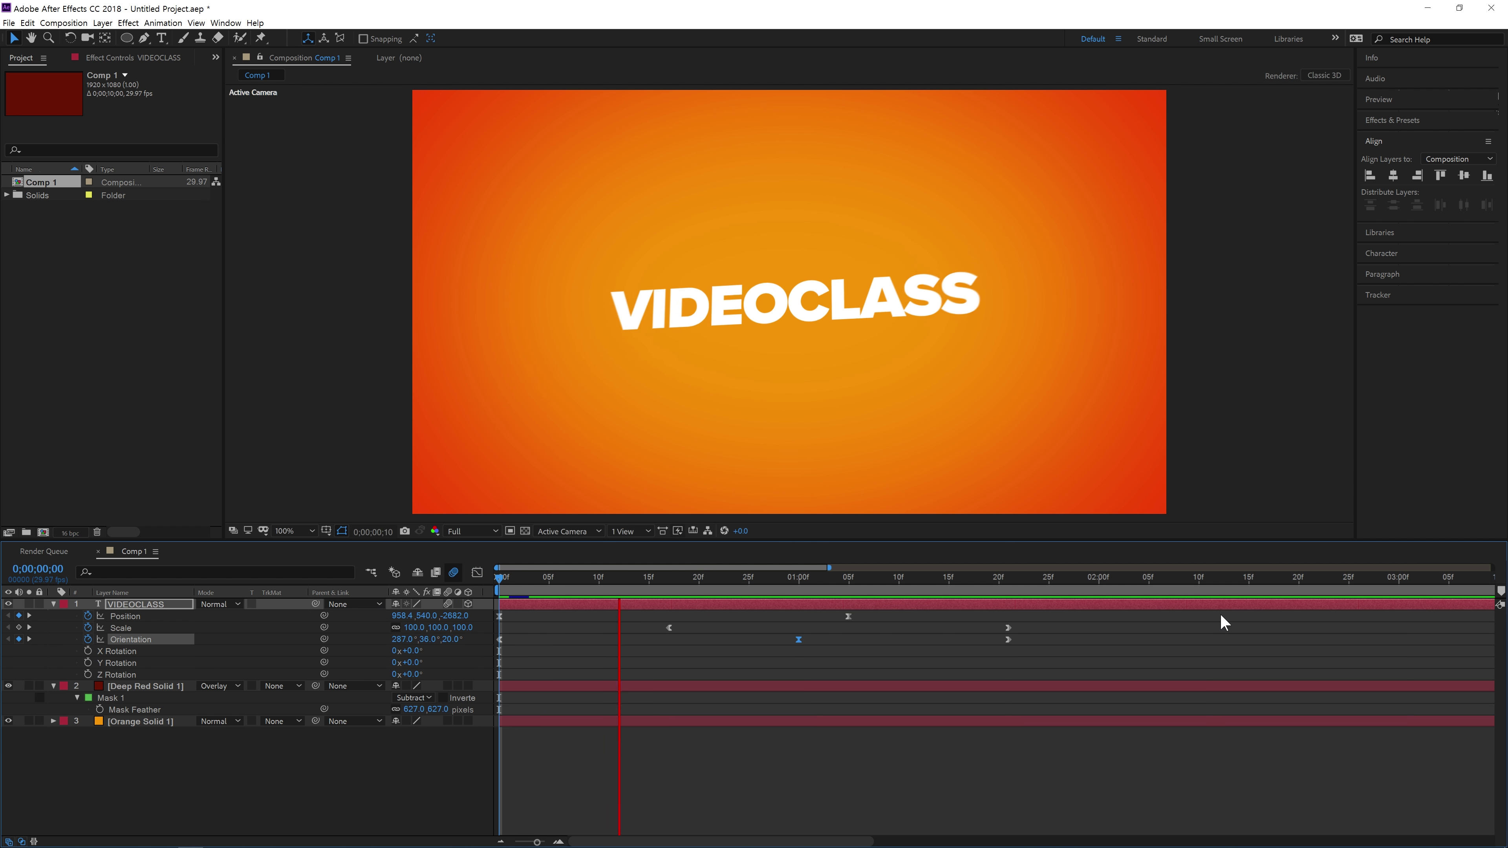
key(space)
Set VIDEOCLASS's Z Orientation to 0° on the last keyframe at 0;00;01;21 and preview the rotation.
drag(893, 585, 1008, 601)
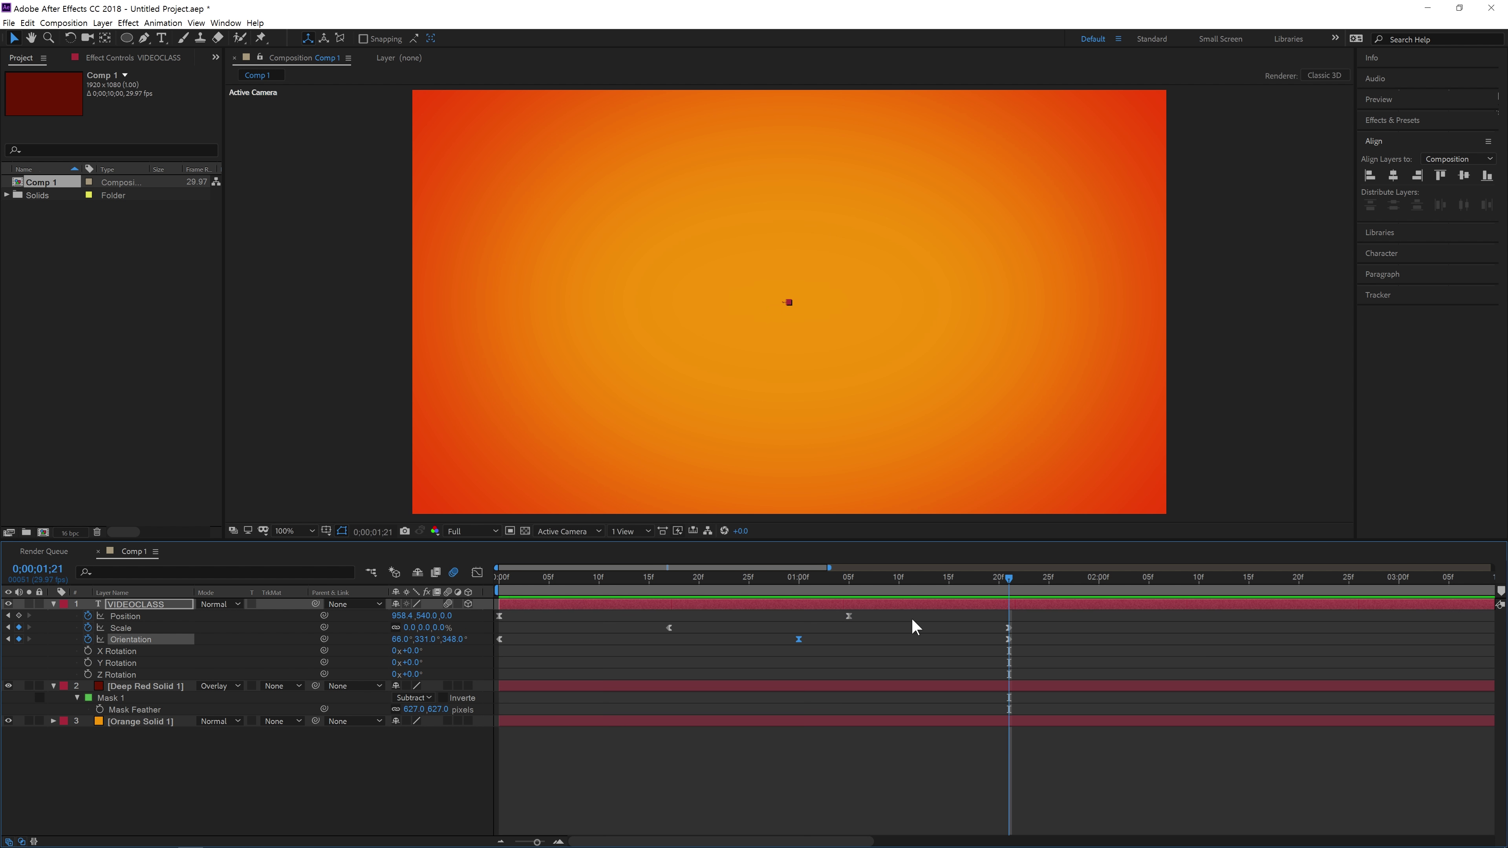
click(455, 639)
click(573, 616)
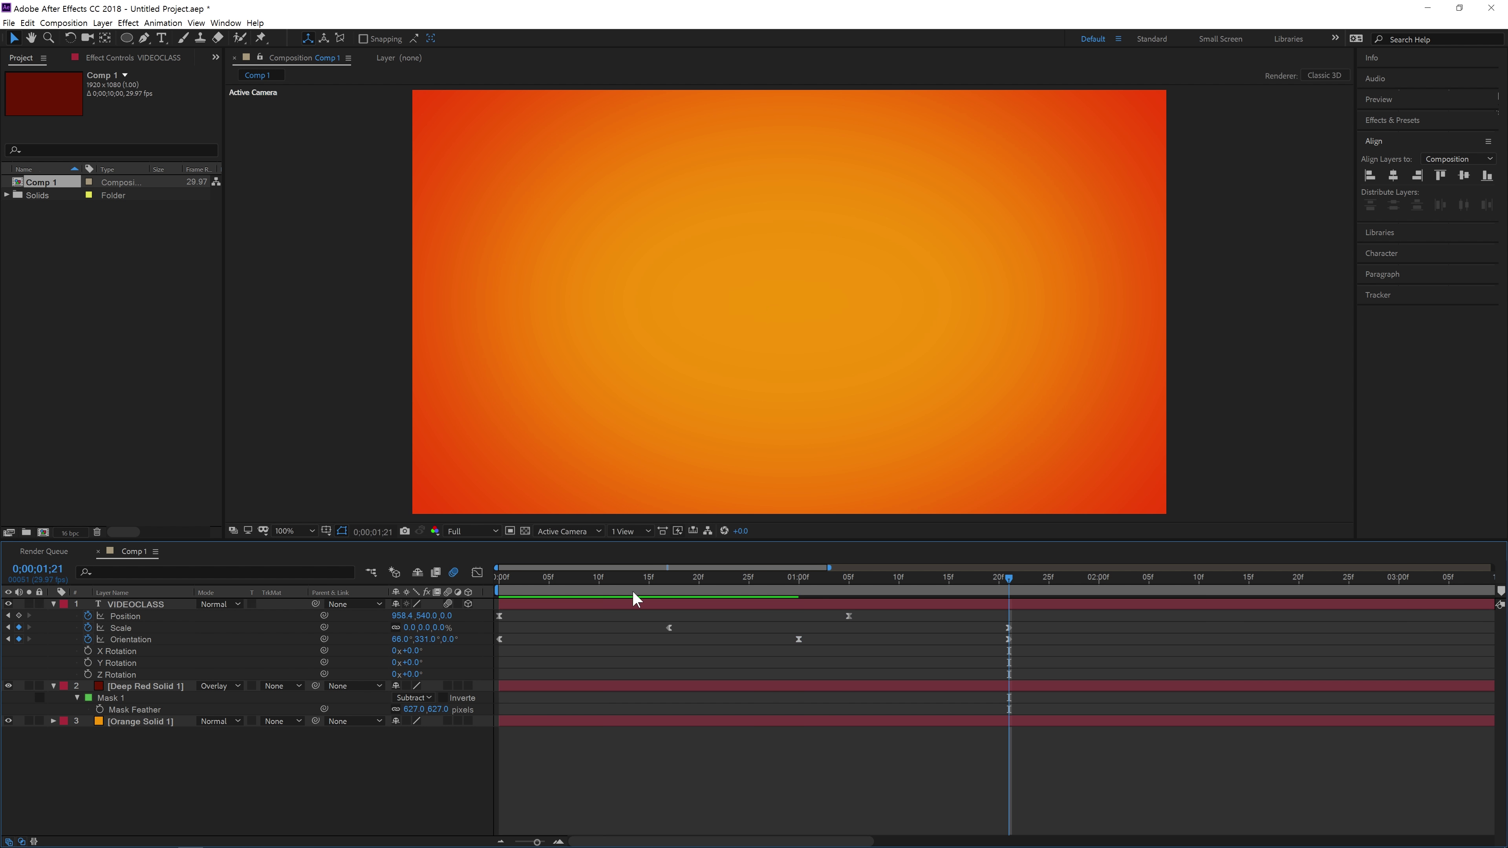
key(space)
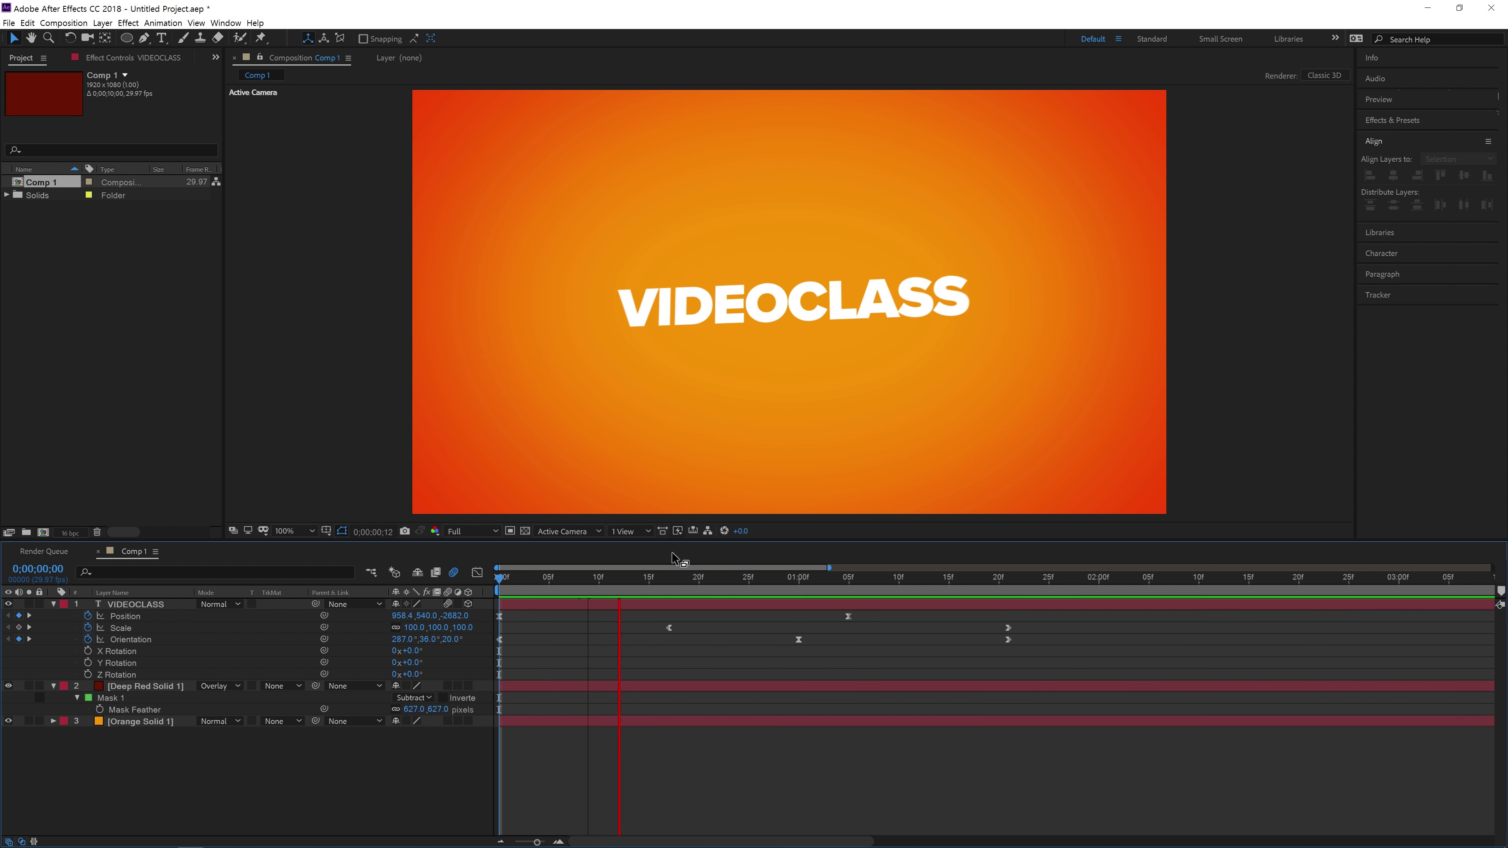
key(space)
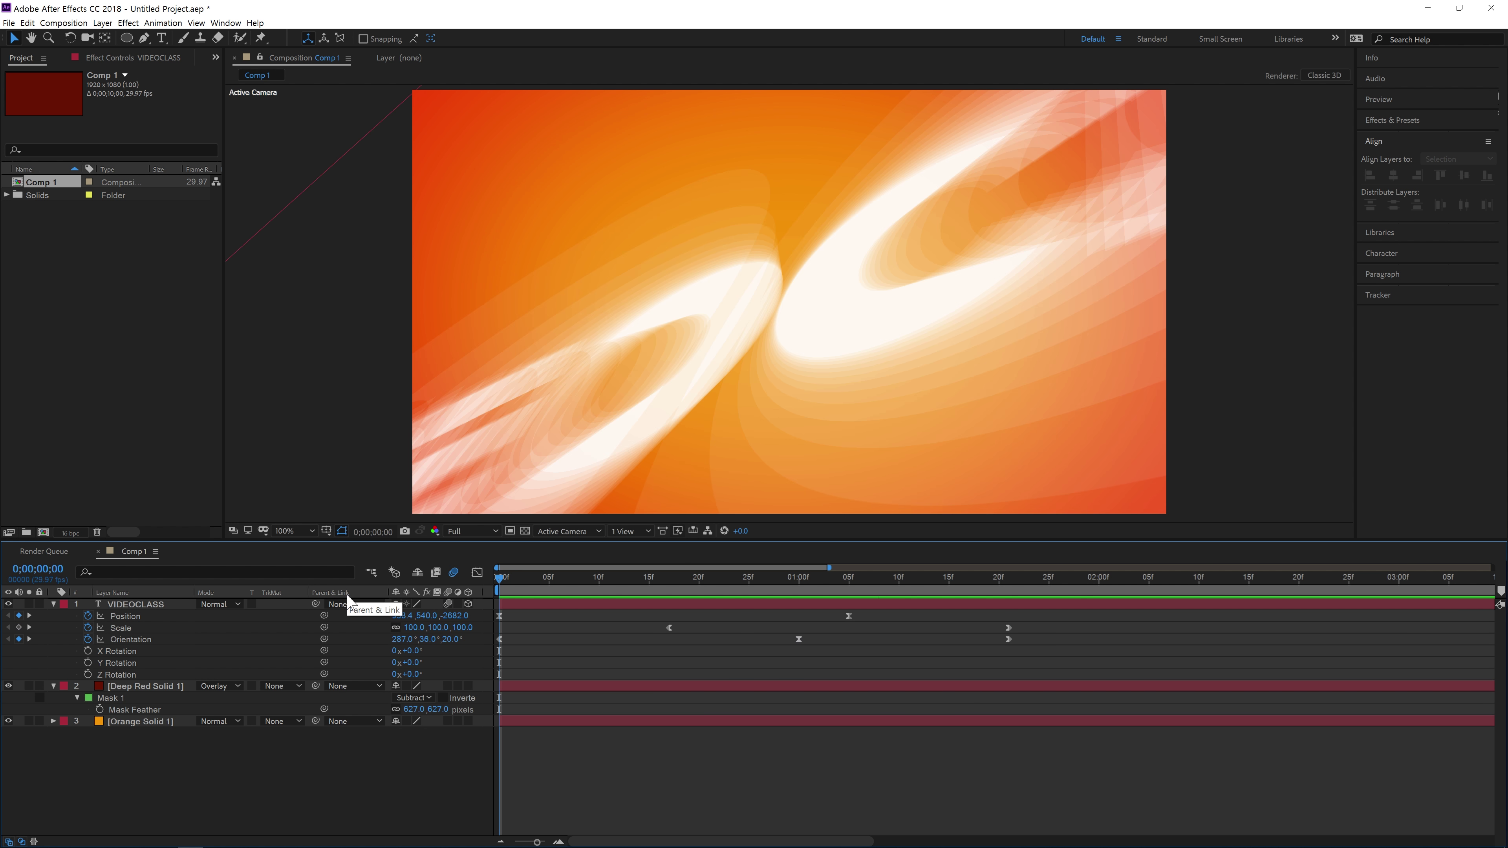
End the work area at 0;00;01;24 and preview the shortened range.
drag(1009, 563, 1041, 559)
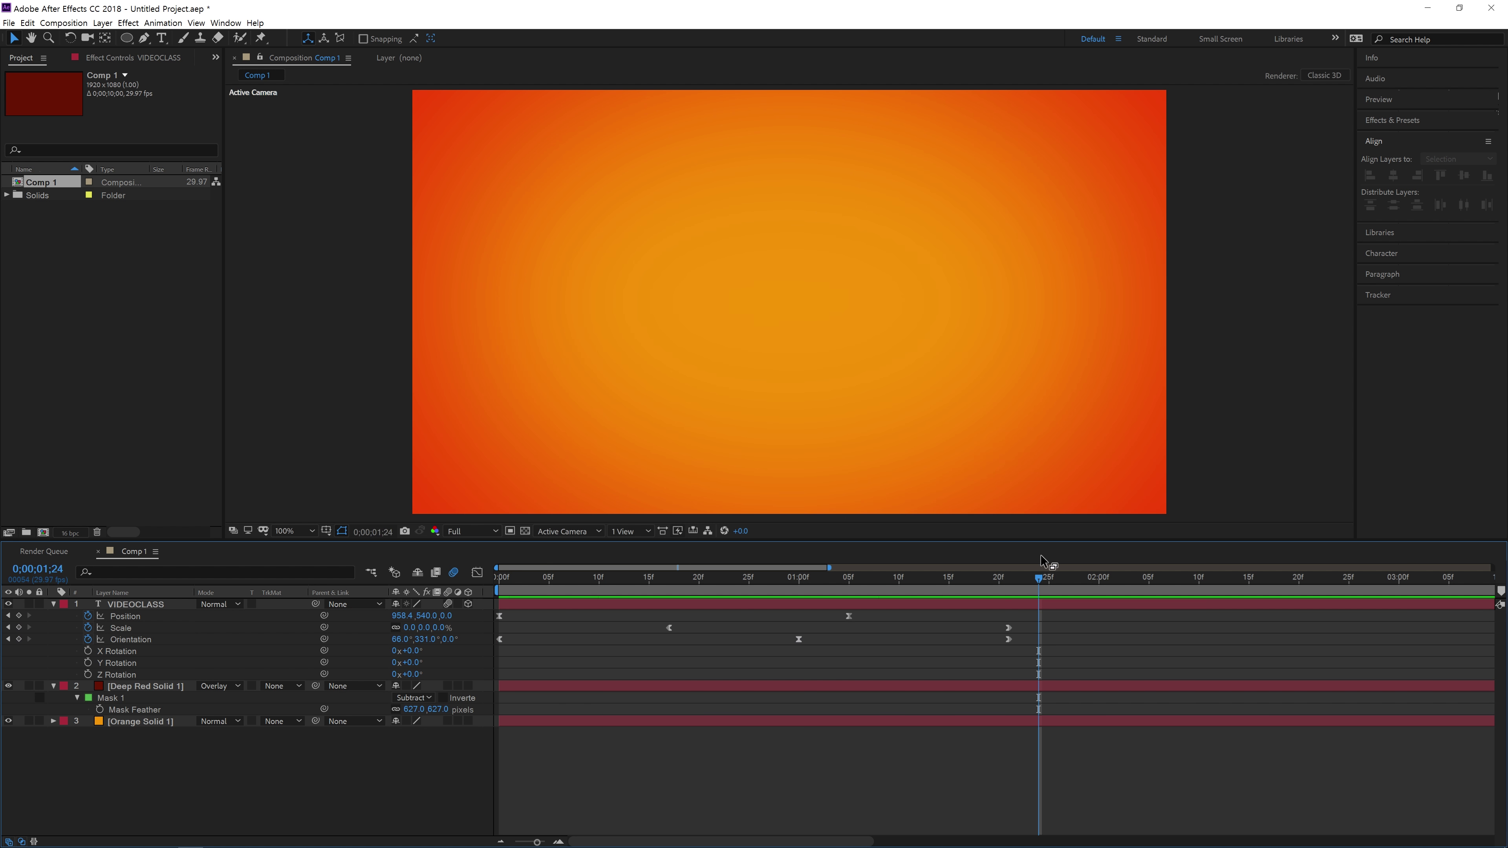
key(space)
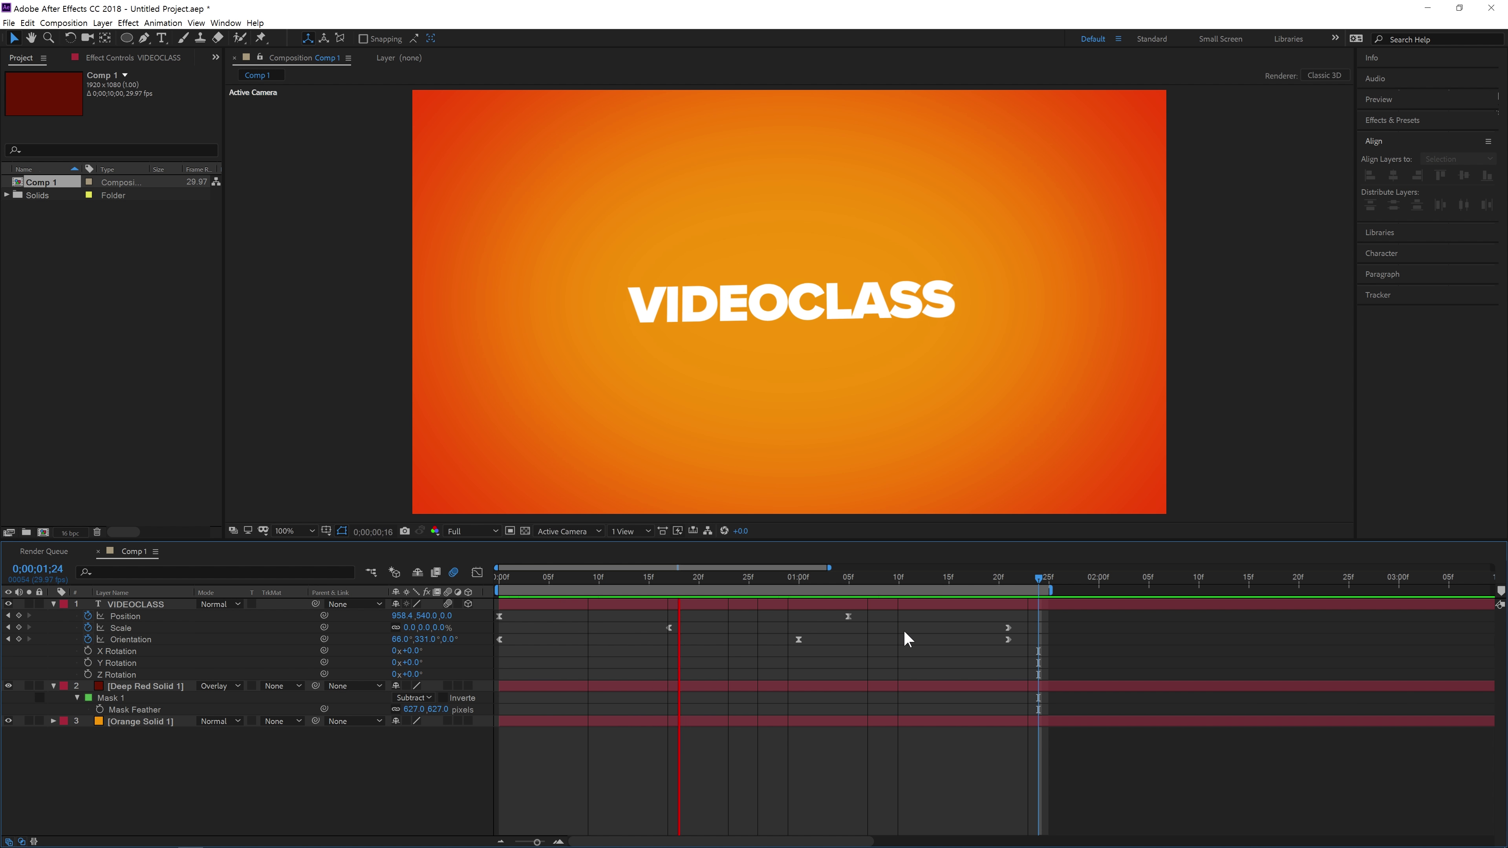
Temporarily shift the last Orientation keyframe earlier to lower its X angle with the text visible, return it to 0;00;01;21, and preview.
click(1009, 578)
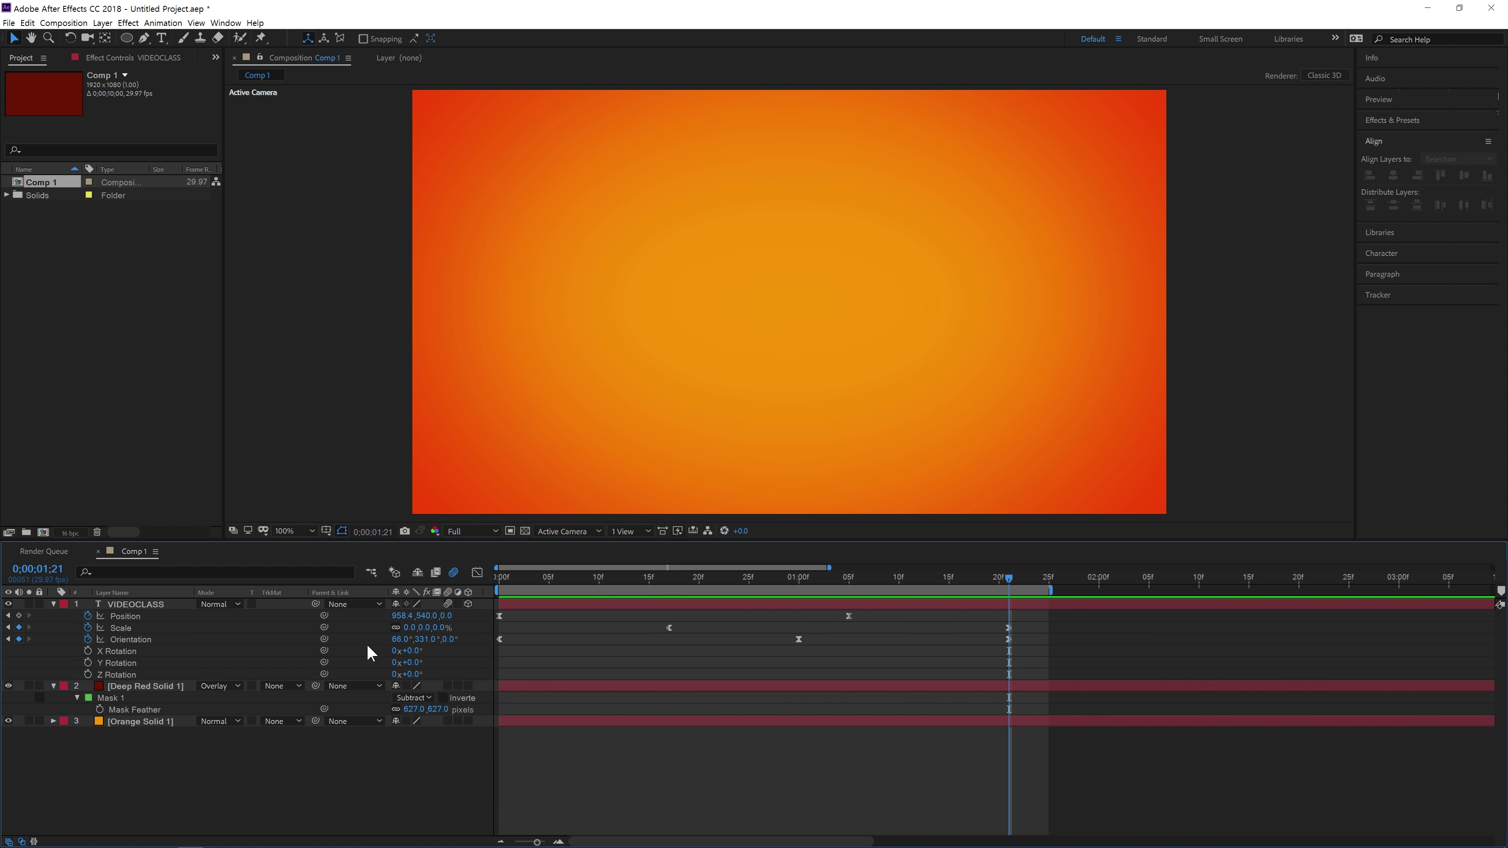
drag(1009, 639, 920, 640)
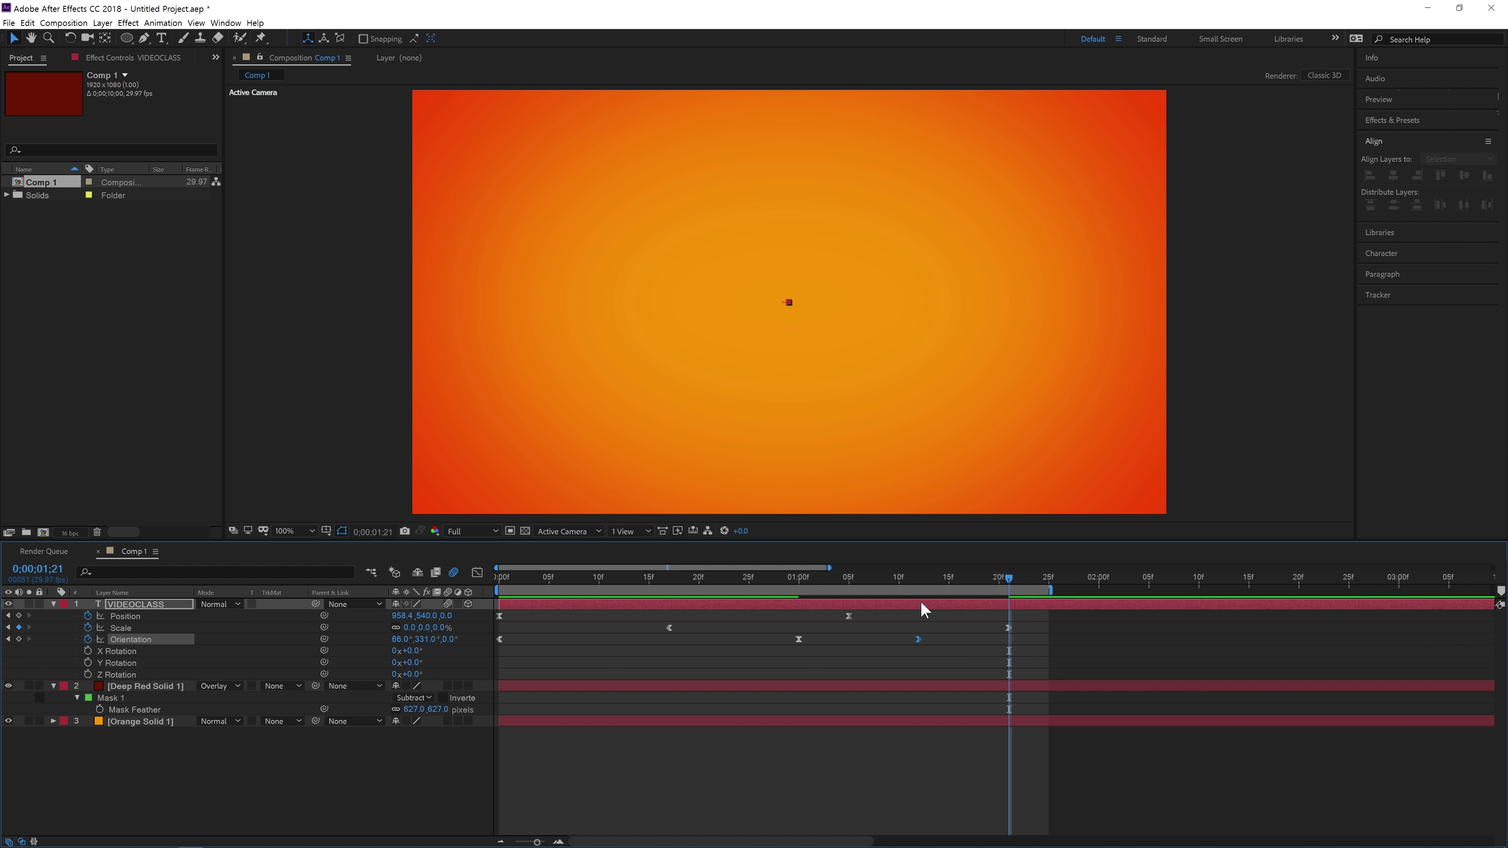
key(j)
drag(401, 639, 354, 638)
drag(919, 640, 1004, 650)
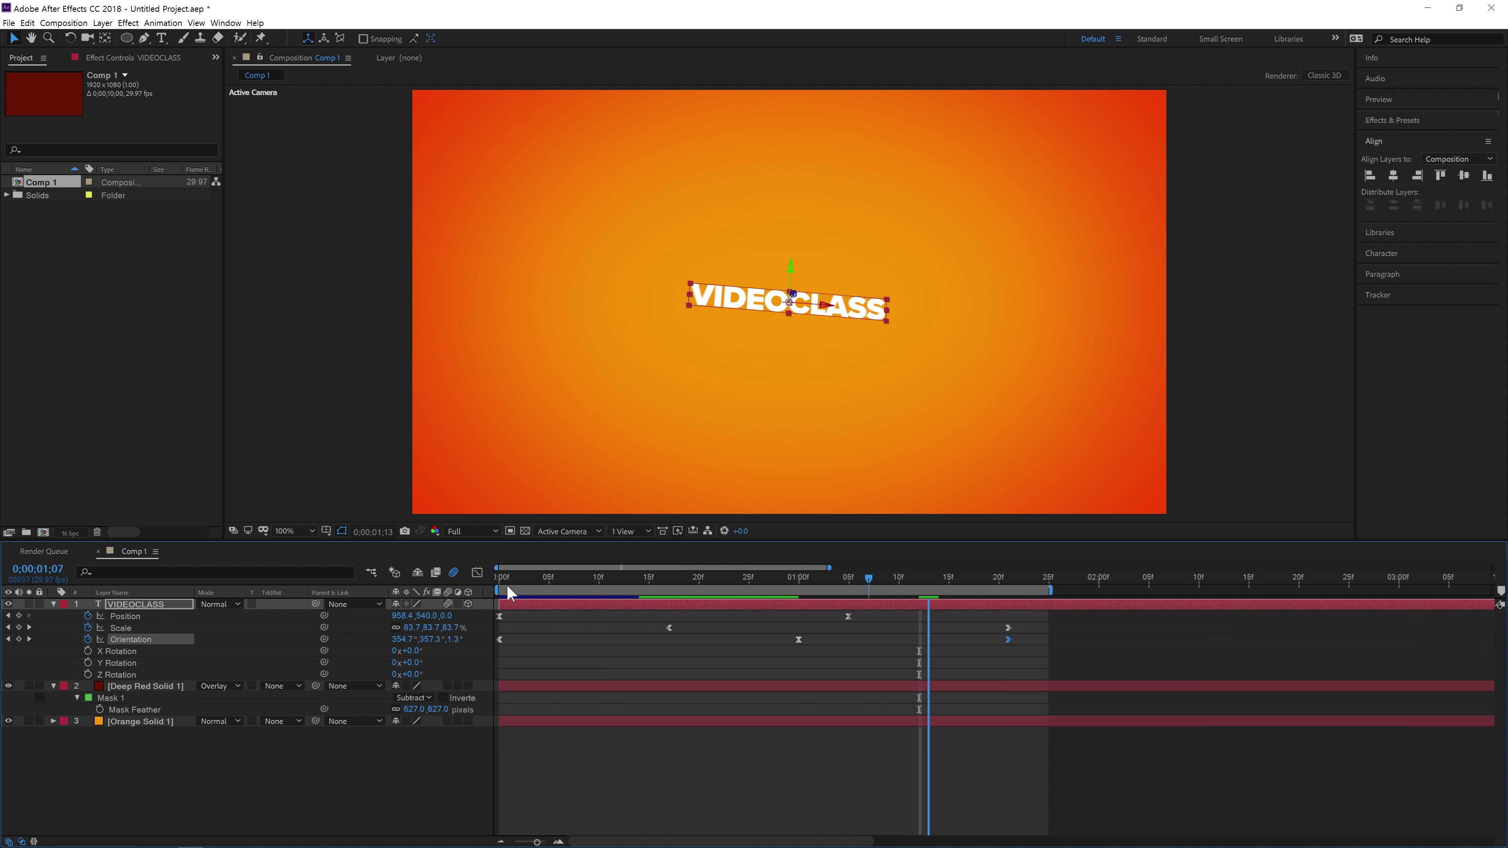
key(space)
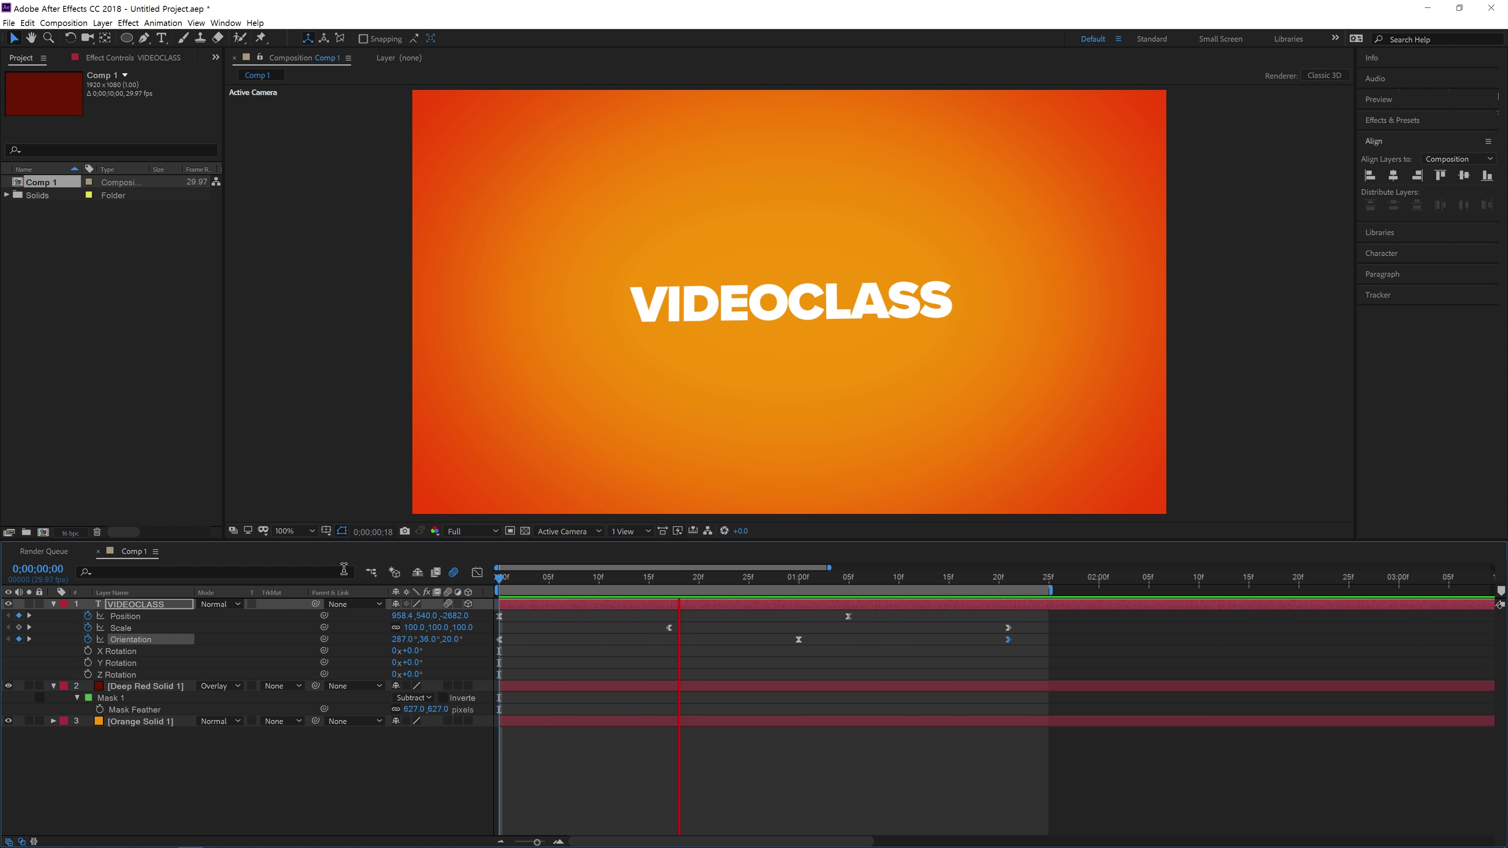